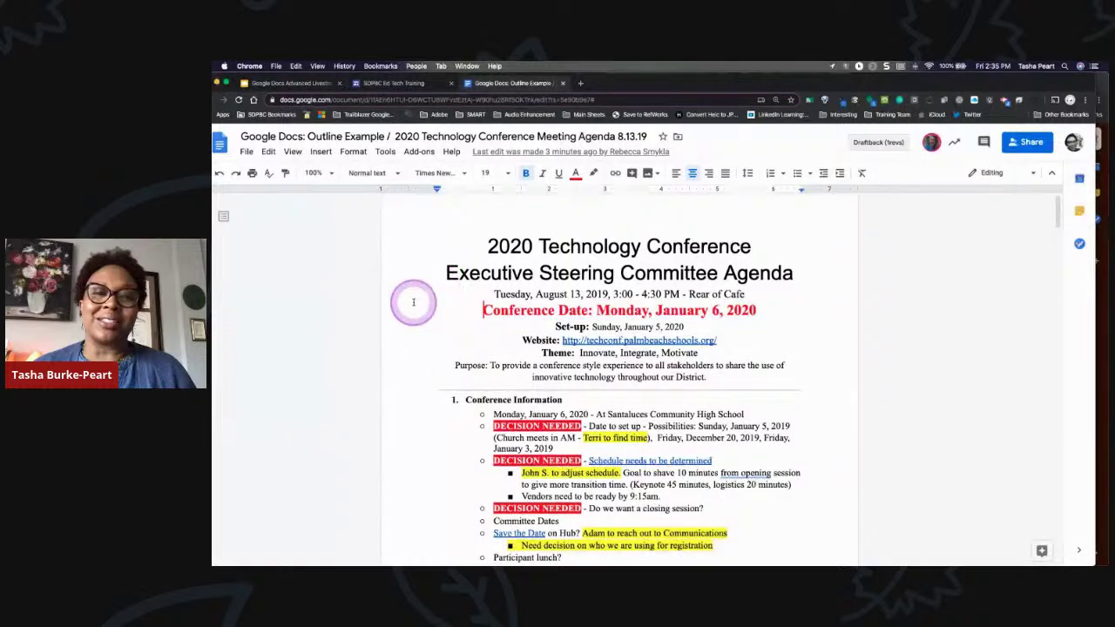
# Open the template gallery for new documents and check both the school district's templates and the General ones
pyautogui.click(248, 153)
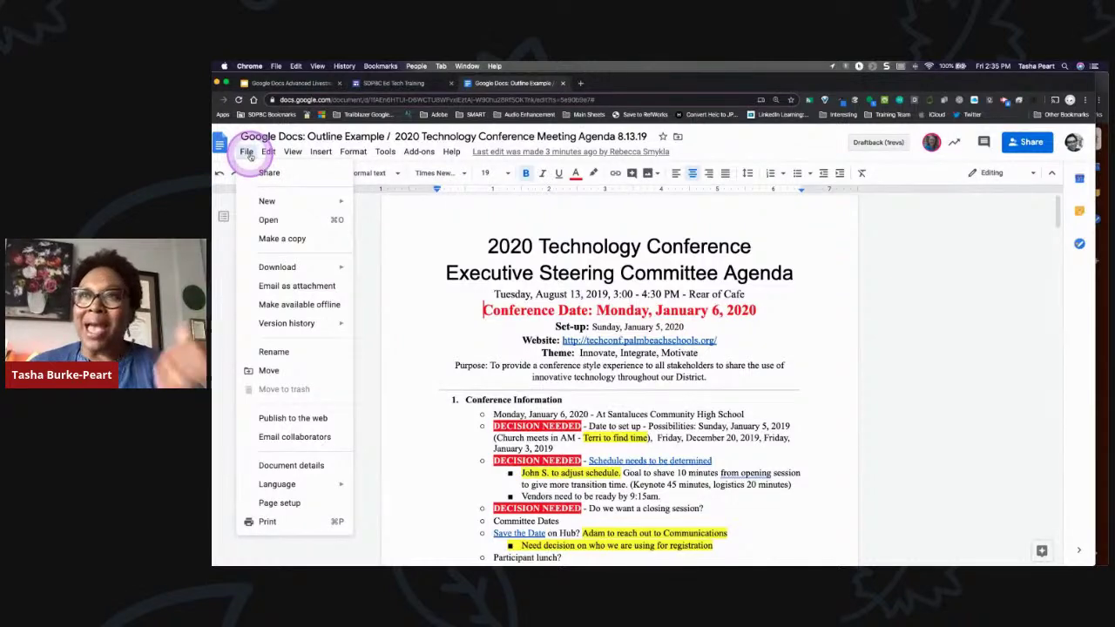
pyautogui.moveTo(264, 202)
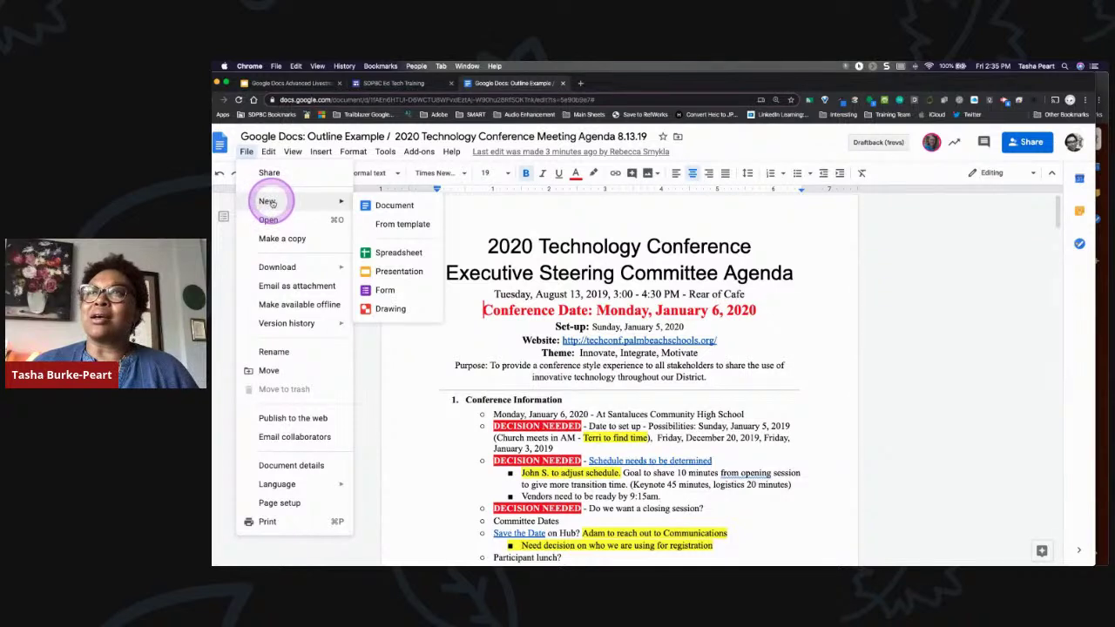
pyautogui.click(394, 224)
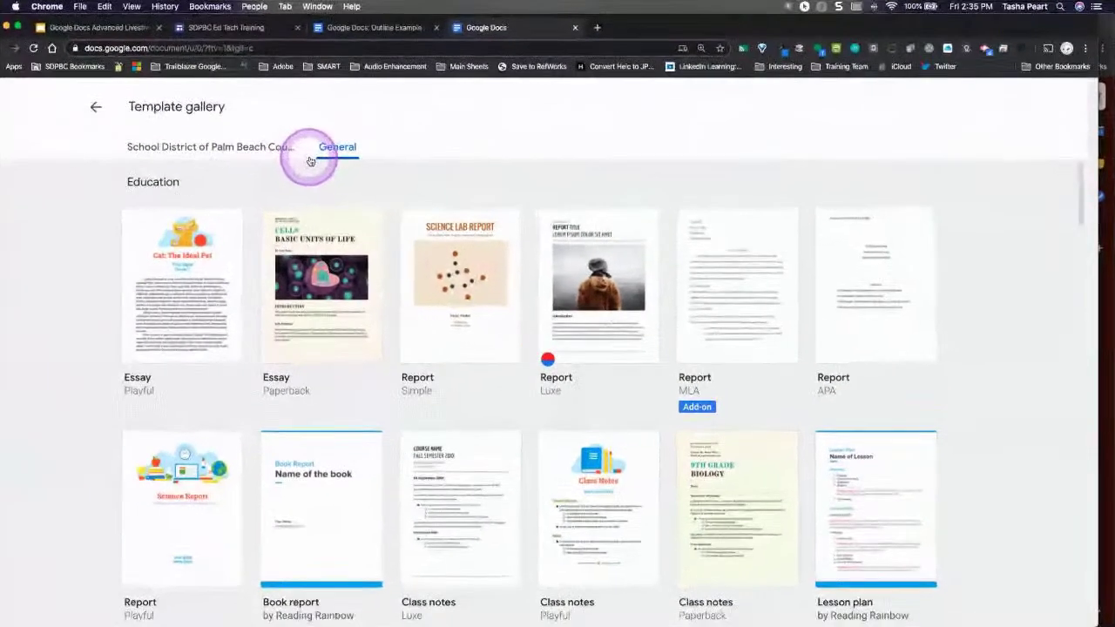
pyautogui.click(249, 146)
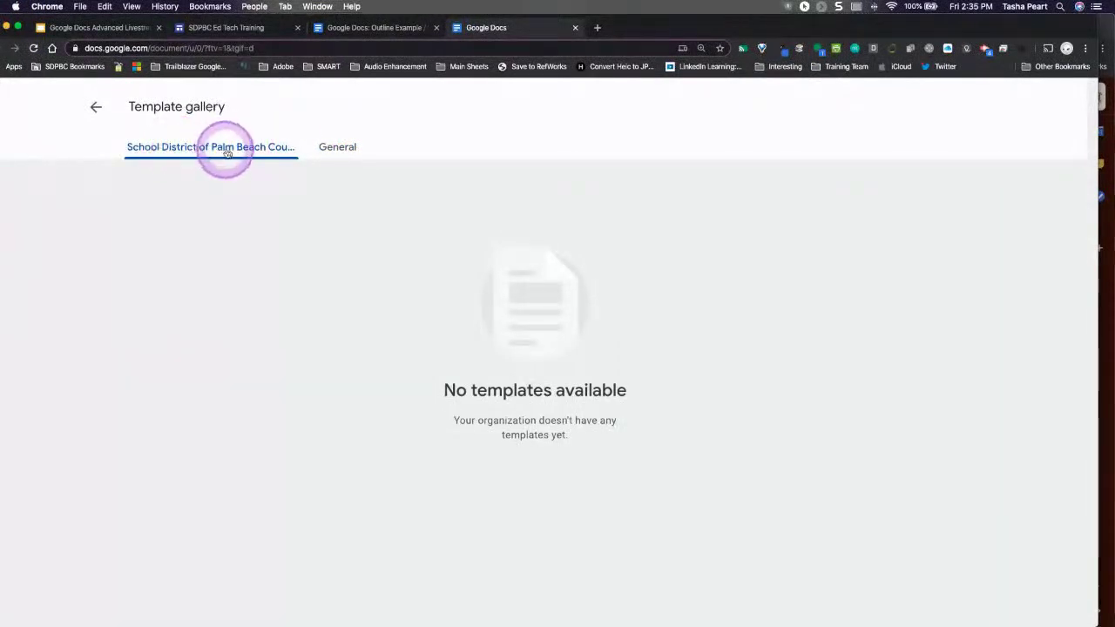
pyautogui.click(339, 148)
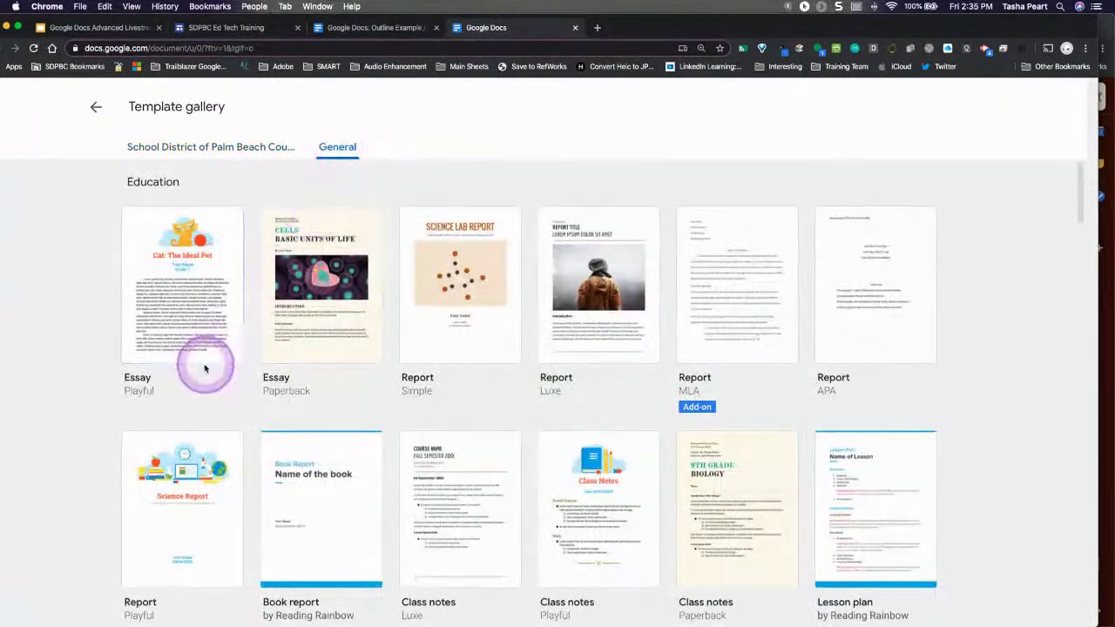
# Browse the General templates through the Education, Letters and Resumes categories, ending back at Education
pyautogui.scroll(-3, 86, 397)
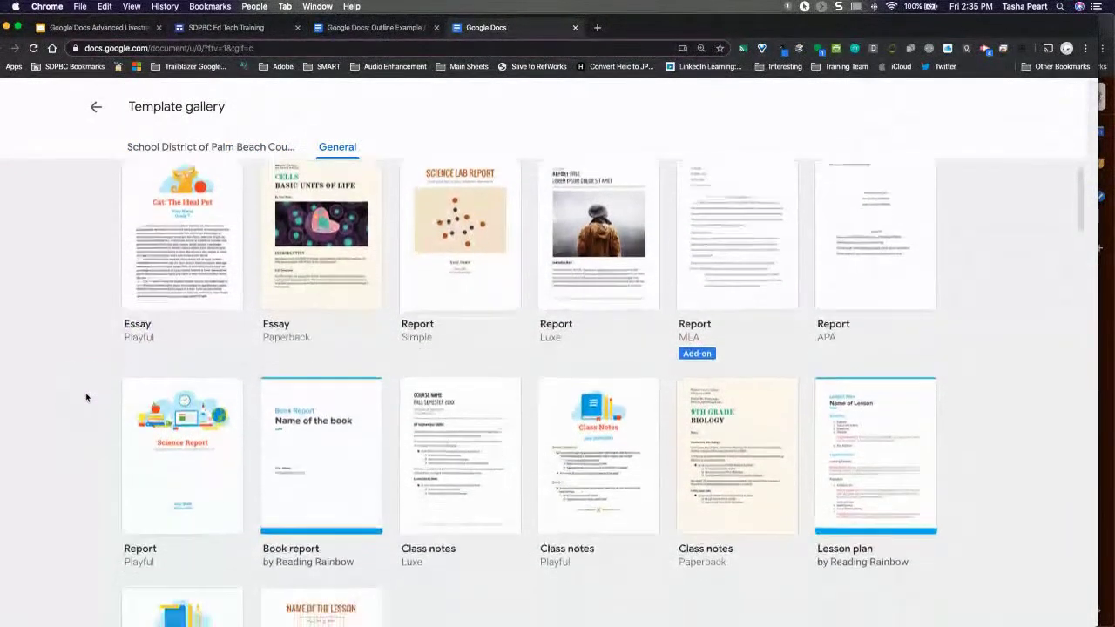
pyautogui.scroll(3, 87, 398)
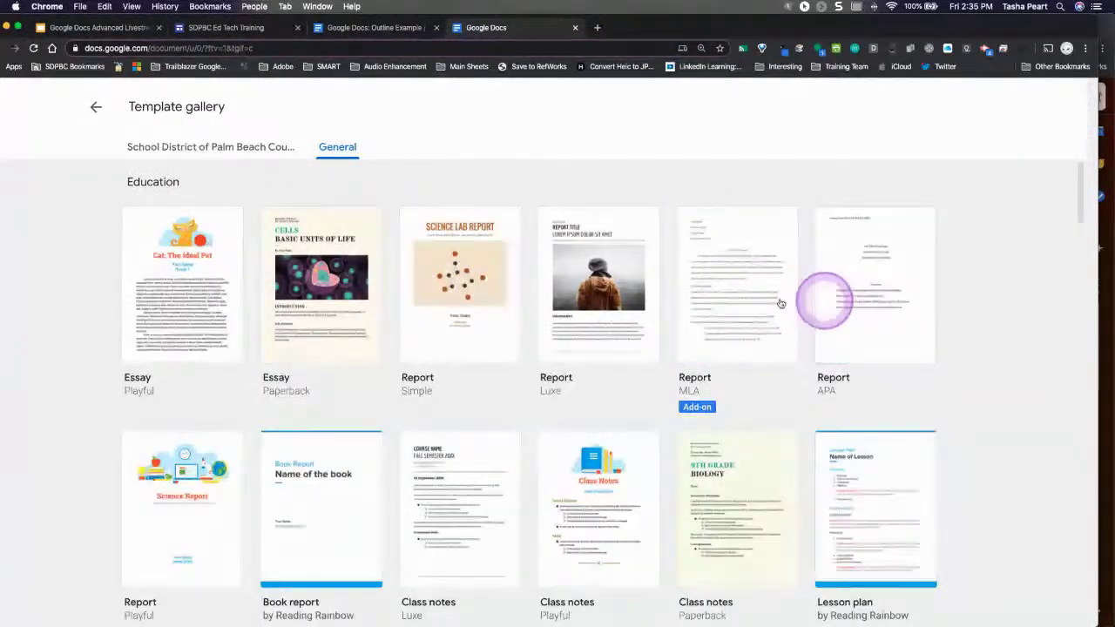
pyautogui.scroll(-4, 763, 301)
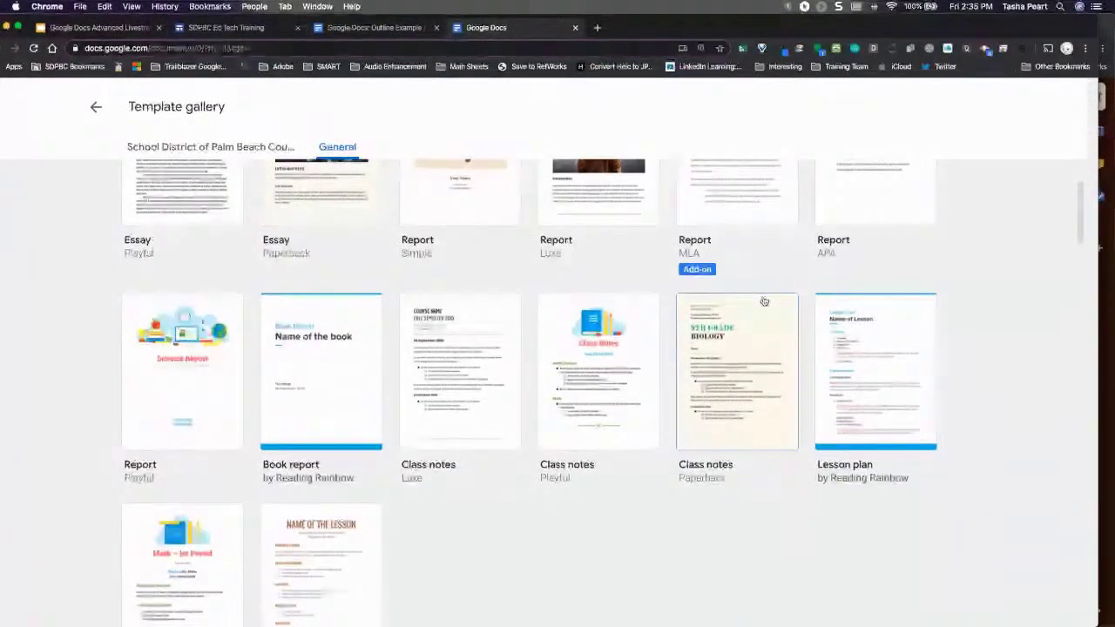
pyautogui.scroll(2, 755, 278)
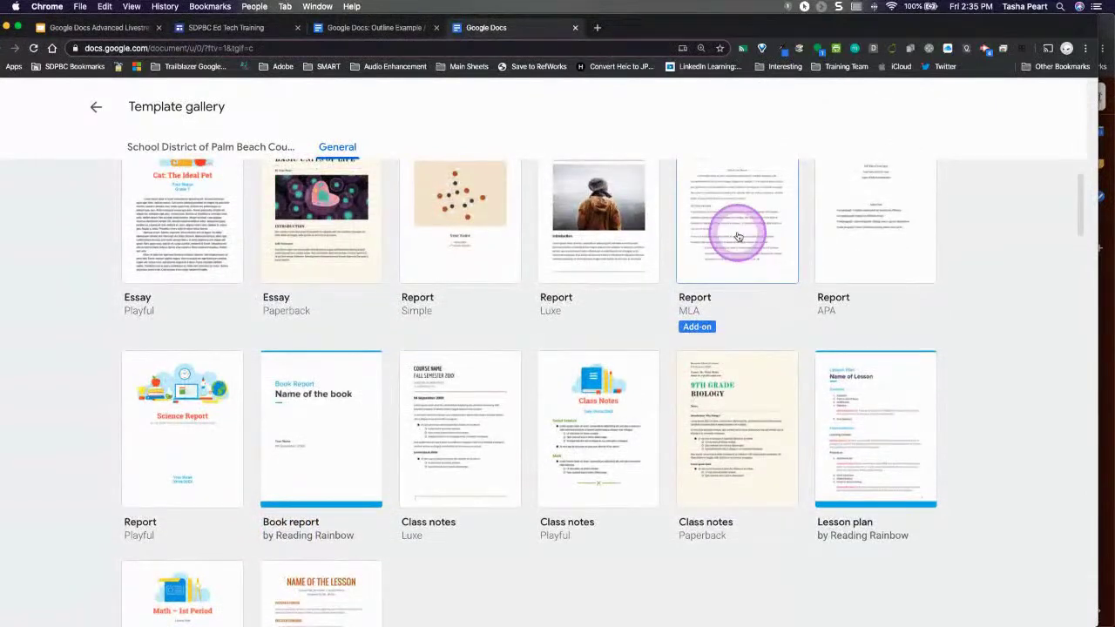
pyautogui.scroll(-4, 726, 349)
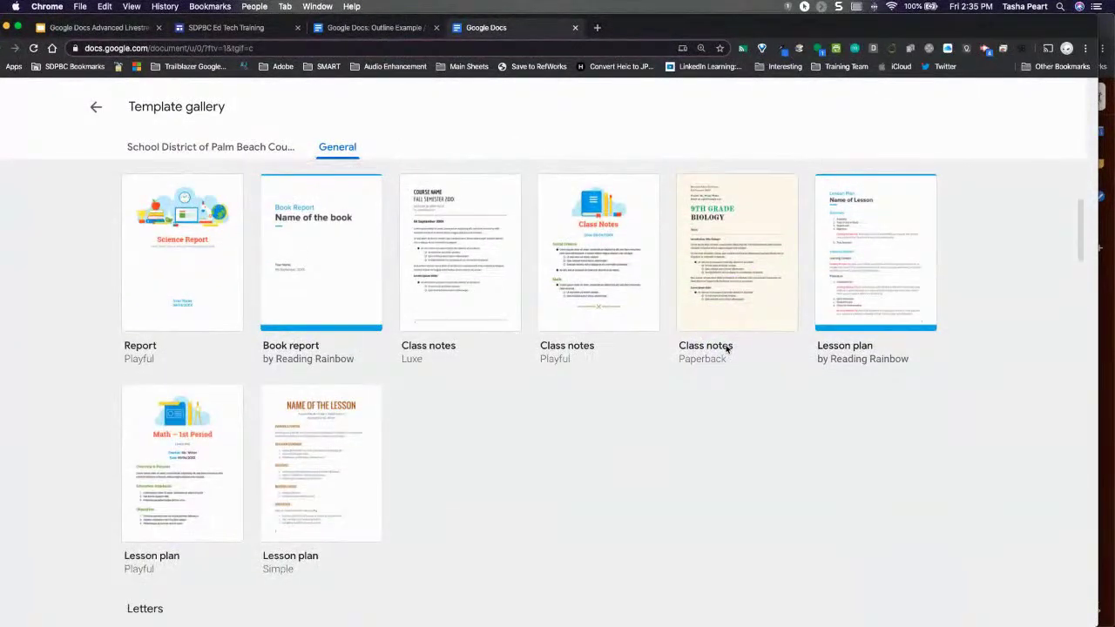
pyautogui.scroll(-3, 727, 350)
pyautogui.scroll(-3, 727, 349)
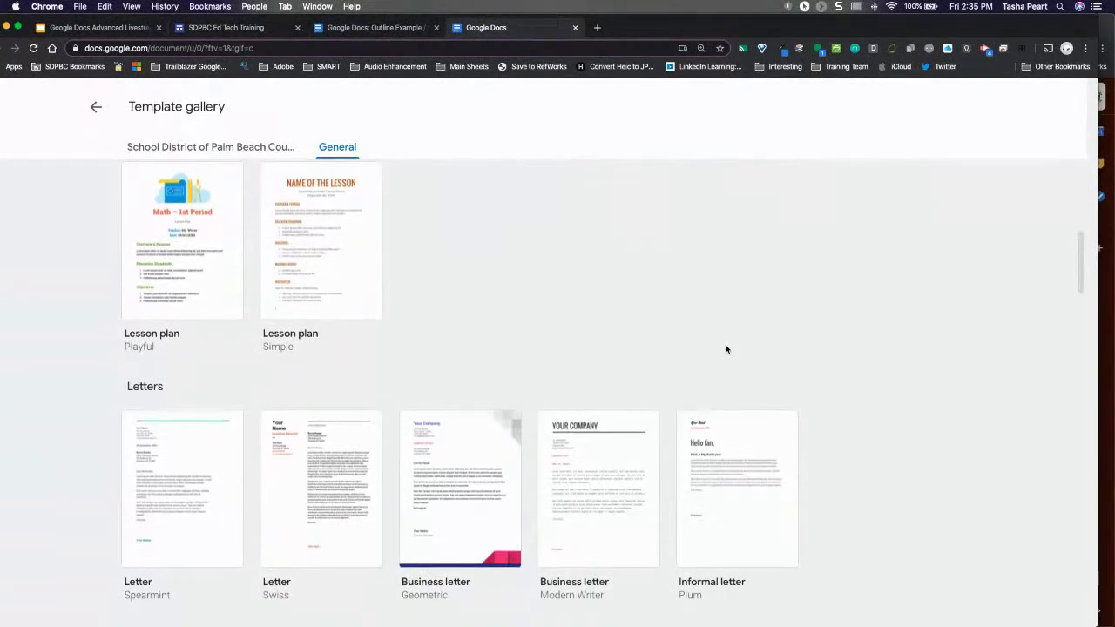
pyautogui.scroll(-3, 726, 349)
pyautogui.scroll(-3, 726, 350)
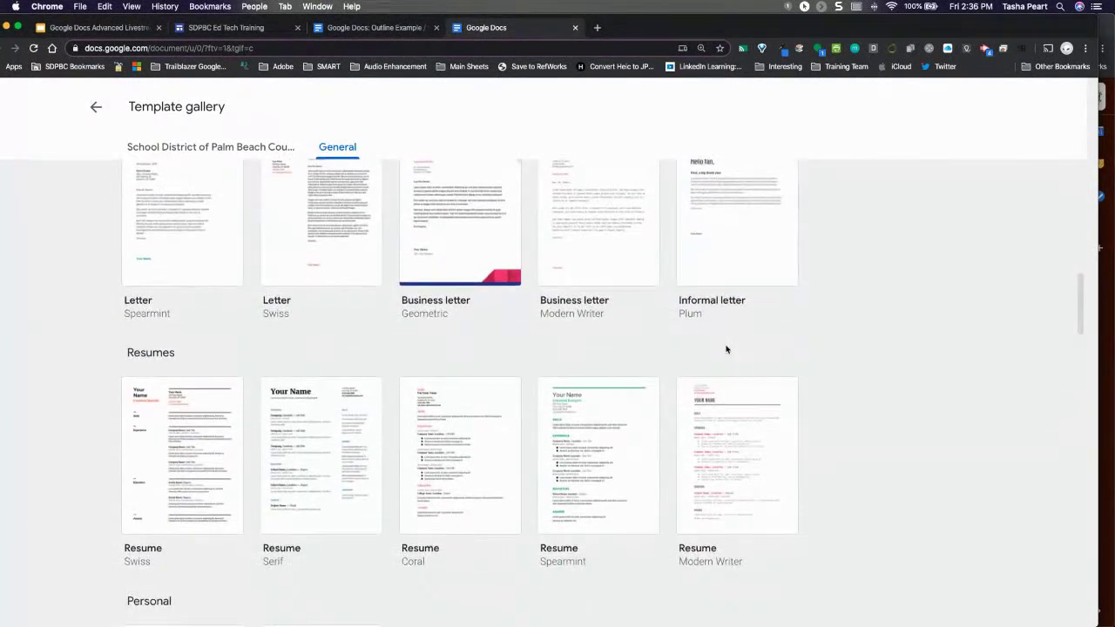
pyautogui.scroll(-3, 727, 350)
pyautogui.scroll(3, 727, 350)
pyautogui.scroll(10, 726, 350)
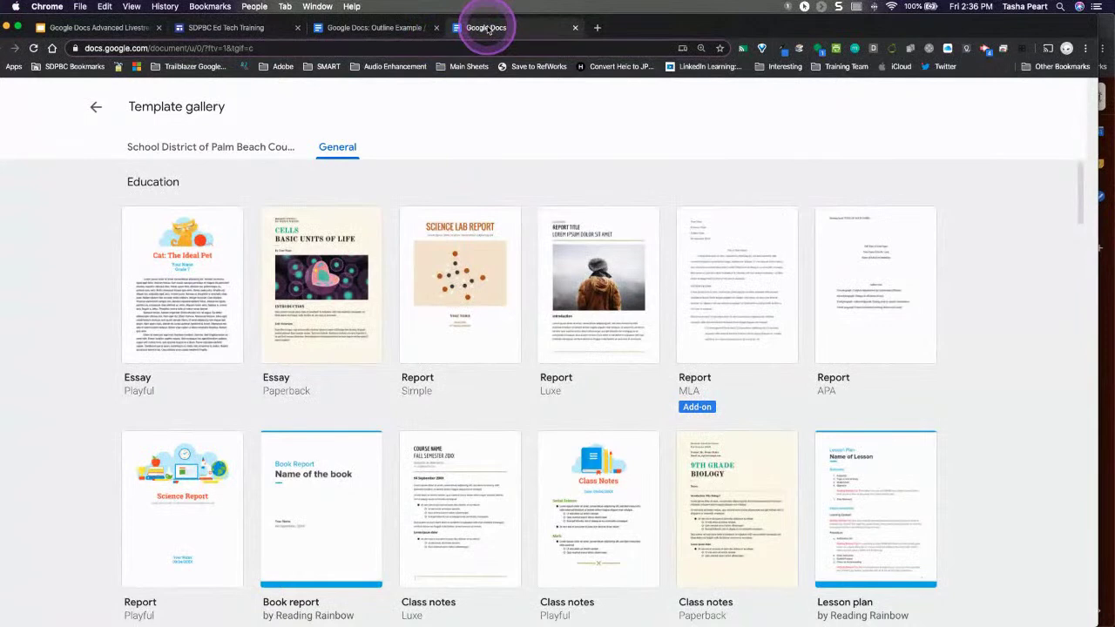
# Return to the conference agenda document and review the file formats for emailing it as an attachment, leaving without sending
pyautogui.click(369, 27)
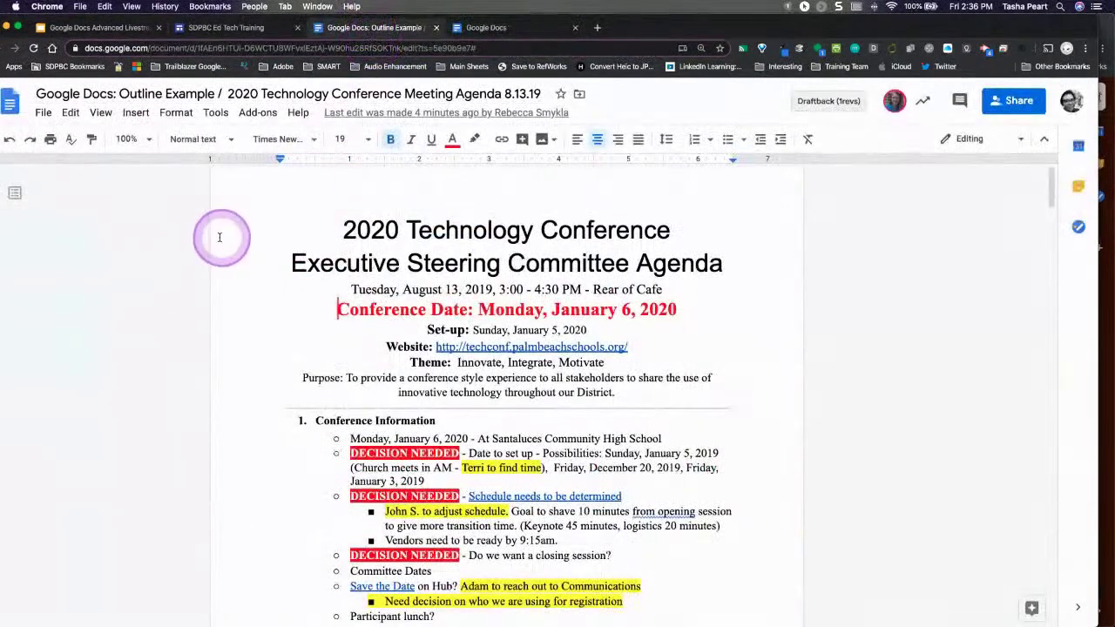
pyautogui.click(44, 113)
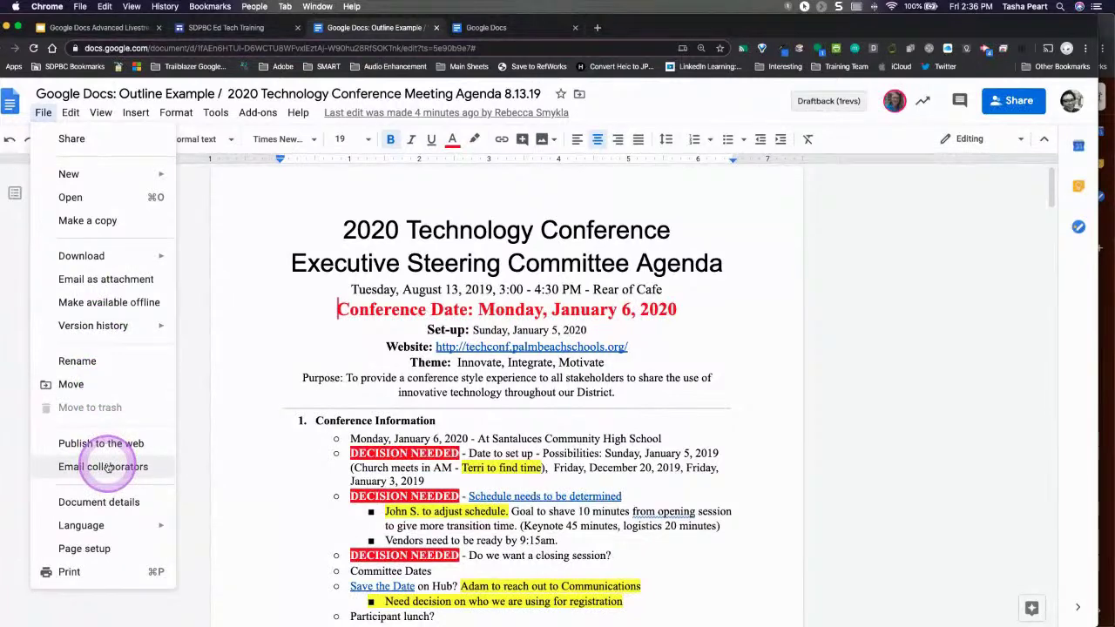
pyautogui.click(102, 282)
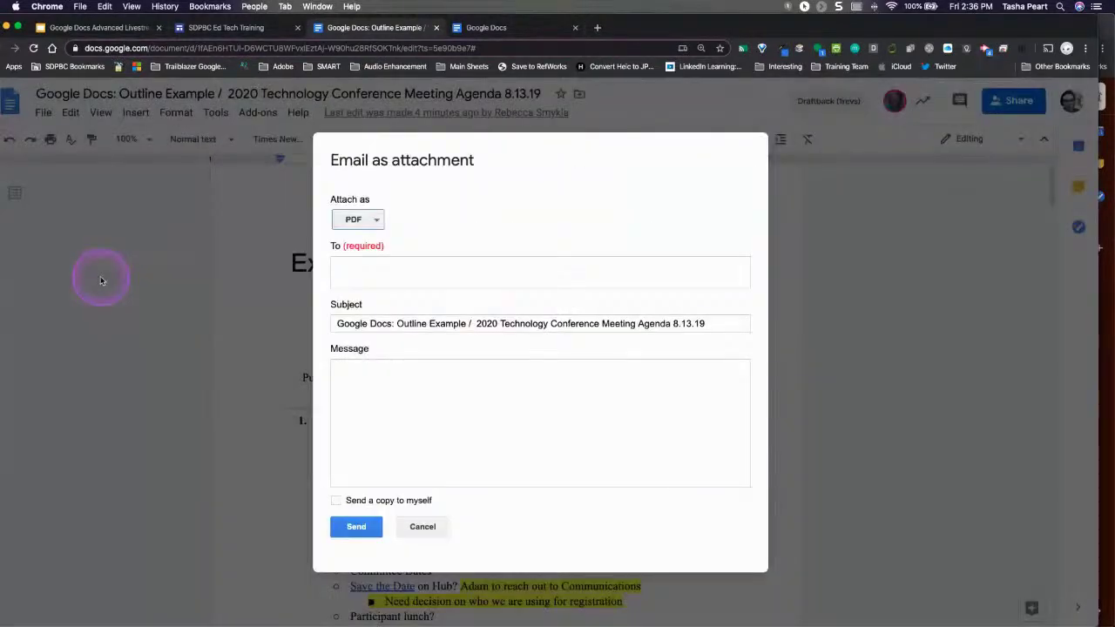
pyautogui.click(427, 390)
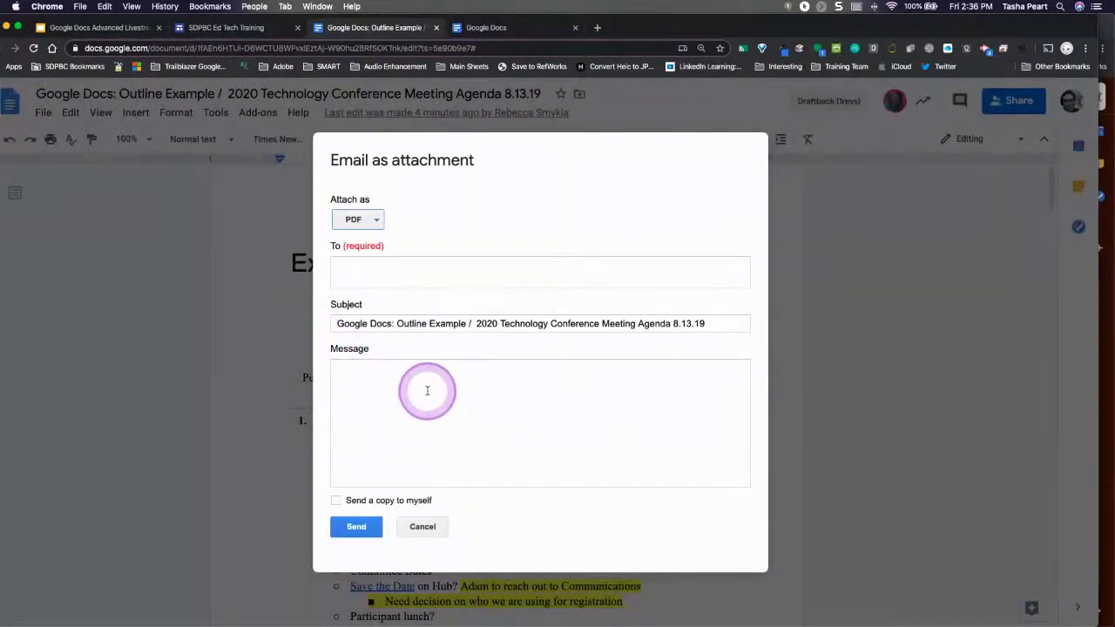
pyautogui.click(431, 285)
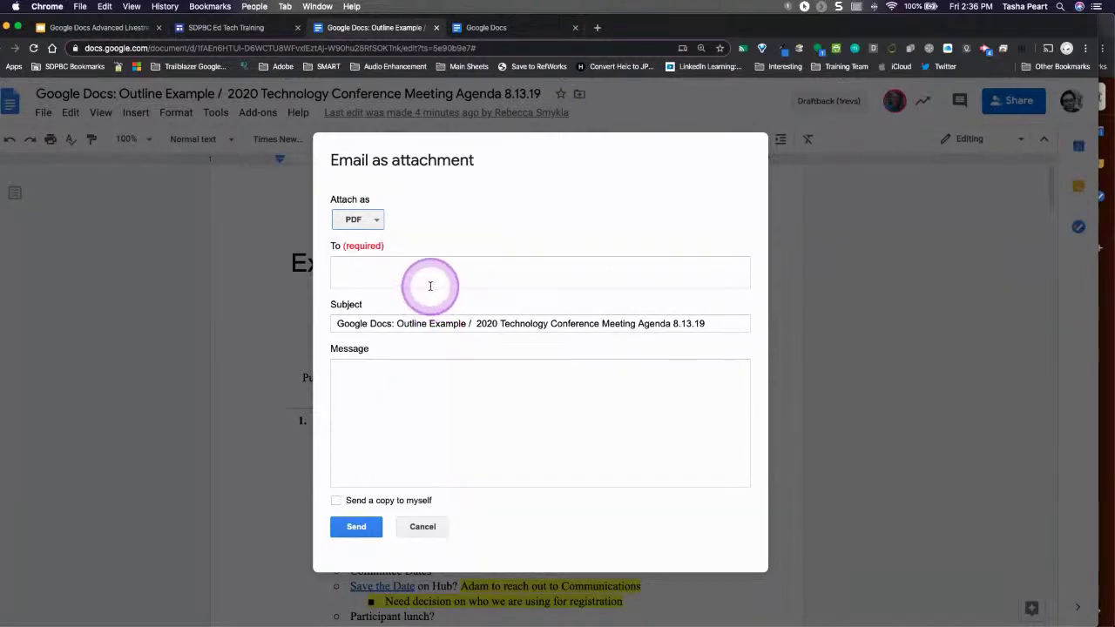
pyautogui.click(379, 220)
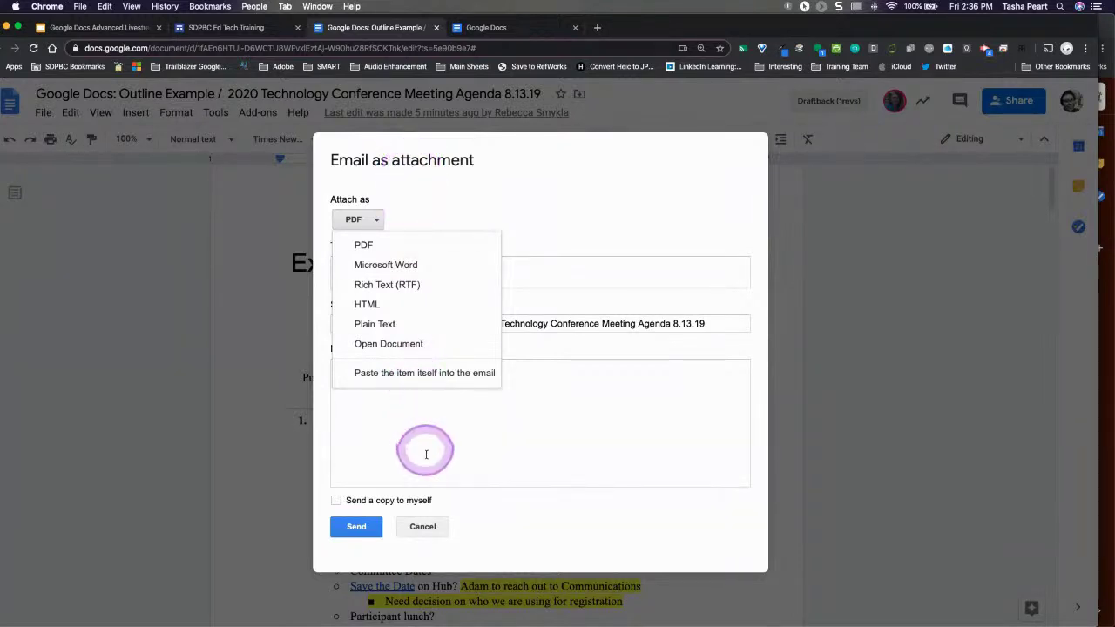
pyautogui.click(277, 469)
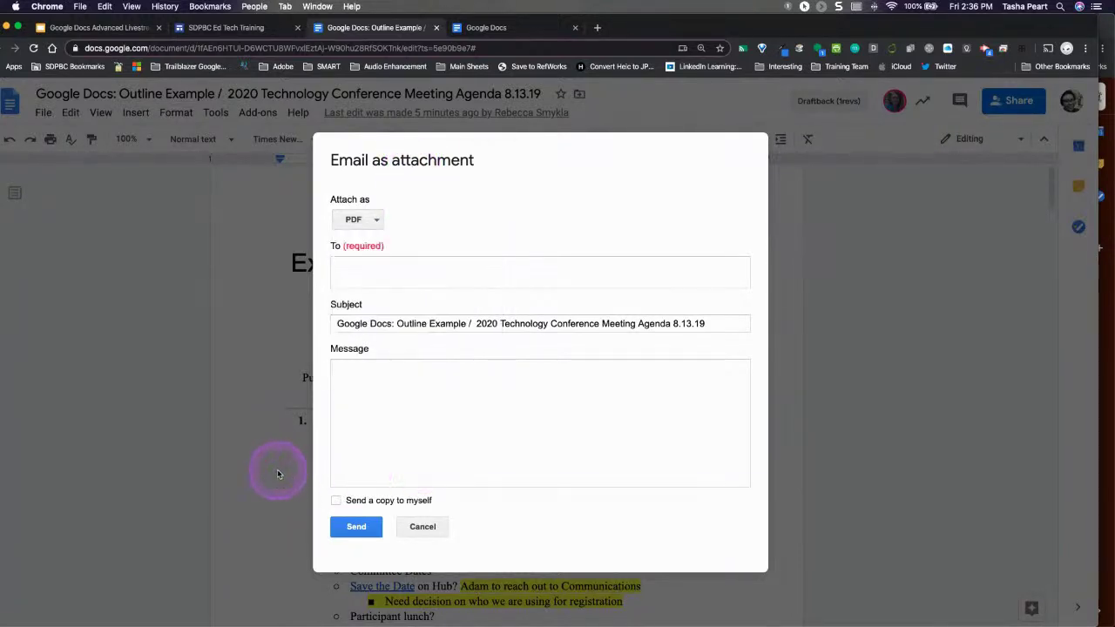
pyautogui.click(424, 528)
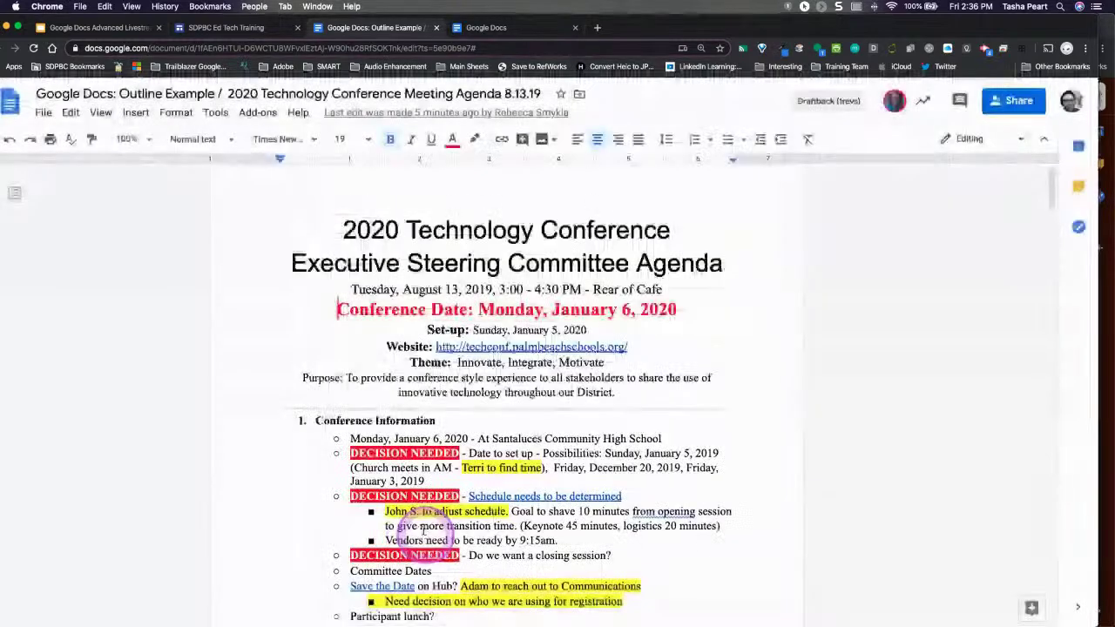
# Review the message and recipient options for emailing the agenda's collaborators, leaving without sending
pyautogui.click(43, 114)
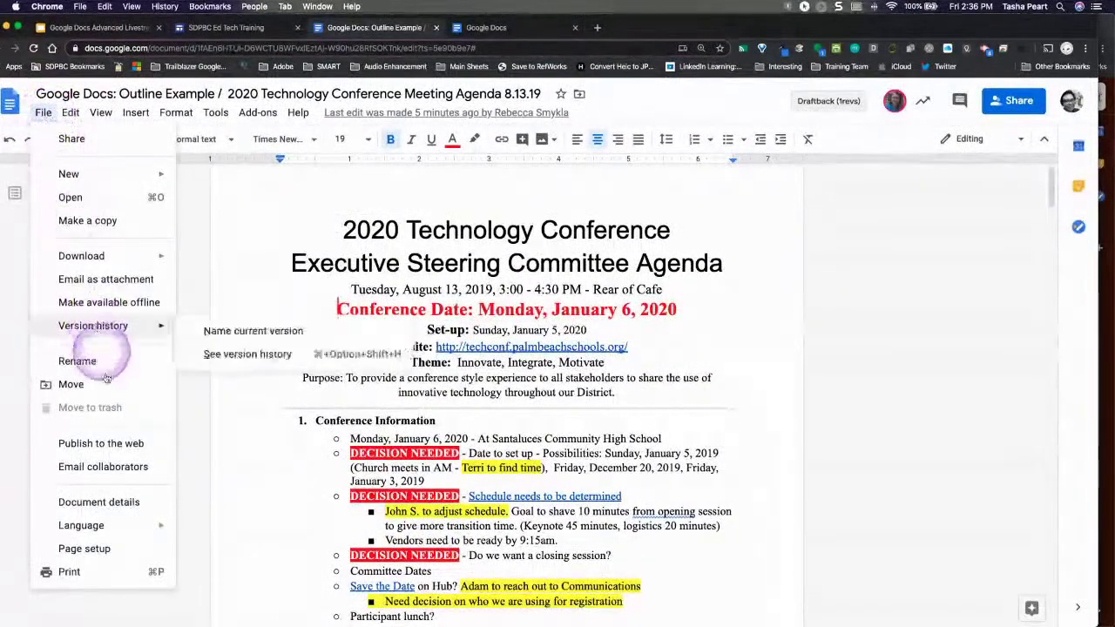
pyautogui.click(103, 467)
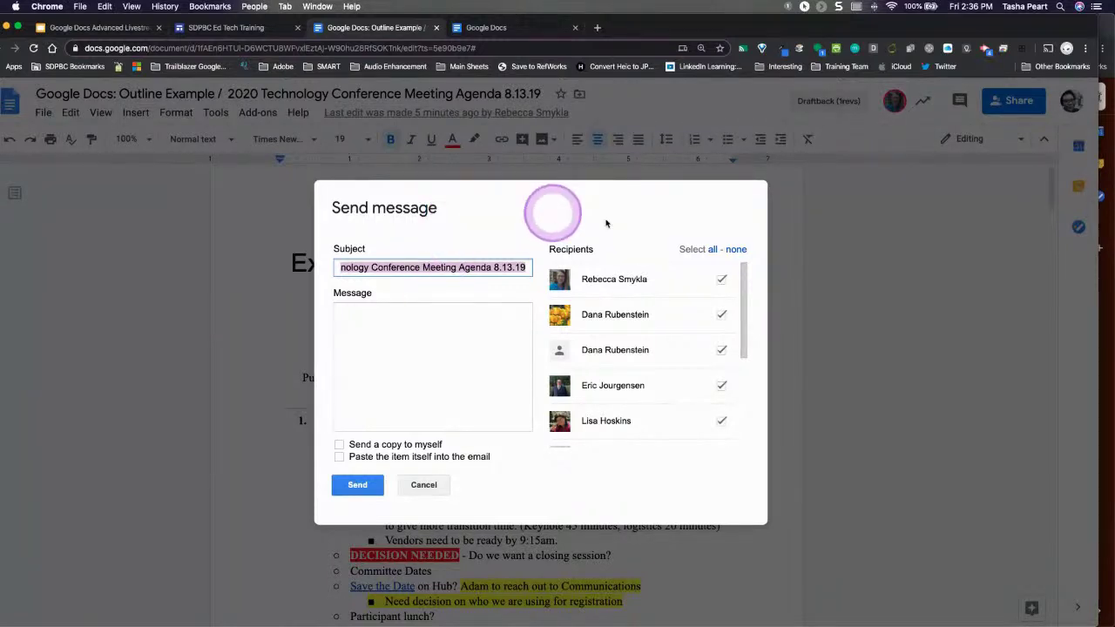
pyautogui.moveTo(742, 299)
pyautogui.mouseDown()
pyautogui.moveTo(729, 386)
pyautogui.moveTo(741, 290)
pyautogui.mouseUp()
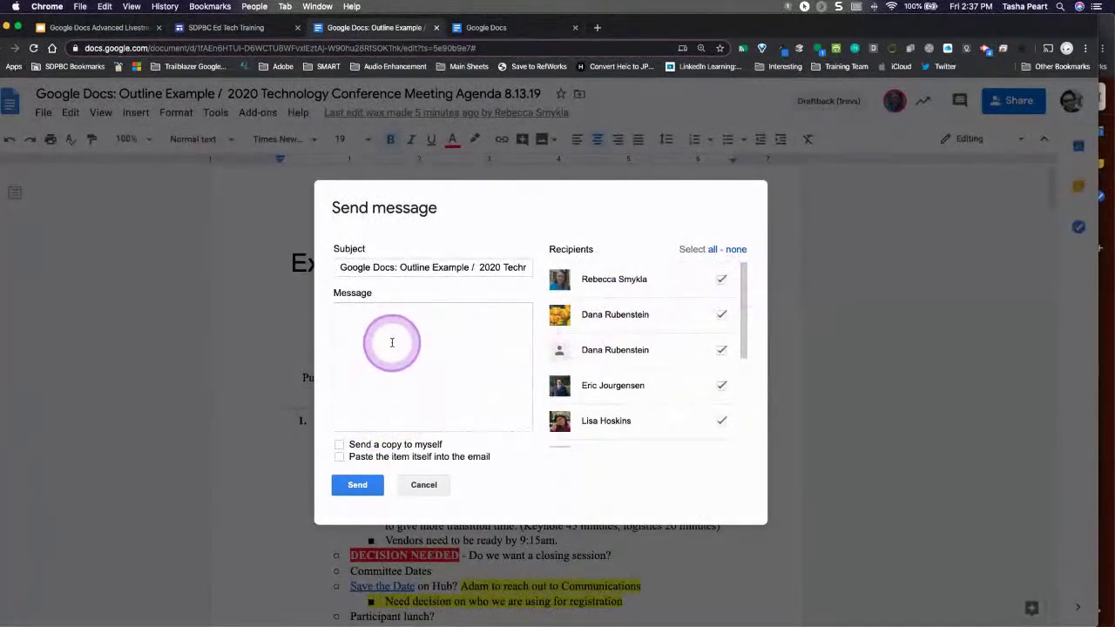
pyautogui.click(425, 485)
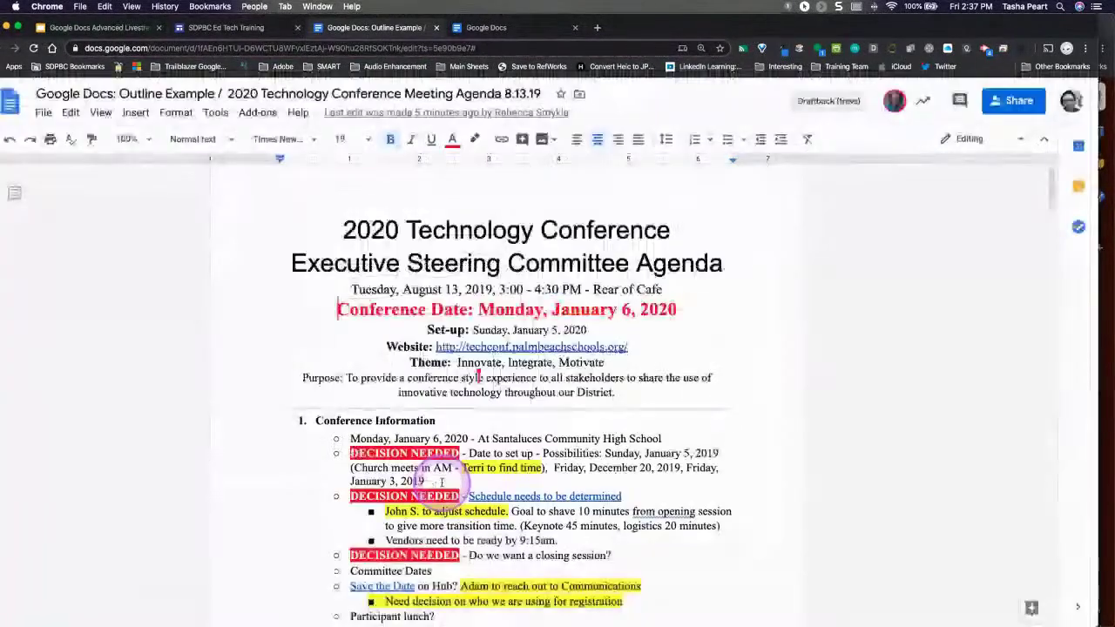
# Switch to the Google Slides presentation and open slide 6 with the list of advanced tools
pyautogui.click(98, 28)
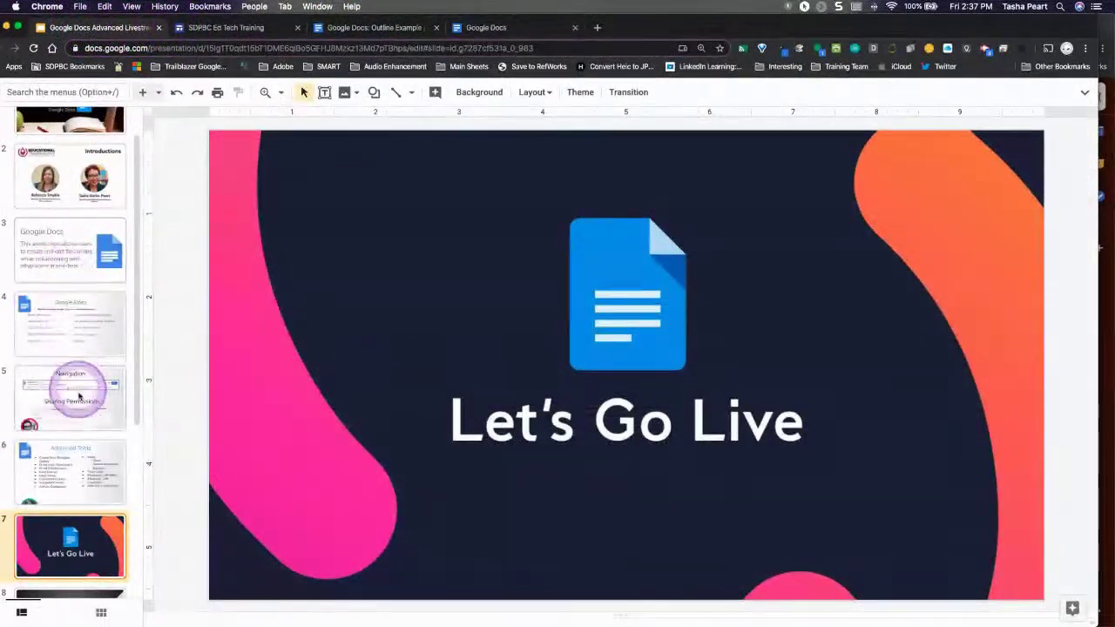
pyautogui.click(86, 470)
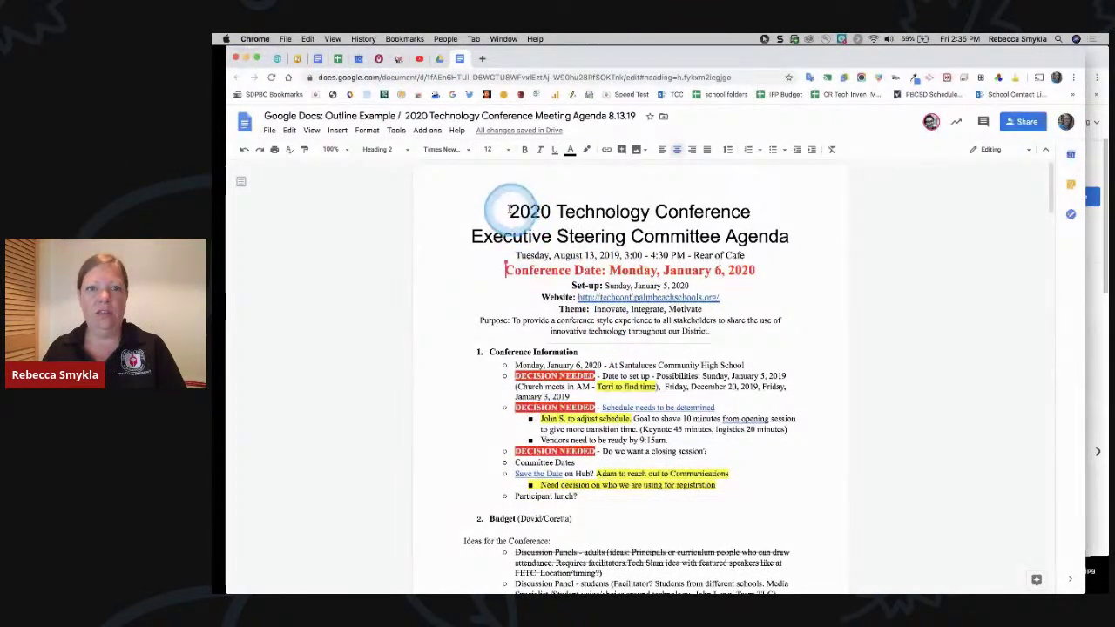
# Examine the agenda's title lines, conference date, Conference Information items and Budget section in the Google Docs document
pyautogui.moveTo(509, 209); pyautogui.dragTo(564, 209)
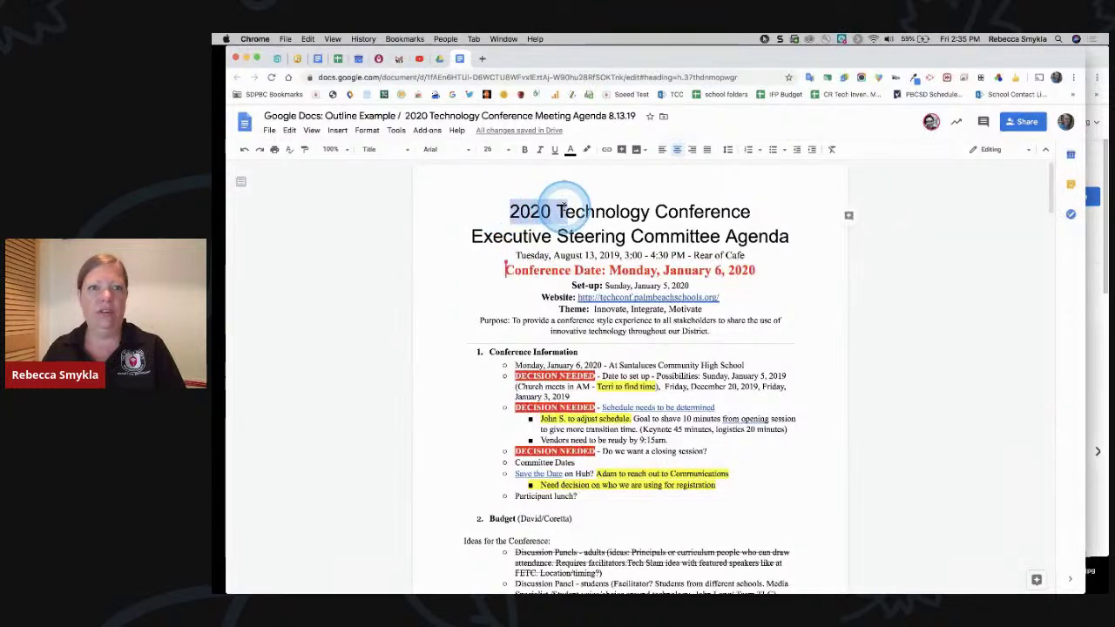
pyautogui.click(512, 267)
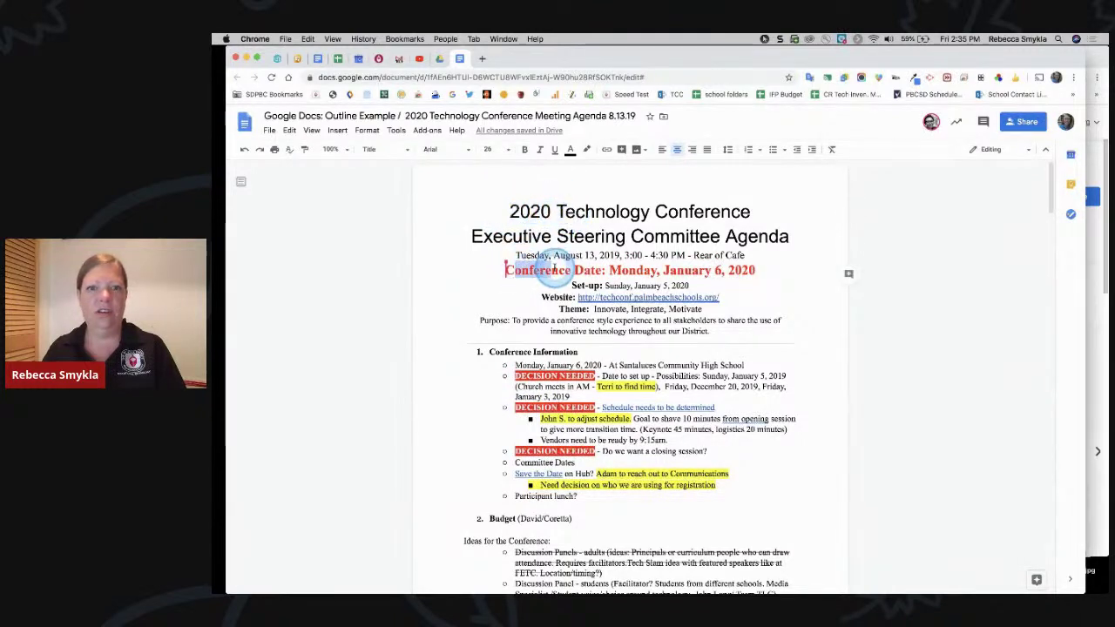
pyautogui.click(520, 378)
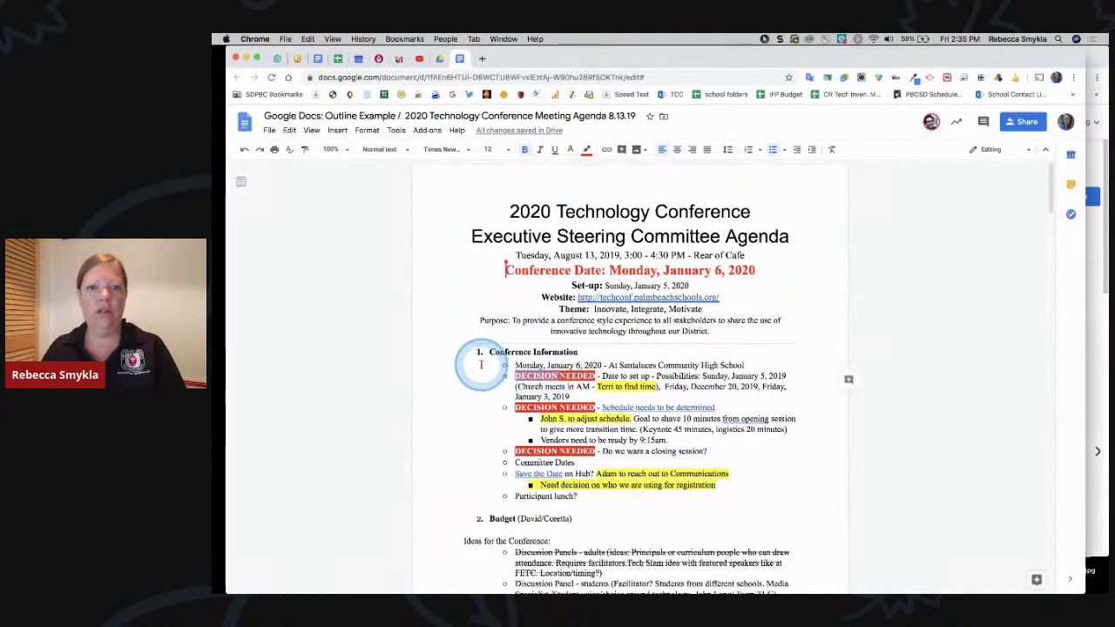
pyautogui.click(468, 334)
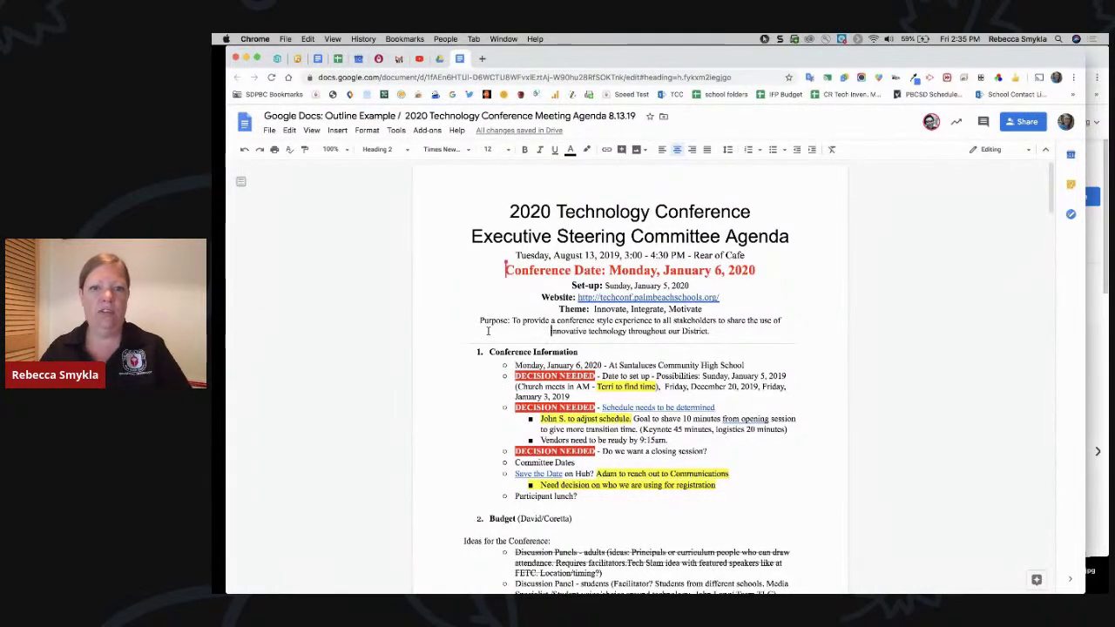
pyautogui.scroll(-3, 514, 326)
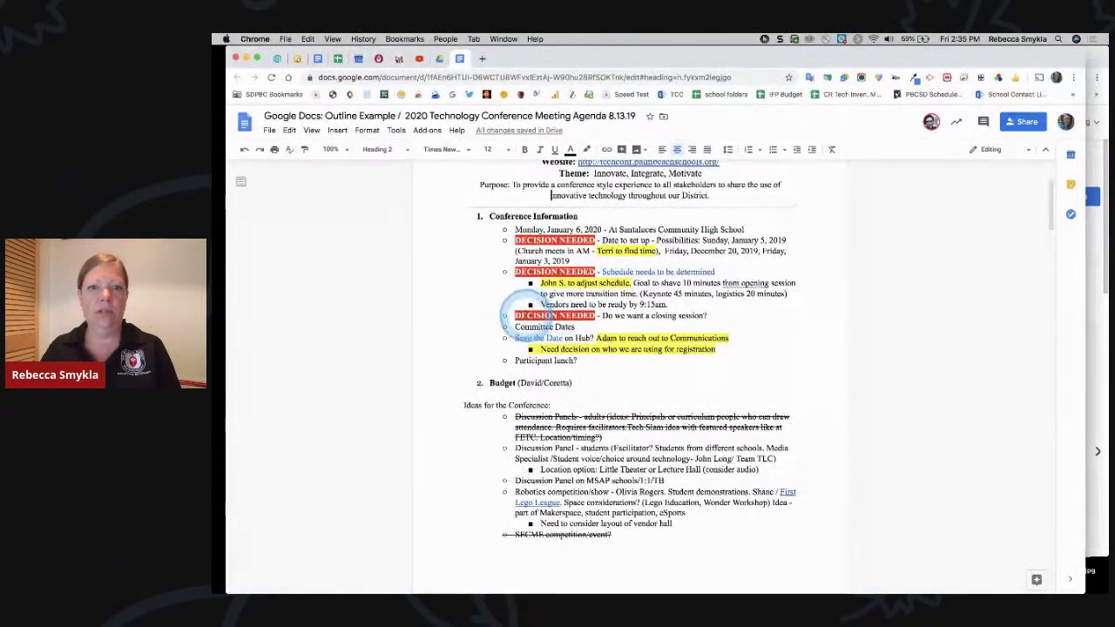
pyautogui.scroll(3, 516, 313)
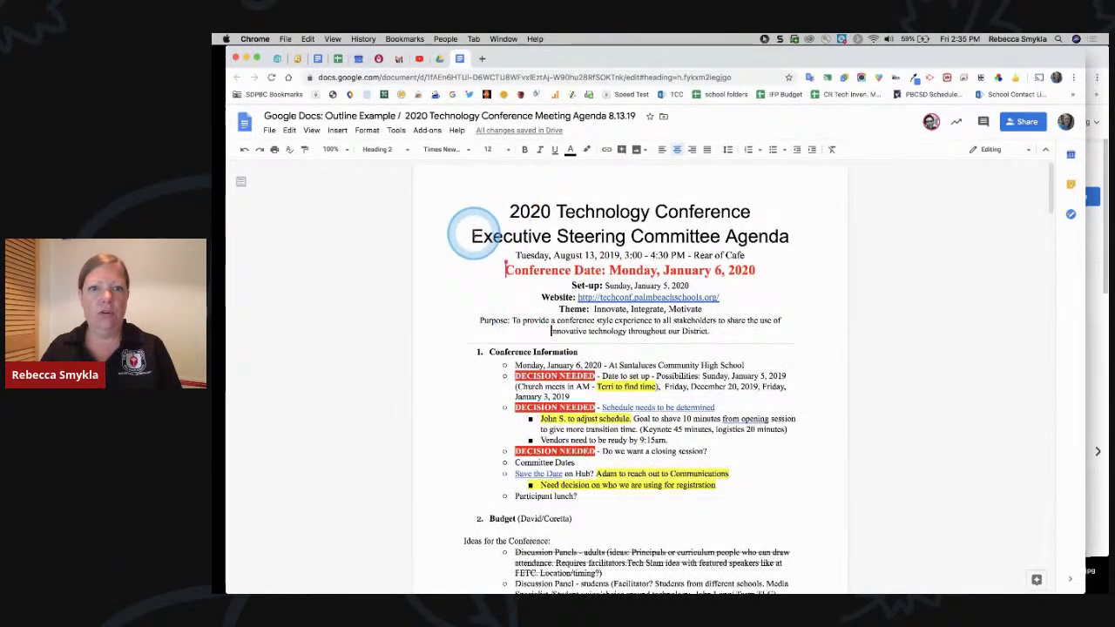
pyautogui.moveTo(473, 235); pyautogui.dragTo(551, 235)
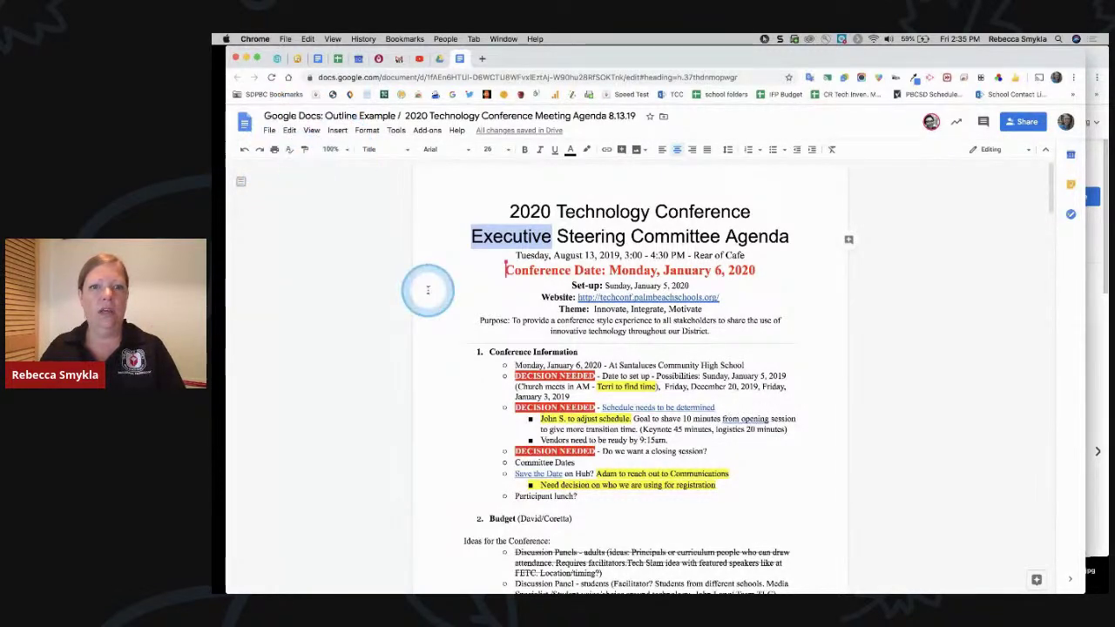
pyautogui.scroll(-1, 465, 350)
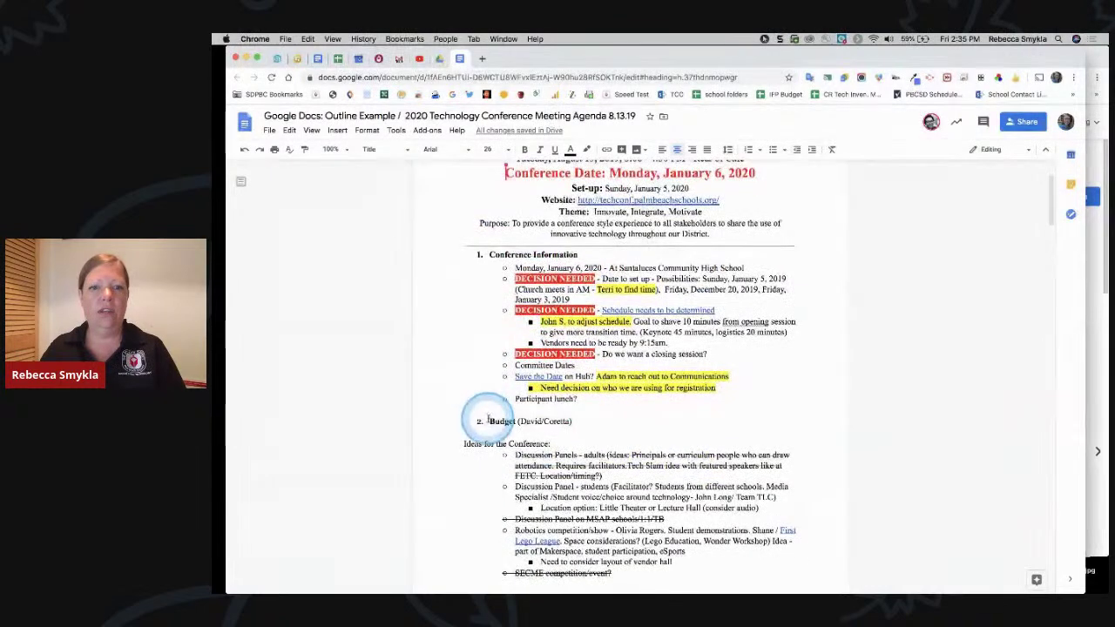
# Copy the formatting of the Executive Steering Committee Agenda title line onto the Budget heading with Paint format
pyautogui.moveTo(490, 420); pyautogui.dragTo(577, 424)
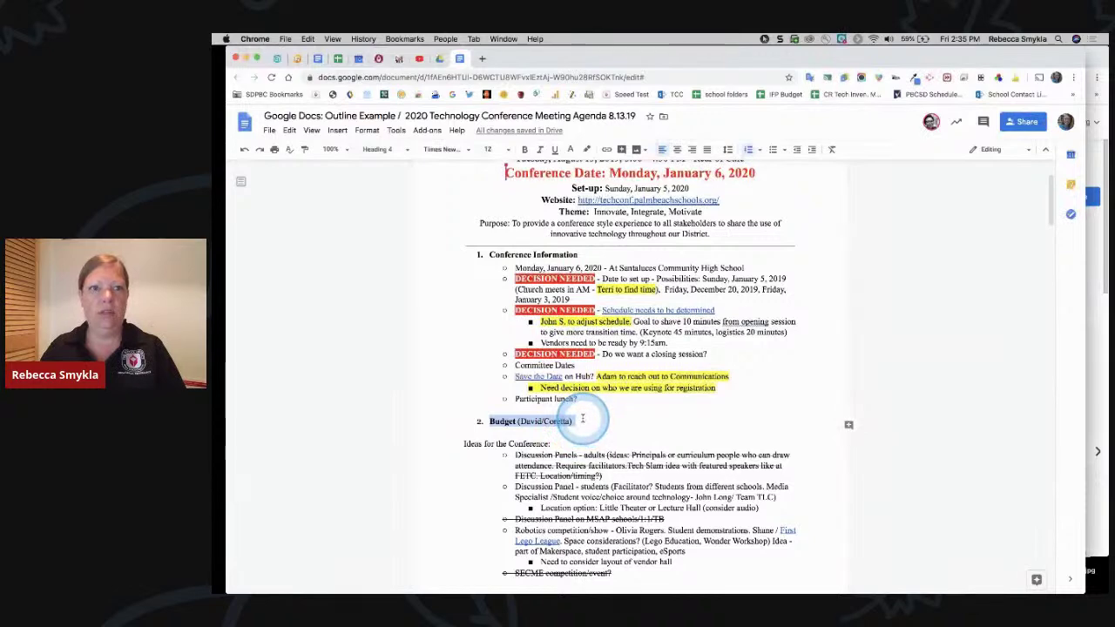
pyautogui.scroll(1, 499, 222)
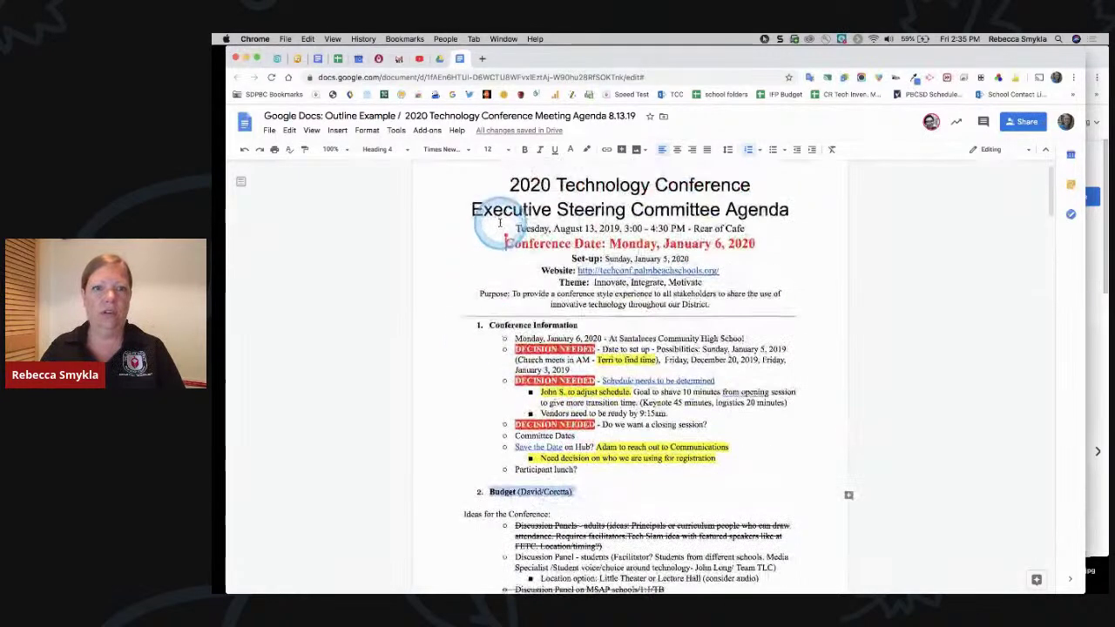
pyautogui.moveTo(472, 211); pyautogui.dragTo(542, 211)
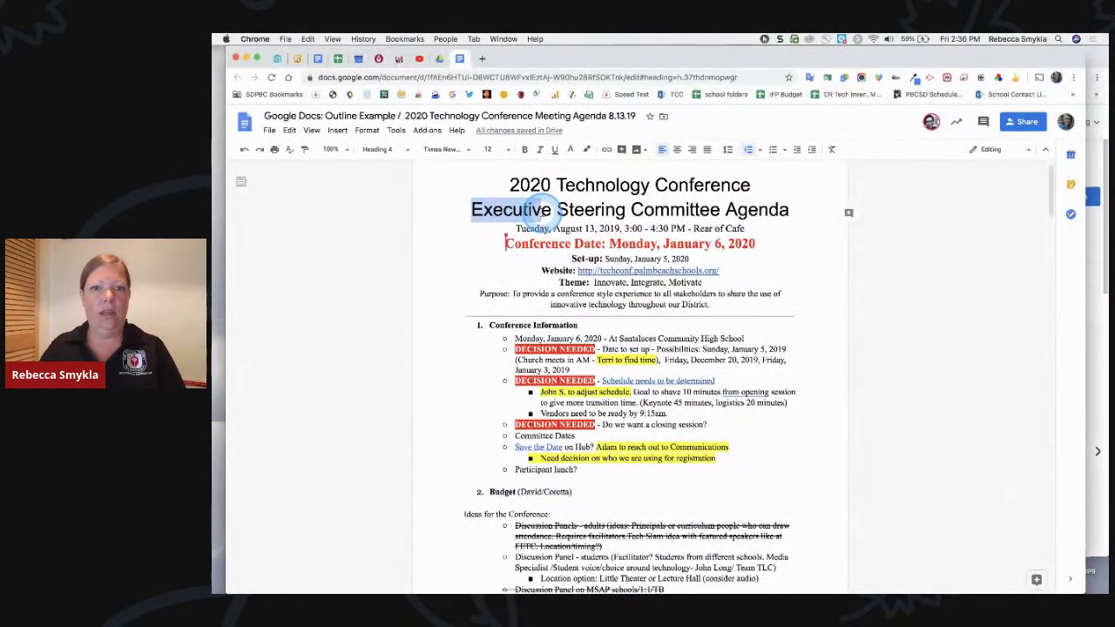
pyautogui.click(305, 148)
pyautogui.scroll(-2, 411, 311)
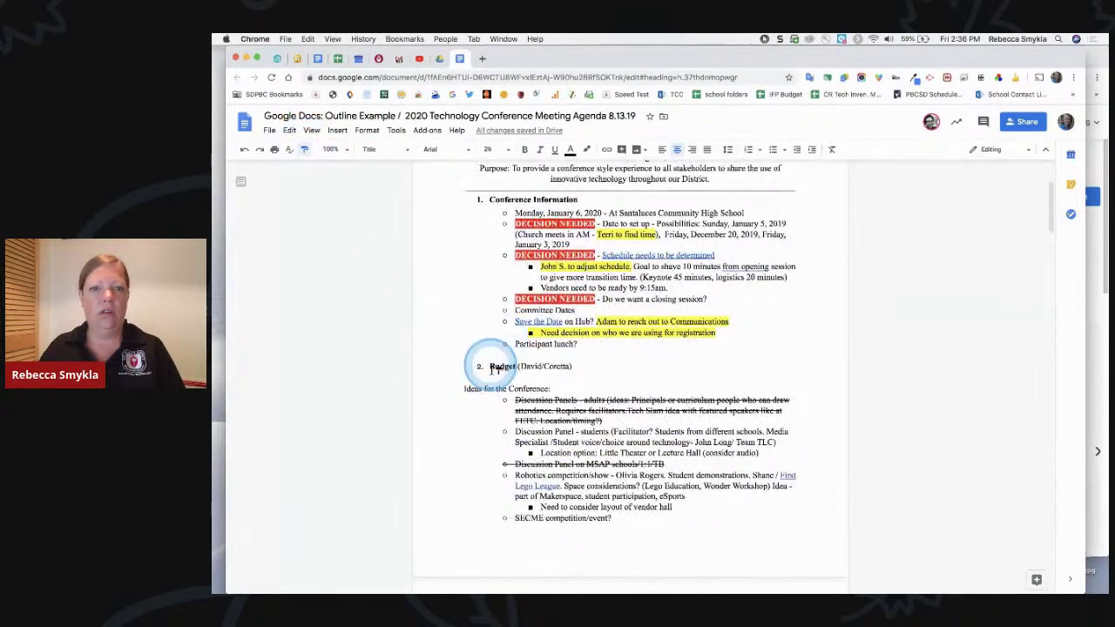
pyautogui.moveTo(487, 366); pyautogui.dragTo(571, 373)
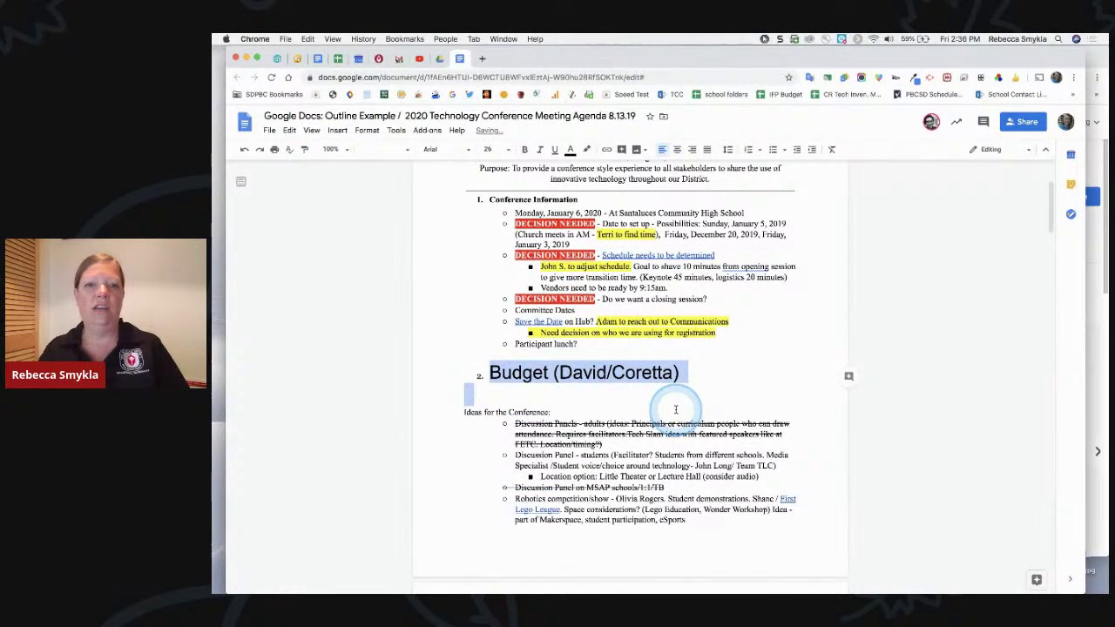
pyautogui.click(332, 227)
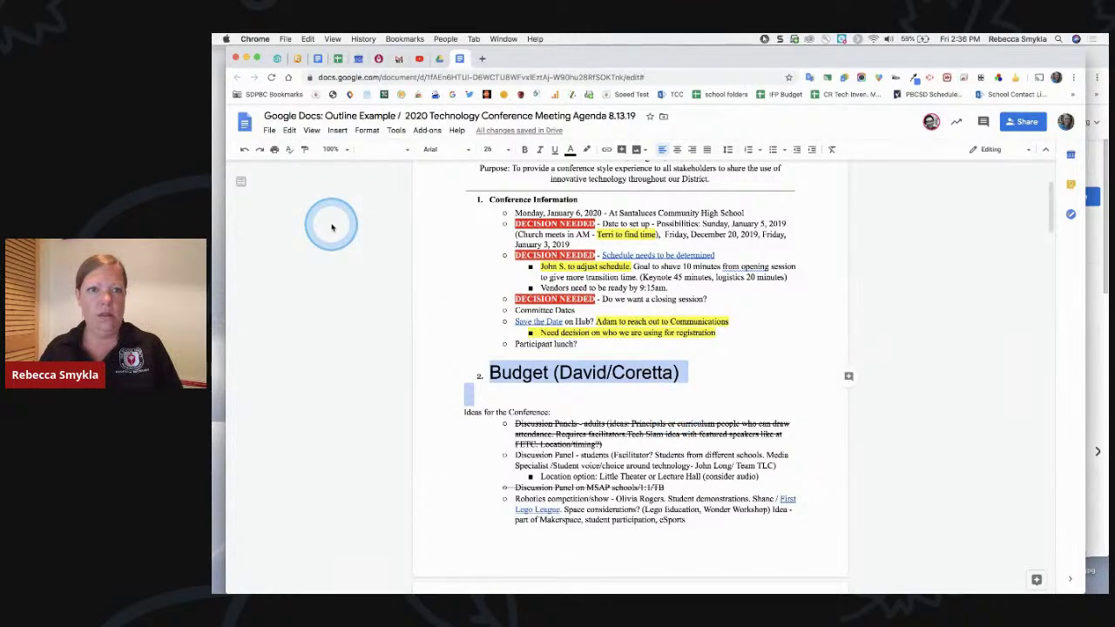
pyautogui.click(383, 258)
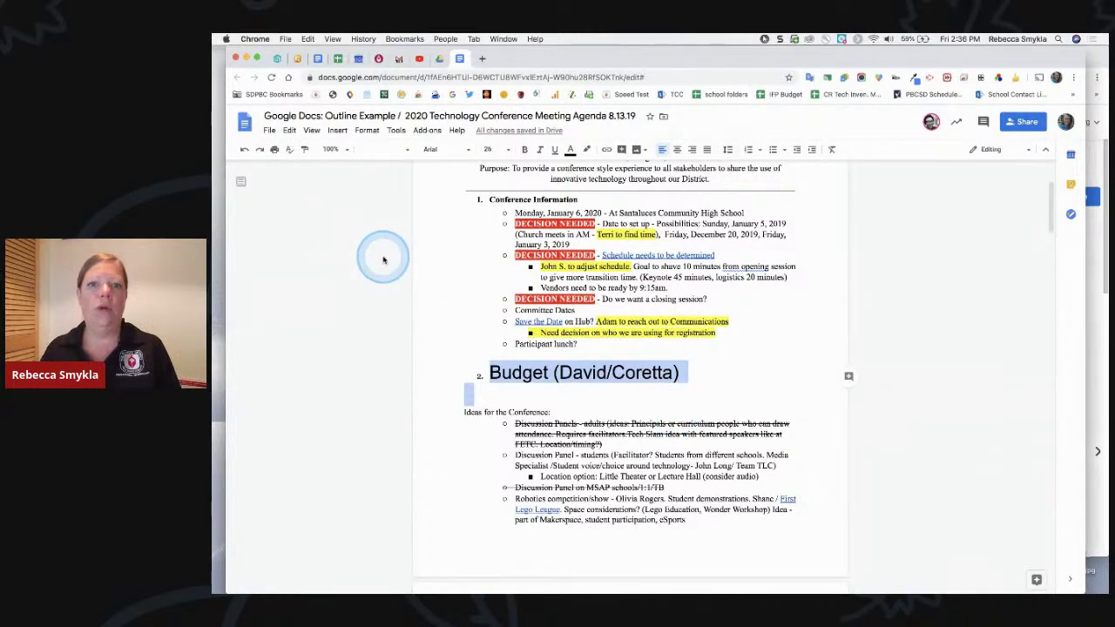
# Undo the title formatting applied to the Budget heading
pyautogui.scroll(2, 366, 226)
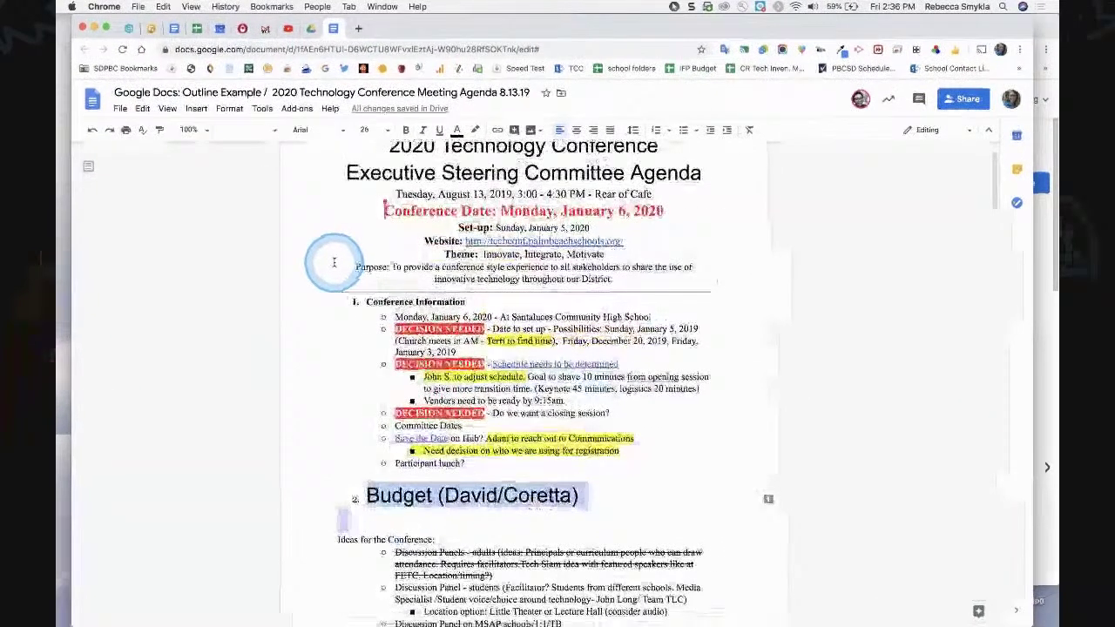
pyautogui.click(331, 180)
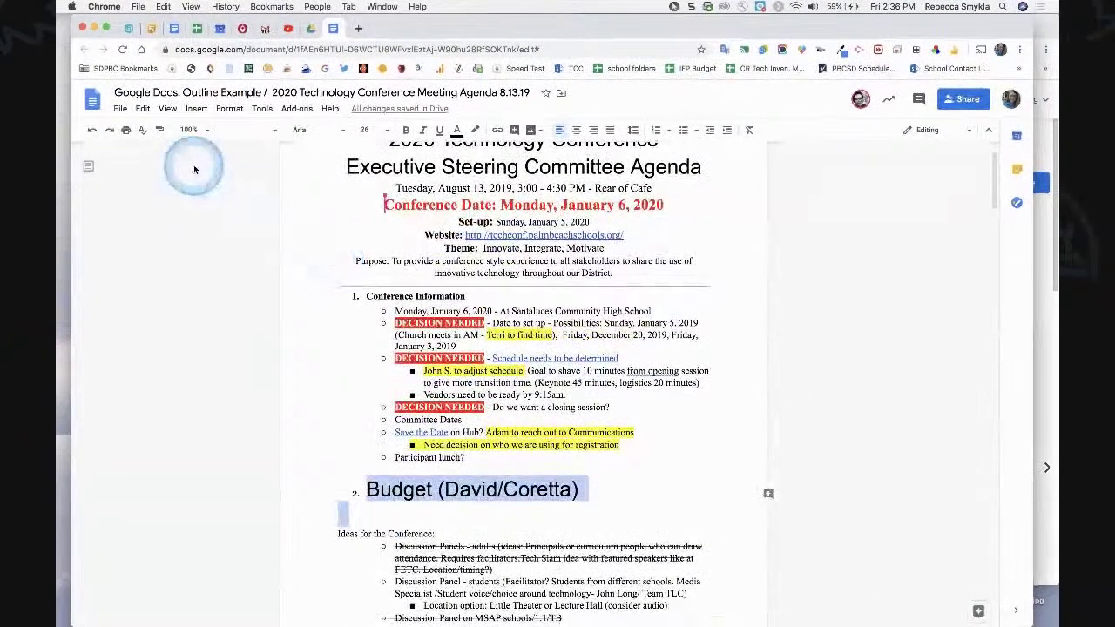
pyautogui.click(92, 130)
pyautogui.scroll(2, 278, 390)
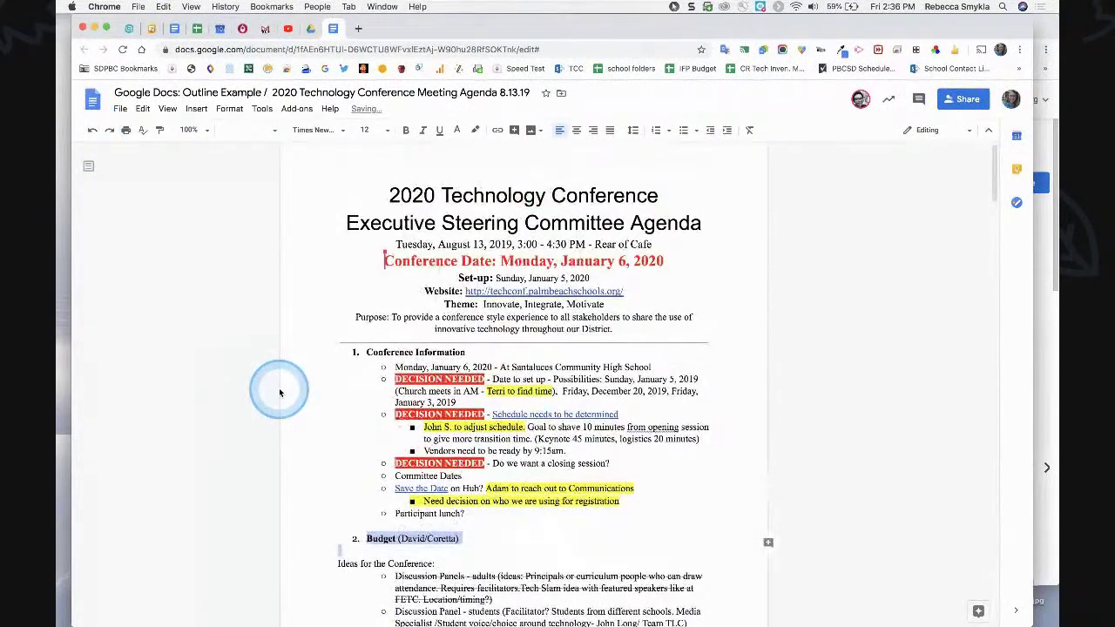
# Copy the red Conference Date line's formatting onto the Ideas for the Conference heading and the first Discussion Panels item
pyautogui.click(384, 261)
pyautogui.click(405, 261)
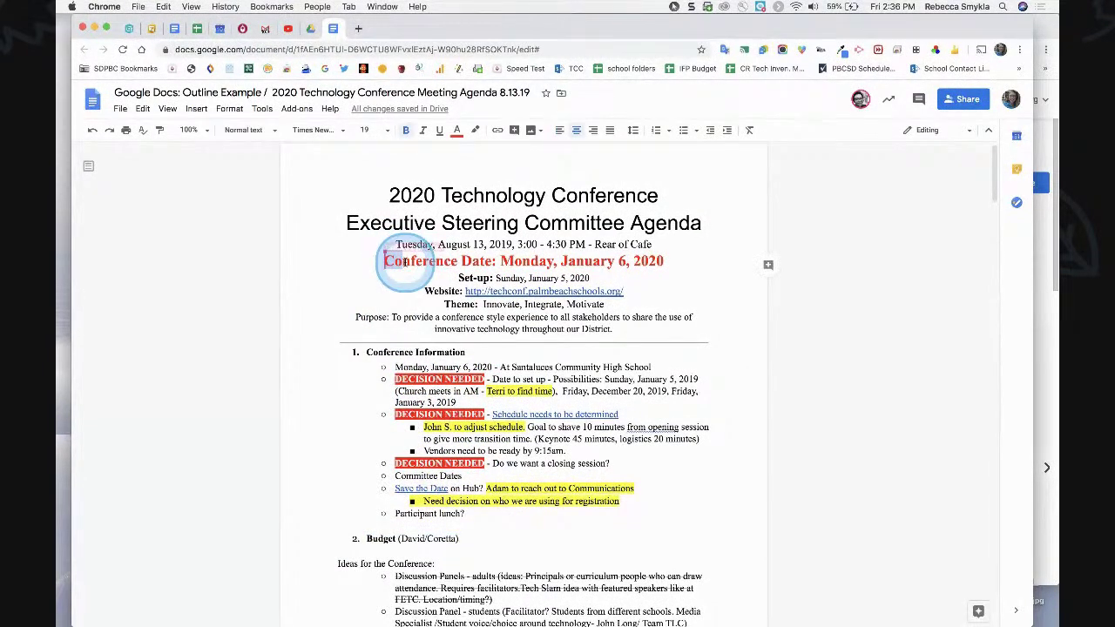
pyautogui.click(159, 130)
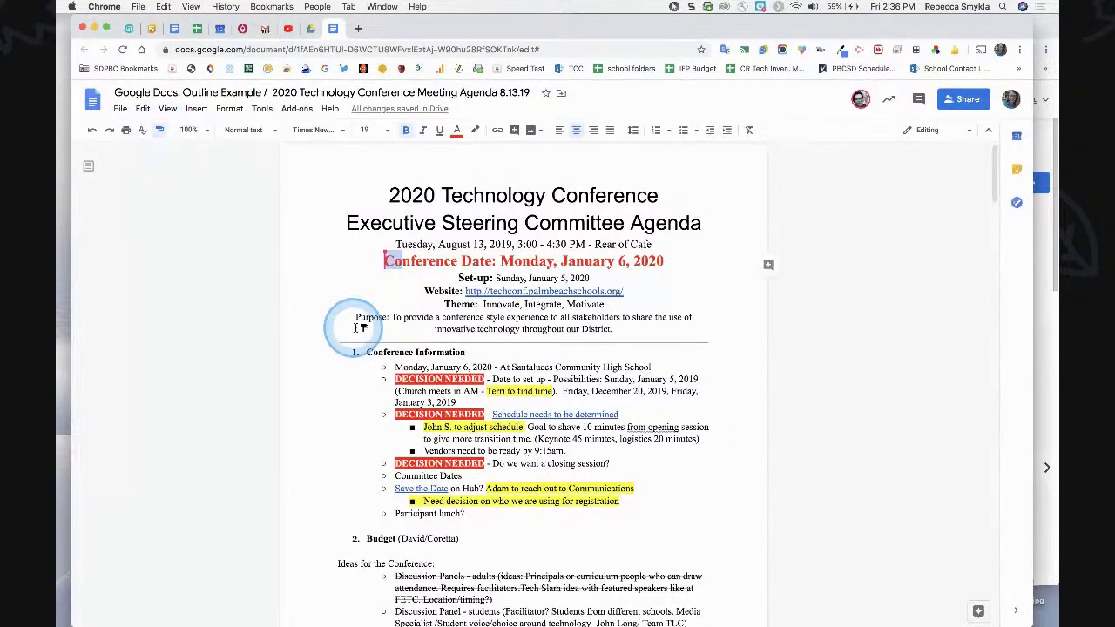
pyautogui.scroll(-5, 299, 322)
pyautogui.moveTo(340, 298)
pyautogui.mouseDown()
pyautogui.moveTo(559, 320)
pyautogui.moveTo(566, 331)
pyautogui.mouseUp()
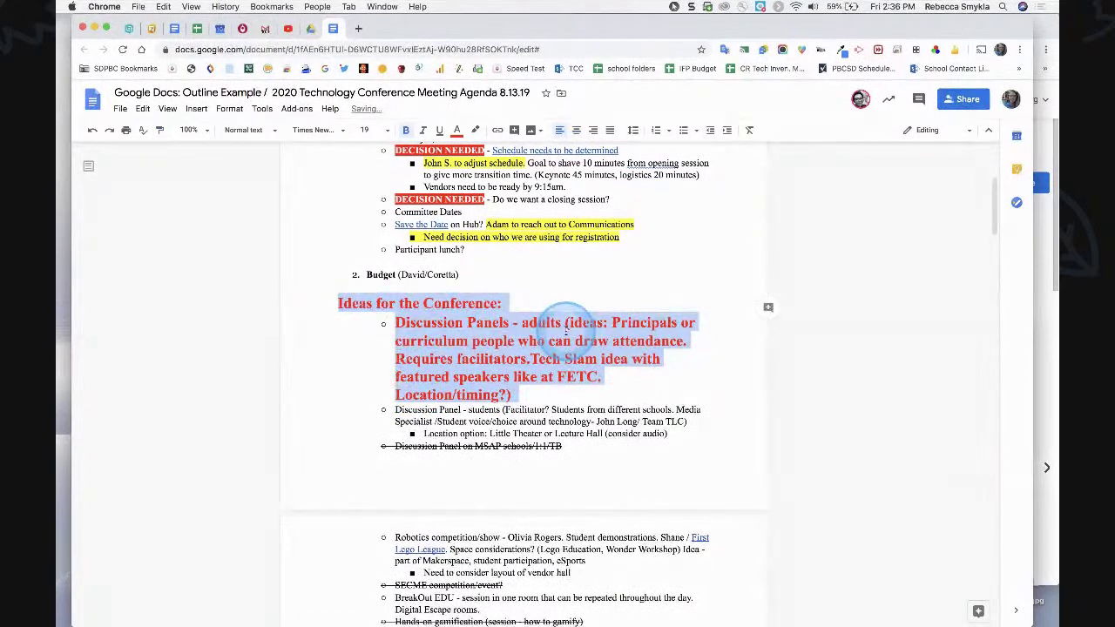
pyautogui.scroll(4, 567, 331)
# Undo the Conference Date formatting copied onto the Ideas for the Conference heading and its first item
pyautogui.click(409, 179)
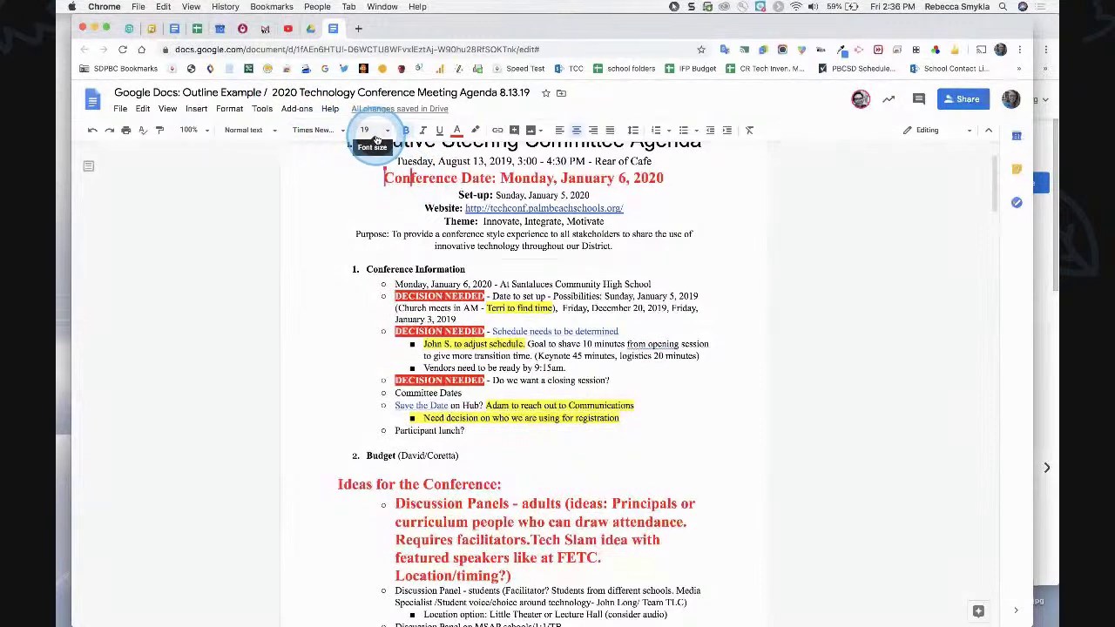
pyautogui.click(394, 488)
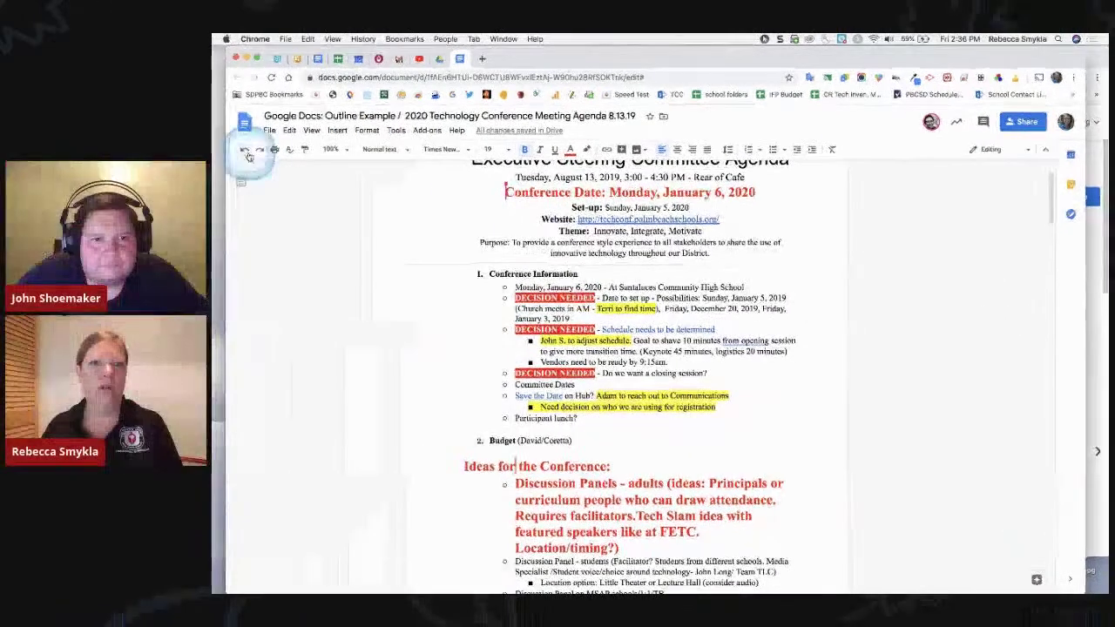
pyautogui.click(93, 131)
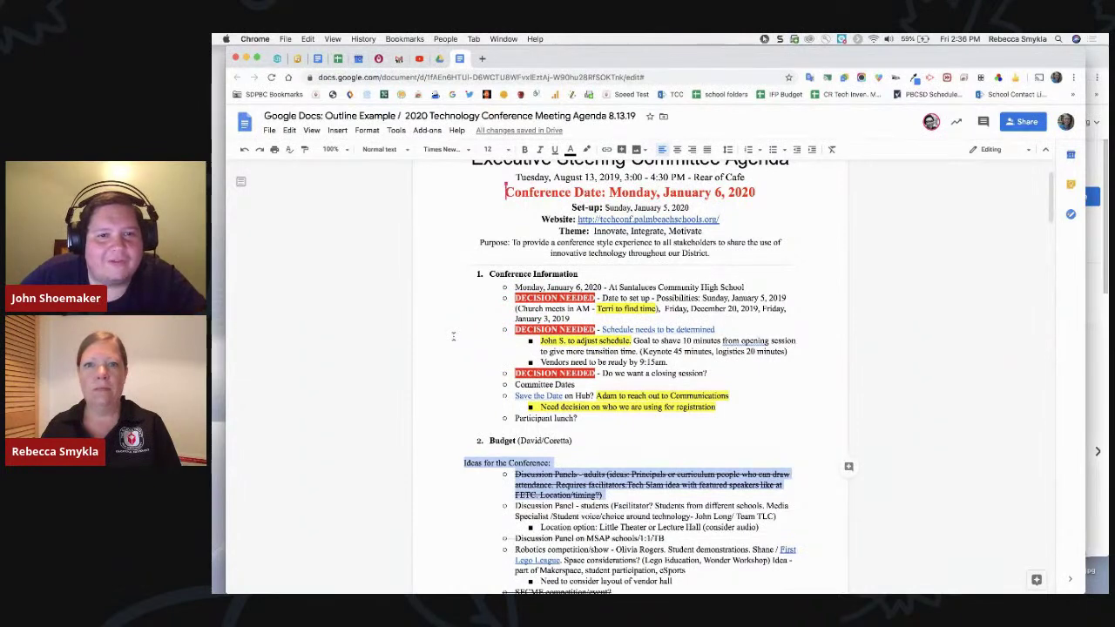
# Set the document zoom to 150% and review the paper sizes in the page setup, leaving the paper size as it is
pyautogui.click(347, 151)
pyautogui.click(334, 280)
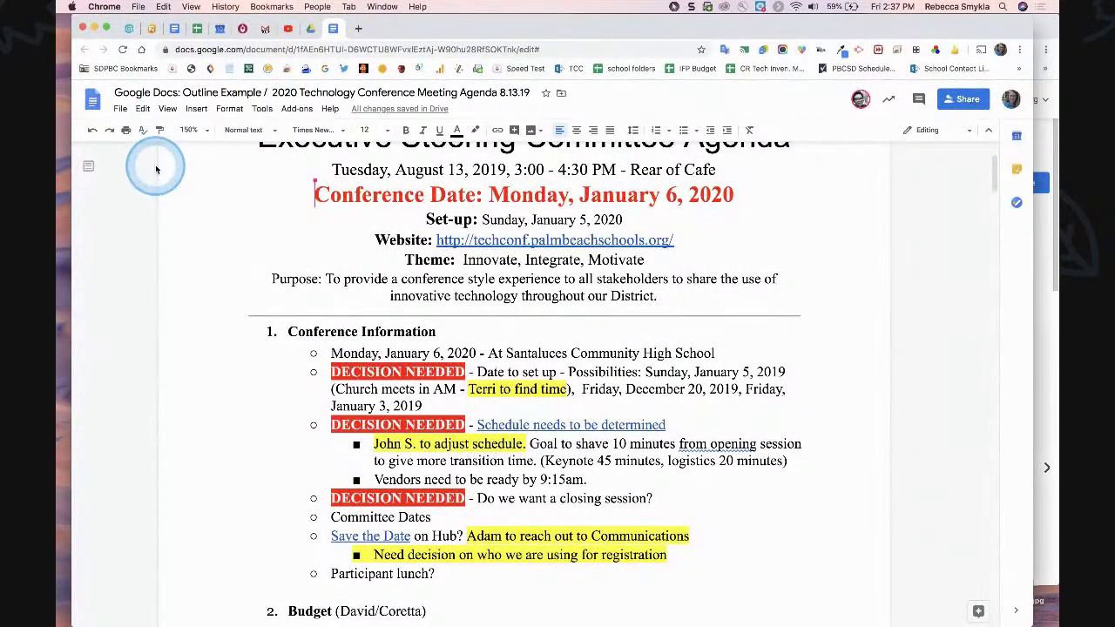
pyautogui.click(122, 109)
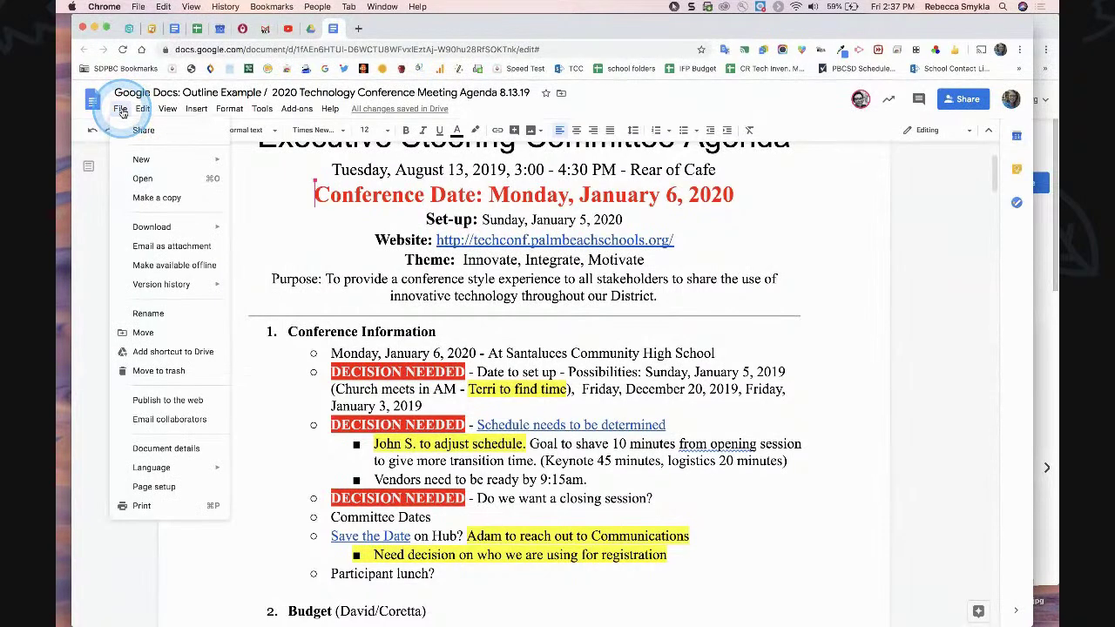
pyautogui.click(156, 487)
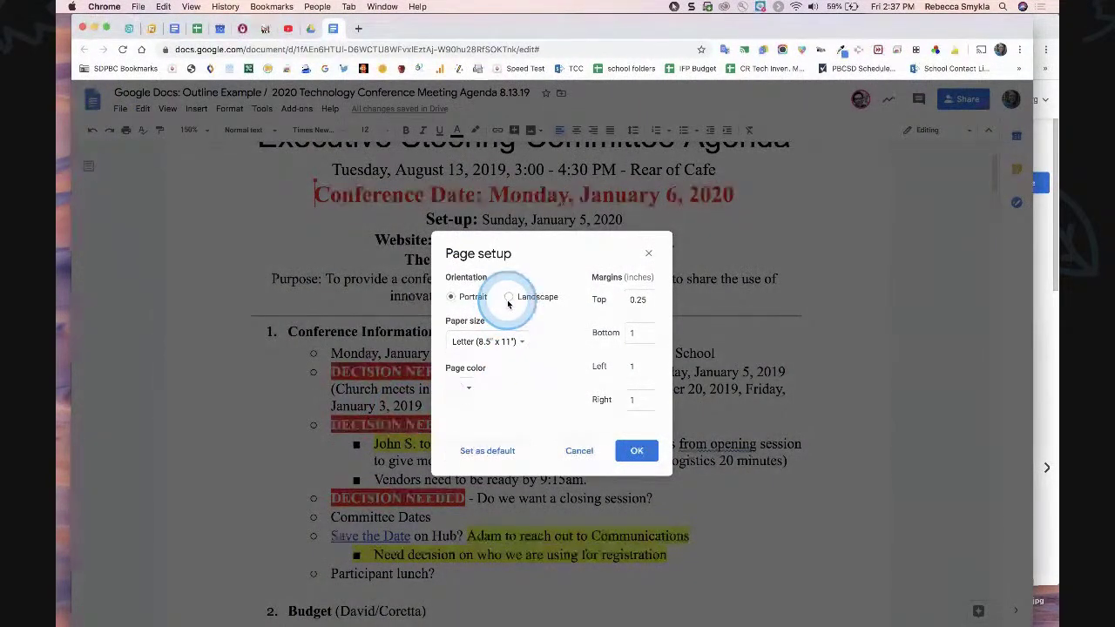
pyautogui.click(523, 343)
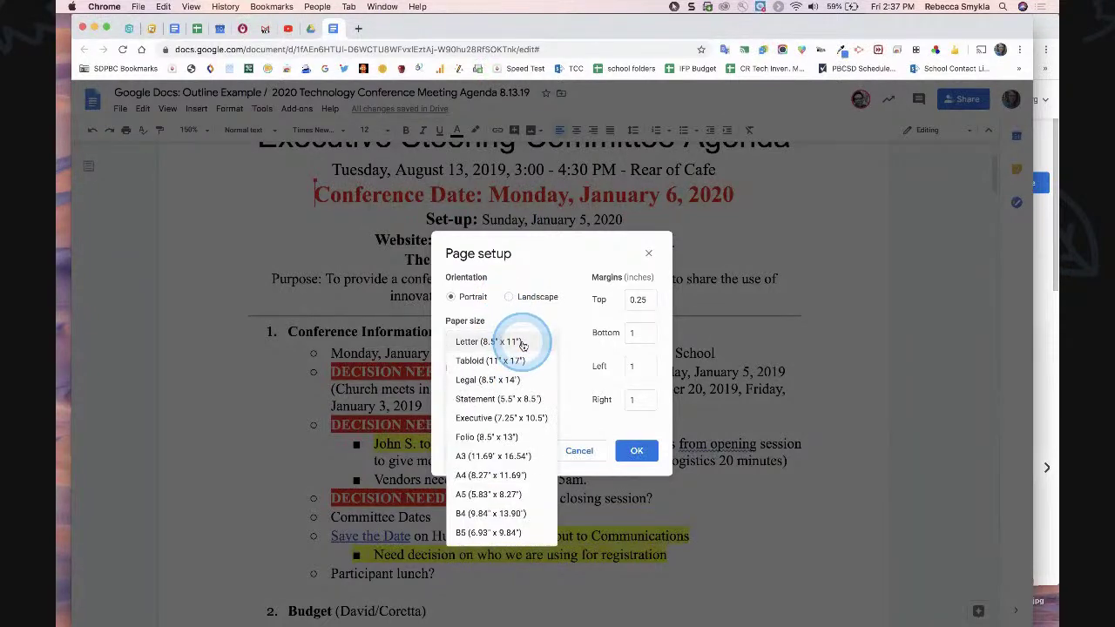
pyautogui.click(502, 369)
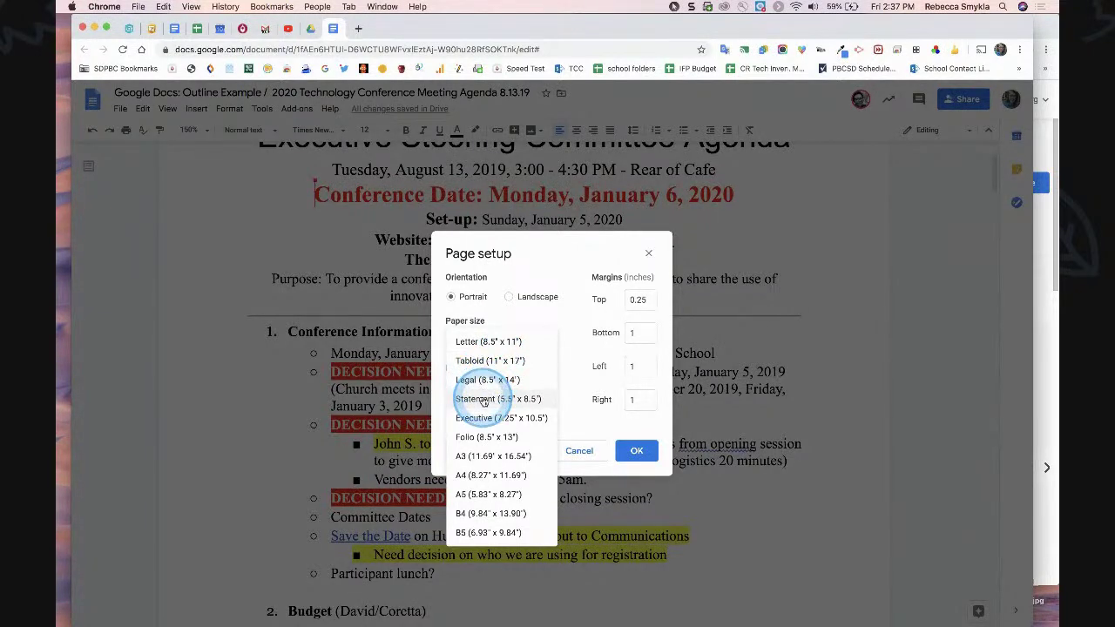
pyautogui.click(568, 342)
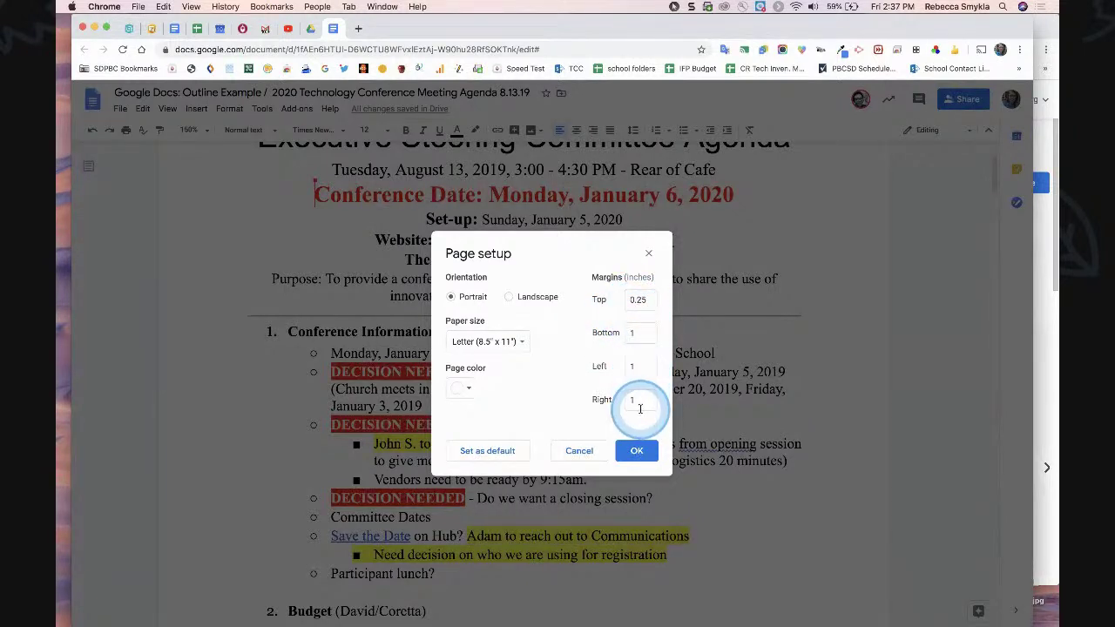
# Set the page color to light blue in the page setup and apply it to the agenda
pyautogui.click(469, 390)
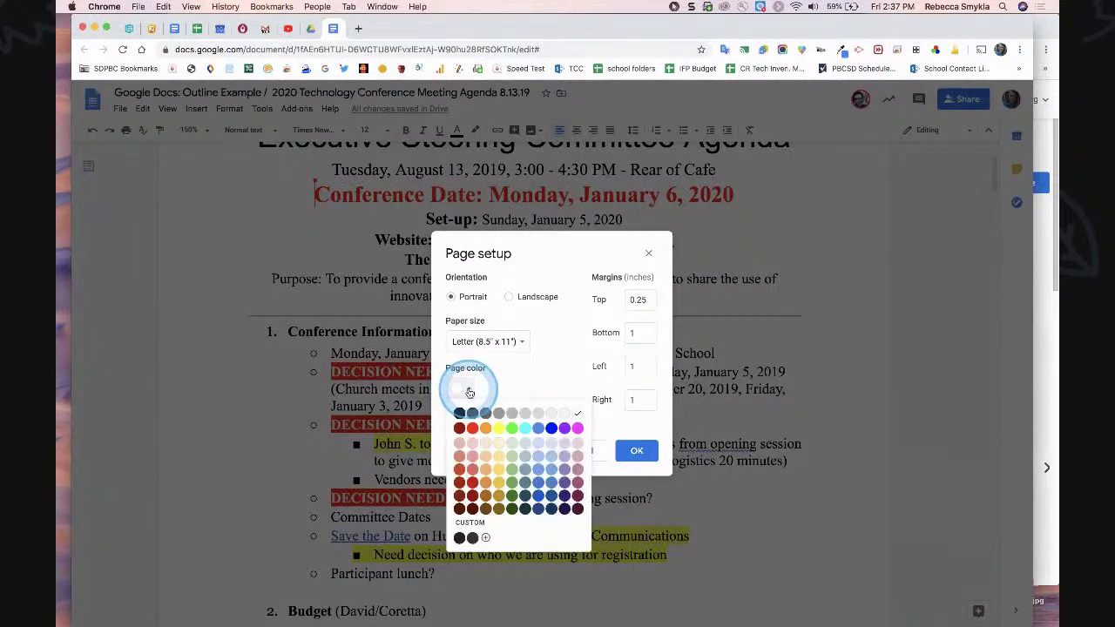
pyautogui.click(552, 446)
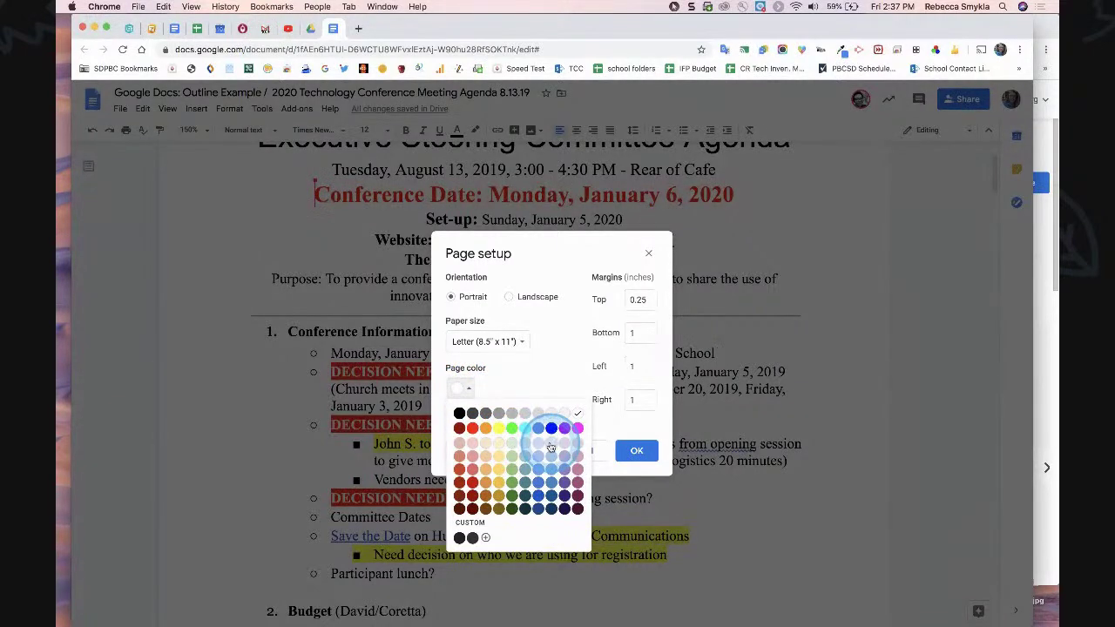
pyautogui.click(636, 452)
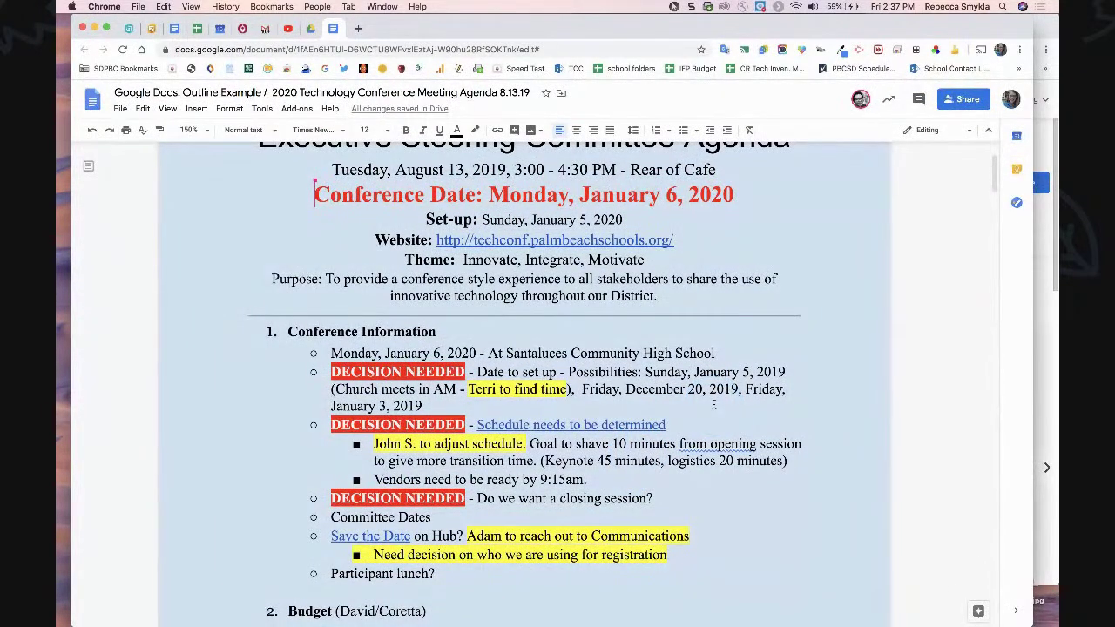
pyautogui.scroll(3, 713, 405)
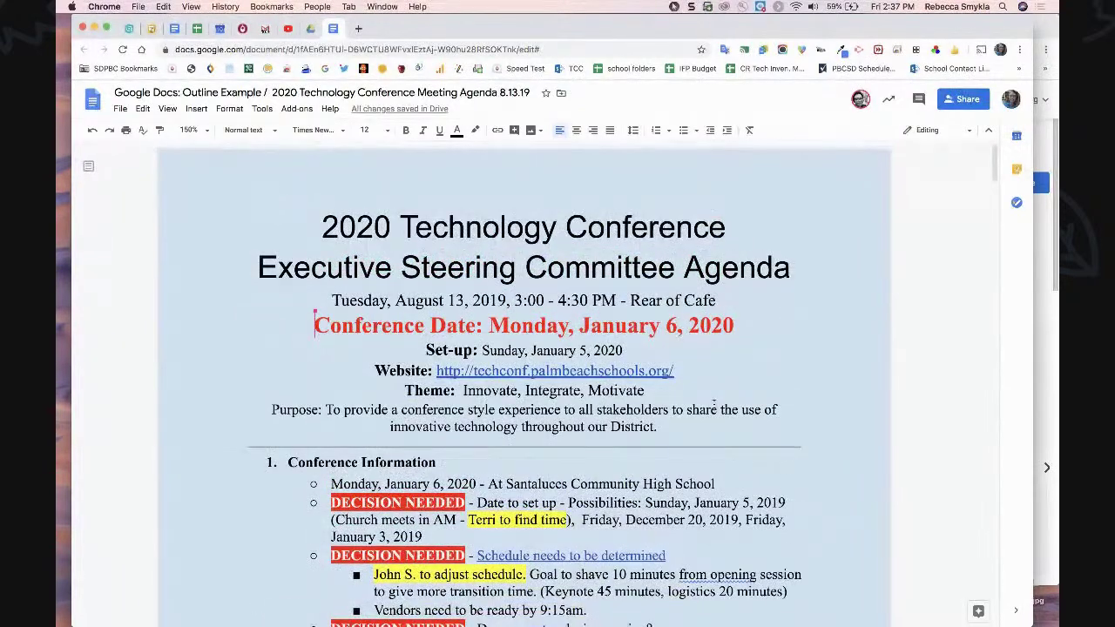
pyautogui.click(714, 401)
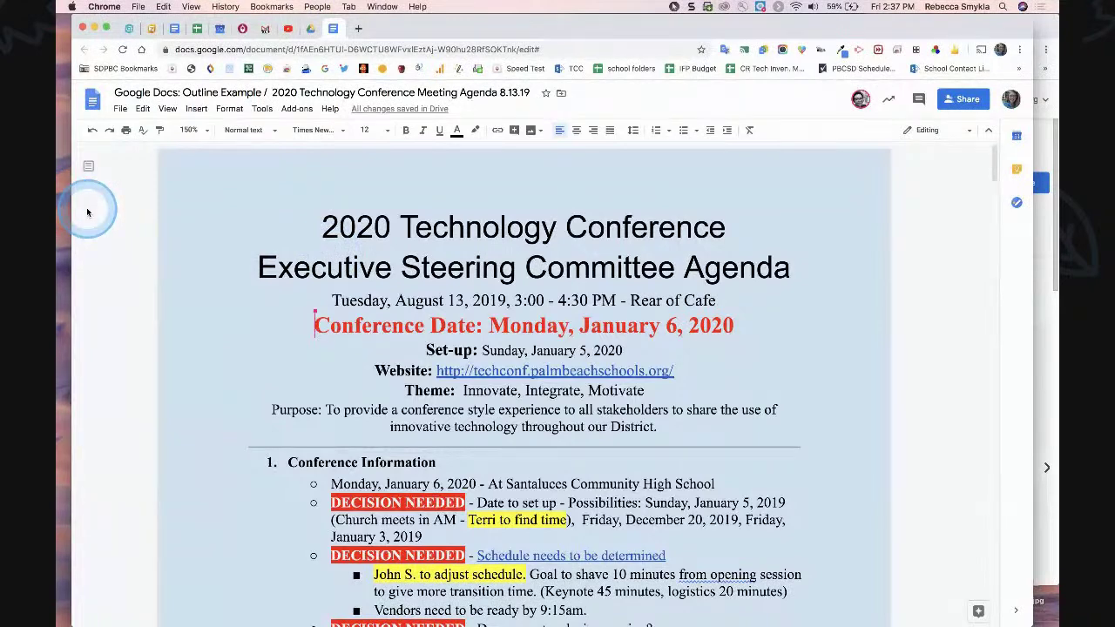
# Show the document outline and use it to jump to the Presenters/Breakouts section
pyautogui.scroll(-3, 216, 261)
pyautogui.scroll(3, 214, 262)
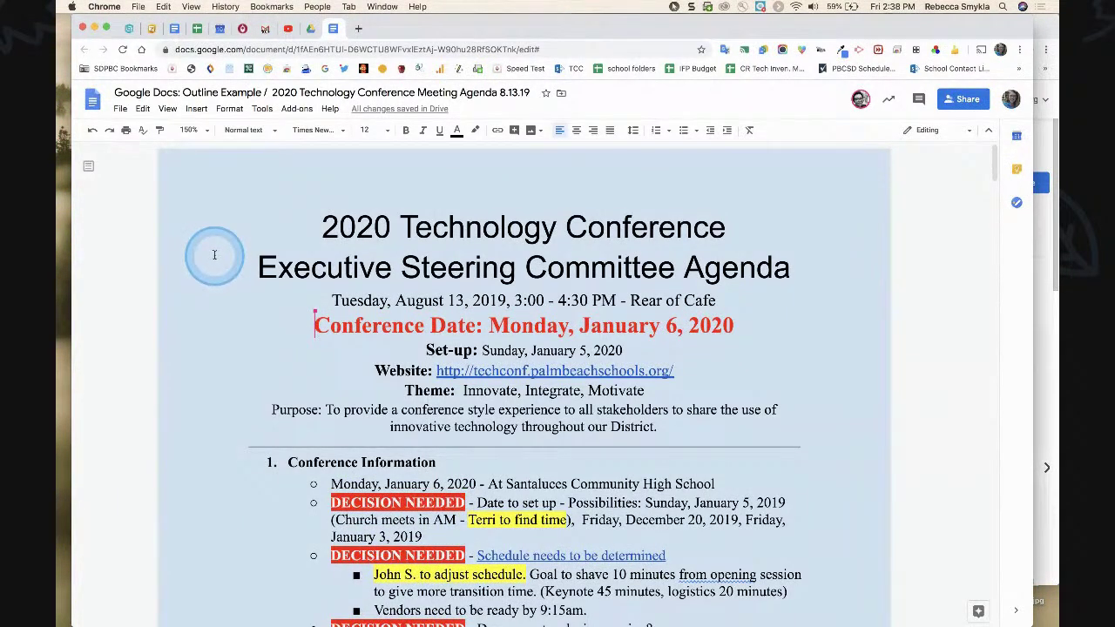
pyautogui.click(87, 166)
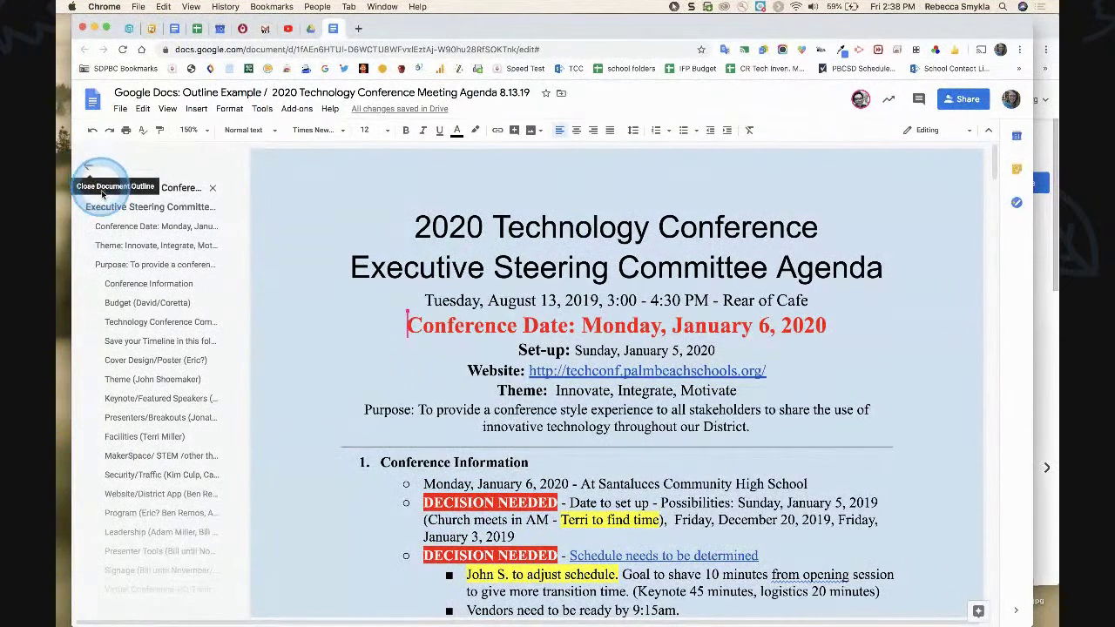
pyautogui.click(111, 228)
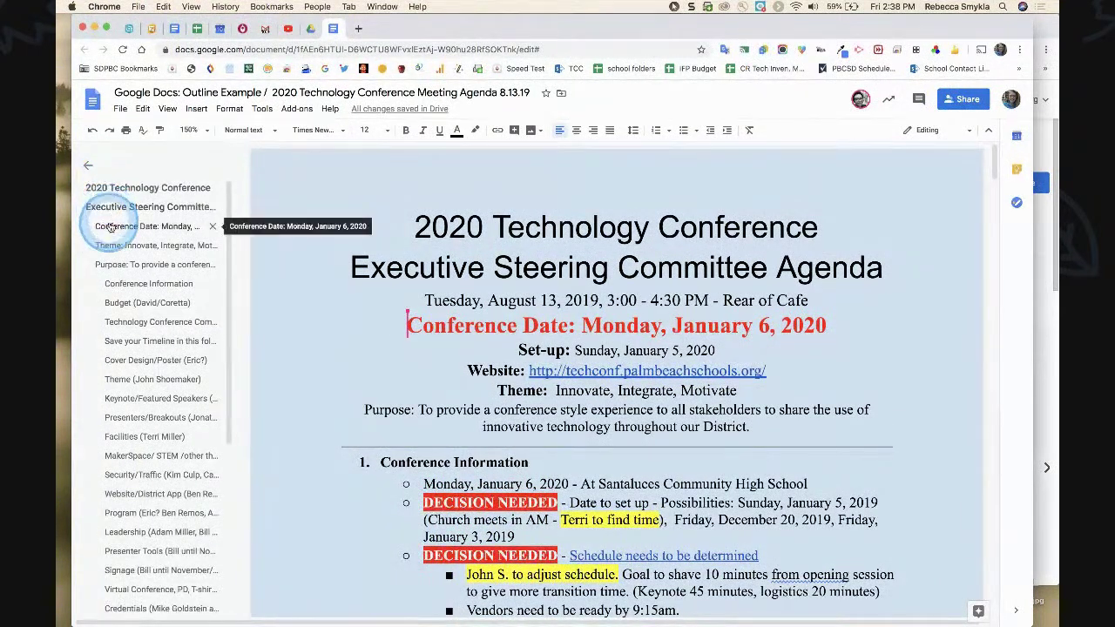
pyautogui.scroll(-1, 112, 218)
pyautogui.click(122, 395)
pyautogui.scroll(-2, 123, 395)
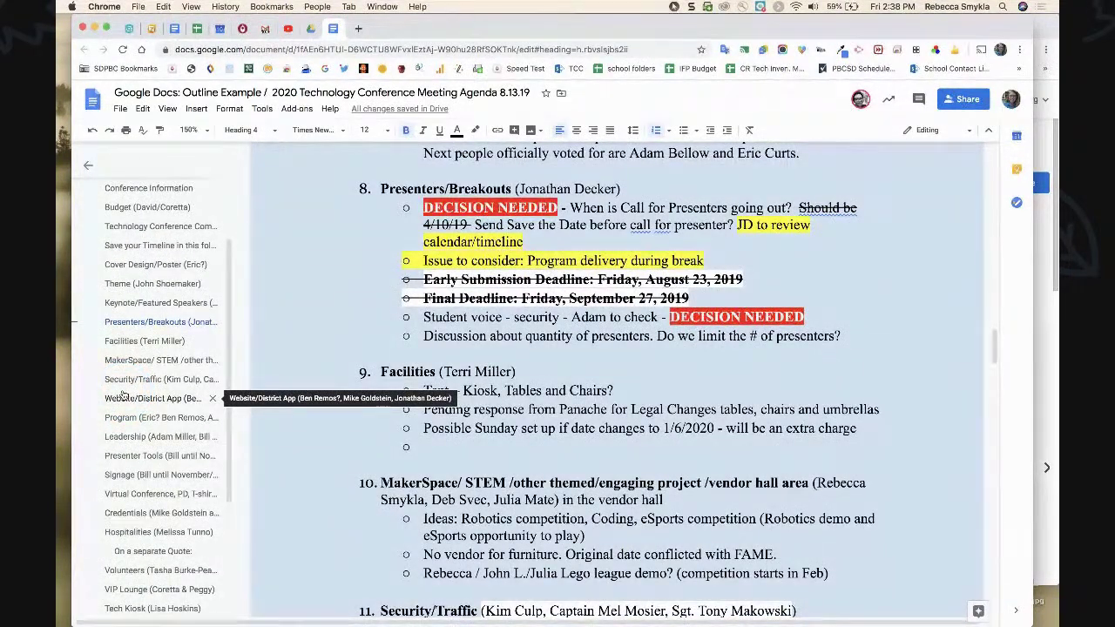
# Use the outline to jump to the Social Media section and on to the Door Prizes section
pyautogui.click(993, 348)
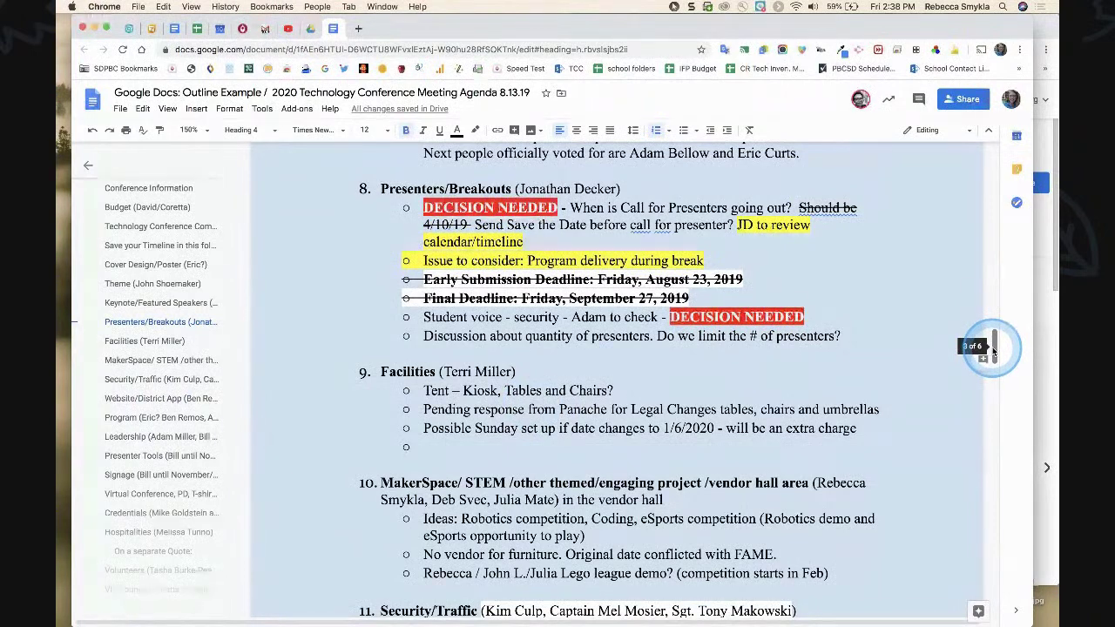
pyautogui.scroll(-5, 117, 470)
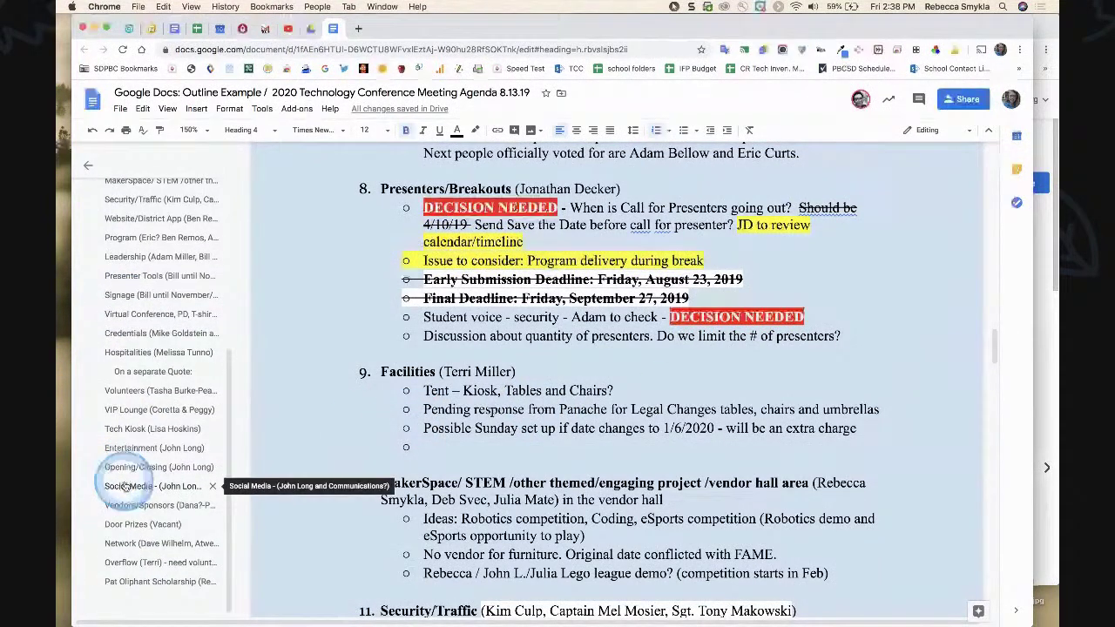
pyautogui.click(127, 486)
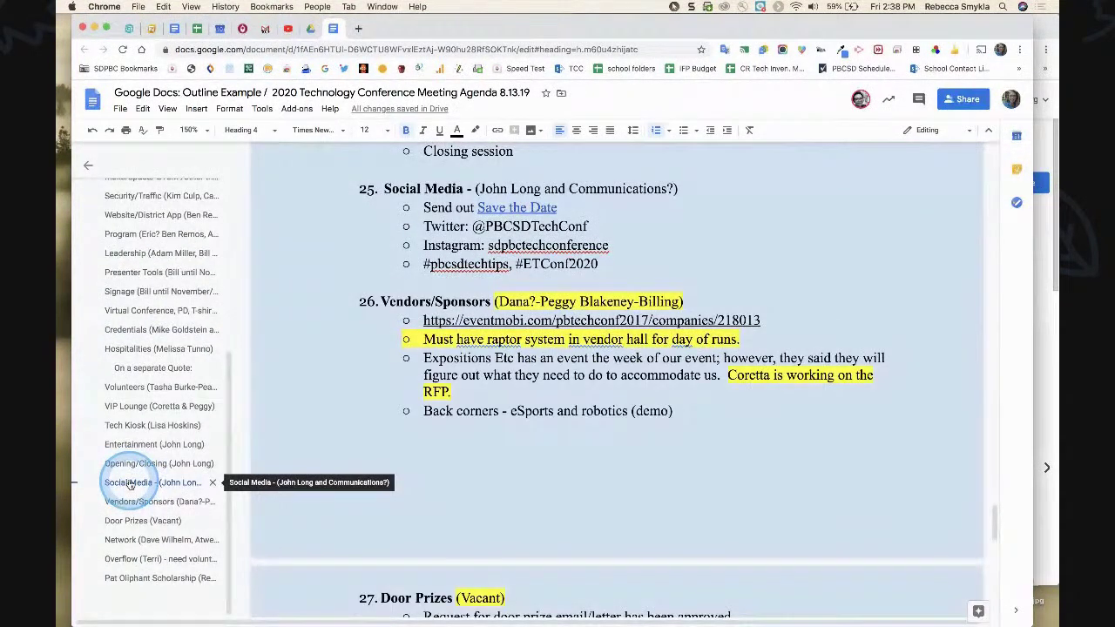
pyautogui.click(125, 521)
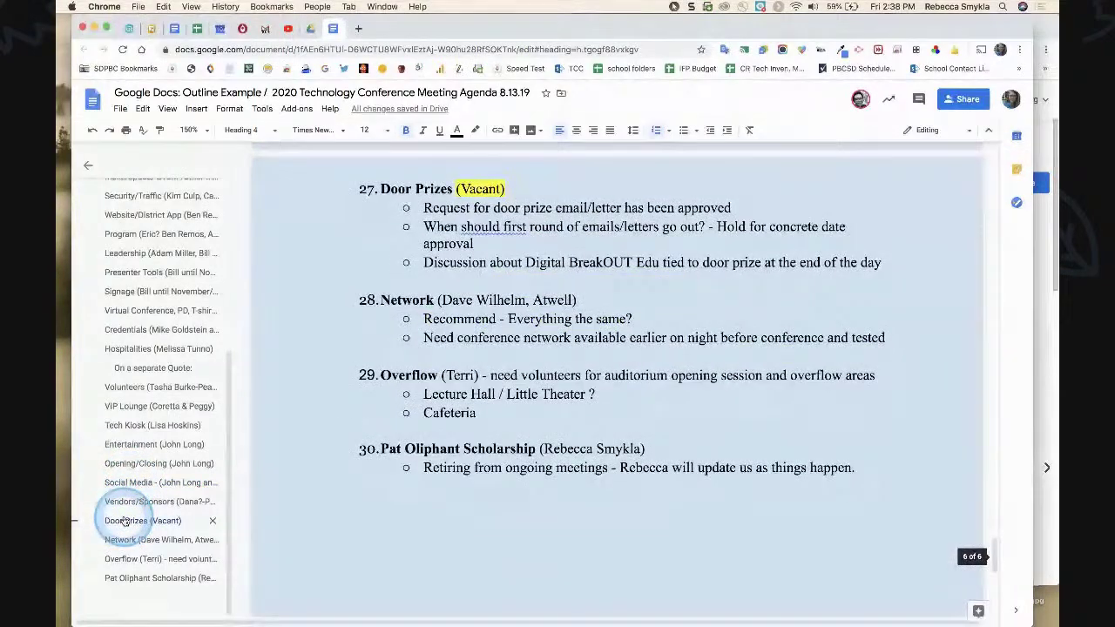
# Use the outline to jump to the Leadership section, the Budget section and back to the 2020 Technology Conference title
pyautogui.scroll(2, 125, 520)
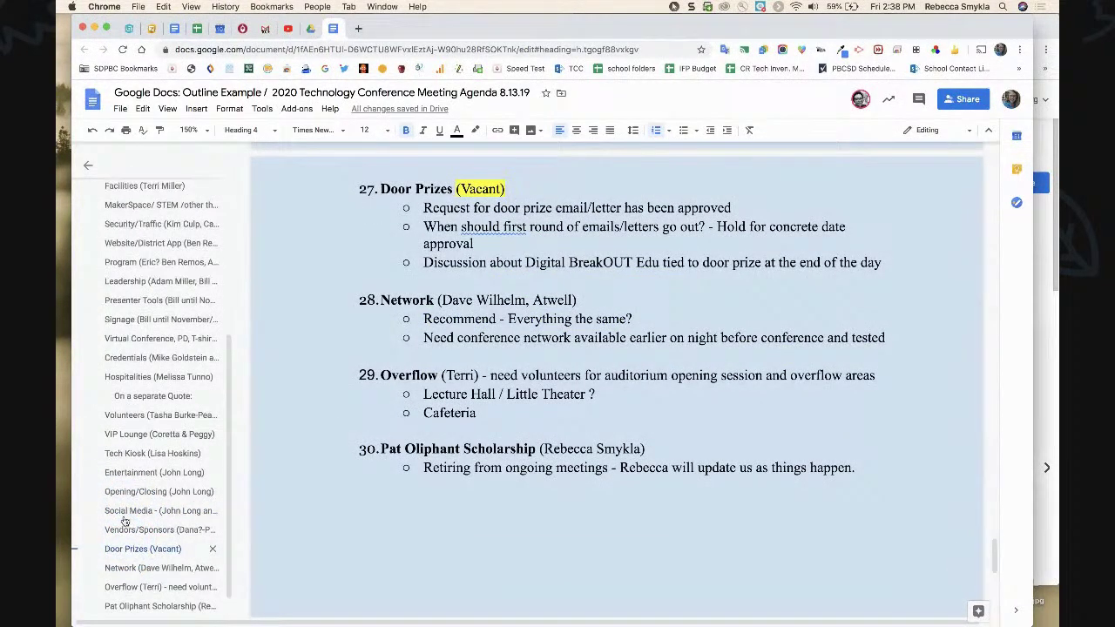
pyautogui.click(108, 298)
pyautogui.click(108, 296)
pyautogui.scroll(5, 111, 299)
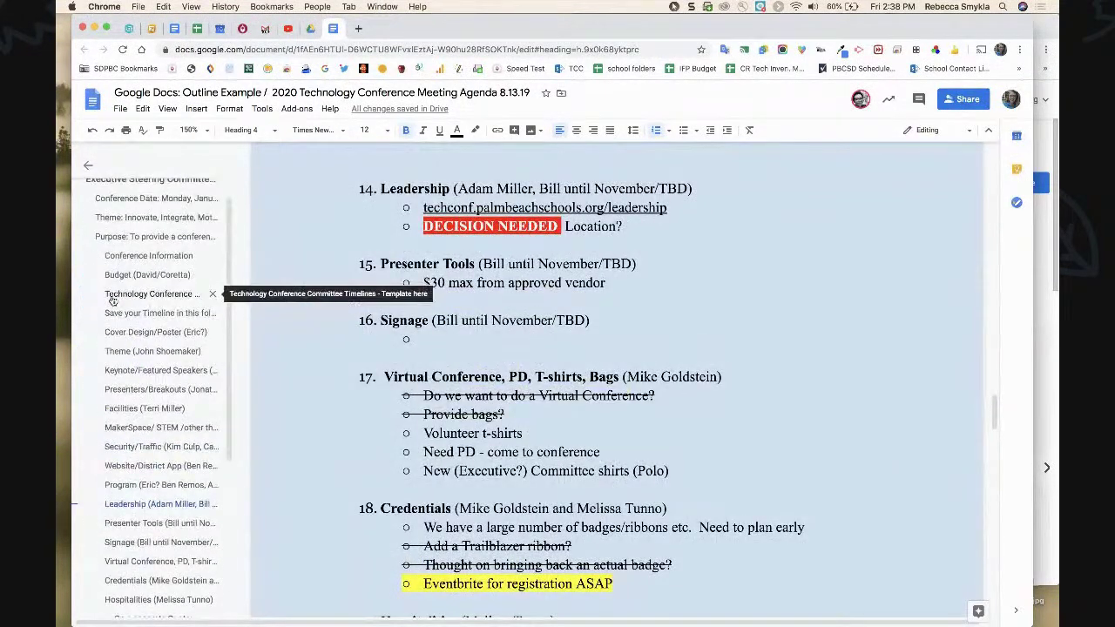
pyautogui.click(111, 275)
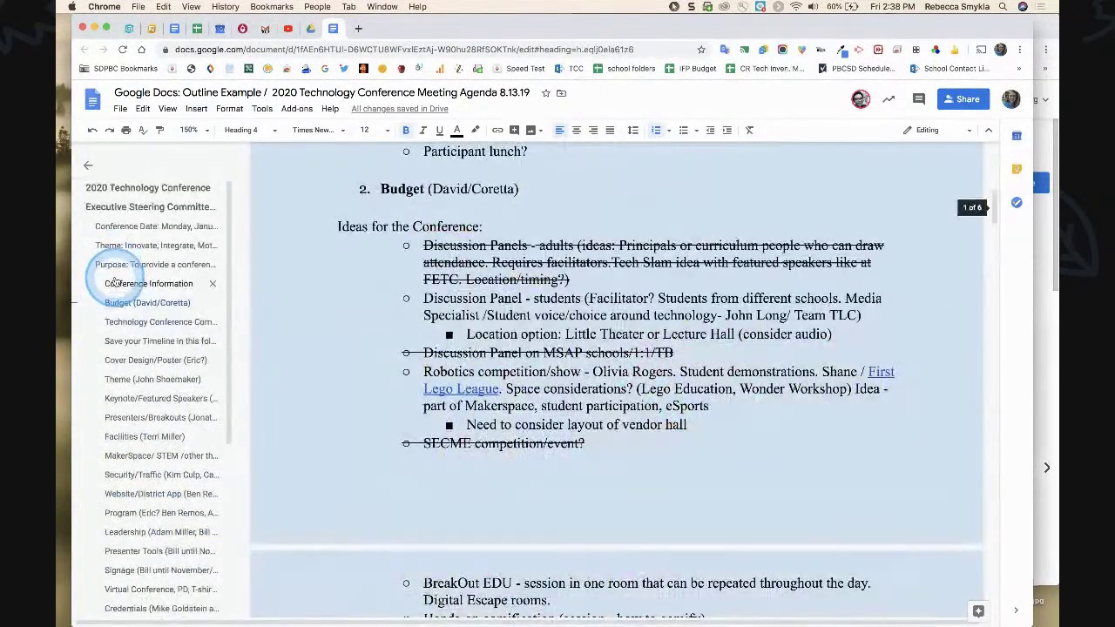
pyautogui.click(125, 190)
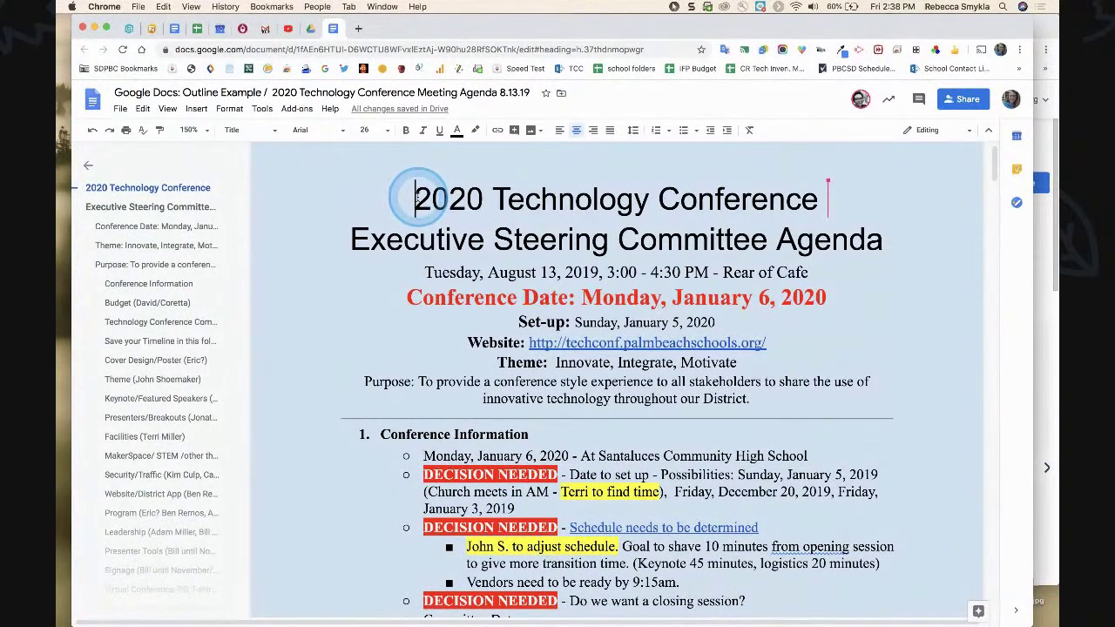
# Review the paragraph styles available for the 2020 Technology Conference title, from Normal text to Heading 5, without applying one
pyautogui.click(416, 198)
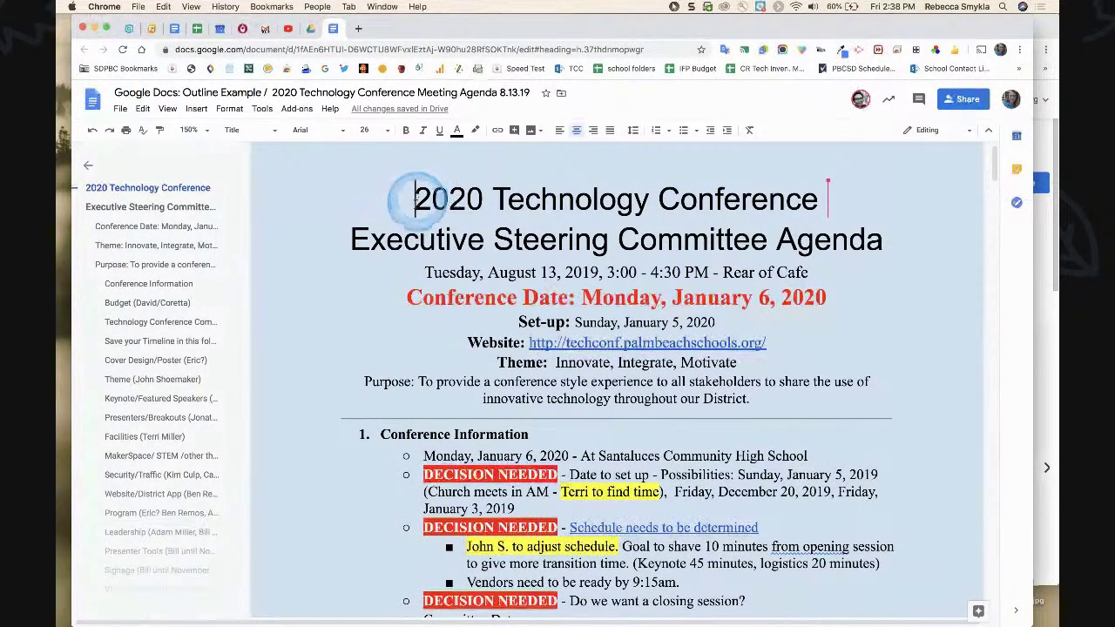
pyautogui.click(275, 132)
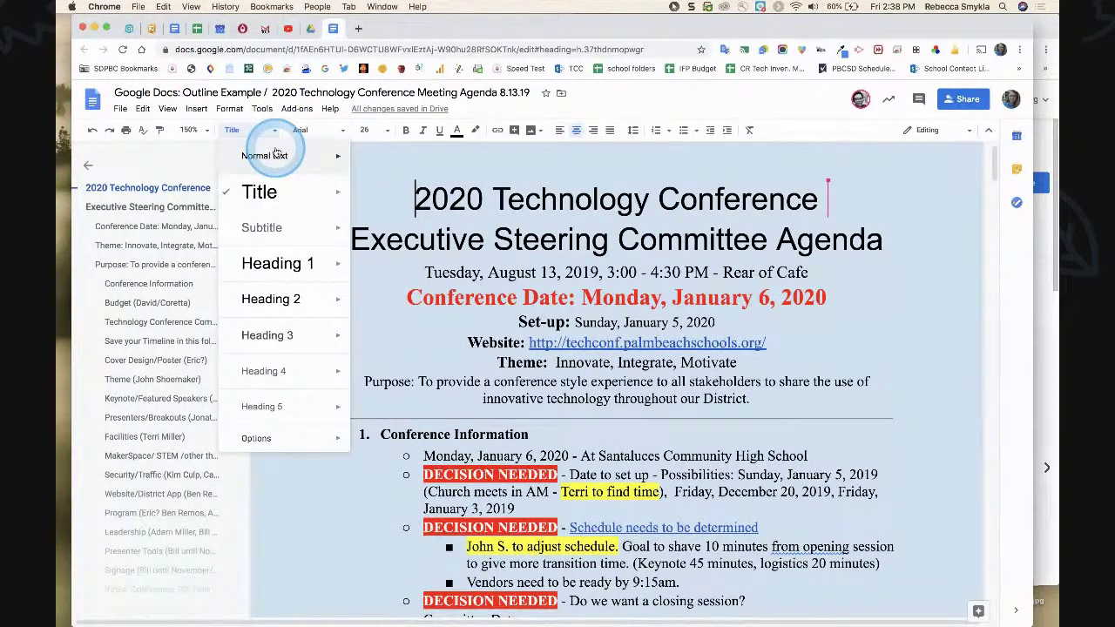
pyautogui.click(276, 156)
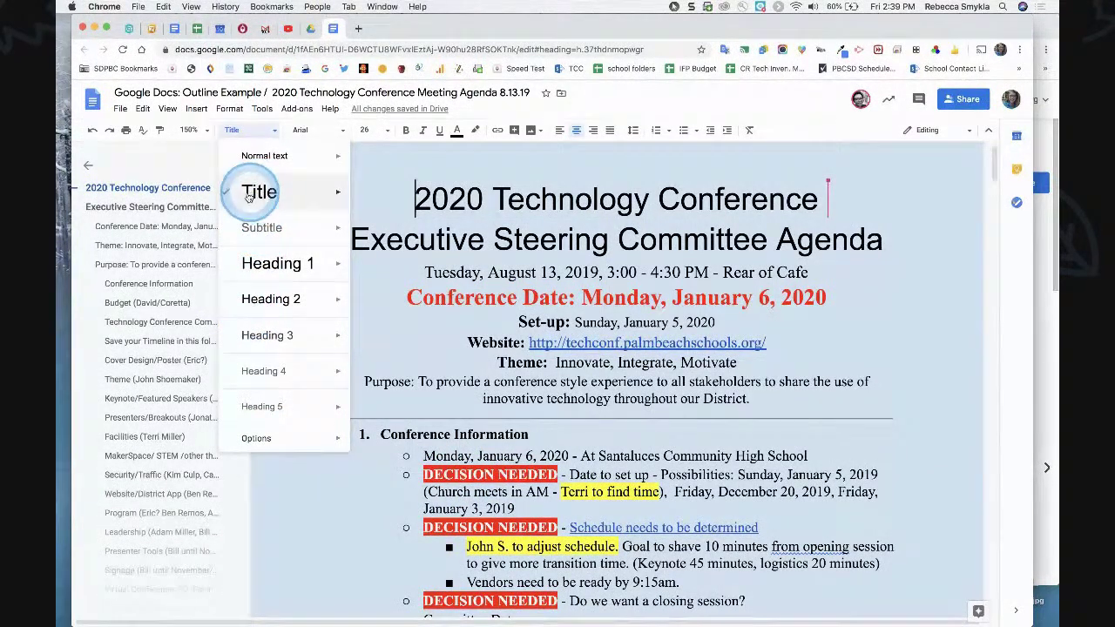
pyautogui.moveTo(306, 324)
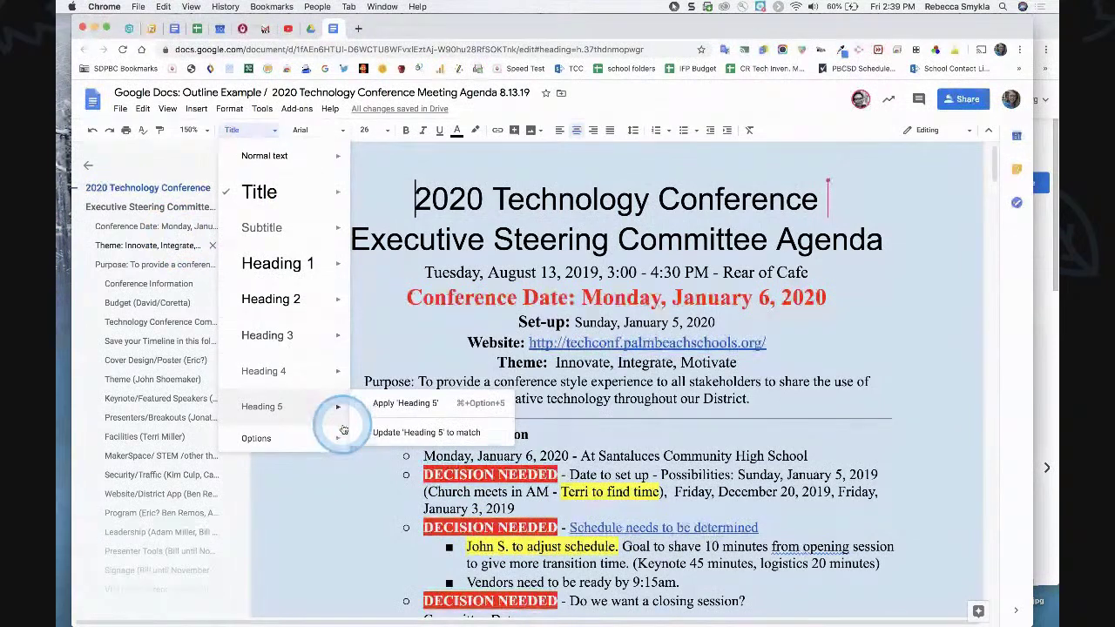
pyautogui.click(283, 468)
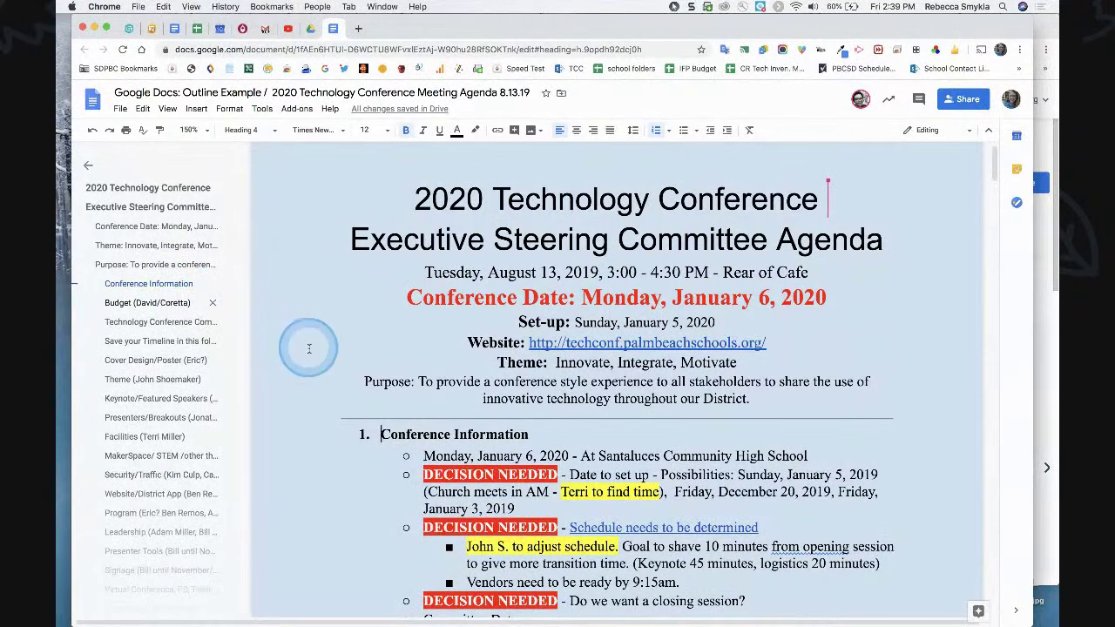
# Try the Subtitle style on the Conference Information heading and undo the style change
pyautogui.scroll(-3, 308, 349)
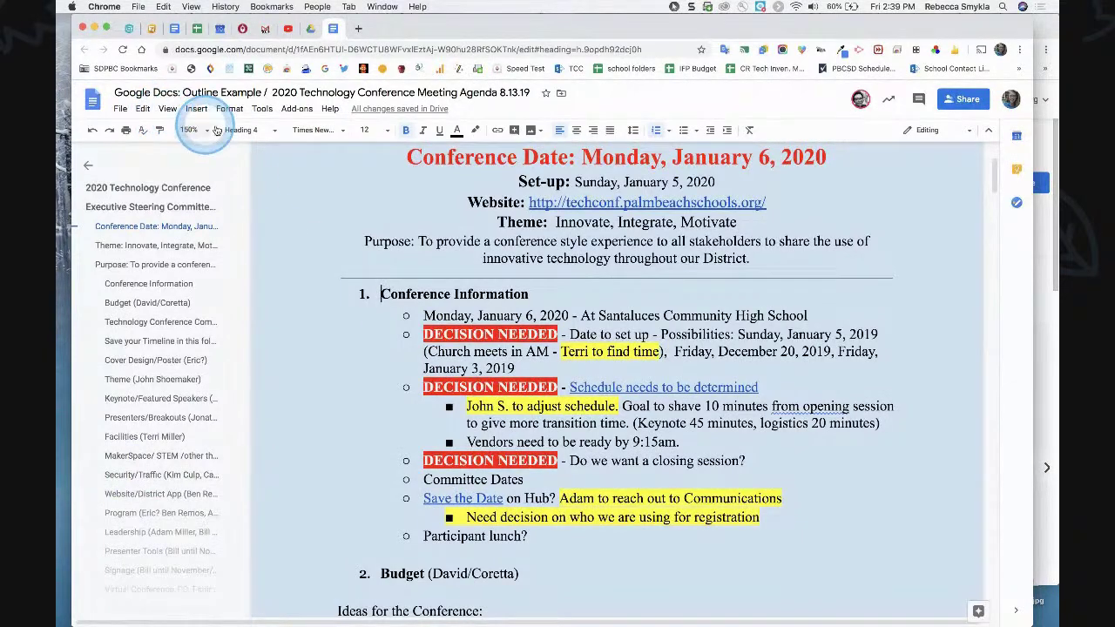
pyautogui.click(274, 133)
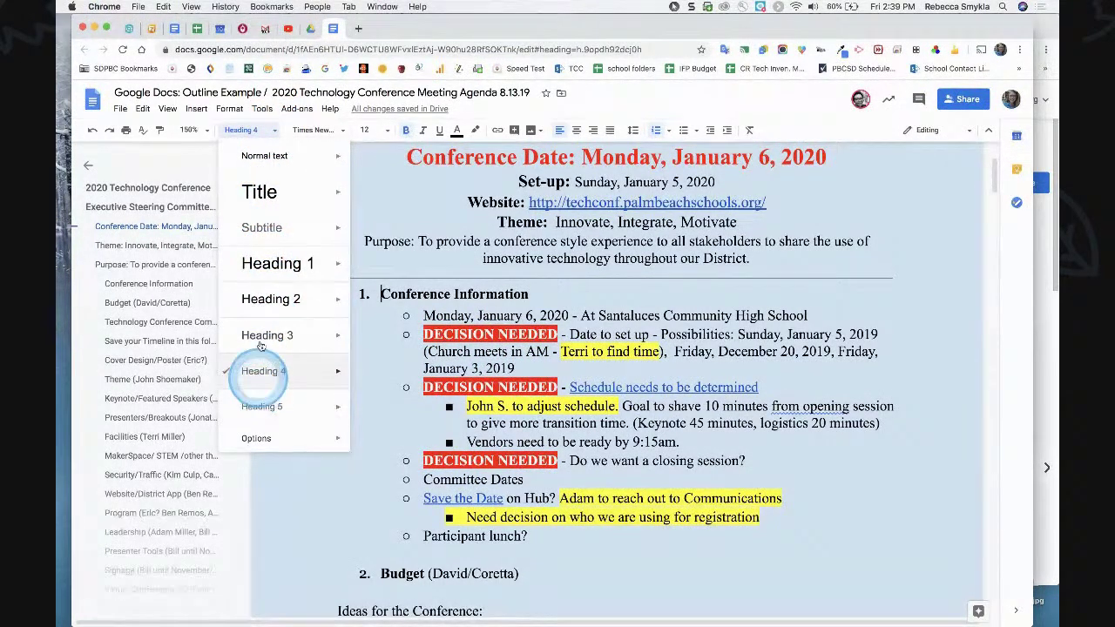
pyautogui.click(263, 228)
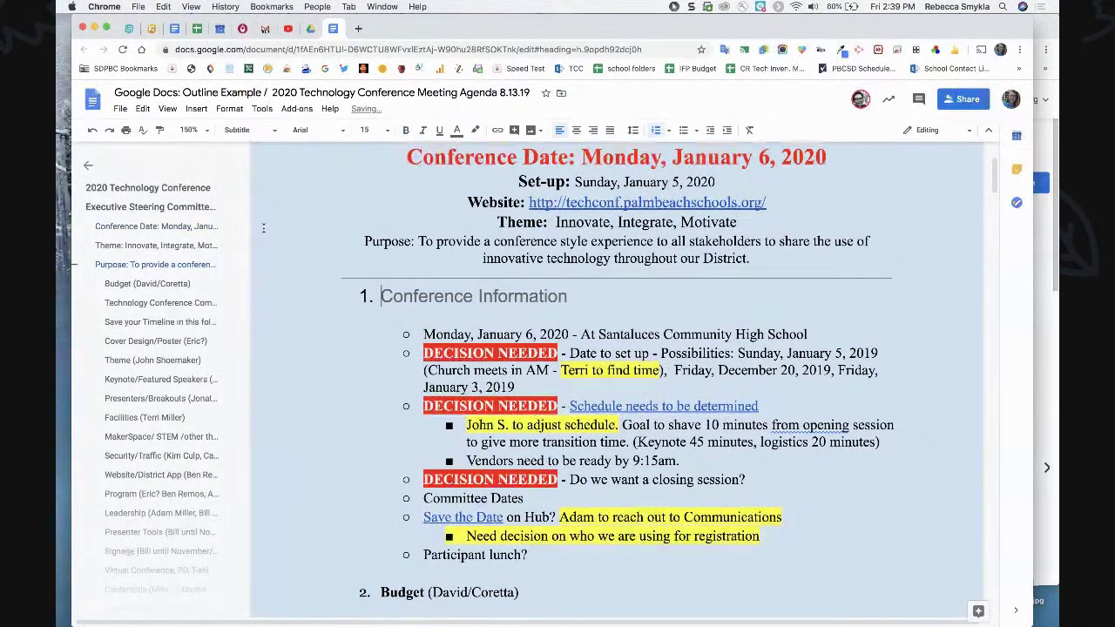
pyautogui.click(92, 132)
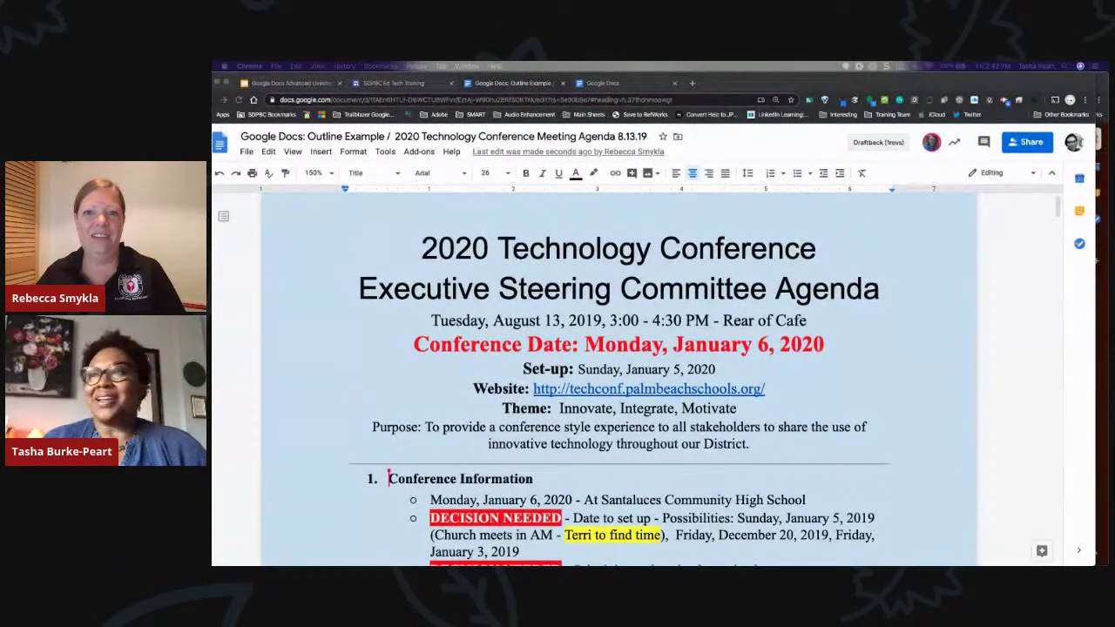
# Start a comment on the word Agenda in the title and begin a colleague mention with "+re", leaving the comment unposted
pyautogui.click(947, 229)
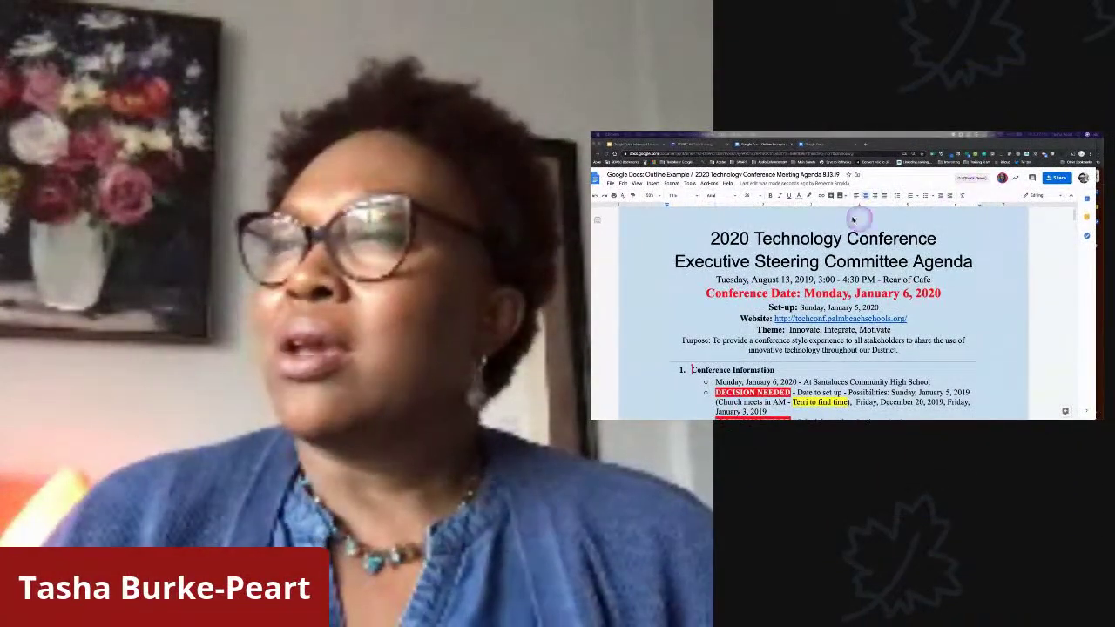
pyautogui.click(839, 197)
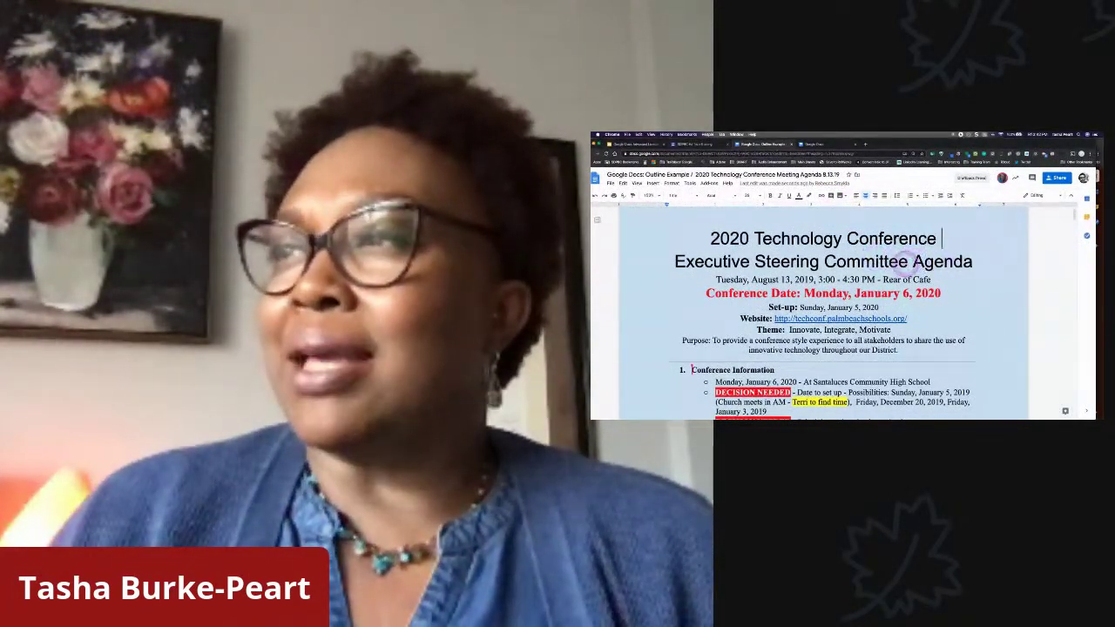
pyautogui.doubleClick(943, 263)
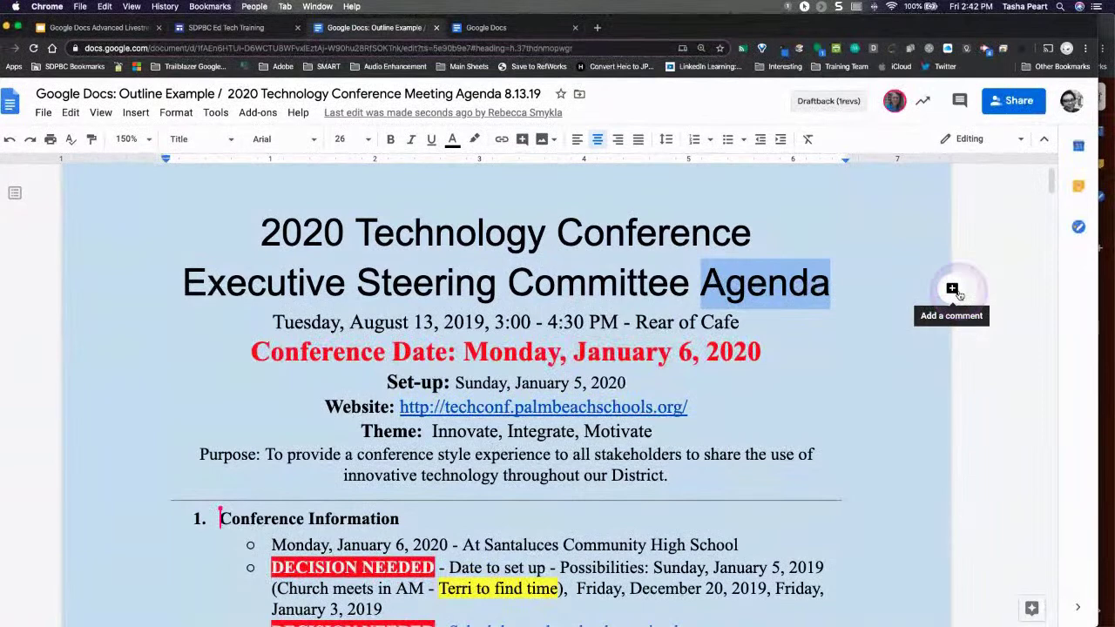
pyautogui.click(953, 291)
pyautogui.click(967, 335)
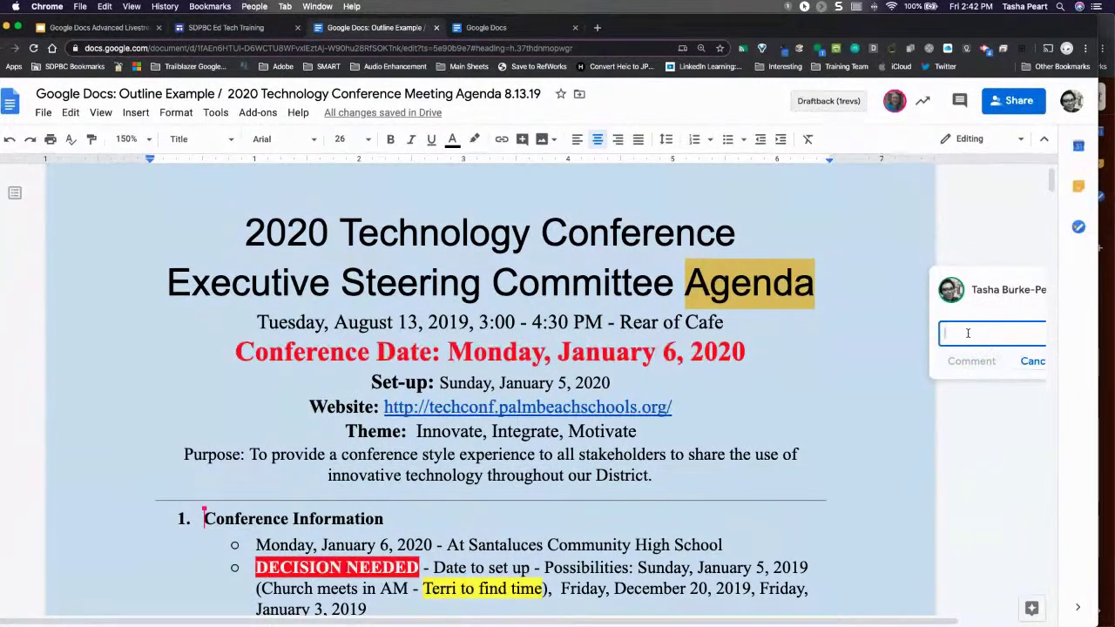
pyautogui.write('+')
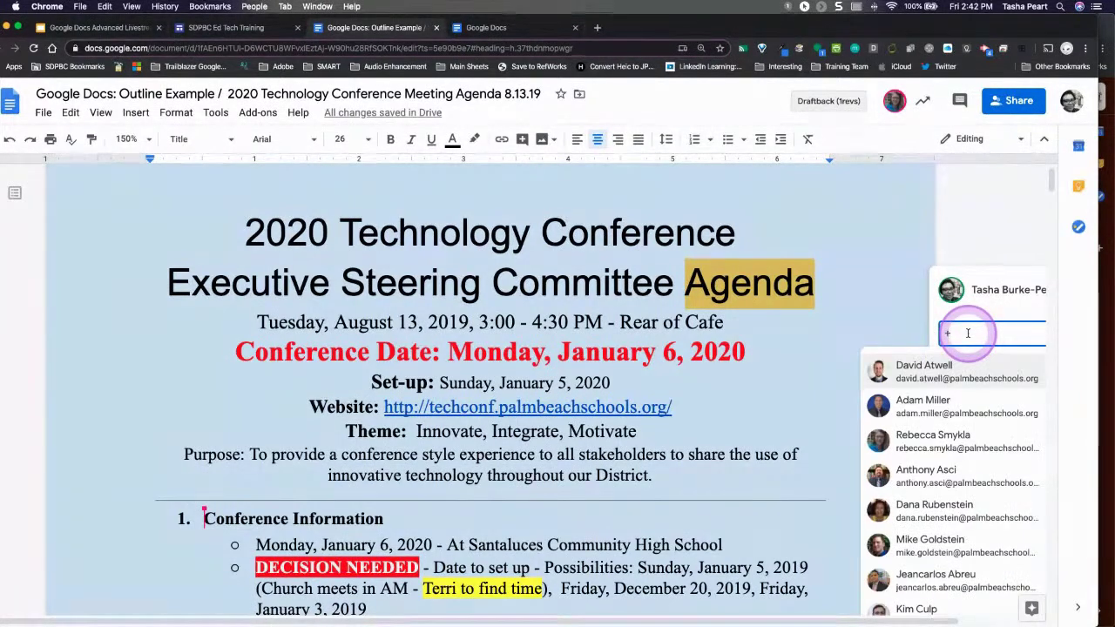
pyautogui.write('re')
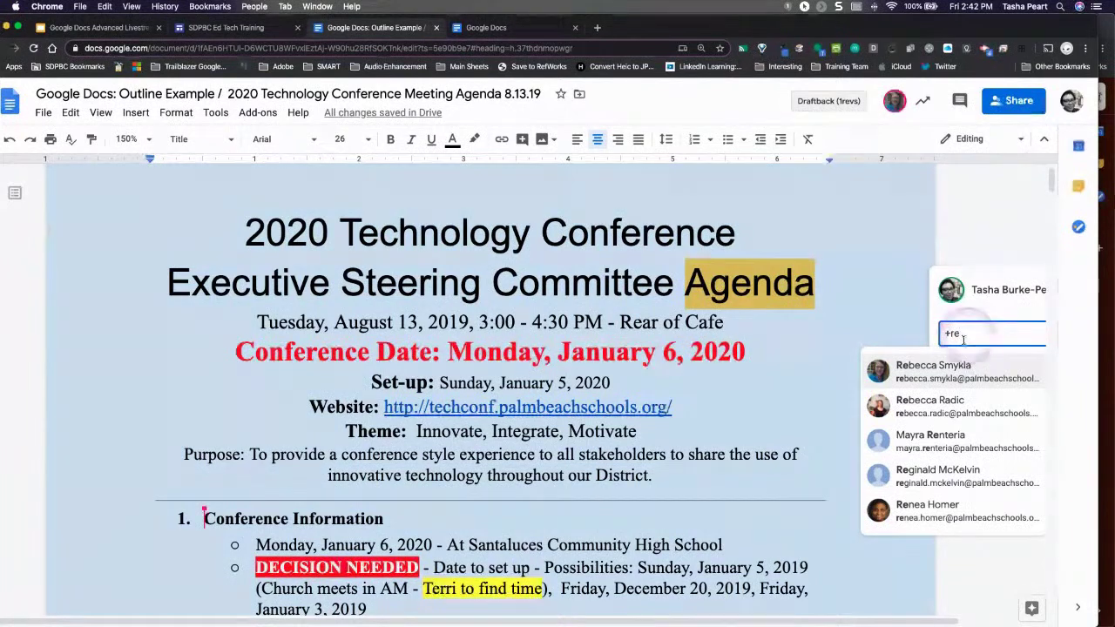
pyautogui.click(952, 365)
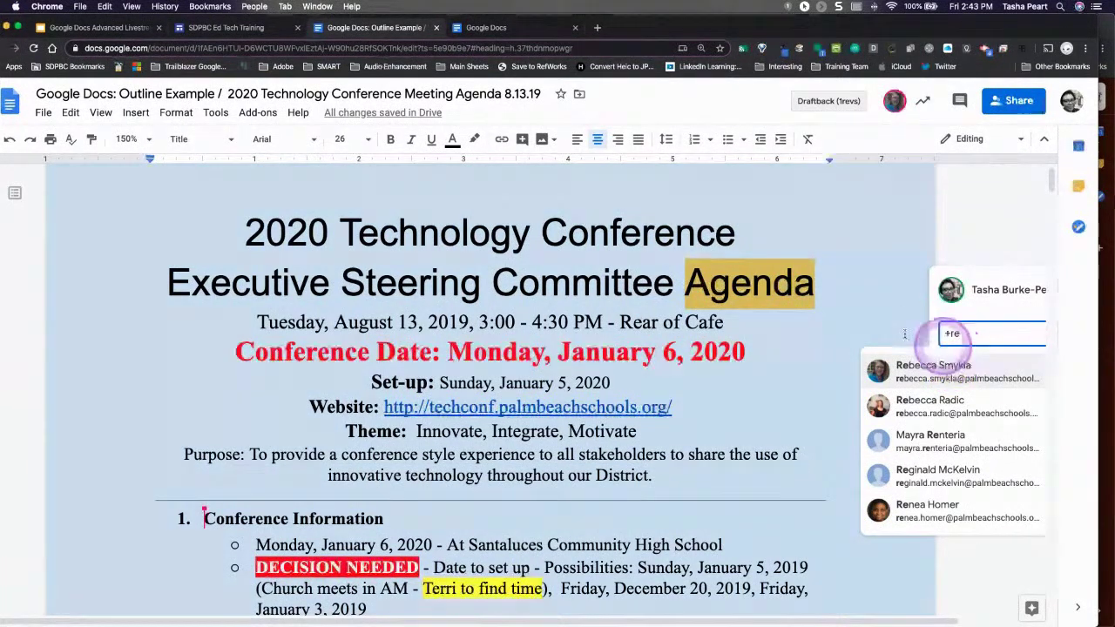
pyautogui.click(837, 334)
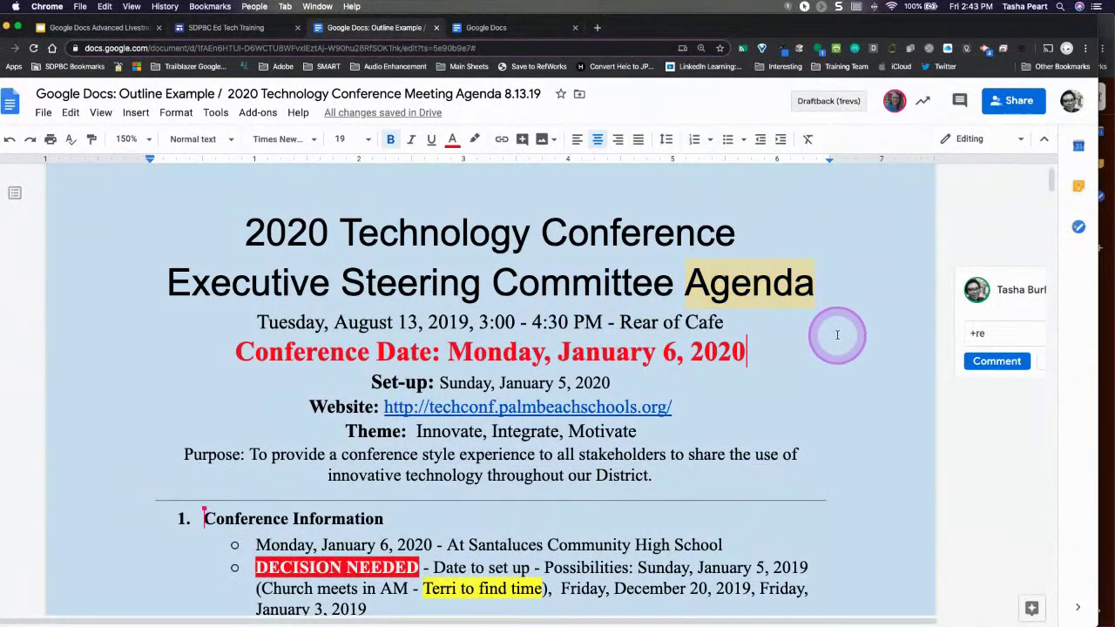
# Select the yellow-highlighted note in the set-up date bullet and switch the document to Suggesting mode
pyautogui.click(801, 289)
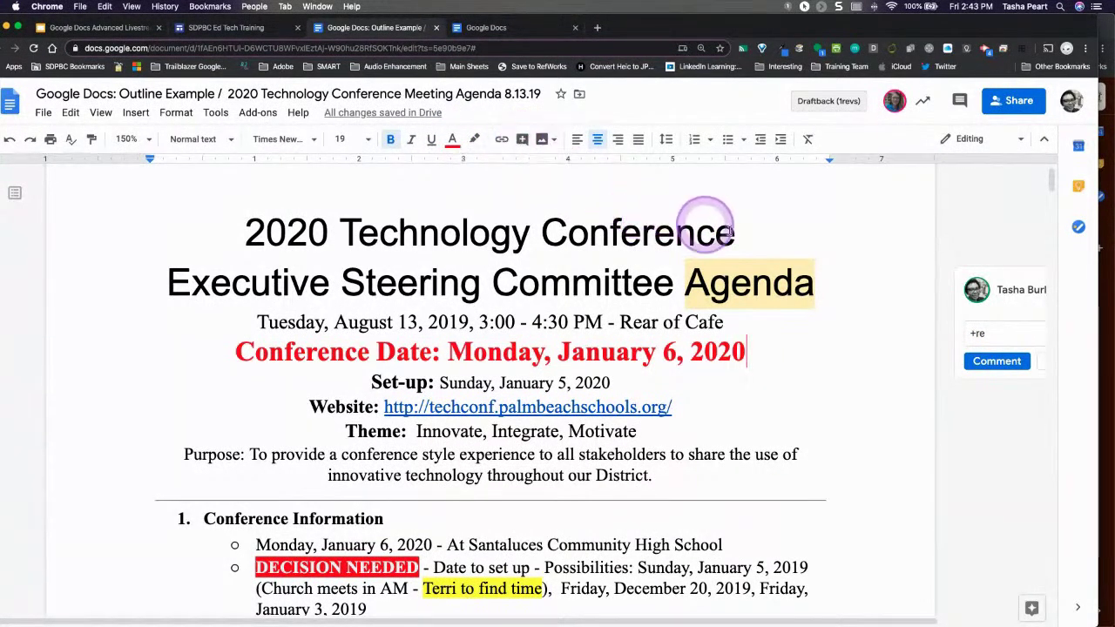
pyautogui.doubleClick(804, 348)
pyautogui.scroll(-3, 824, 455)
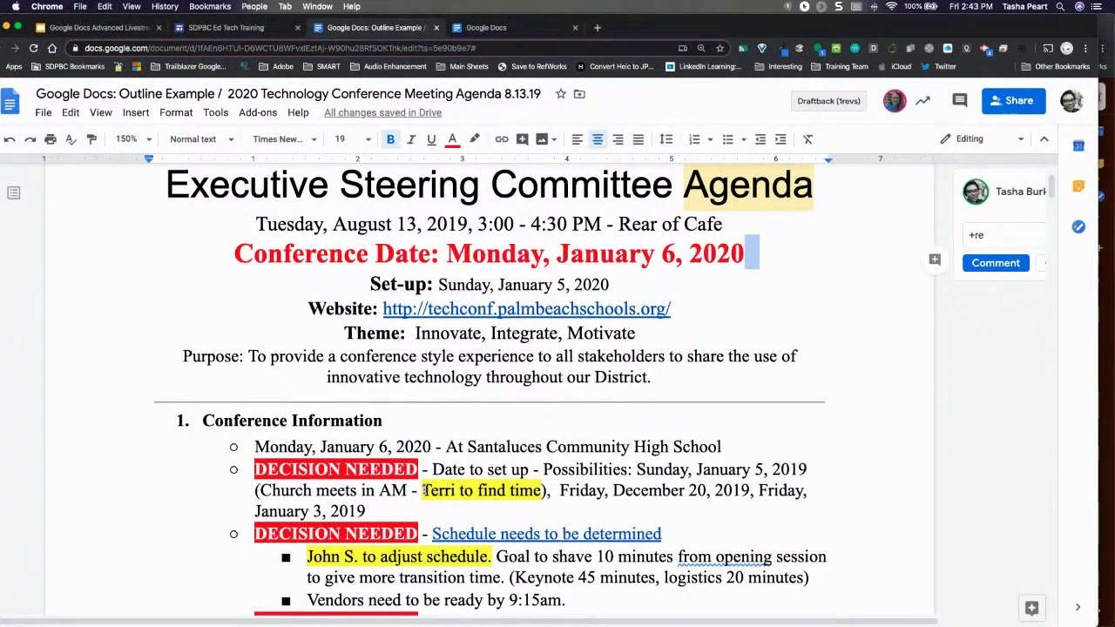
pyautogui.moveTo(424, 490); pyautogui.dragTo(542, 495)
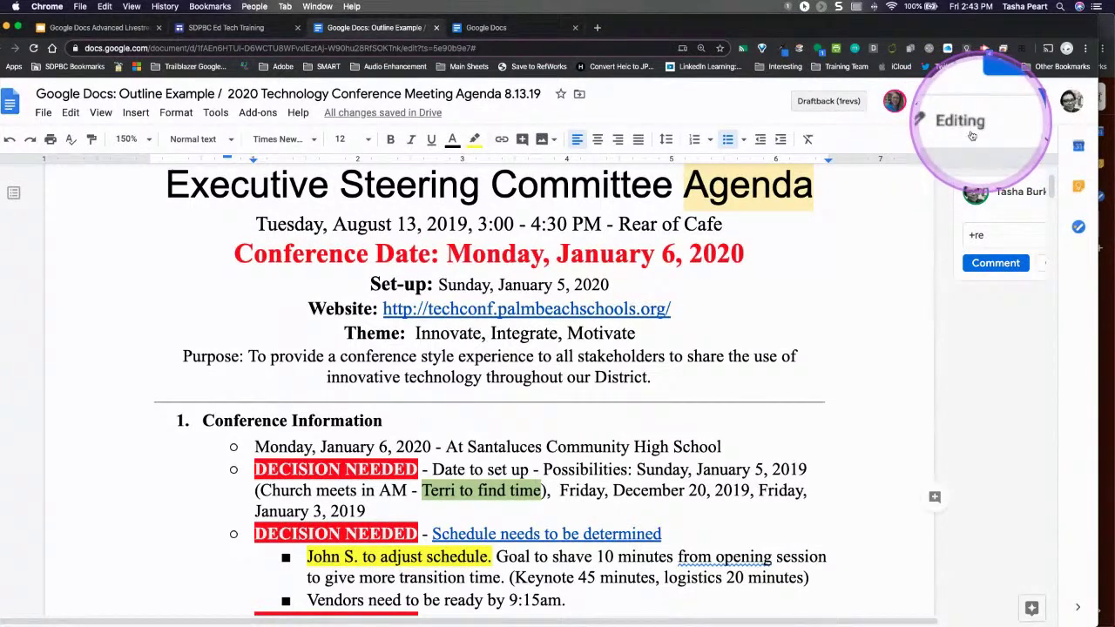
pyautogui.click(1019, 140)
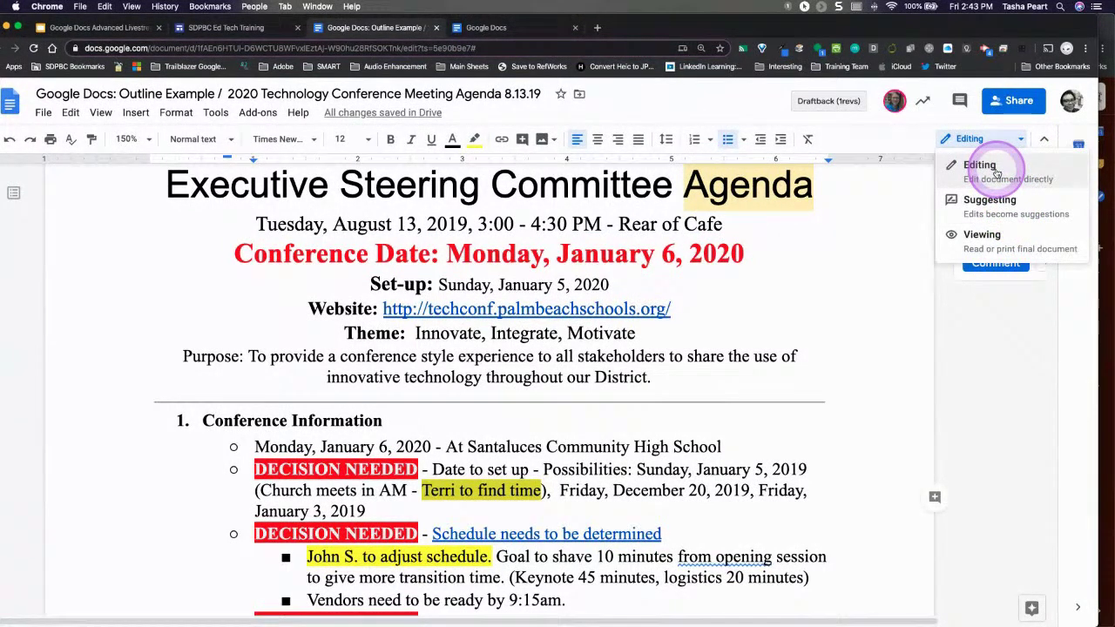
pyautogui.click(999, 210)
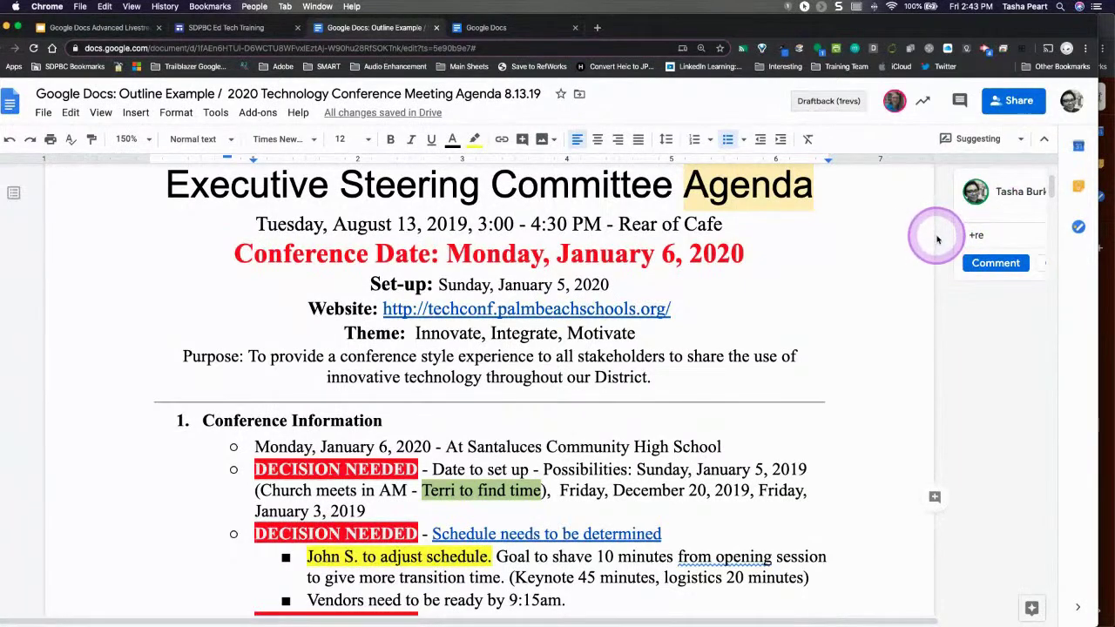
# Suggest adding "can you please" before "to find time" in the set-up date note and suggest deleting the word "to"
pyautogui.click(460, 491)
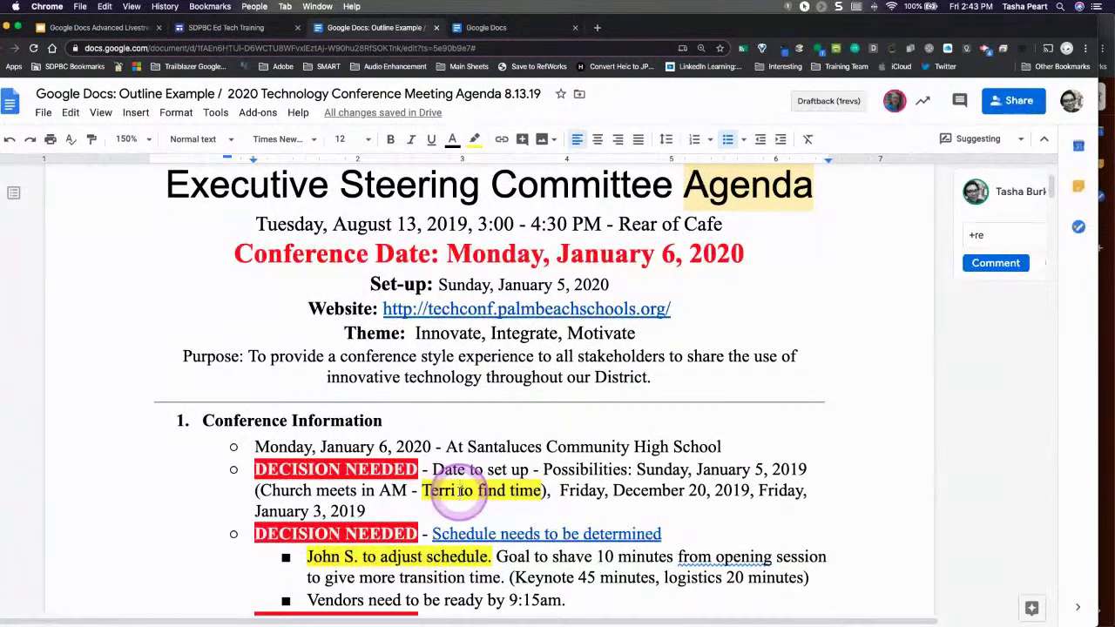
pyautogui.write('can yu')
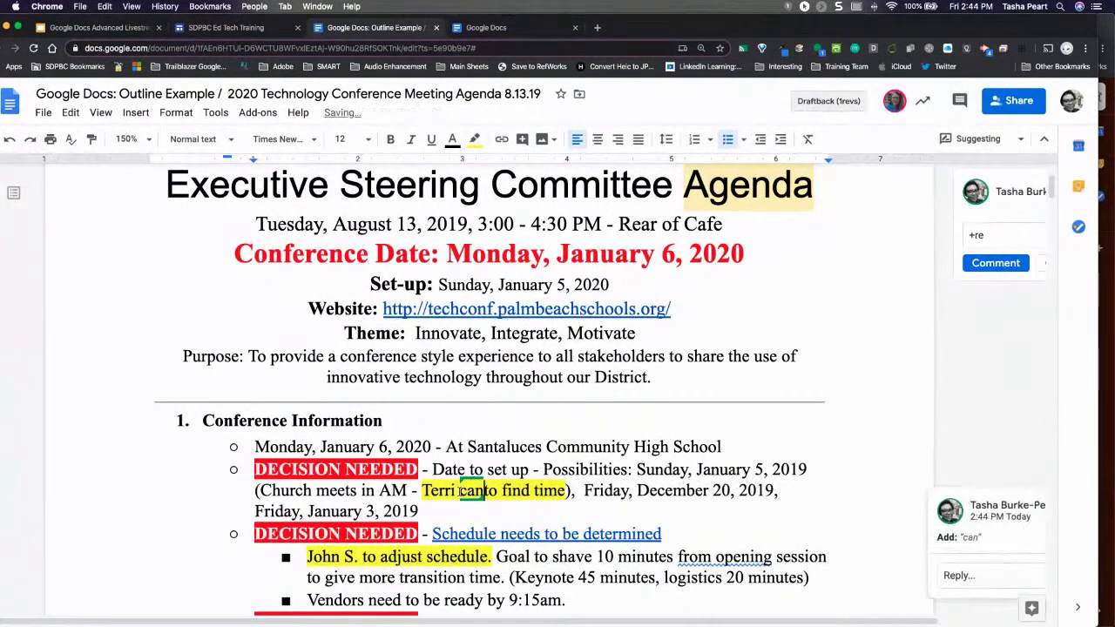
pyautogui.press('BackSpace')
pyautogui.write('ou pleas')
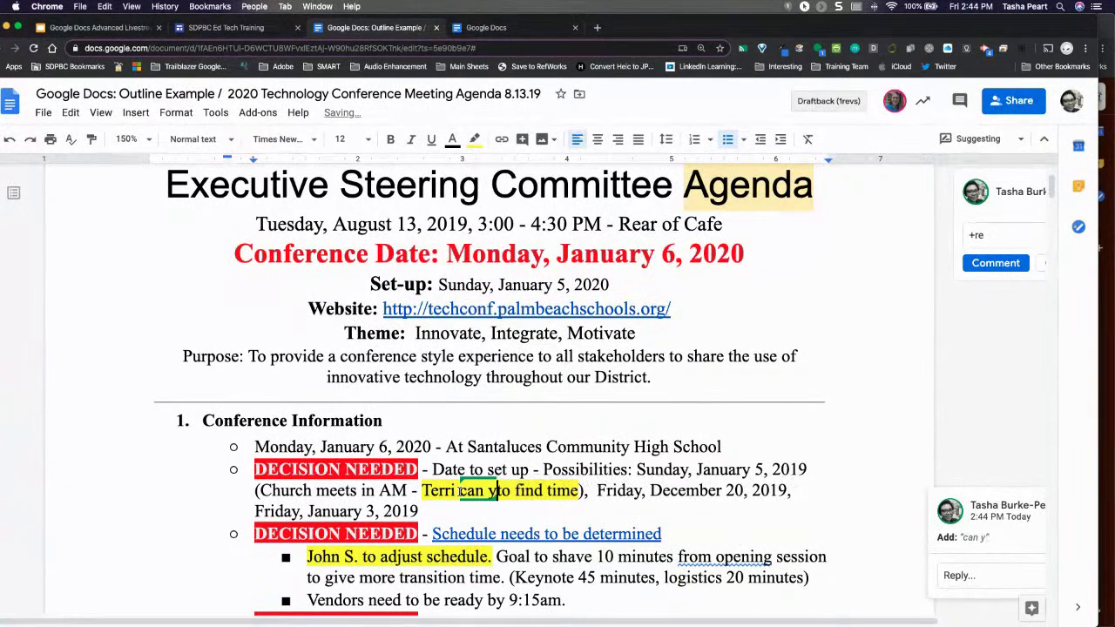
pyautogui.write('e')
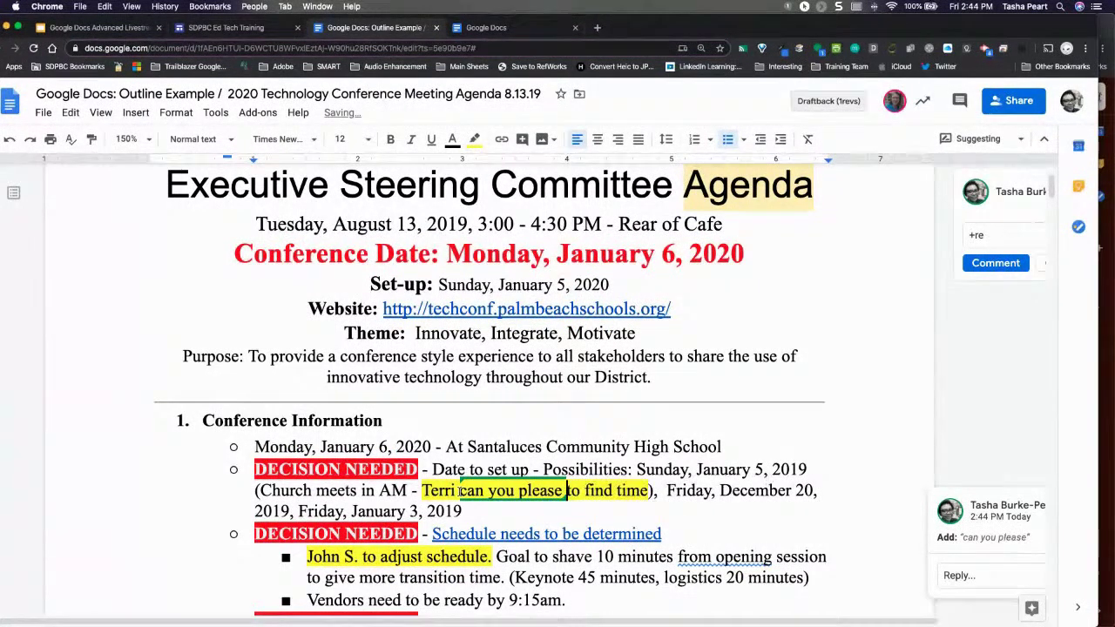
pyautogui.press('Delete')
pyautogui.press('Delete')
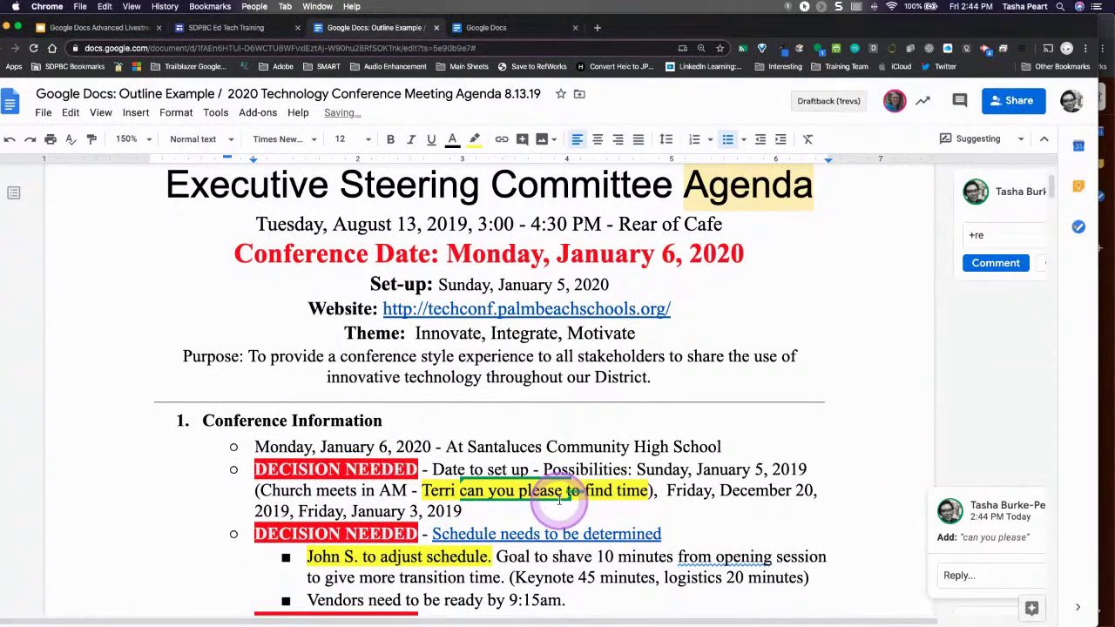
# Open the suggestion in the set-up date note and accept replacing "t" with "can you please"
pyautogui.click(462, 490)
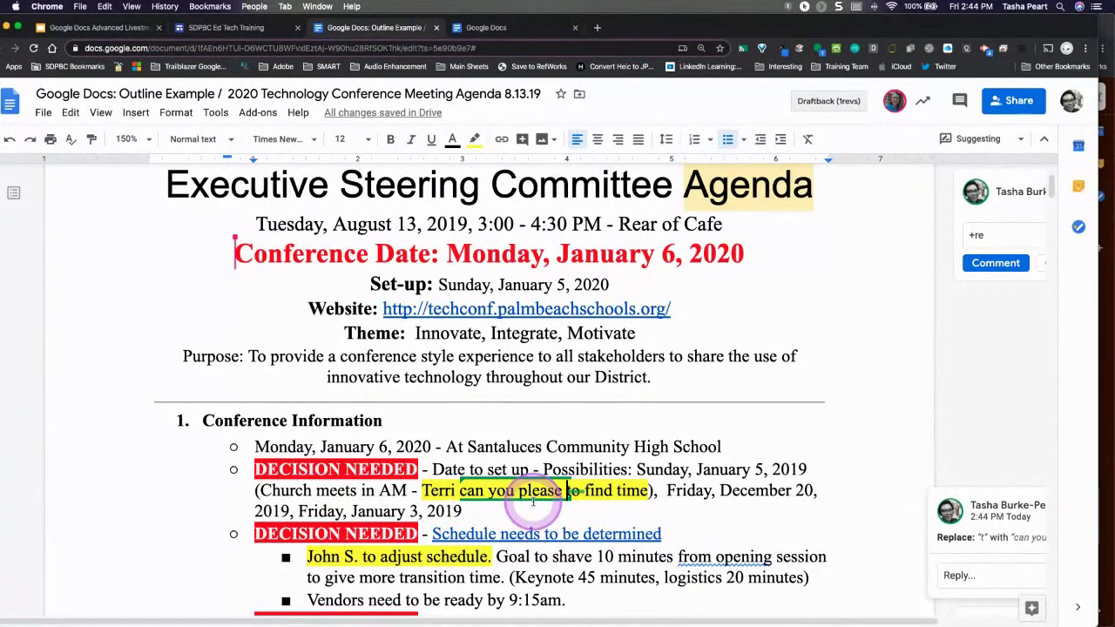
pyautogui.click(887, 566)
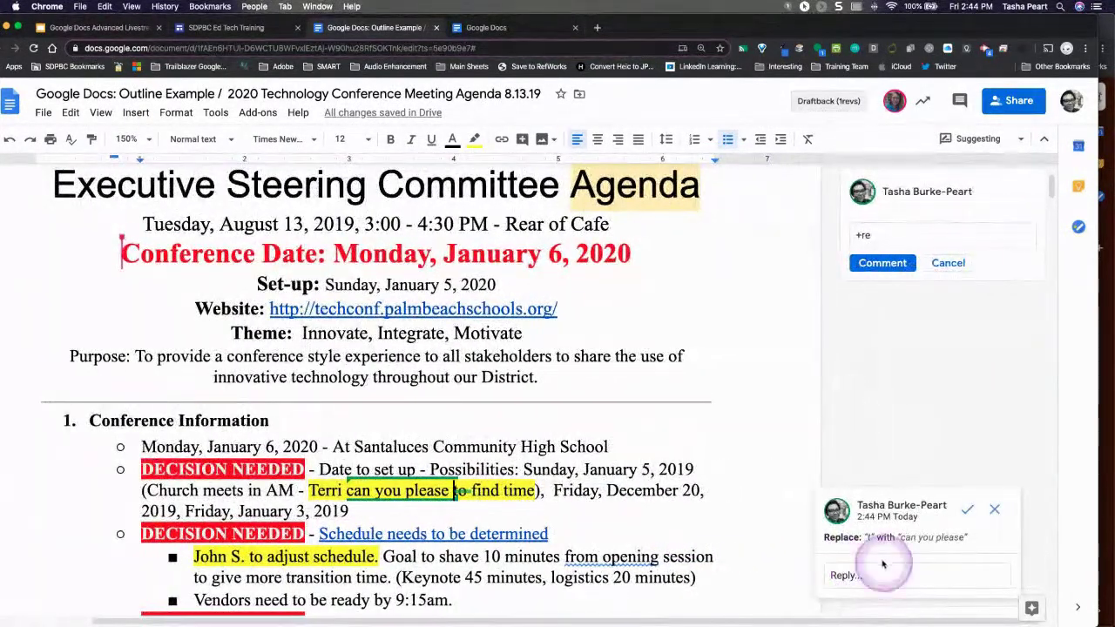
pyautogui.scroll(-3, 884, 562)
pyautogui.click(875, 396)
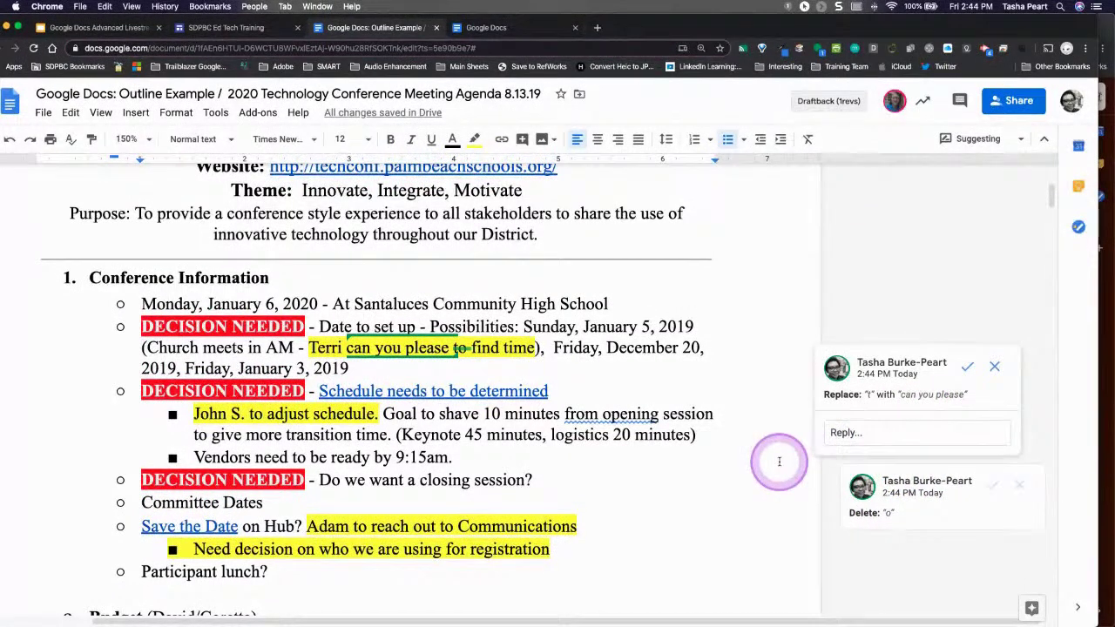
pyautogui.click(966, 373)
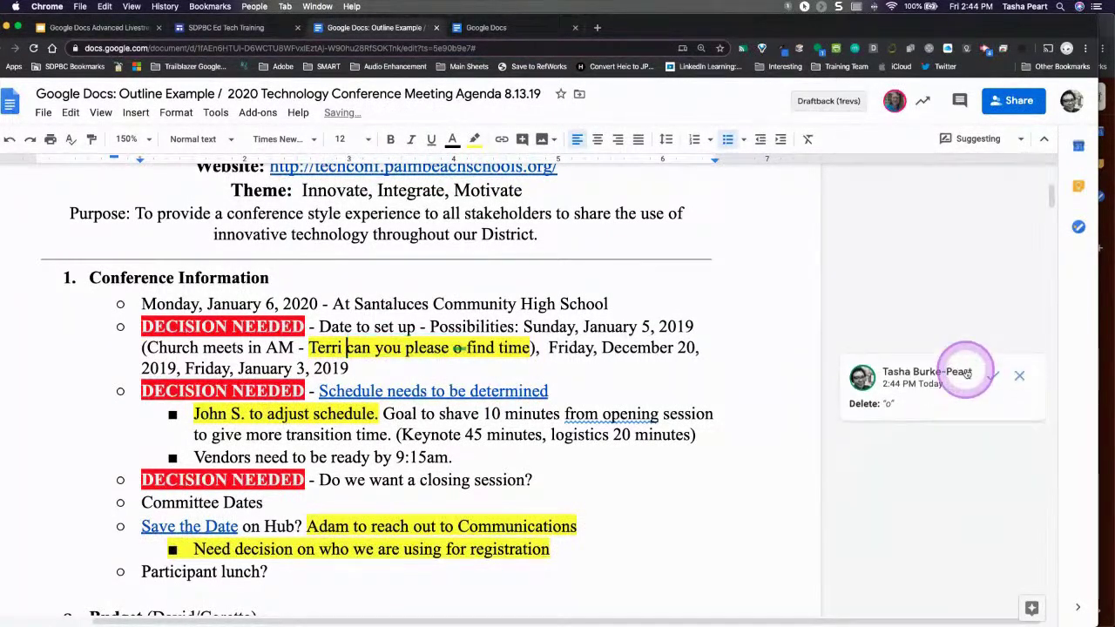
# Reject the suggested deletion of the stray "o" in the set-up date note
pyautogui.click(347, 349)
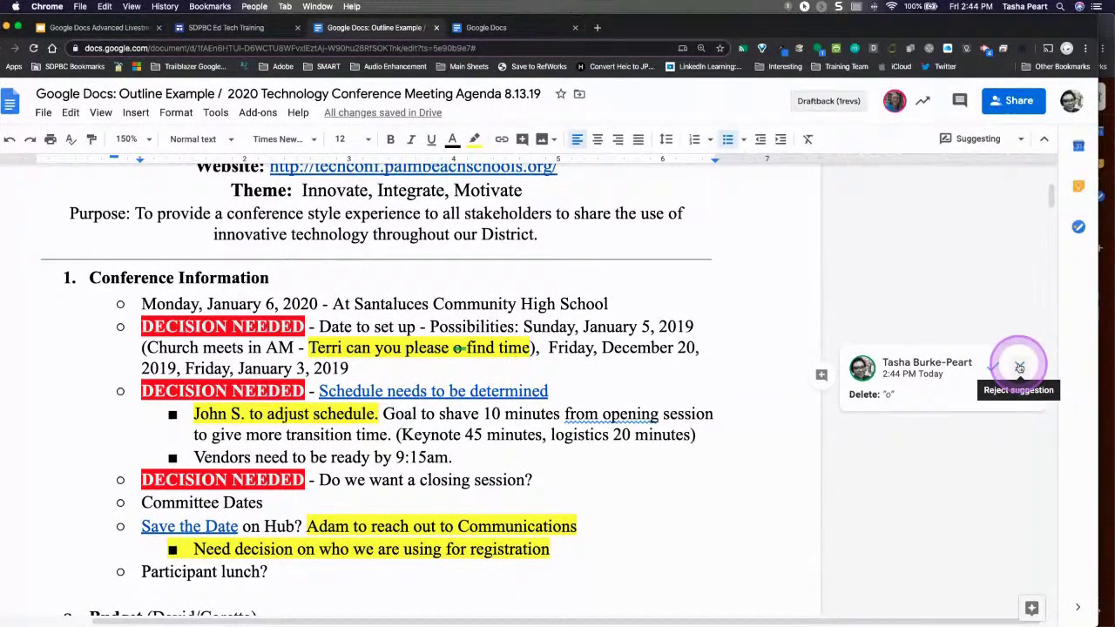
pyautogui.click(1019, 367)
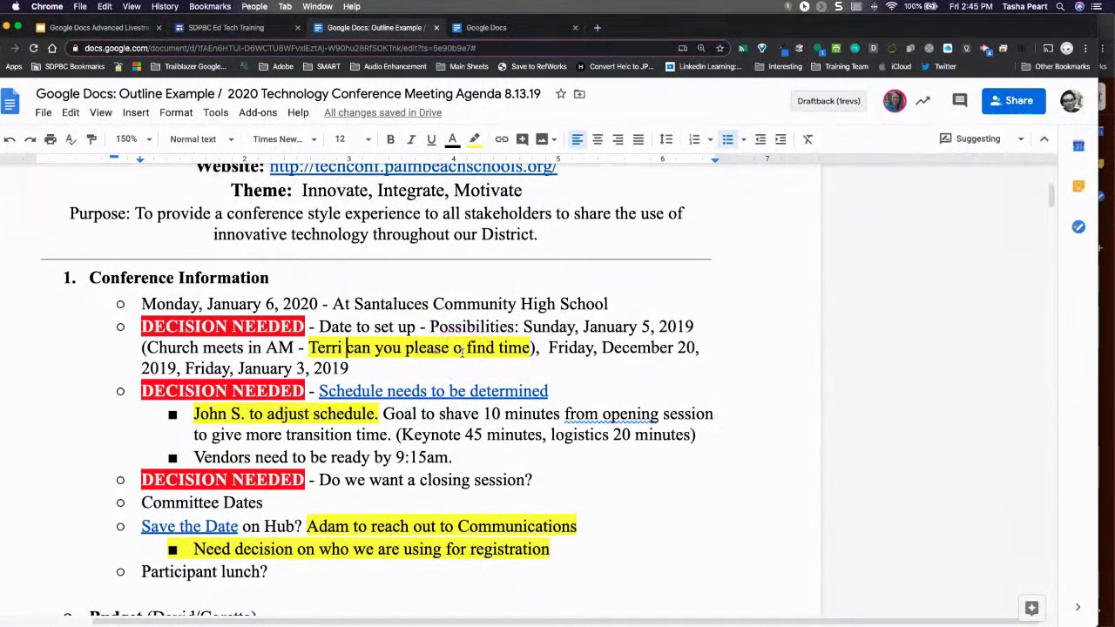
# Suggest deleting the stray "o" before "find time" in the set-up date note and accept that suggestion
pyautogui.click(462, 351)
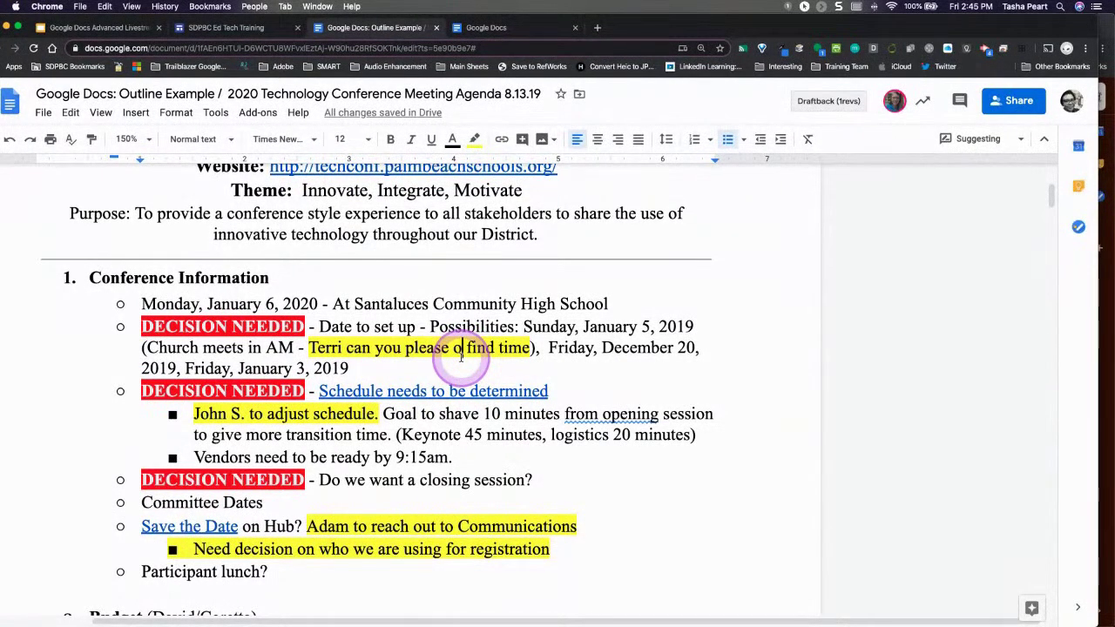
pyautogui.press('BackSpace')
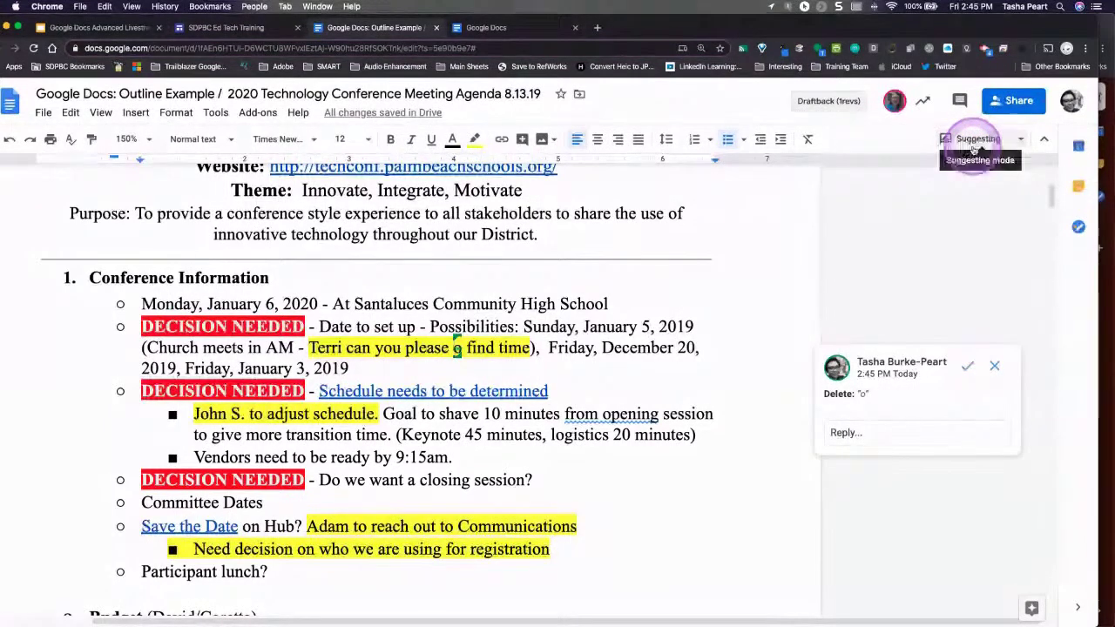
pyautogui.click(456, 353)
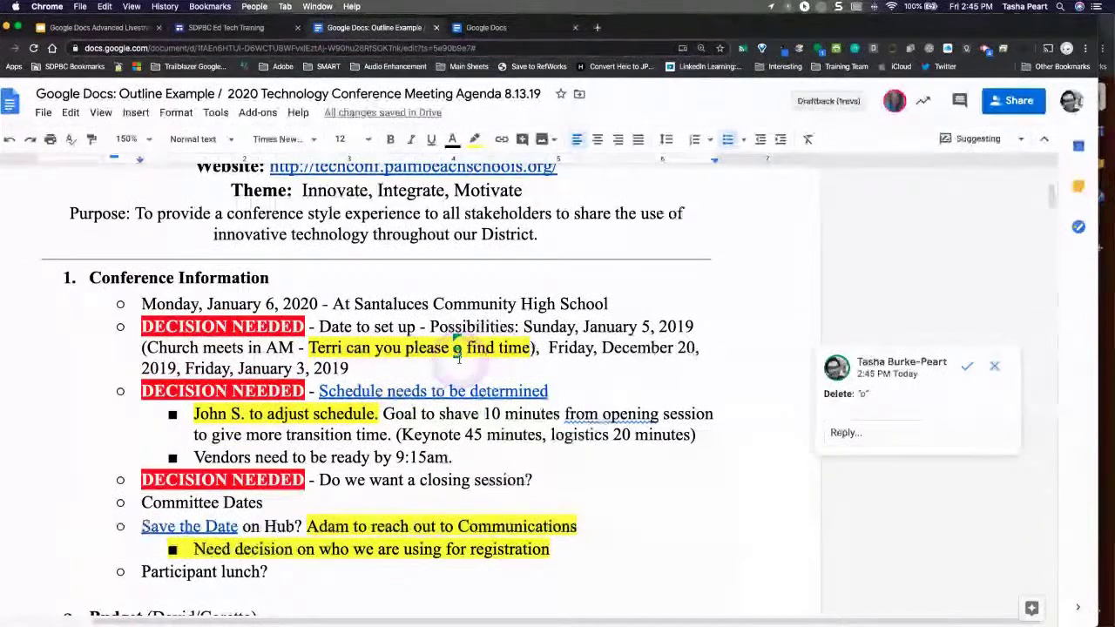
pyautogui.click(967, 367)
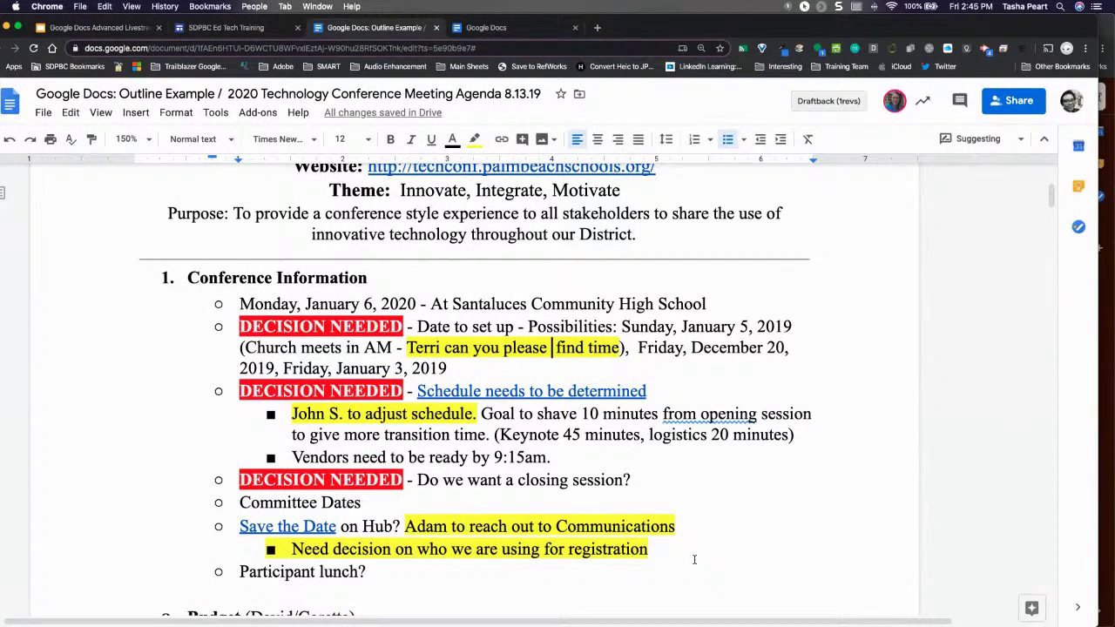
# Show the version history options available for the agenda, leaving the version history unopened
pyautogui.click(48, 113)
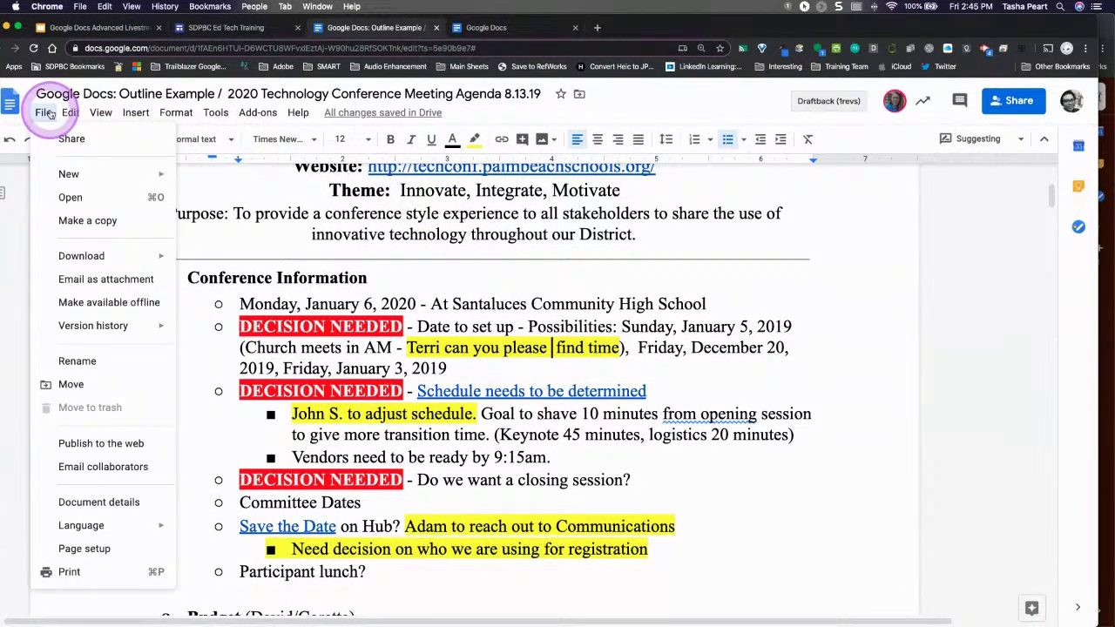
pyautogui.click(100, 324)
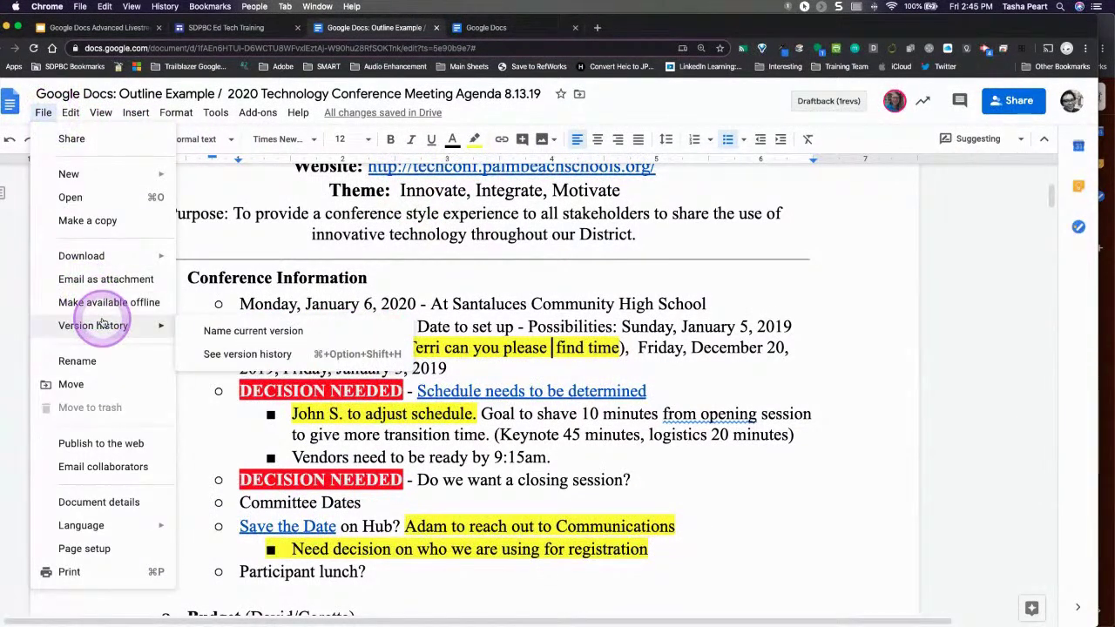
pyautogui.click(208, 354)
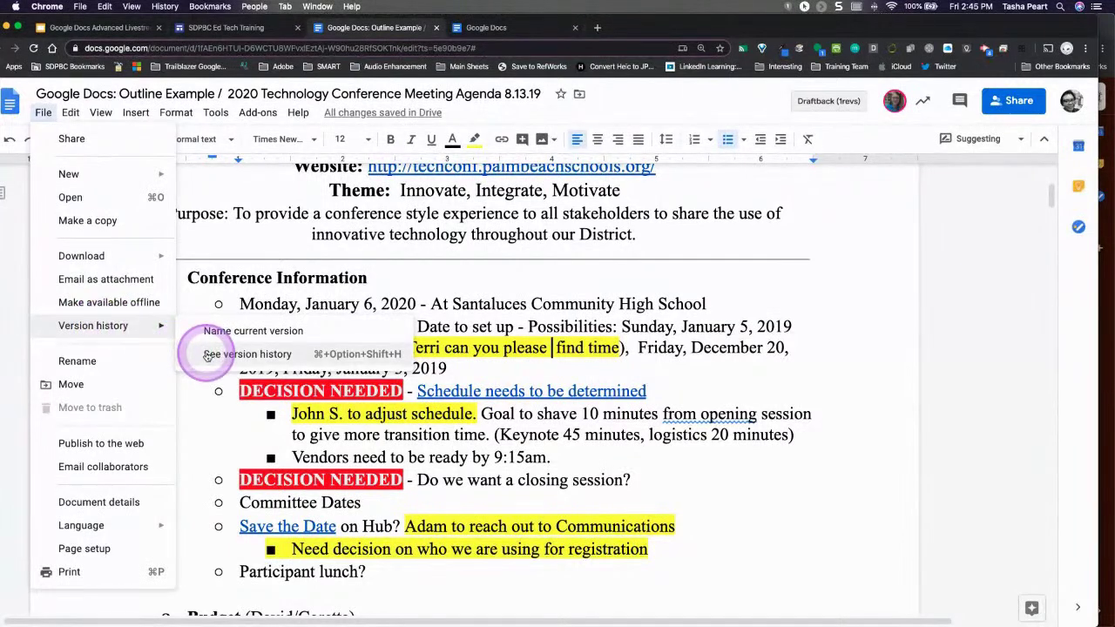
pyautogui.click(817, 538)
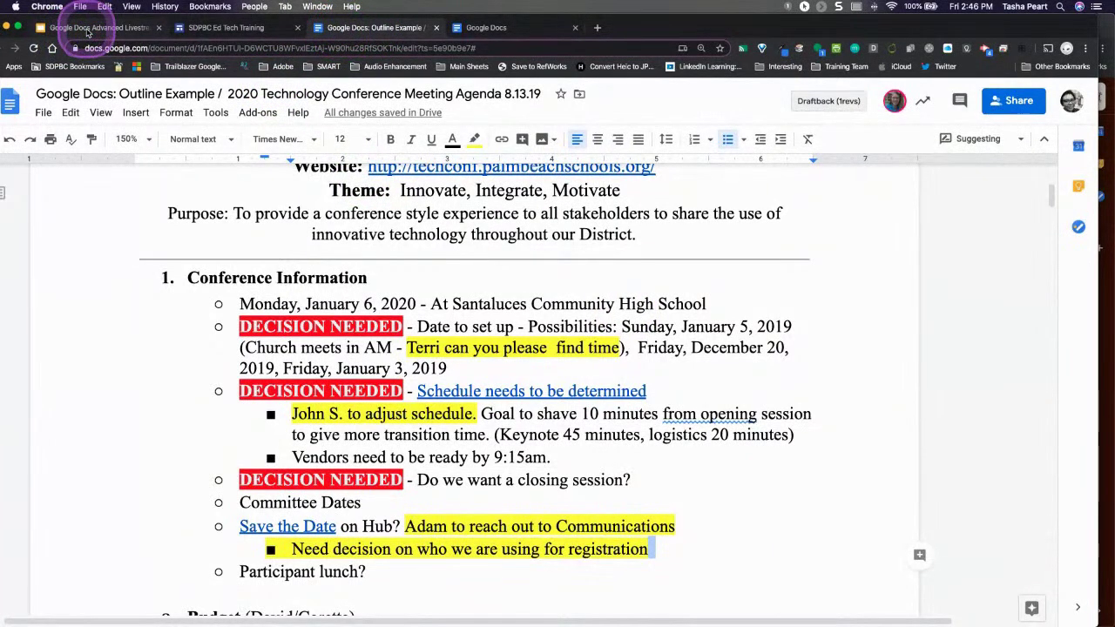
# Check the Advanced Tools slide in the presentation, return to the meeting agenda and switch it to Editing mode
pyautogui.click(87, 29)
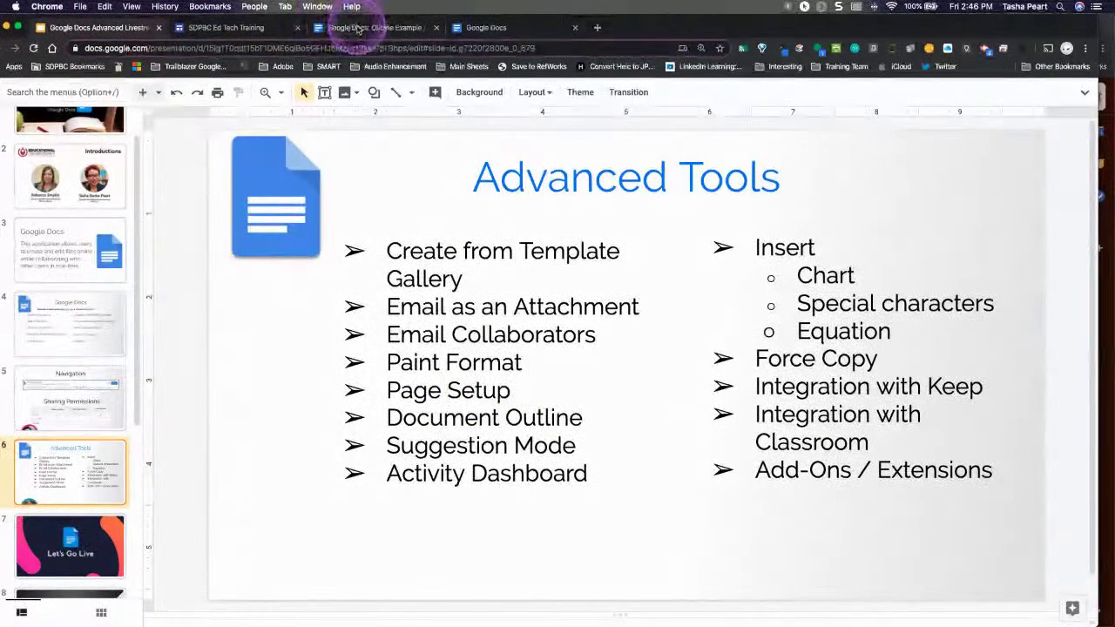
pyautogui.click(373, 27)
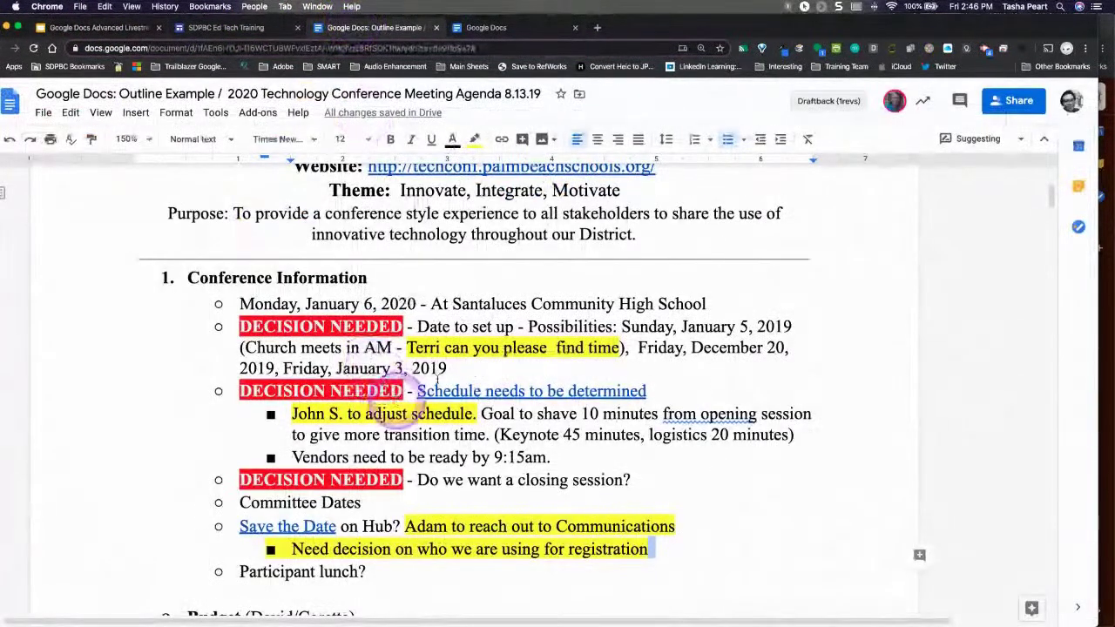
pyautogui.click(1010, 138)
pyautogui.click(997, 164)
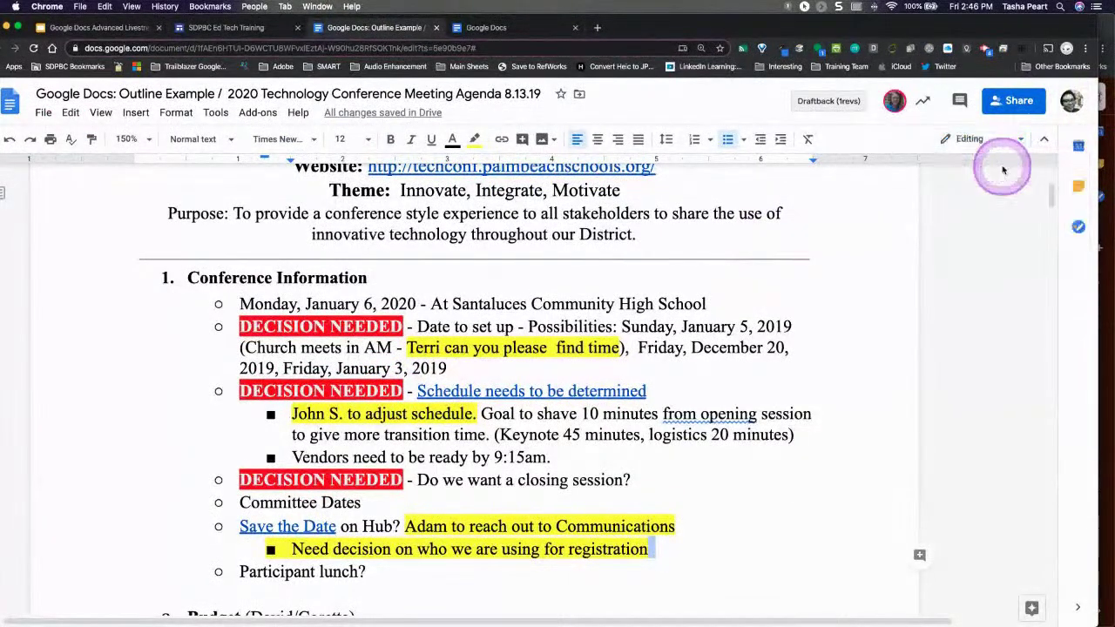
# Open the agenda's Activity dashboard and review its viewer list, viewer trend and comment trend
pyautogui.click(926, 101)
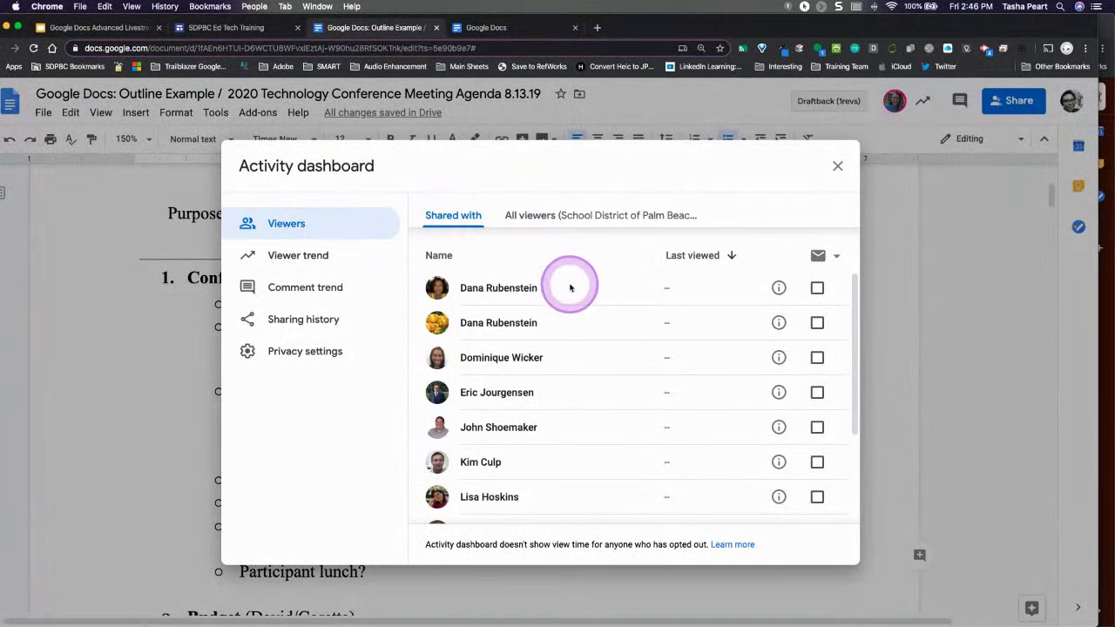
pyautogui.scroll(-2, 567, 288)
pyautogui.scroll(3, 570, 289)
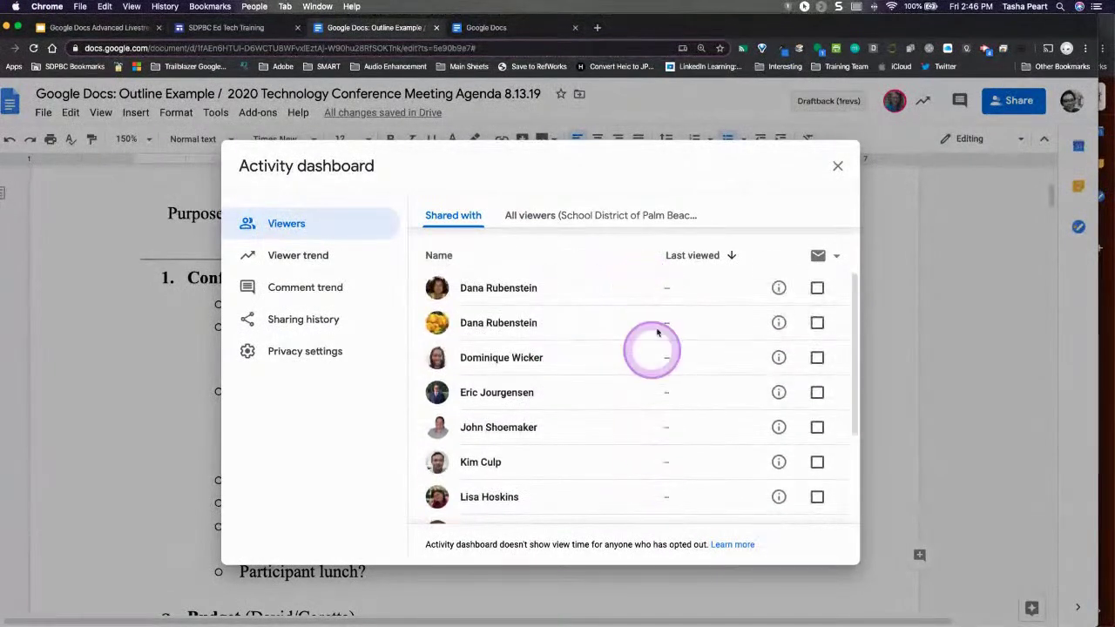
pyautogui.click(298, 255)
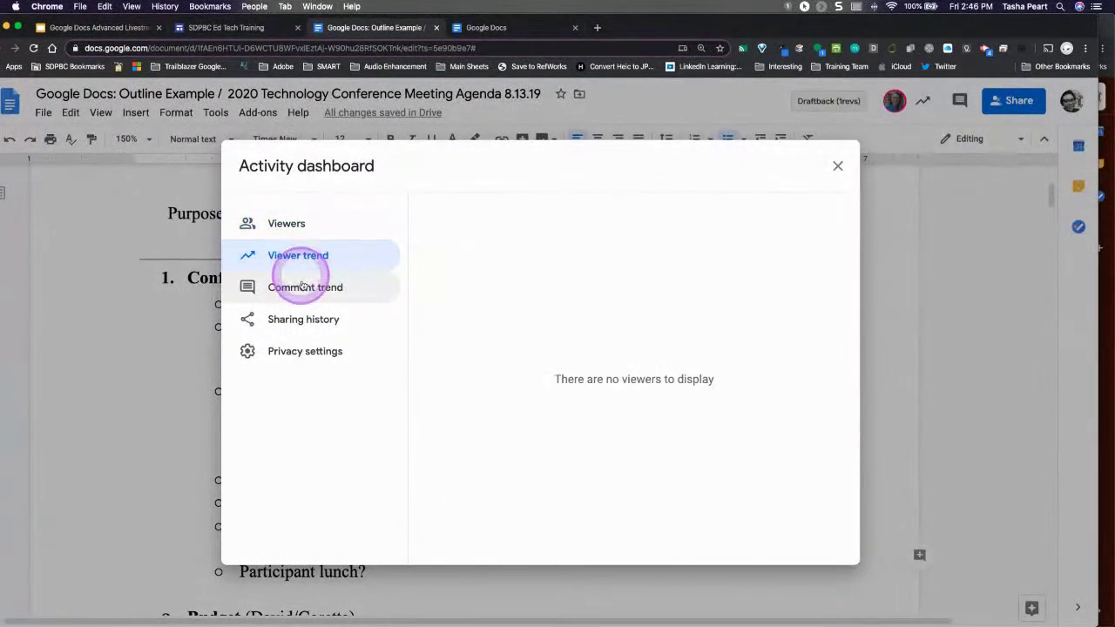
pyautogui.click(316, 287)
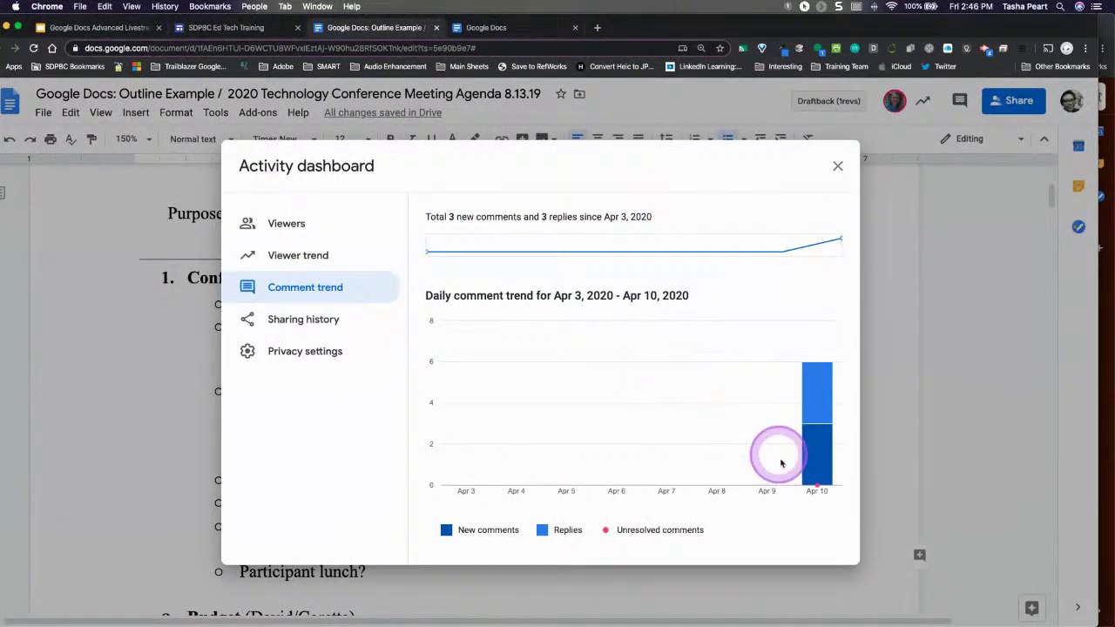
pyautogui.moveTo(802, 475)
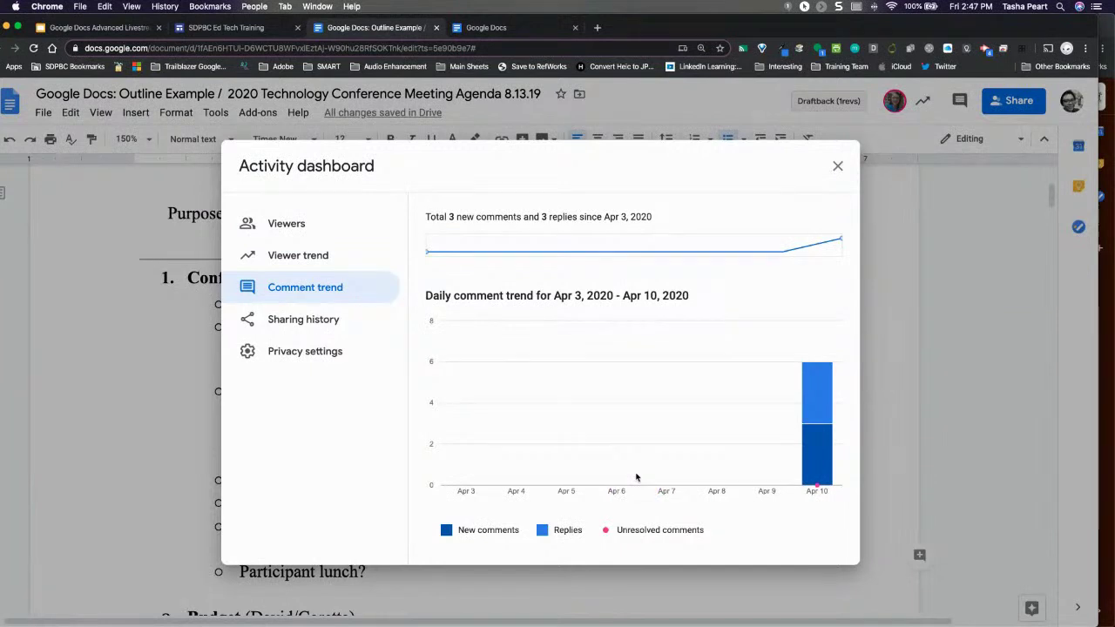
# Review the sharing history and privacy settings in the Activity dashboard, ending on the sharing history
pyautogui.click(311, 320)
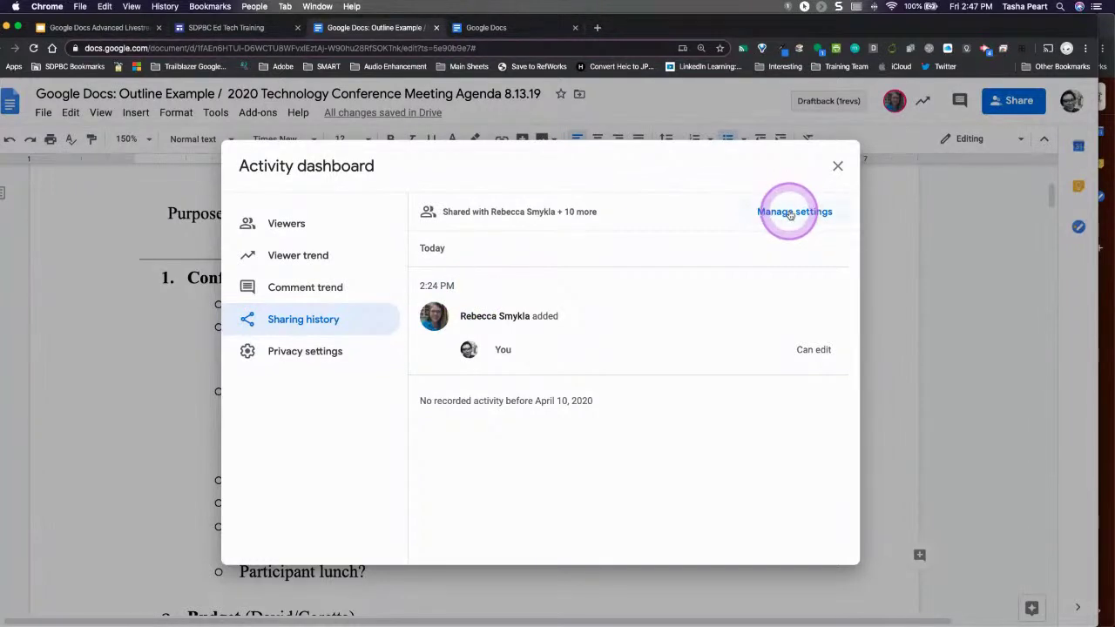
pyautogui.click(296, 359)
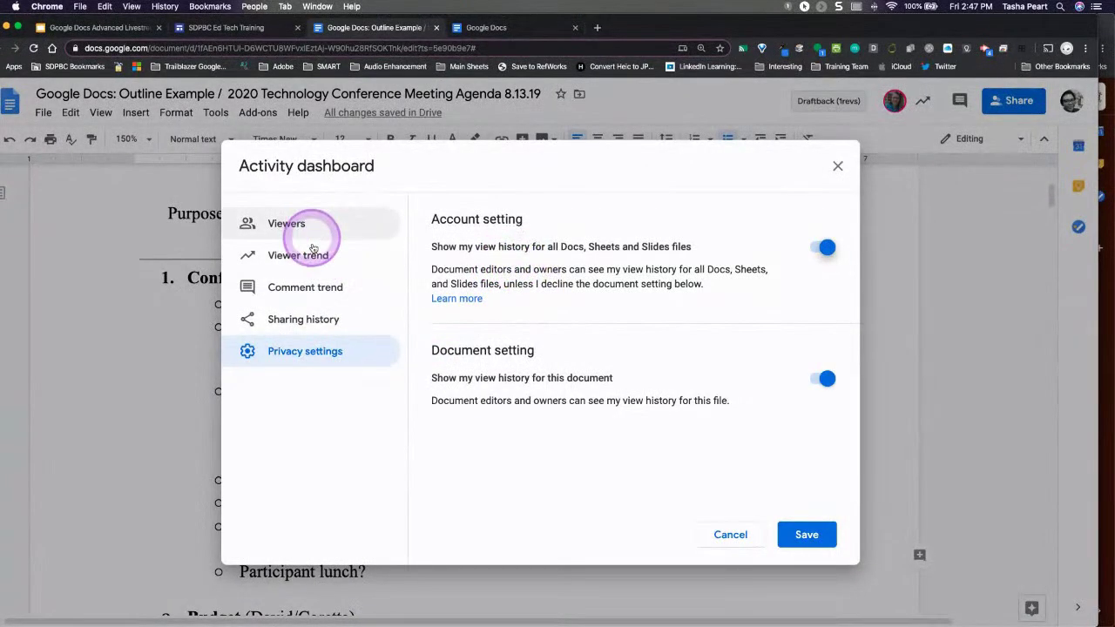
pyautogui.click(318, 319)
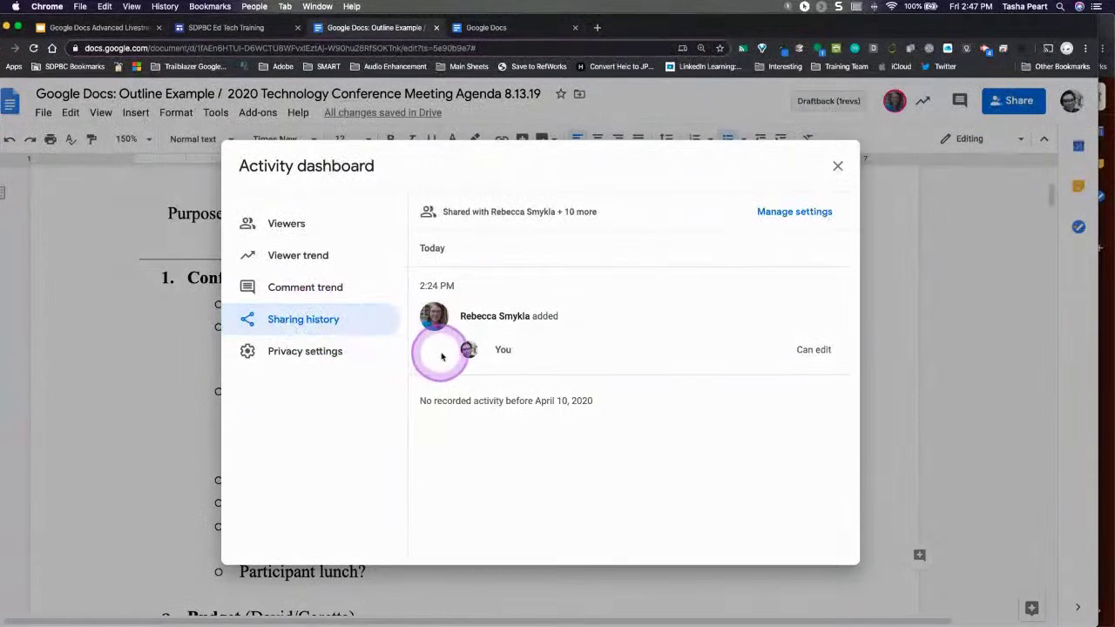
# Open the advanced sharing settings from the sharing history and look through the whole list of people with access
pyautogui.click(794, 212)
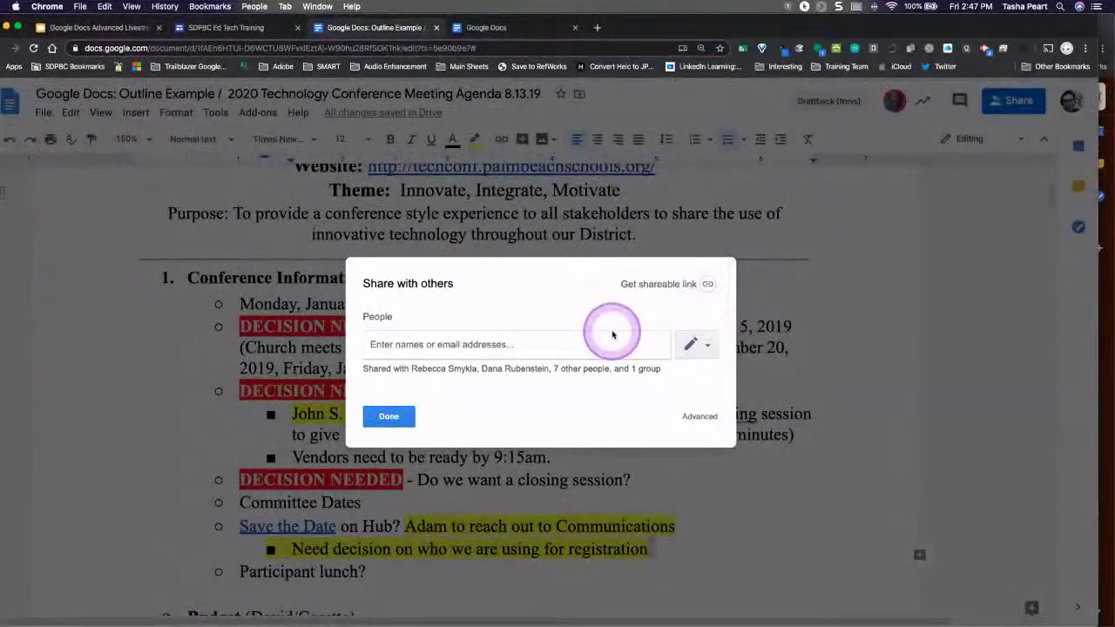
pyautogui.click(695, 418)
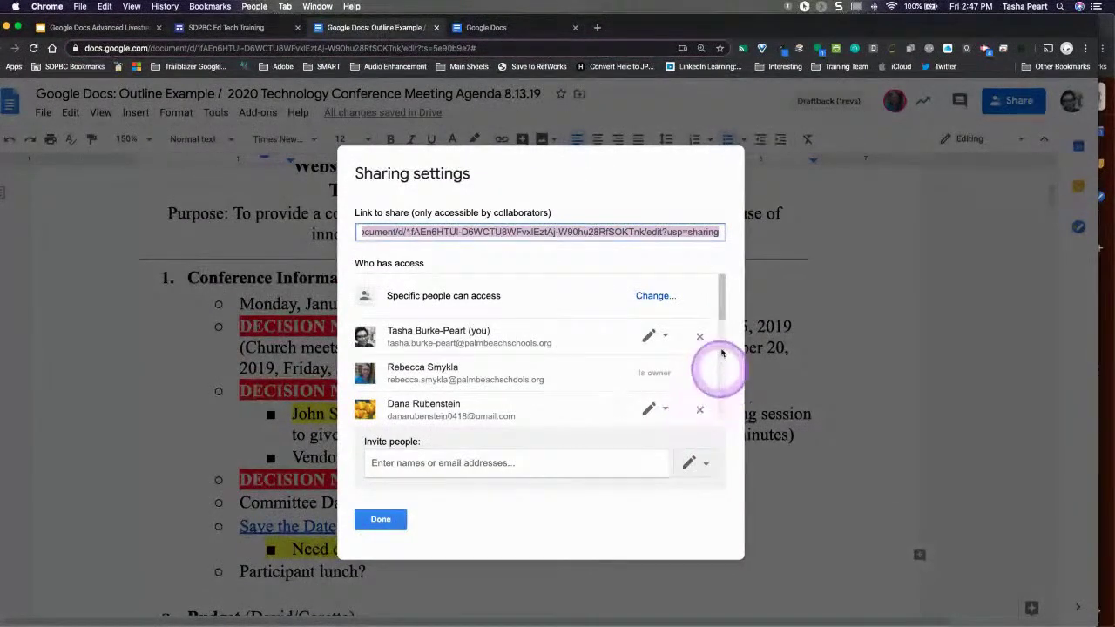
pyautogui.moveTo(722, 304); pyautogui.dragTo(721, 424)
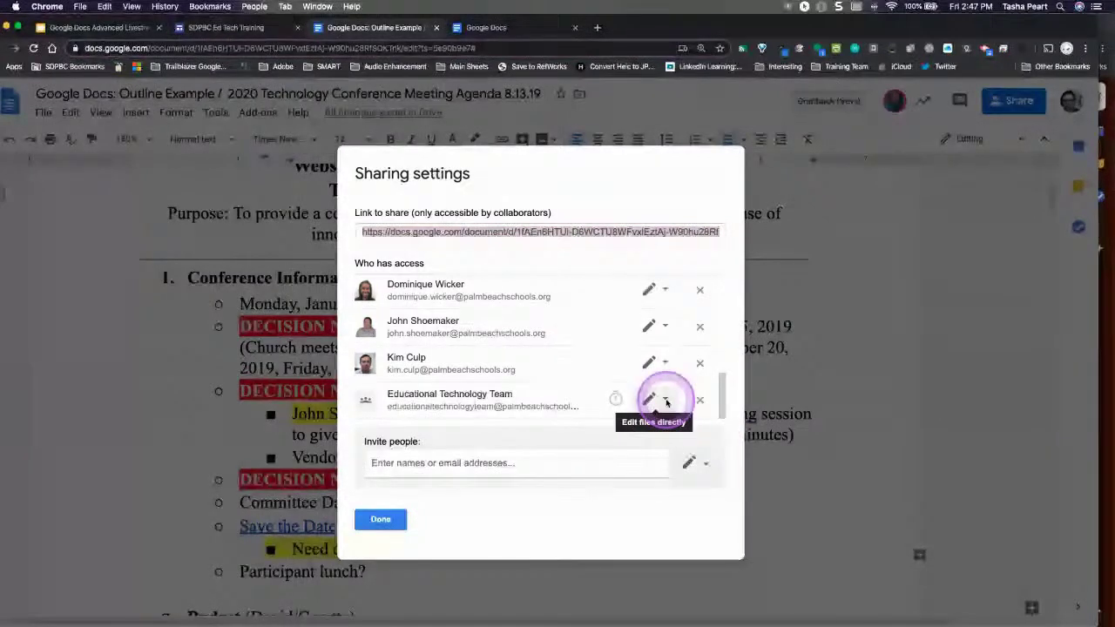
# Try a 30-day access expiration on the last individual collaborator, restore that person's edit access and close the sharing settings
pyautogui.click(665, 364)
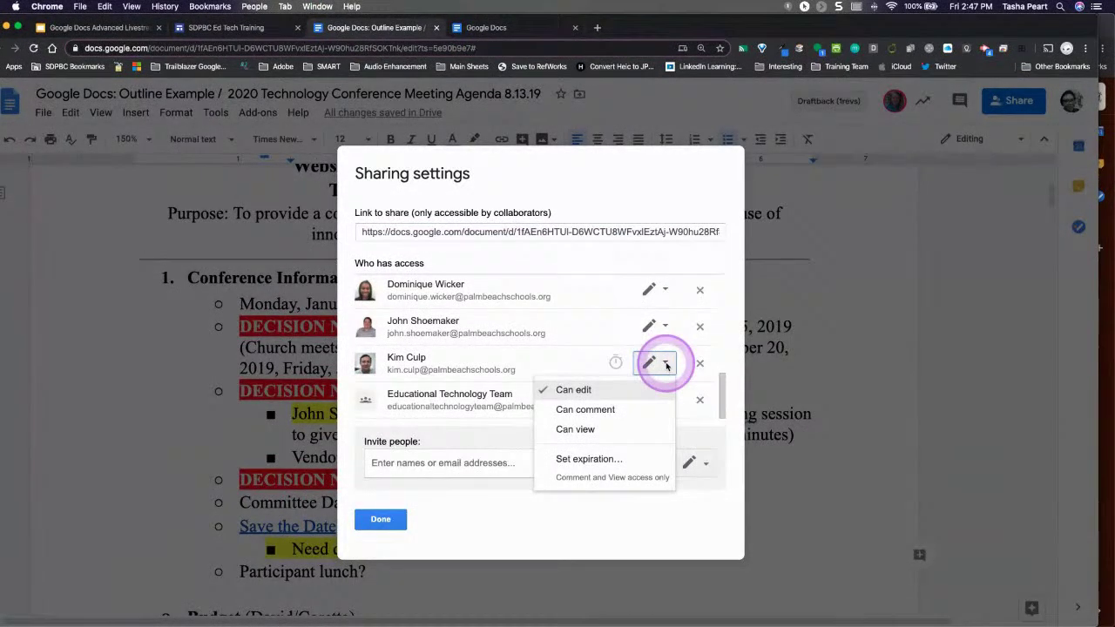
pyautogui.click(599, 462)
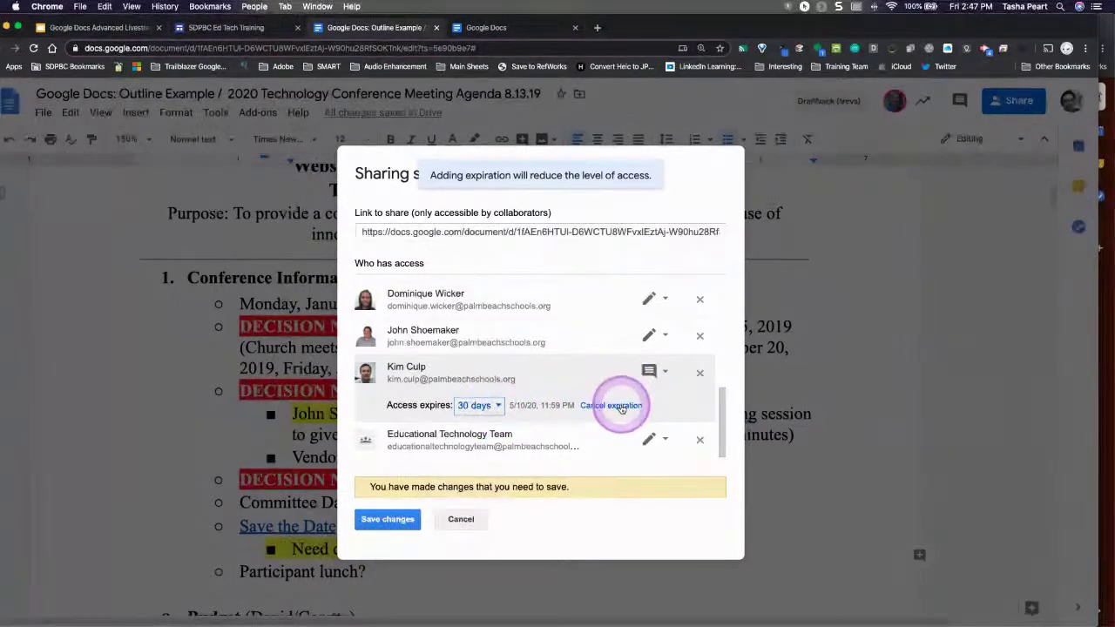
pyautogui.click(665, 373)
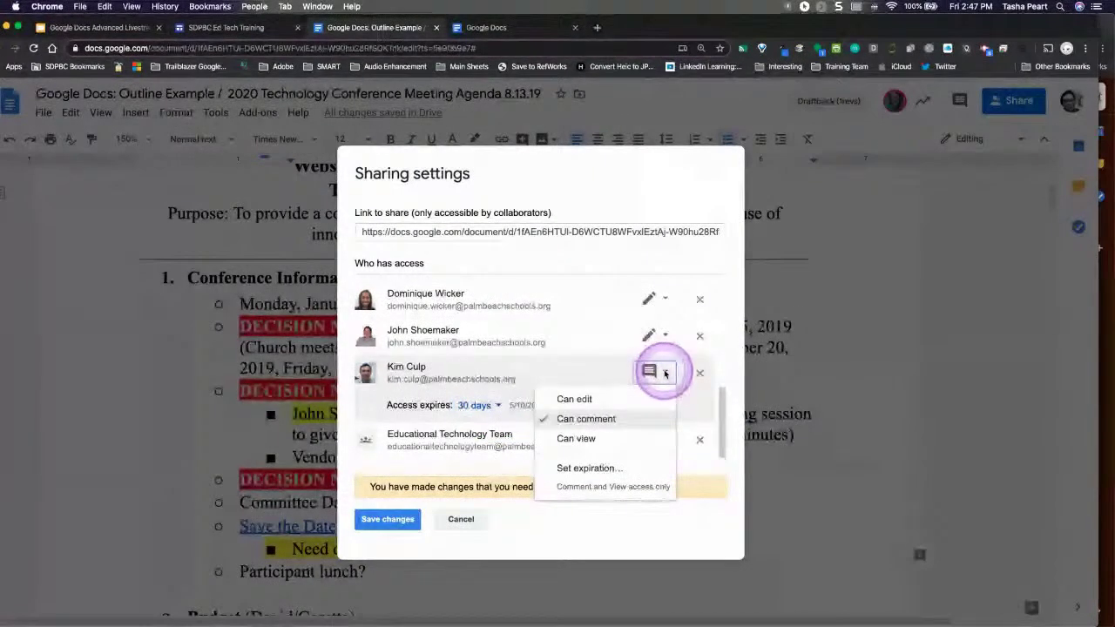
pyautogui.click(574, 398)
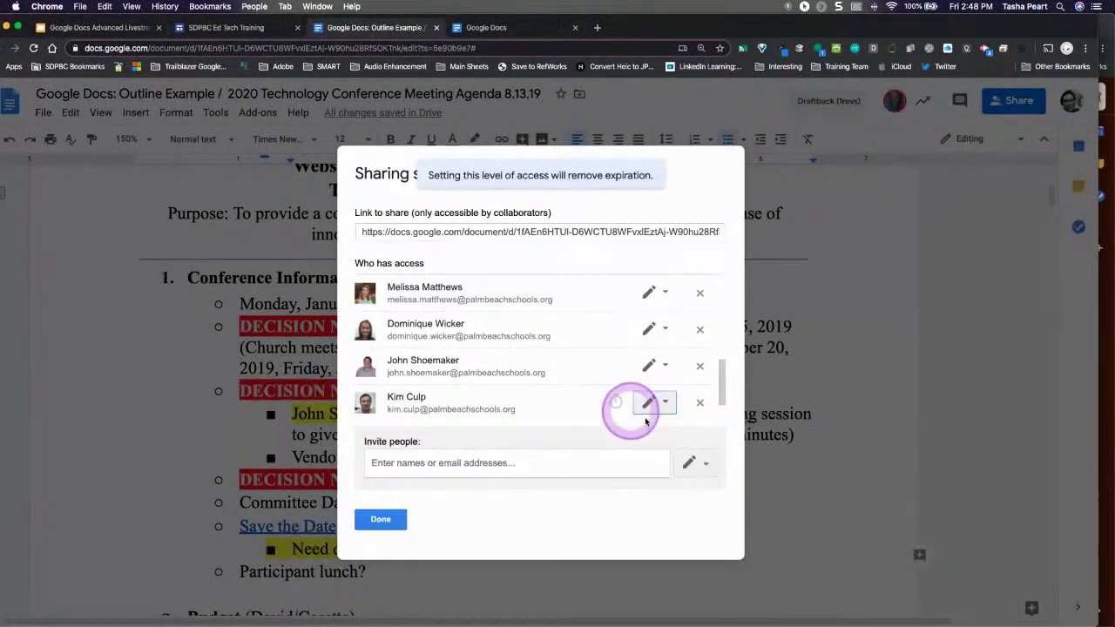
pyautogui.click(384, 517)
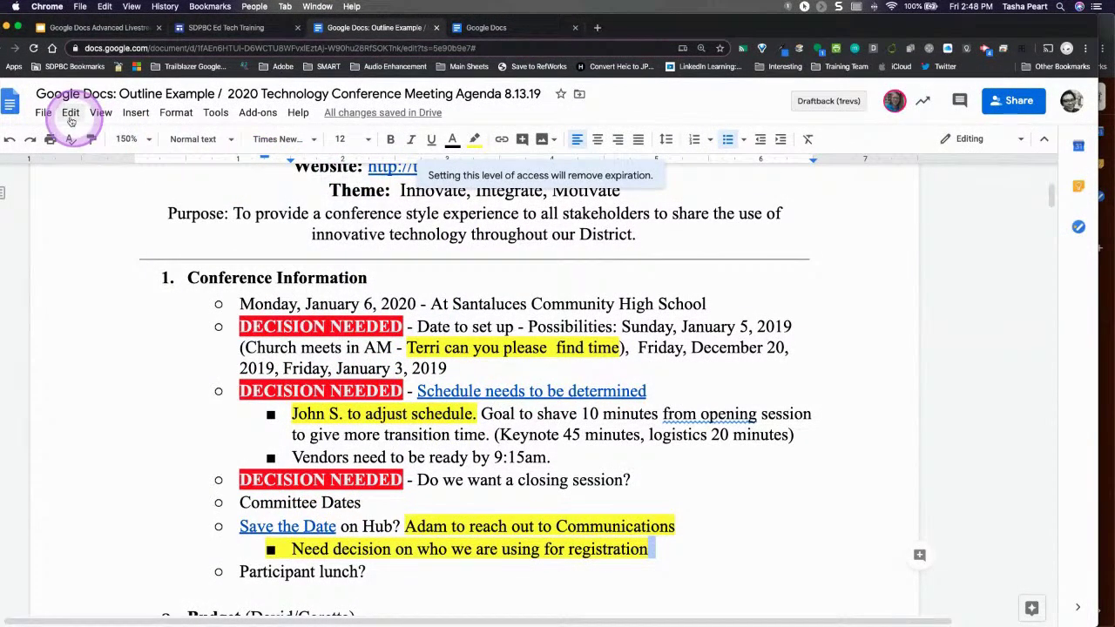
# Locate the Activity dashboard command among the document's tools and its shortcut beside the sharing controls
pyautogui.click(43, 113)
pyautogui.moveTo(100, 112)
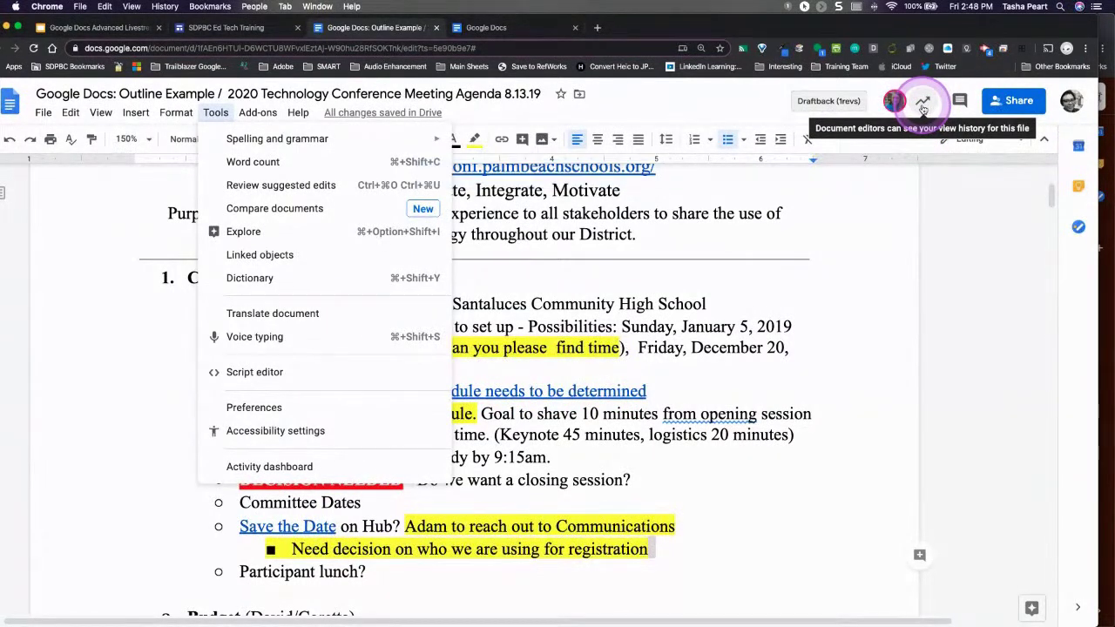
pyautogui.click(922, 104)
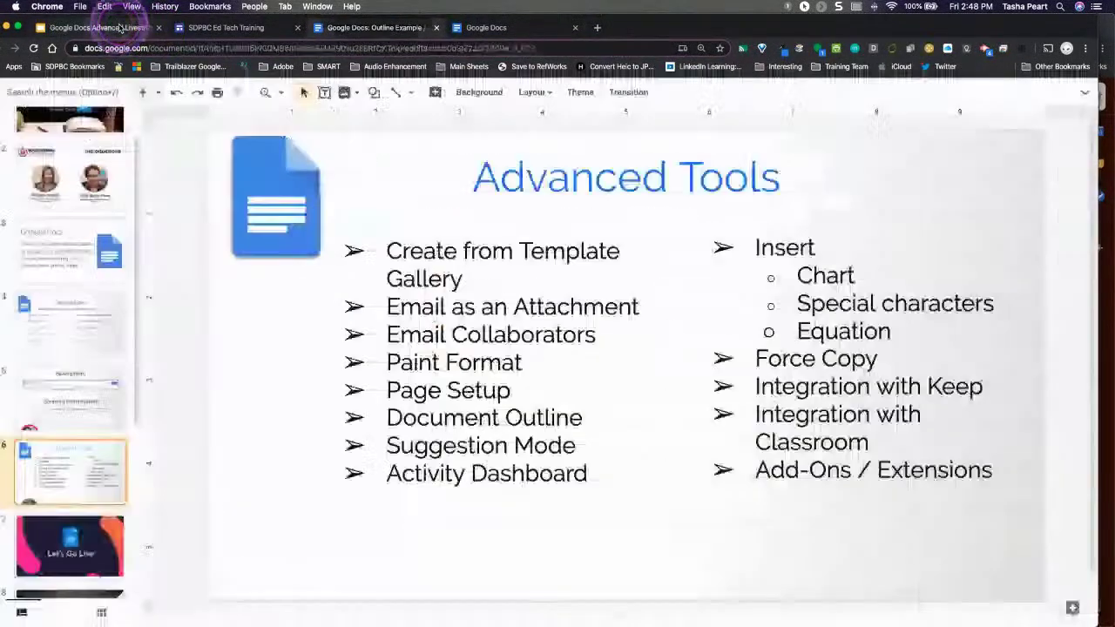
# Switch to the presentation and show the Advanced Tools slide
pyautogui.click(141, 27)
pyautogui.click(497, 299)
pyautogui.click(532, 542)
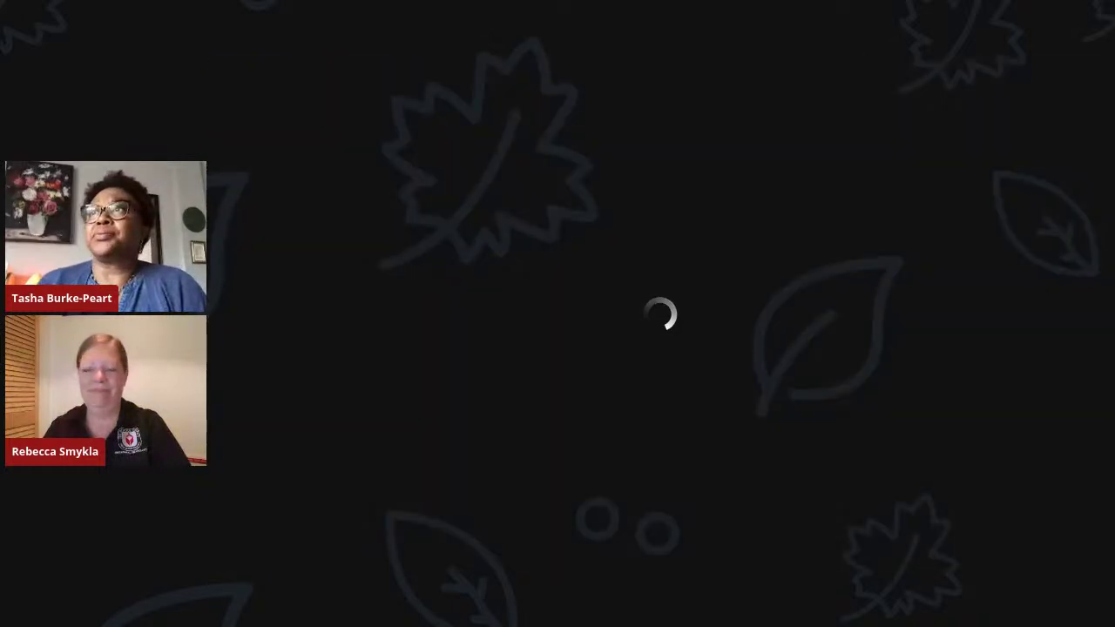
# Jump to the last heading in the agenda's document outline and place the cursor in the blank area at the document's end
pyautogui.scroll(-5, 291, 376)
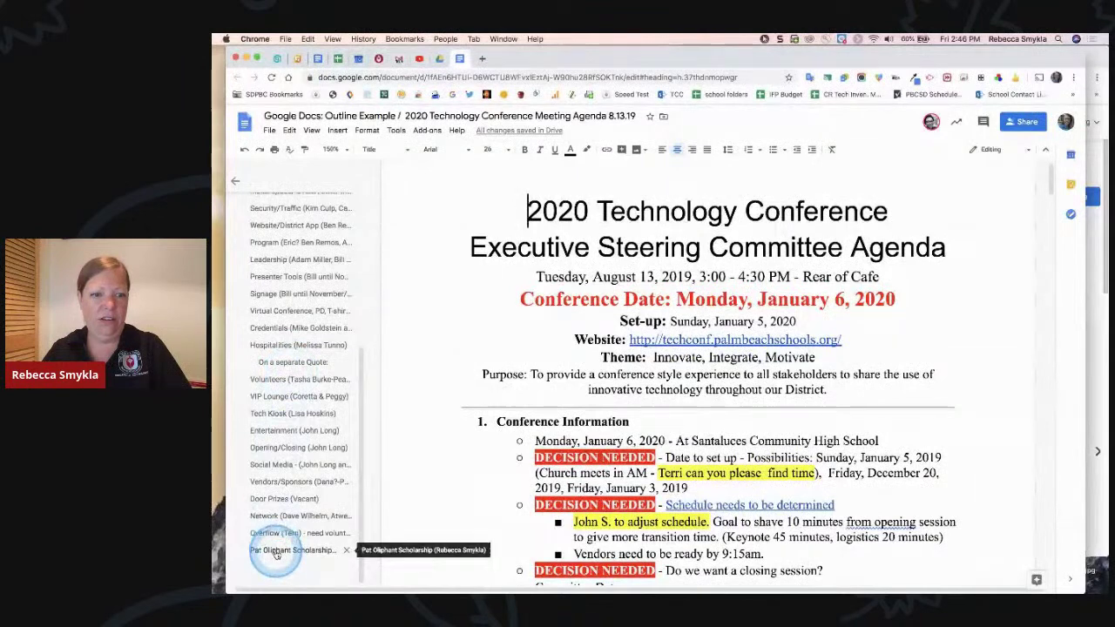
pyautogui.click(277, 550)
pyautogui.scroll(-1, 510, 435)
pyautogui.click(515, 270)
pyautogui.scroll(-1, 515, 271)
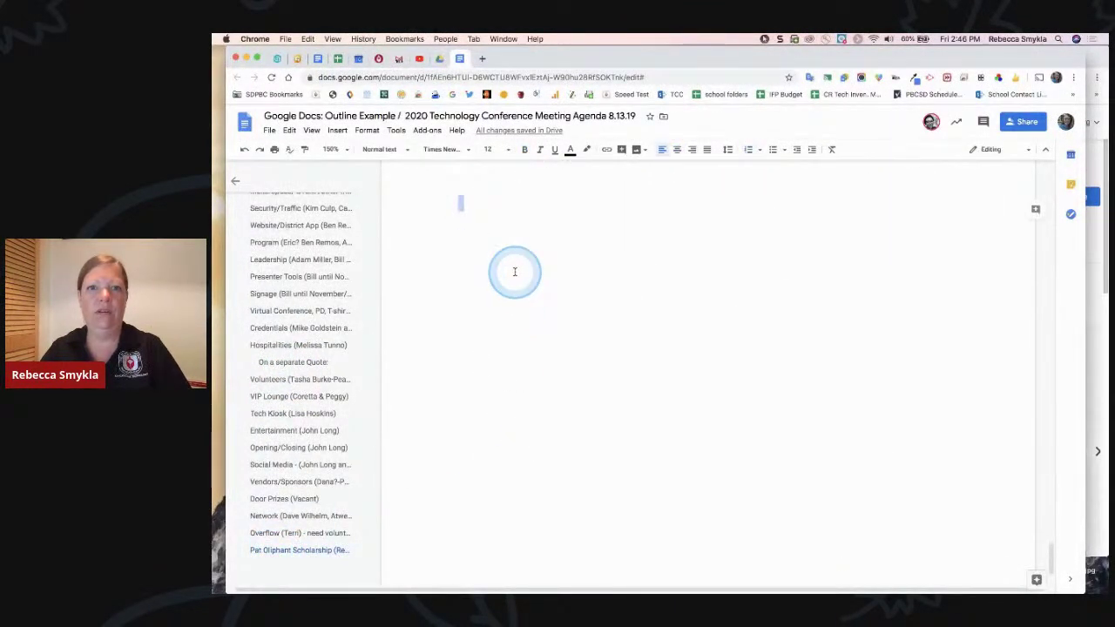
pyautogui.click(369, 243)
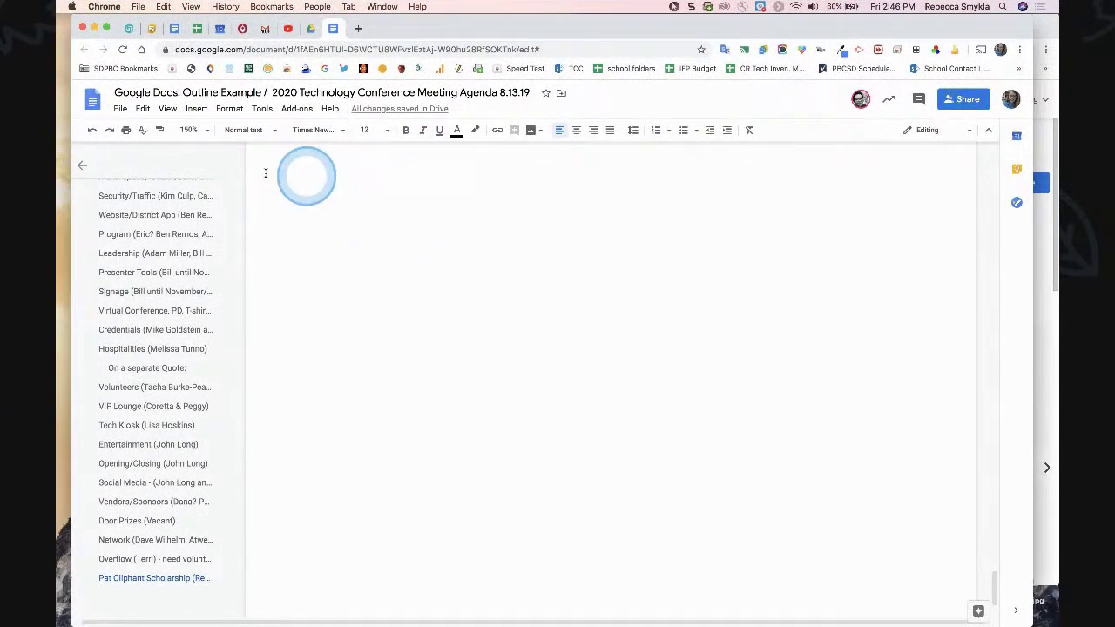
# Insert a bar chart in the blank area at the document's end and select it
pyautogui.click(196, 109)
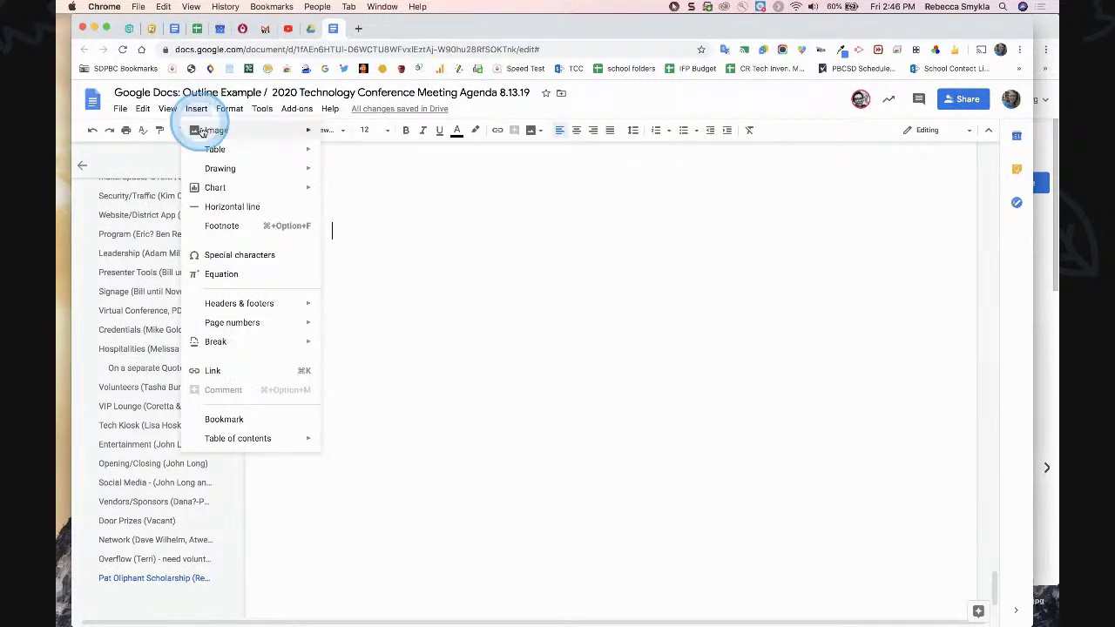
pyautogui.moveTo(220, 193)
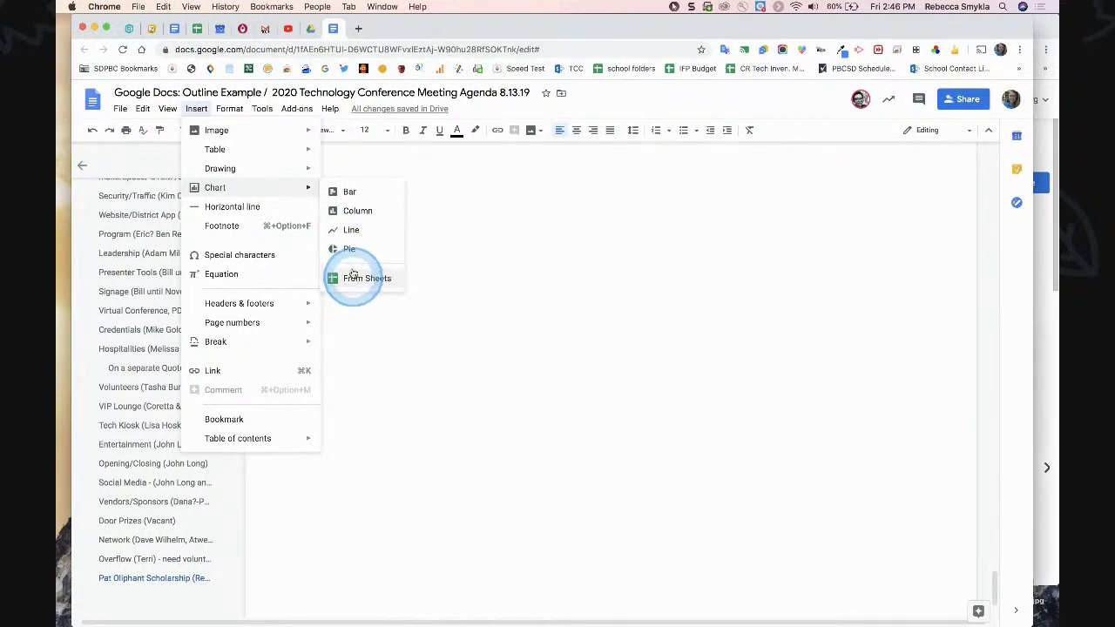
pyautogui.click(349, 194)
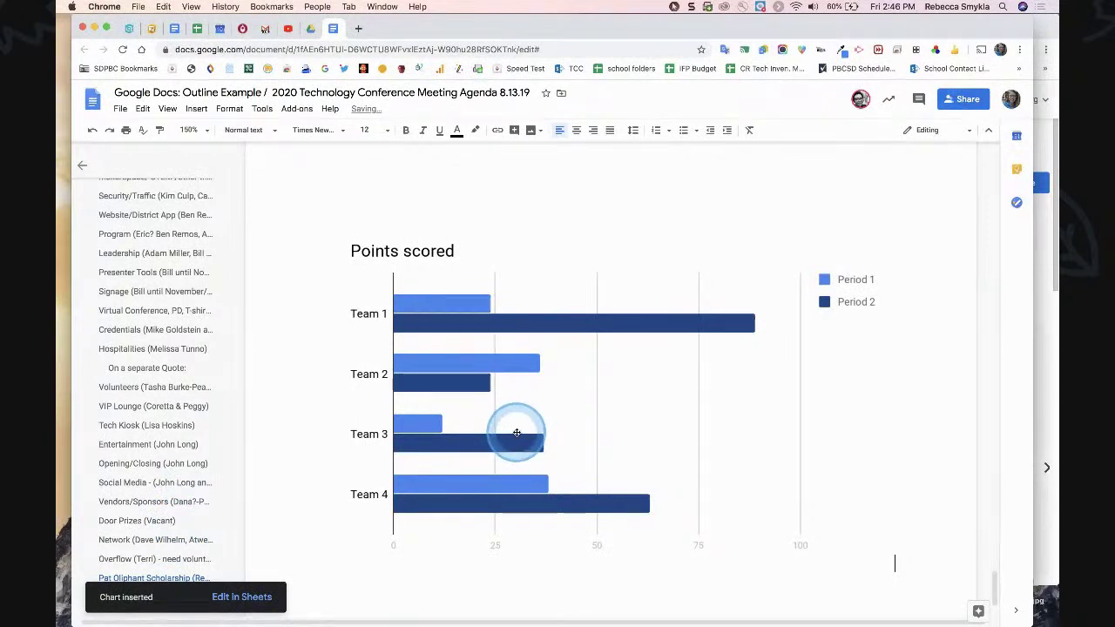
pyautogui.click(522, 433)
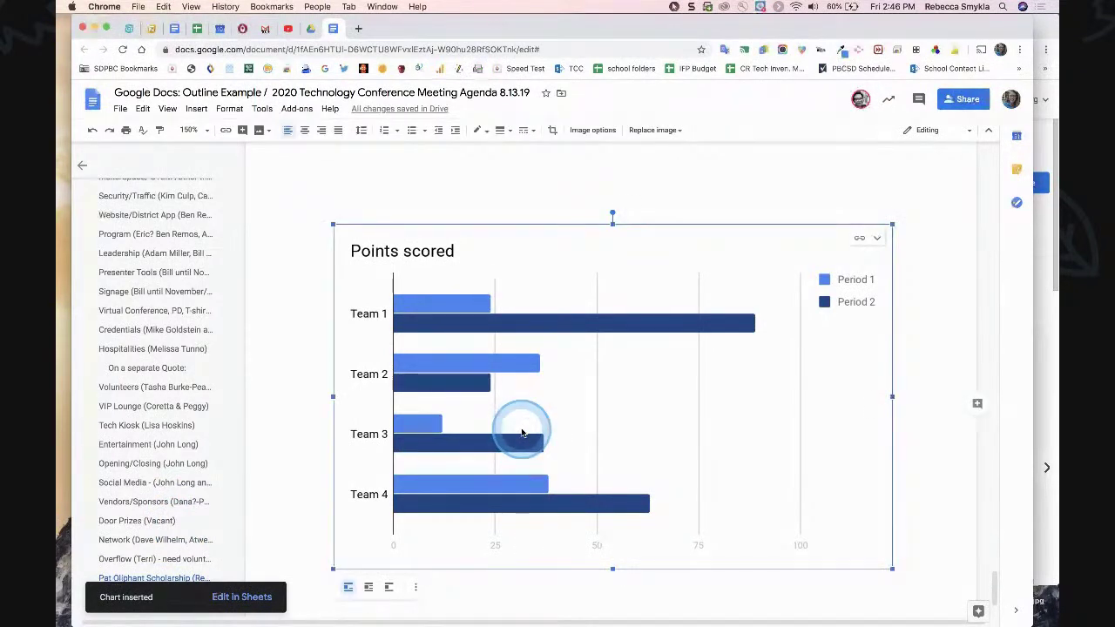
# Review the bar chart's image options and its linked-source options, including unlinking and opening the source
pyautogui.click(417, 589)
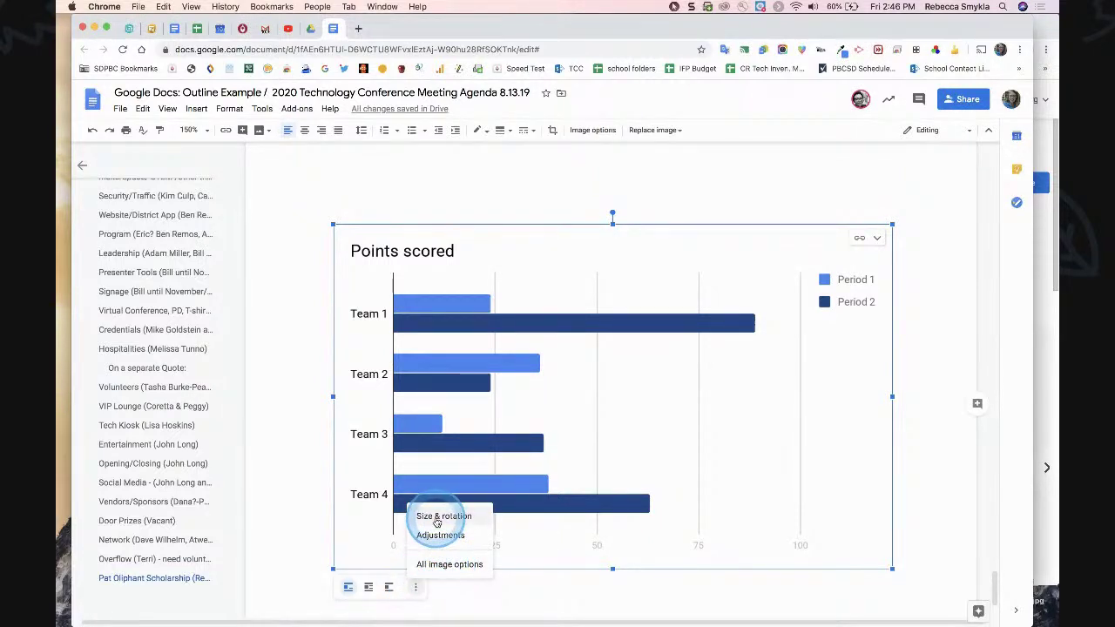
pyautogui.moveTo(438, 524); pyautogui.dragTo(450, 542)
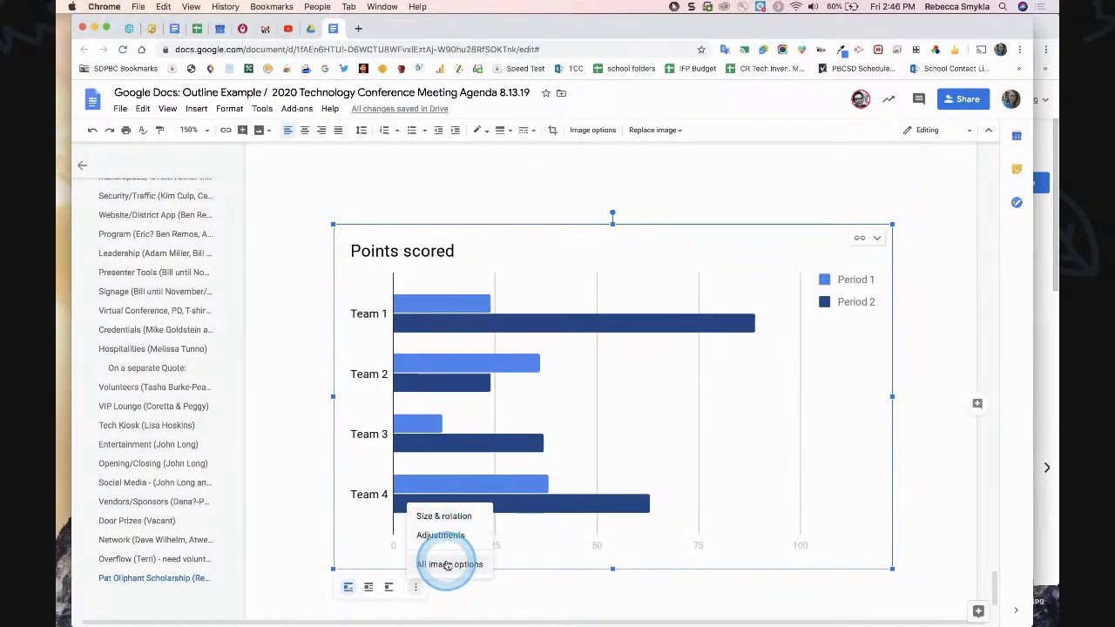
pyautogui.click(877, 238)
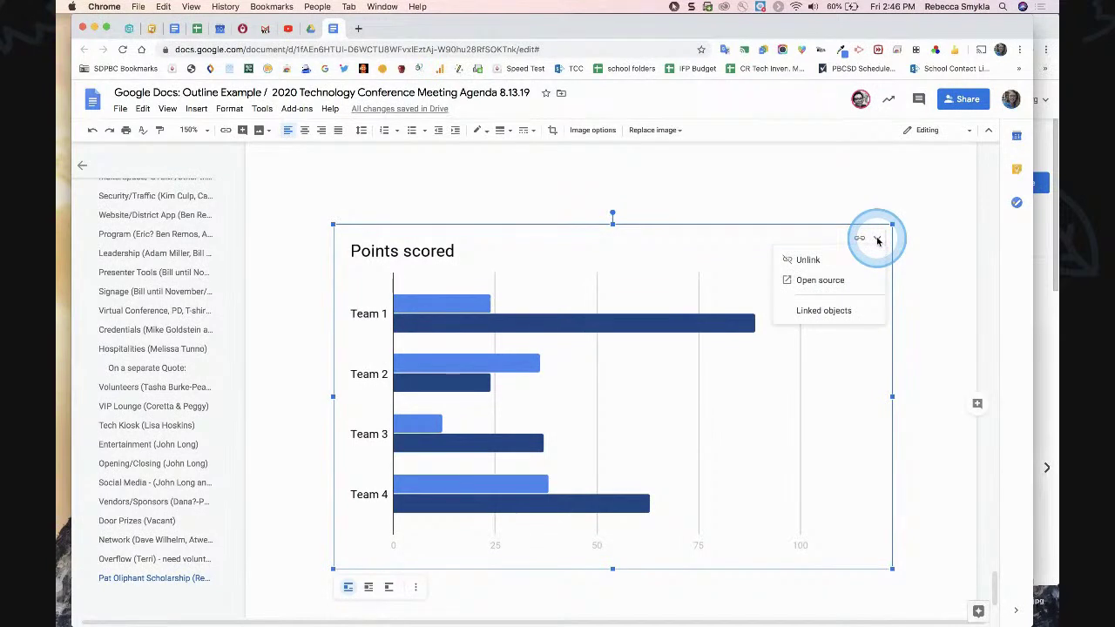
pyautogui.click(794, 262)
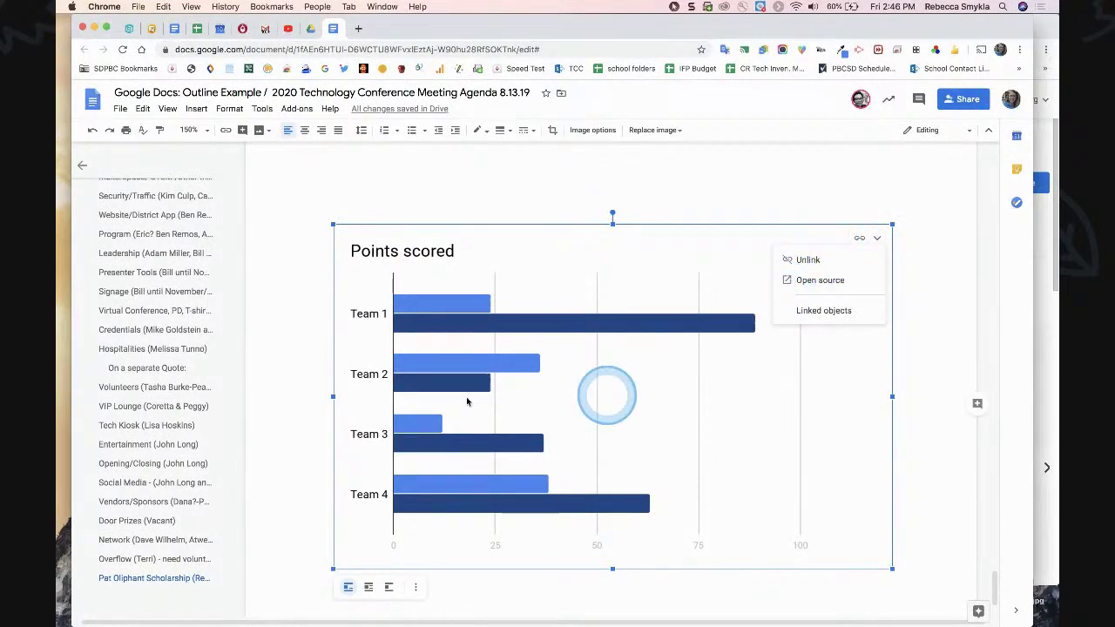
# Delete the Points scored bar chart from the document
pyautogui.click(374, 315)
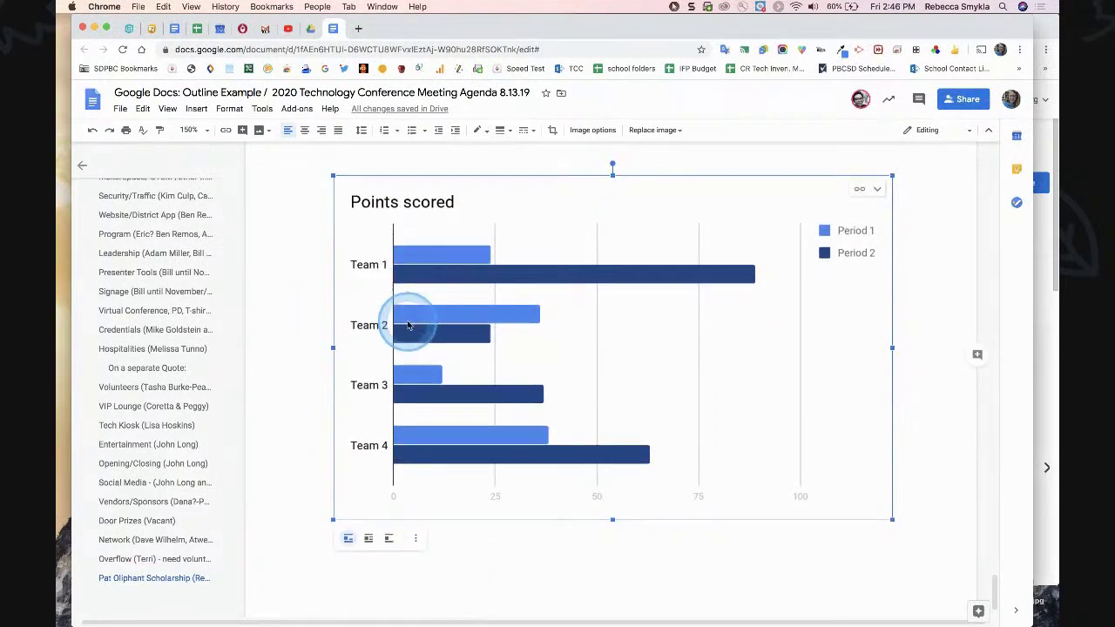
pyautogui.click(370, 230)
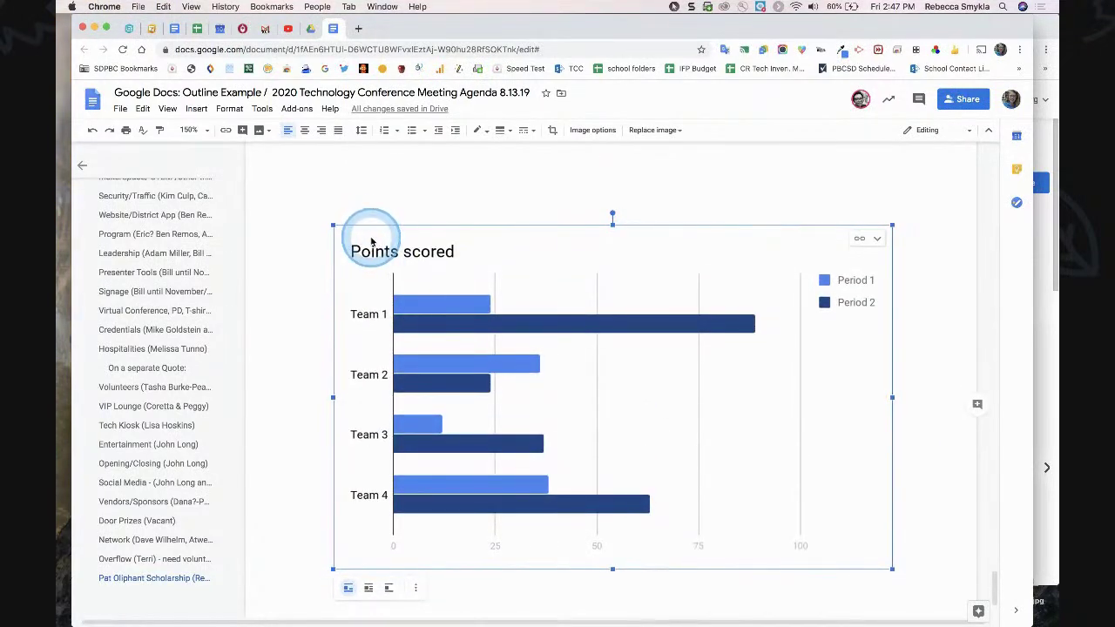
pyautogui.press('BackSpace')
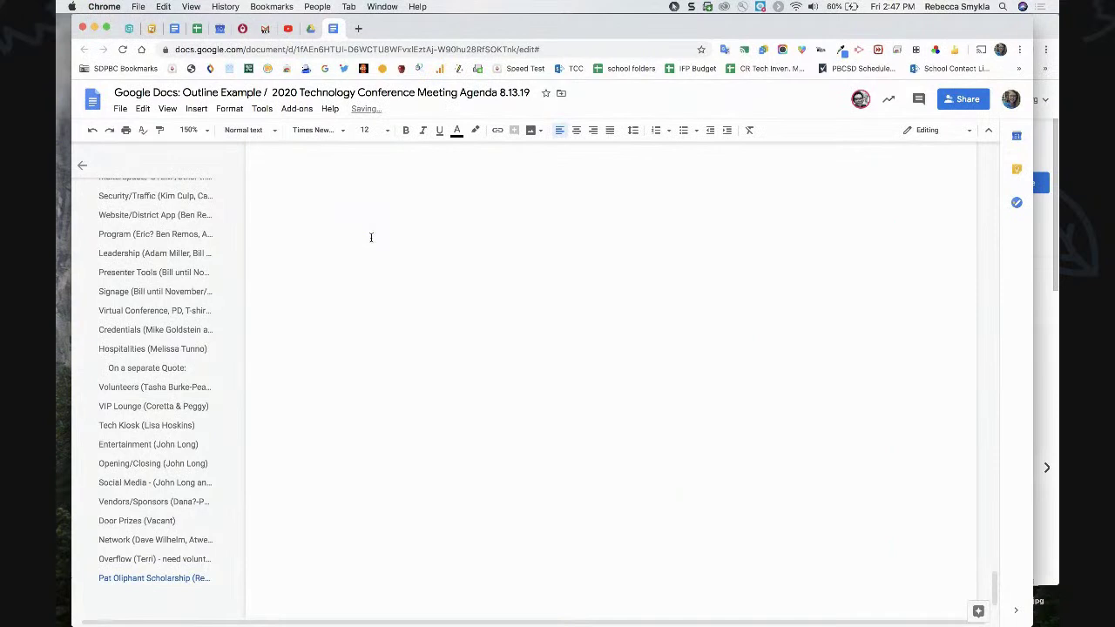
# Search the special characters by sketching a pi symbol, and clear the sketch
pyautogui.click(197, 110)
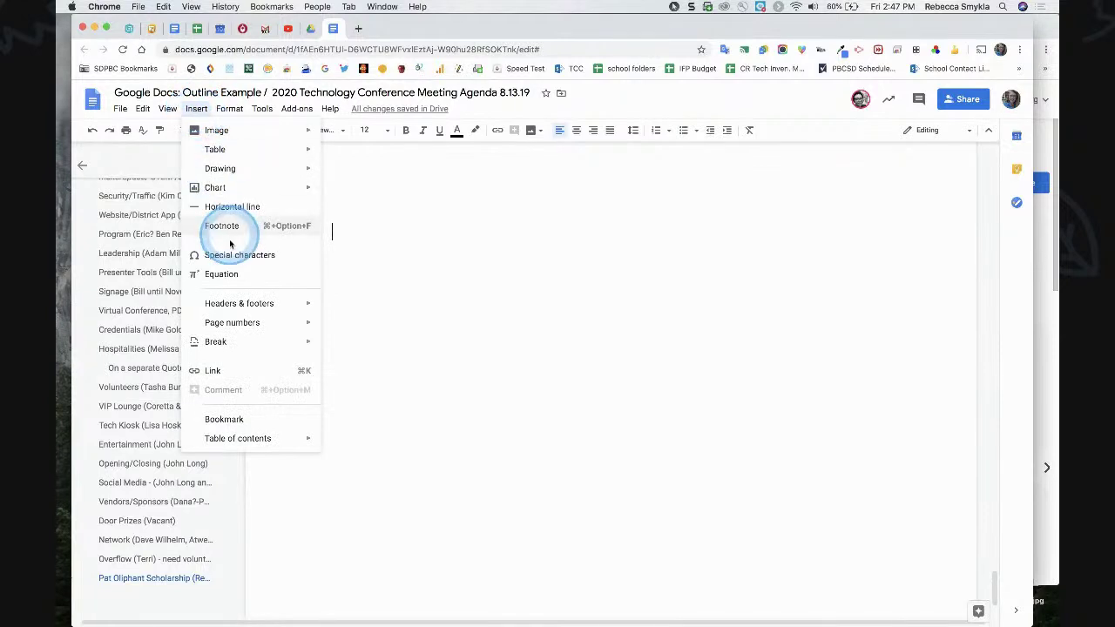
pyautogui.click(234, 255)
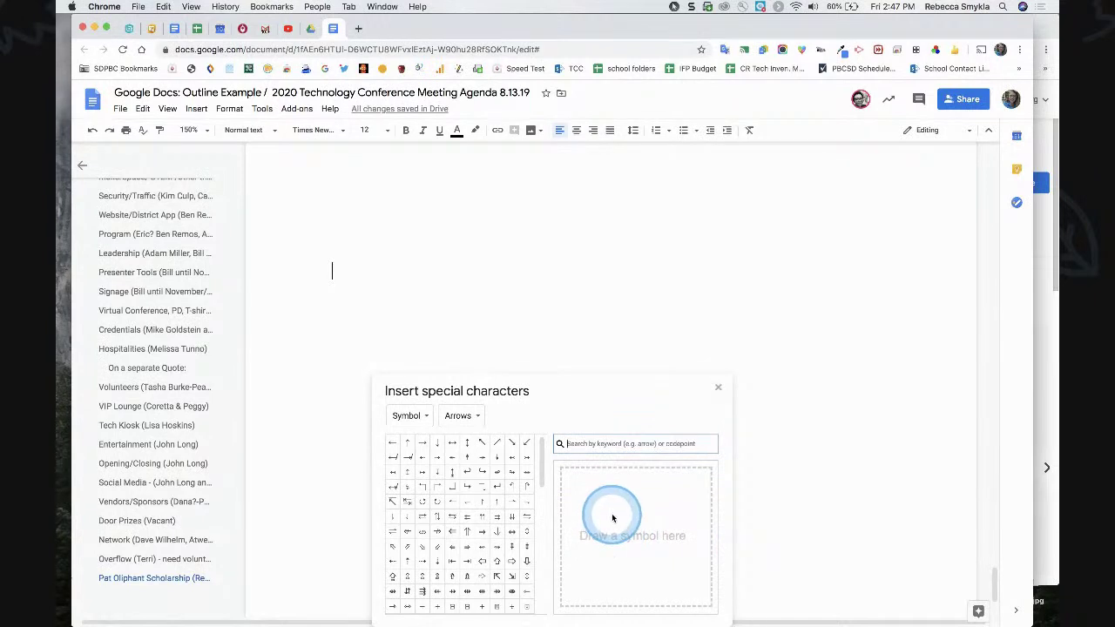
pyautogui.moveTo(612, 514); pyautogui.dragTo(612, 564)
pyautogui.moveTo(635, 514); pyautogui.dragTo(637, 561)
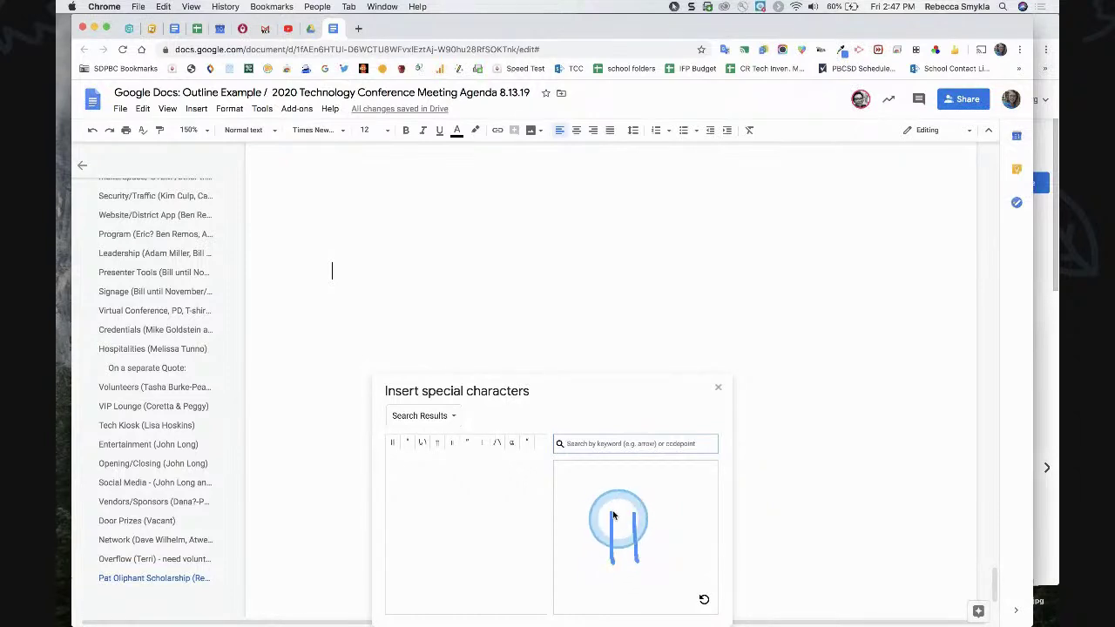
pyautogui.moveTo(591, 516); pyautogui.dragTo(649, 515)
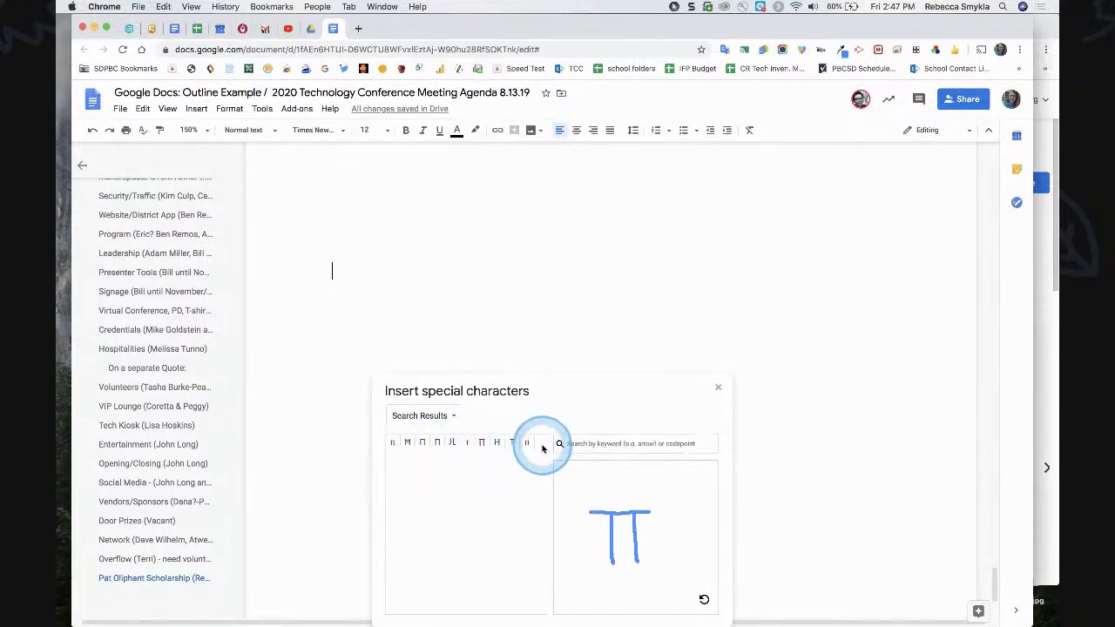
pyautogui.click(704, 600)
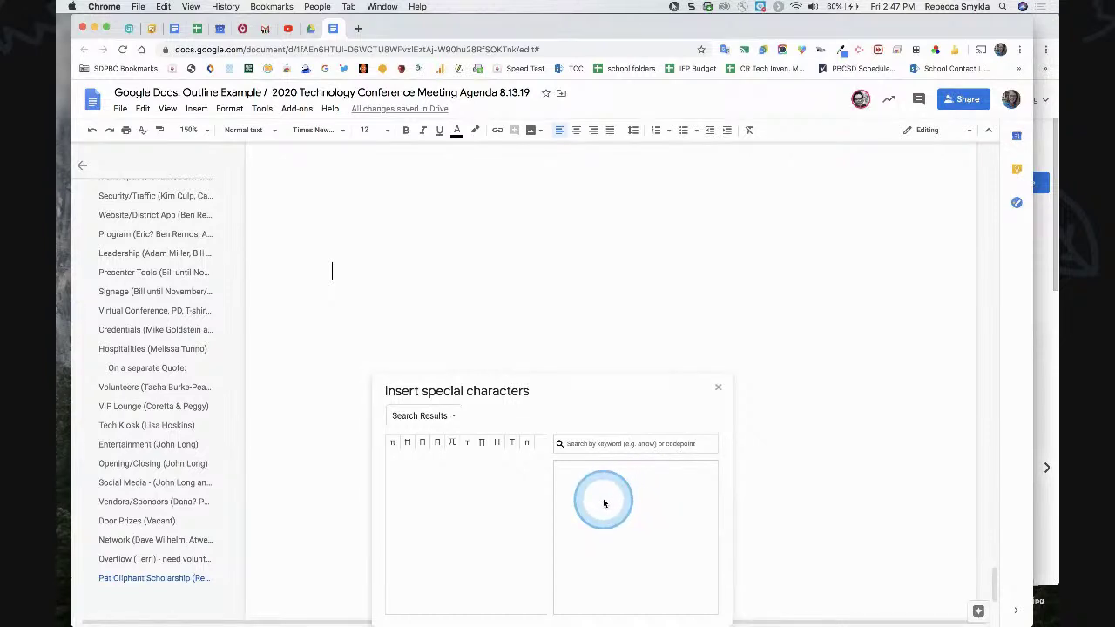
# Find a special character by sketching three stacked horizontal lines, and insert the Identical To symbol twice
pyautogui.moveTo(596, 497)
pyautogui.mouseDown()
pyautogui.moveTo(665, 498)
pyautogui.moveTo(666, 510)
pyautogui.moveTo(637, 528)
pyautogui.moveTo(665, 525)
pyautogui.mouseUp()
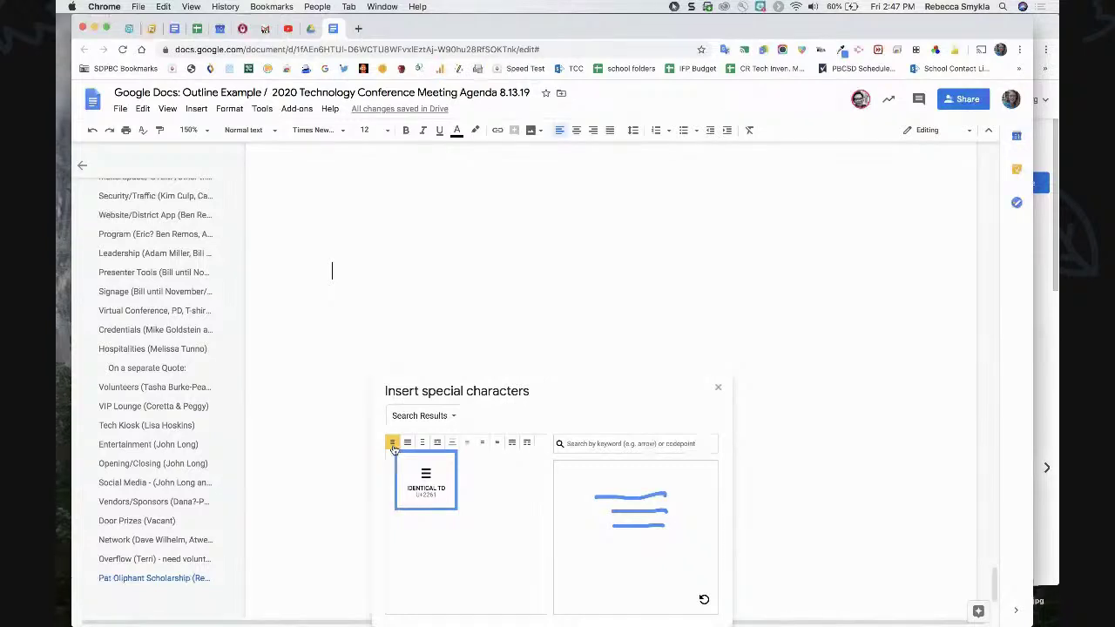
pyautogui.click(392, 445)
pyautogui.click(374, 266)
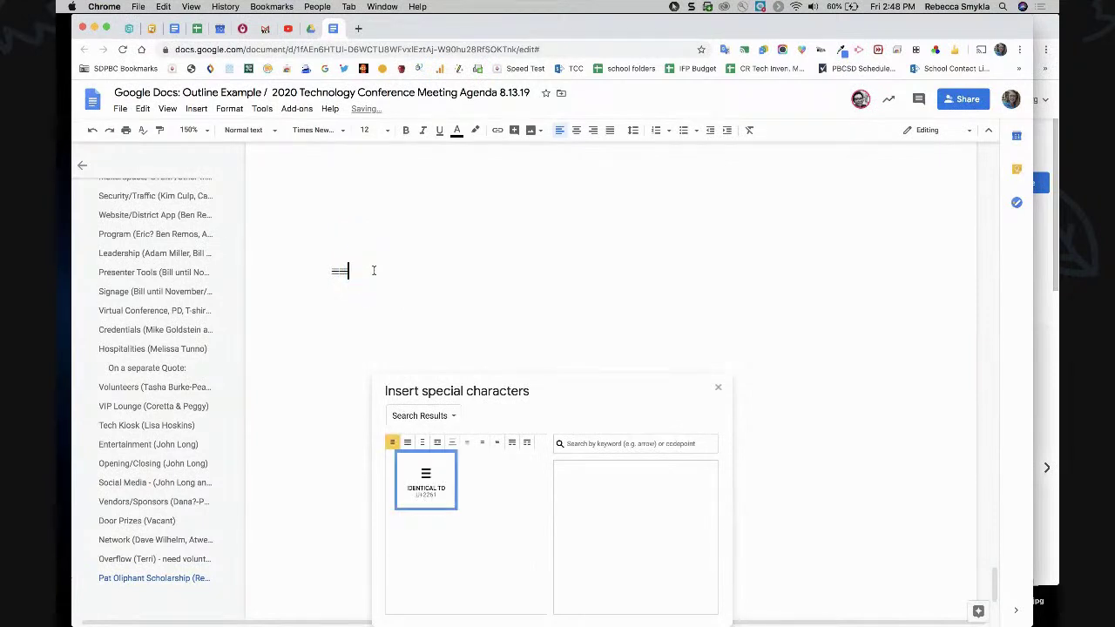
pyautogui.click(371, 272)
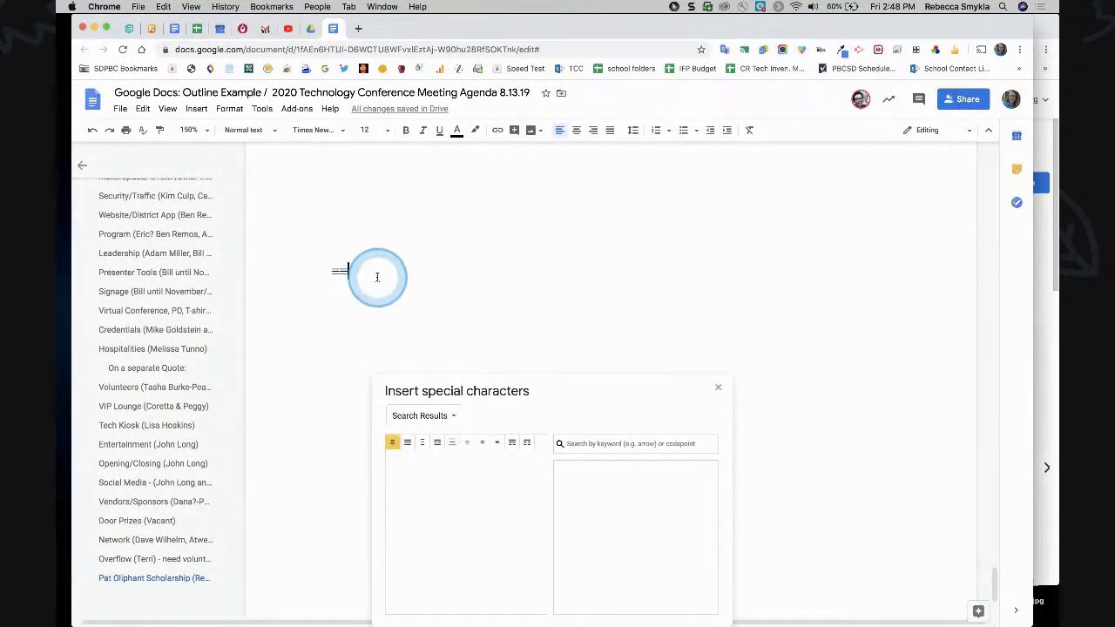
# Search the special characters by sketching a circle, examine the matching symbols and close the special characters dialog
pyautogui.moveTo(635, 504)
pyautogui.mouseDown()
pyautogui.moveTo(592, 544)
pyautogui.moveTo(650, 518)
pyautogui.moveTo(628, 498)
pyautogui.mouseUp()
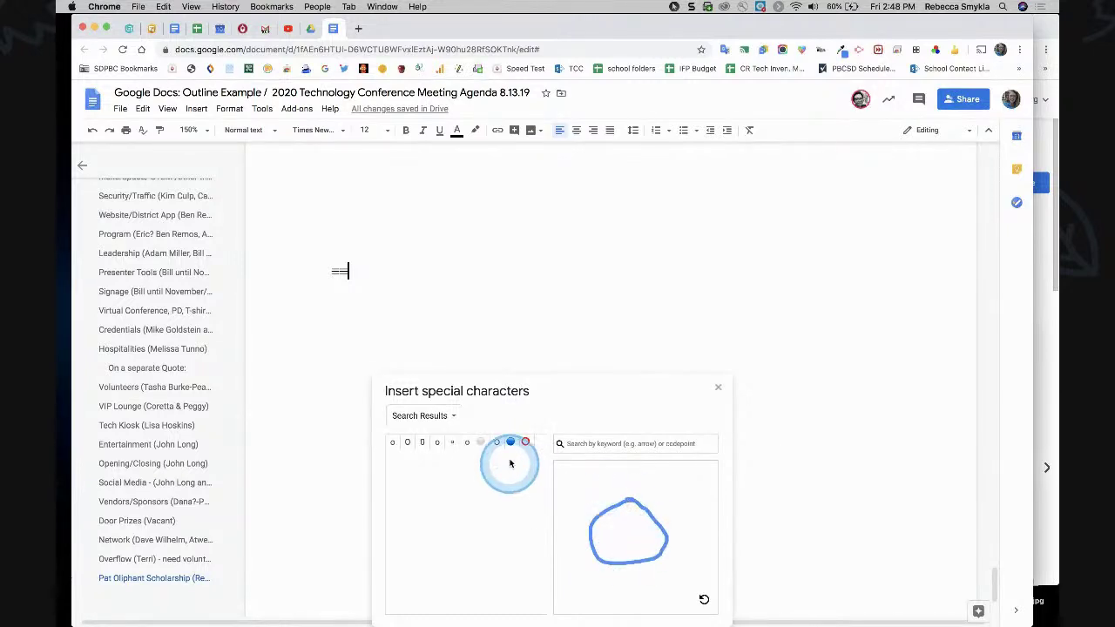
pyautogui.click(526, 444)
pyautogui.click(510, 443)
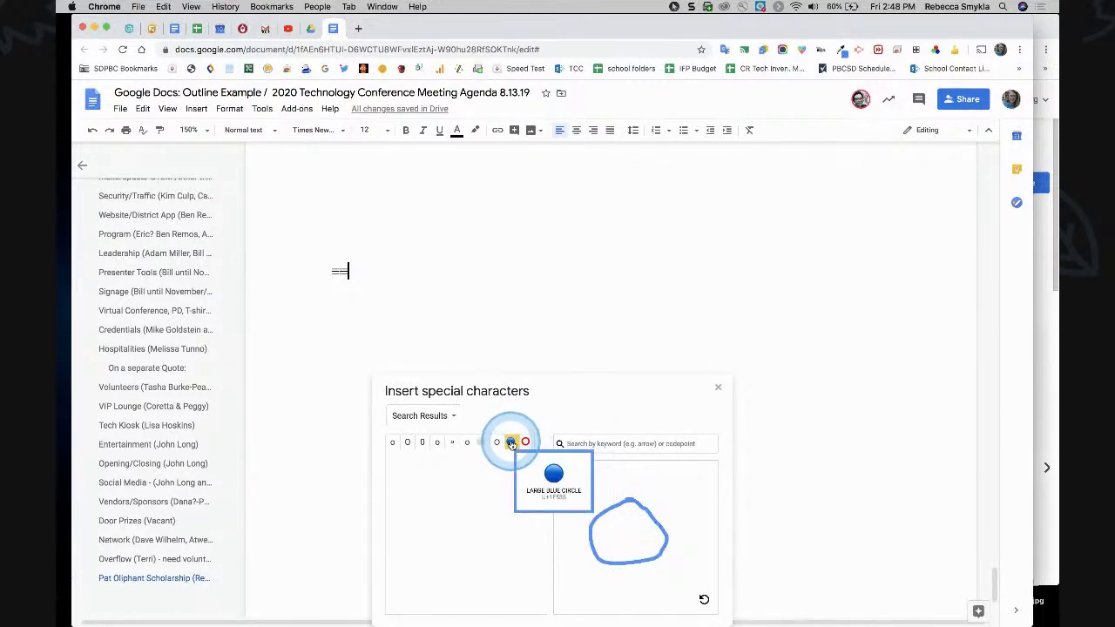
pyautogui.click(527, 444)
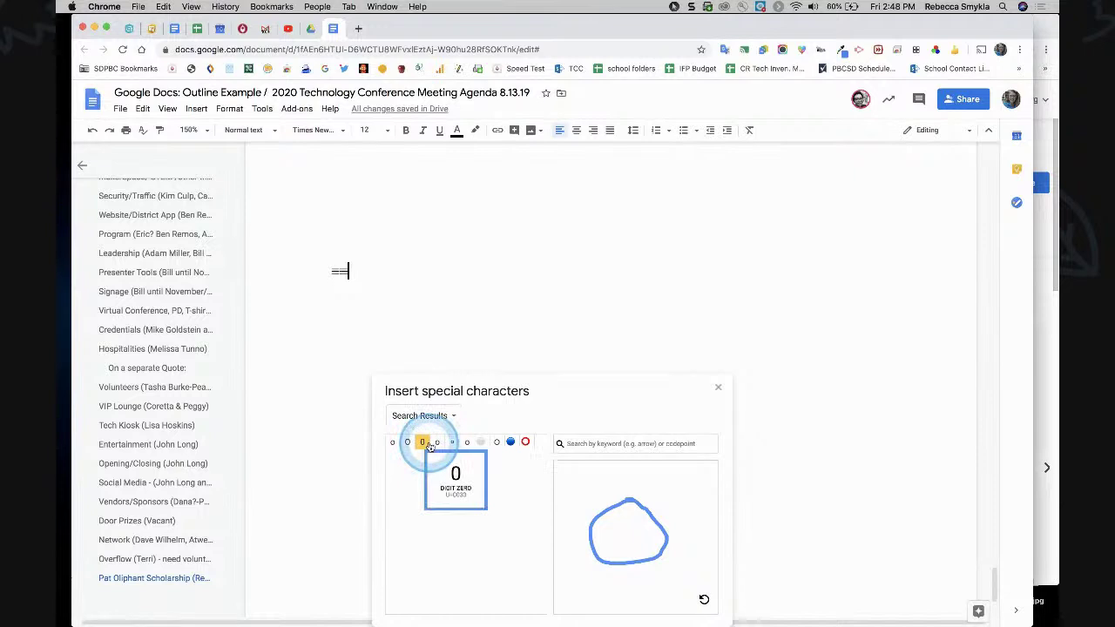
pyautogui.click(718, 388)
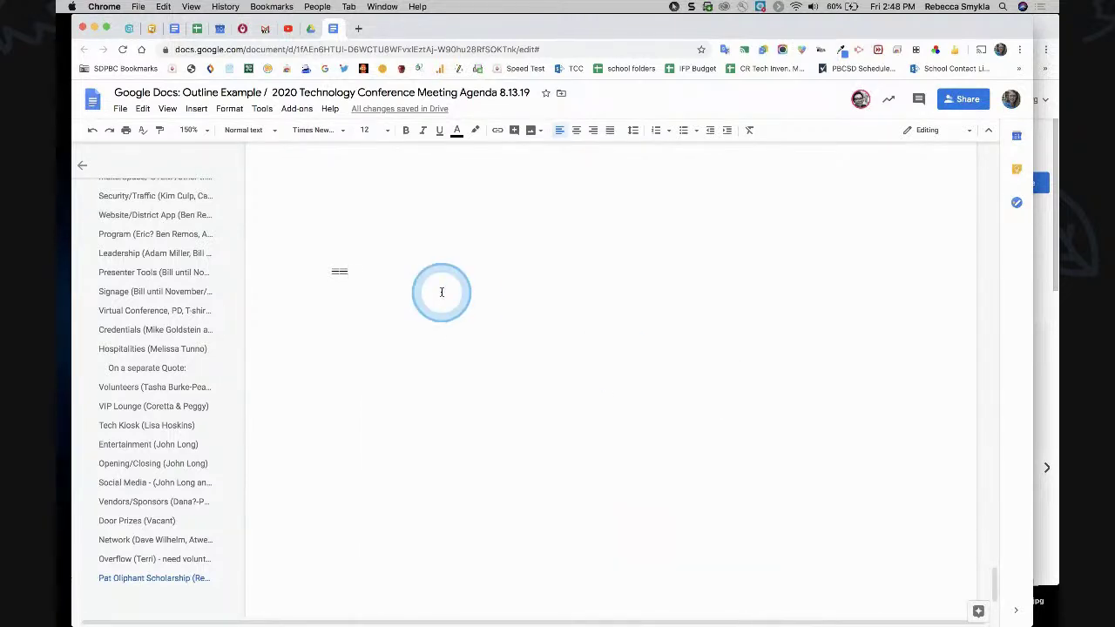
# Undo the insertion of the Identical To symbols
pyautogui.click(92, 132)
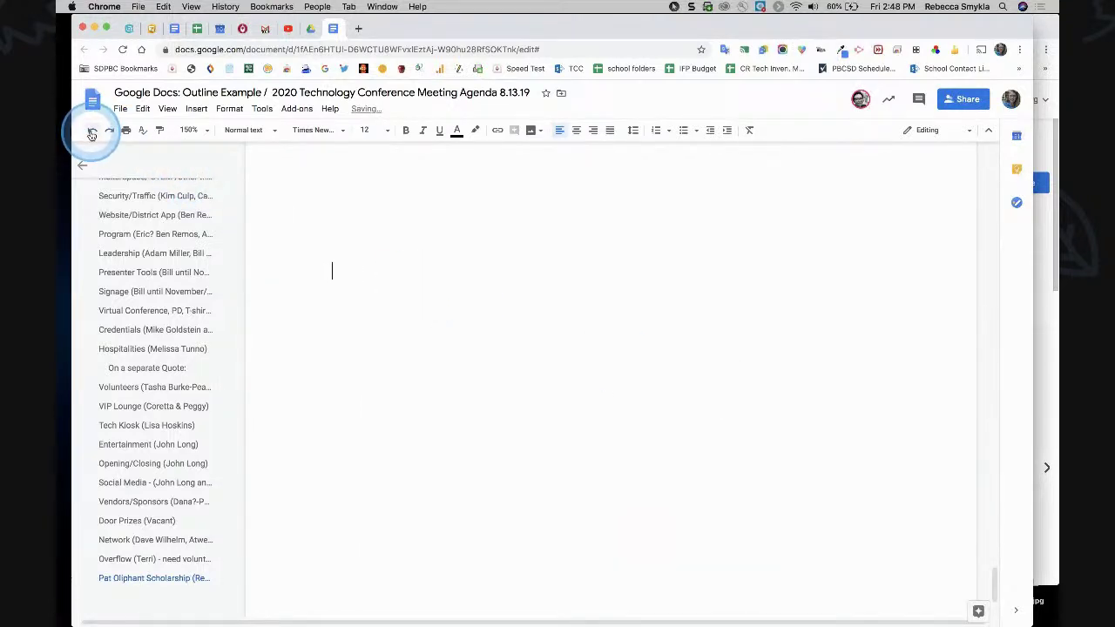
pyautogui.click(373, 221)
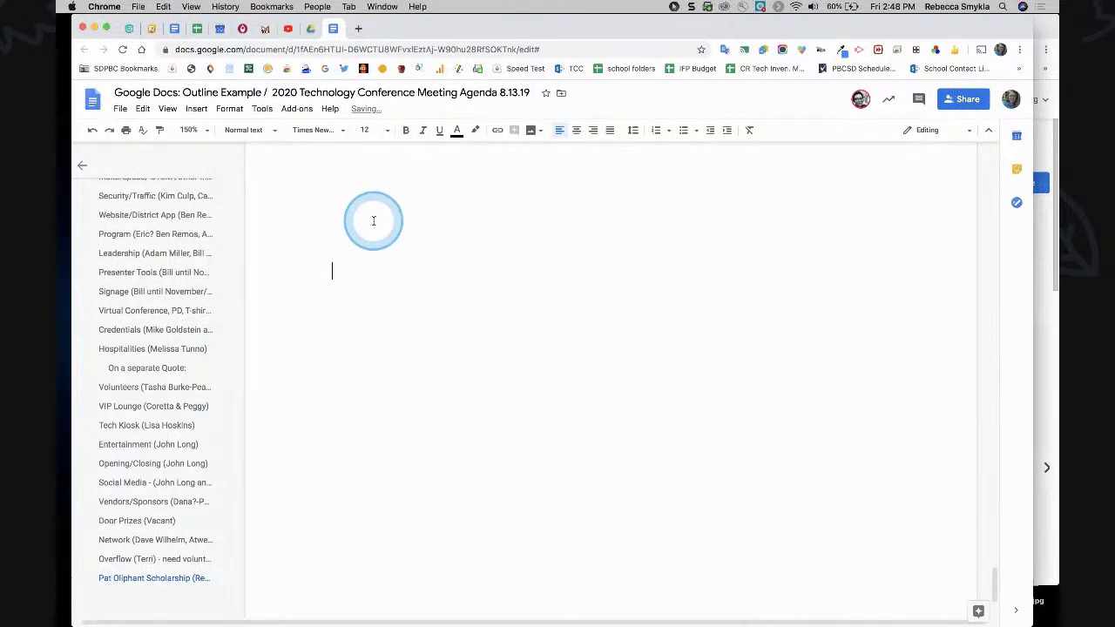
pyautogui.click(341, 164)
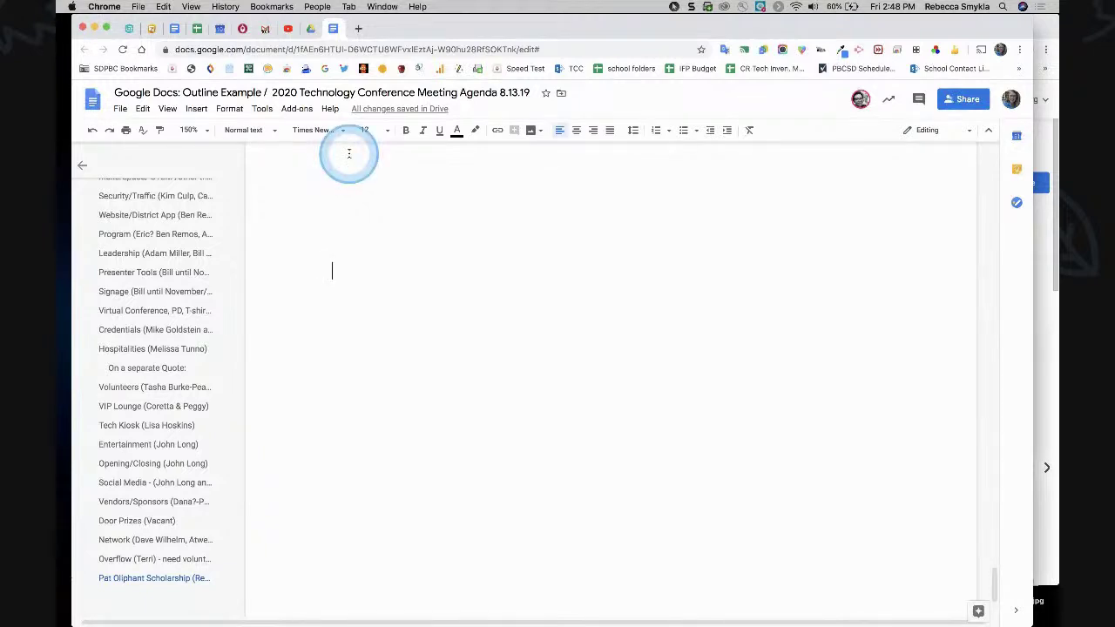
# Insert the equation a + b = 1/4 in the blank area at the document's end
pyautogui.click(197, 108)
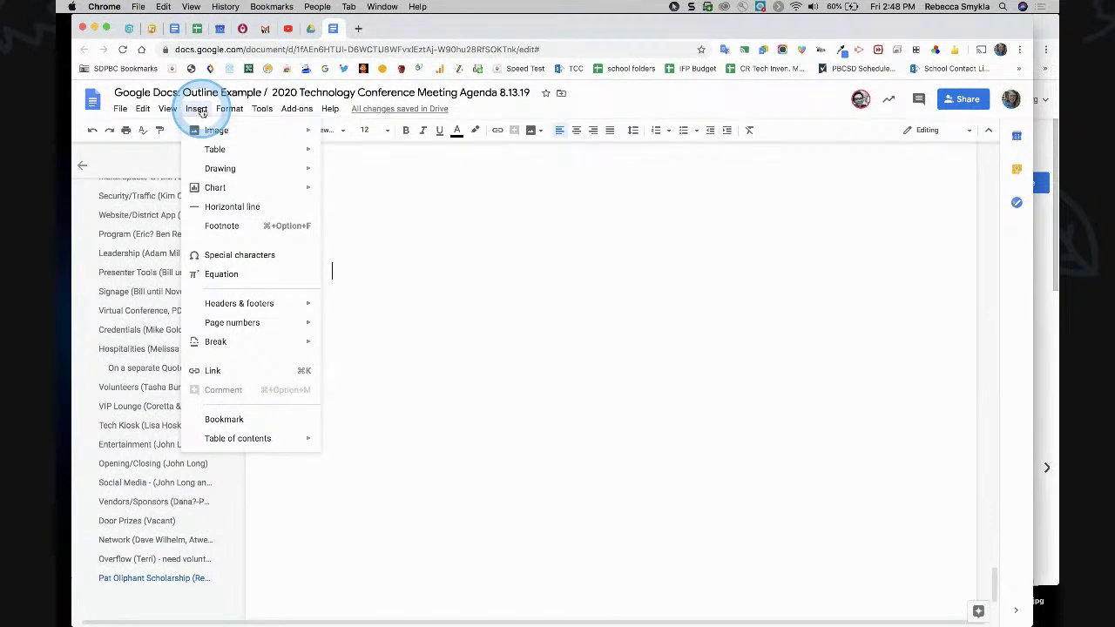
pyautogui.click(223, 275)
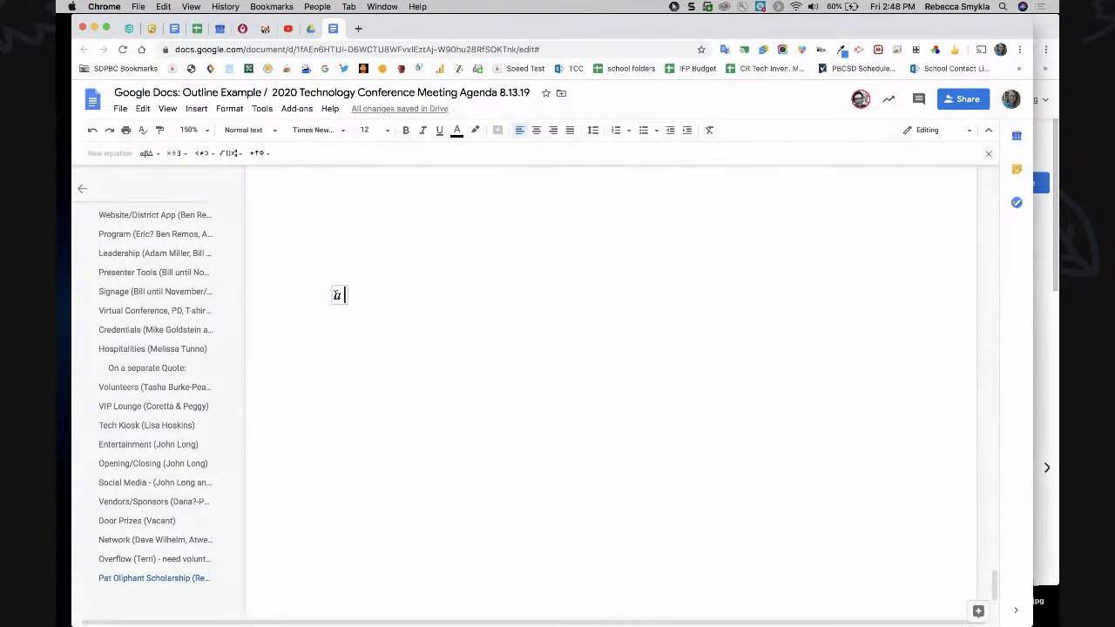
pyautogui.click(337, 294)
pyautogui.write('+ ')
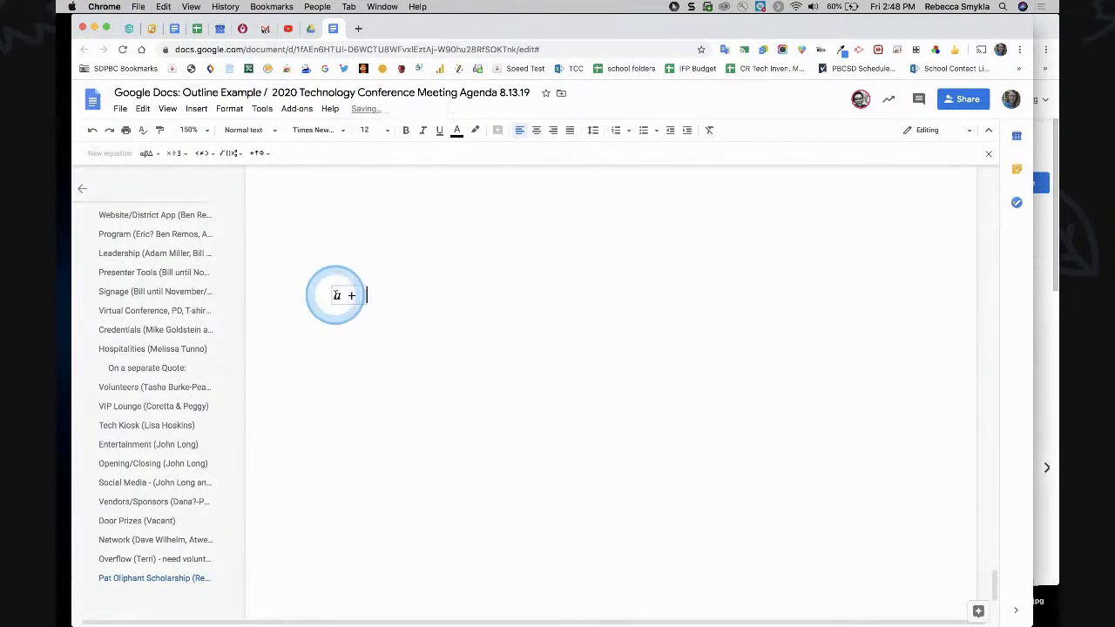
pyautogui.write('b')
pyautogui.click(336, 294)
pyautogui.press('BackSpace')
pyautogui.write('=')
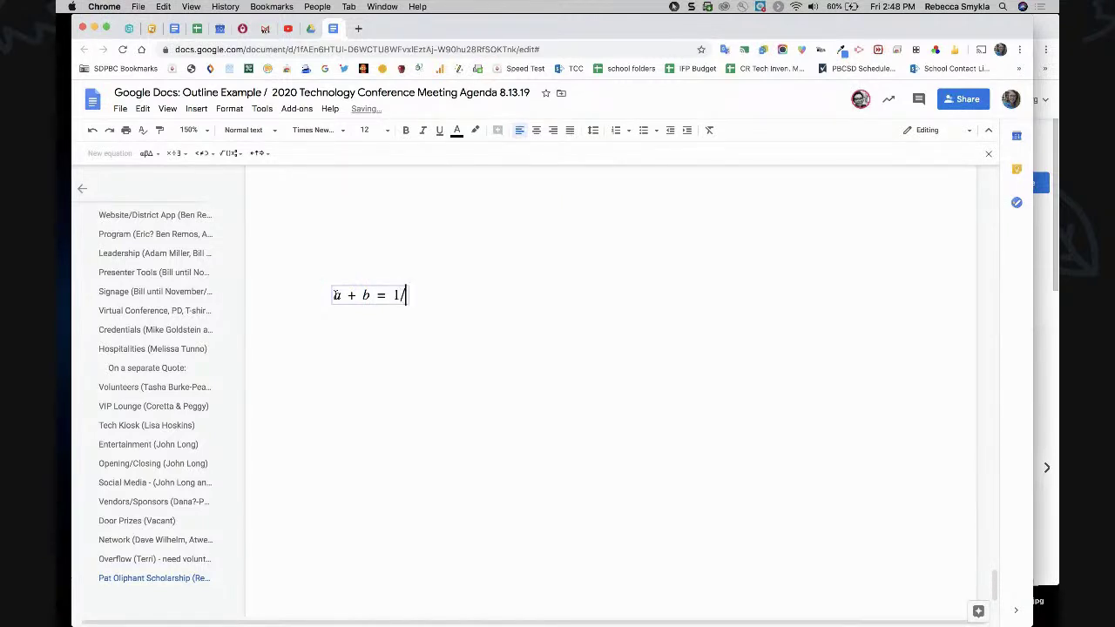
pyautogui.write('1/4')
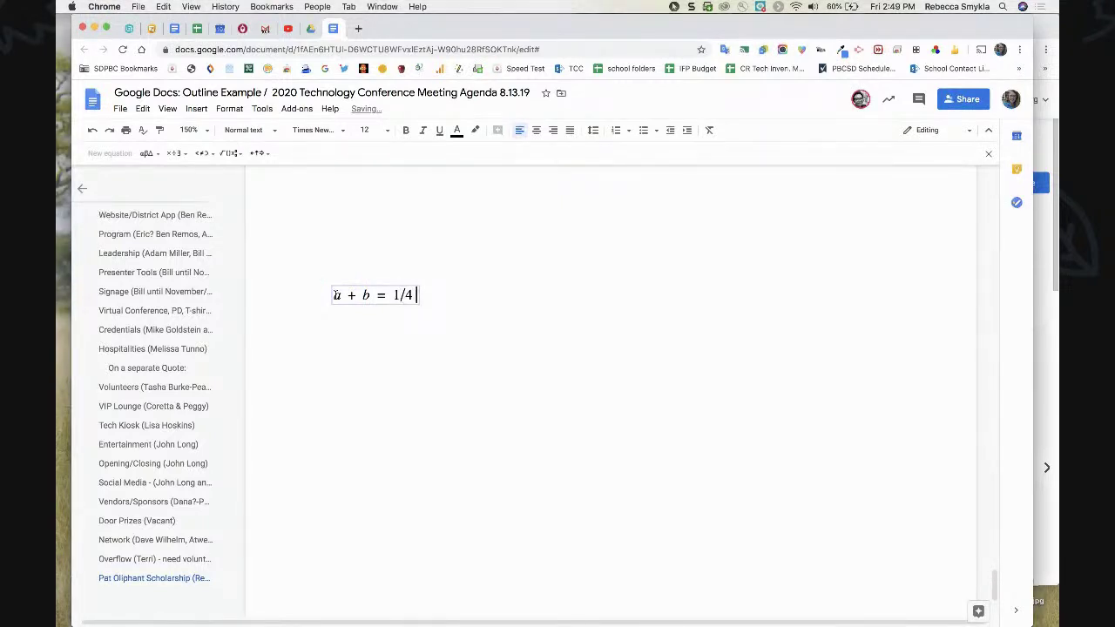
pyautogui.click(403, 305)
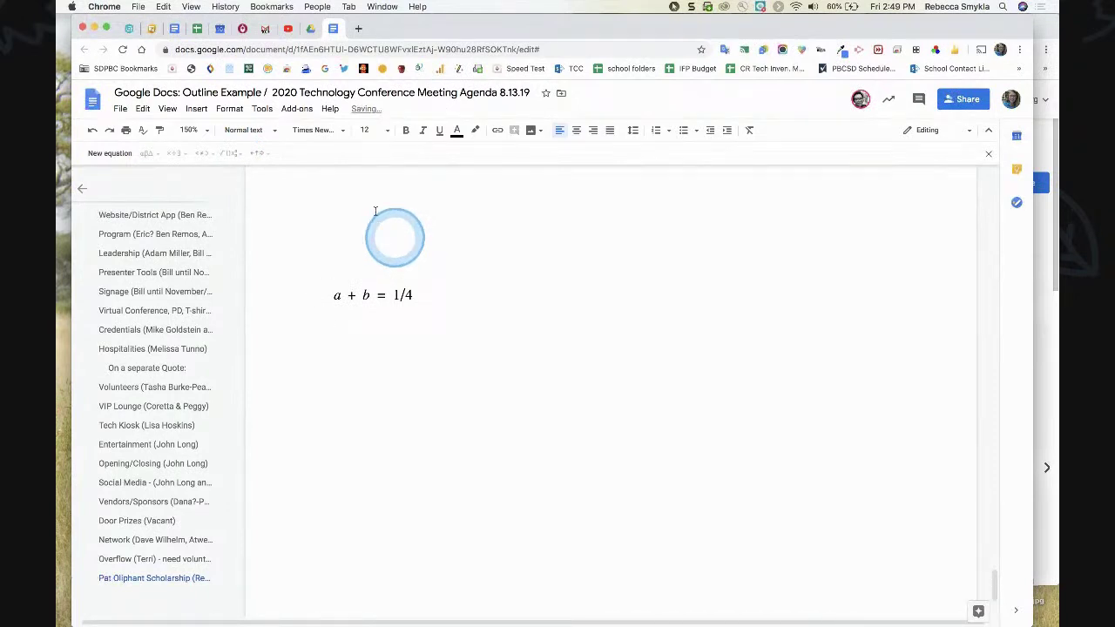
# Insert a second equation below the first with the stacked fraction 1/4, followed by an x as plain text
pyautogui.click(196, 108)
pyautogui.click(209, 275)
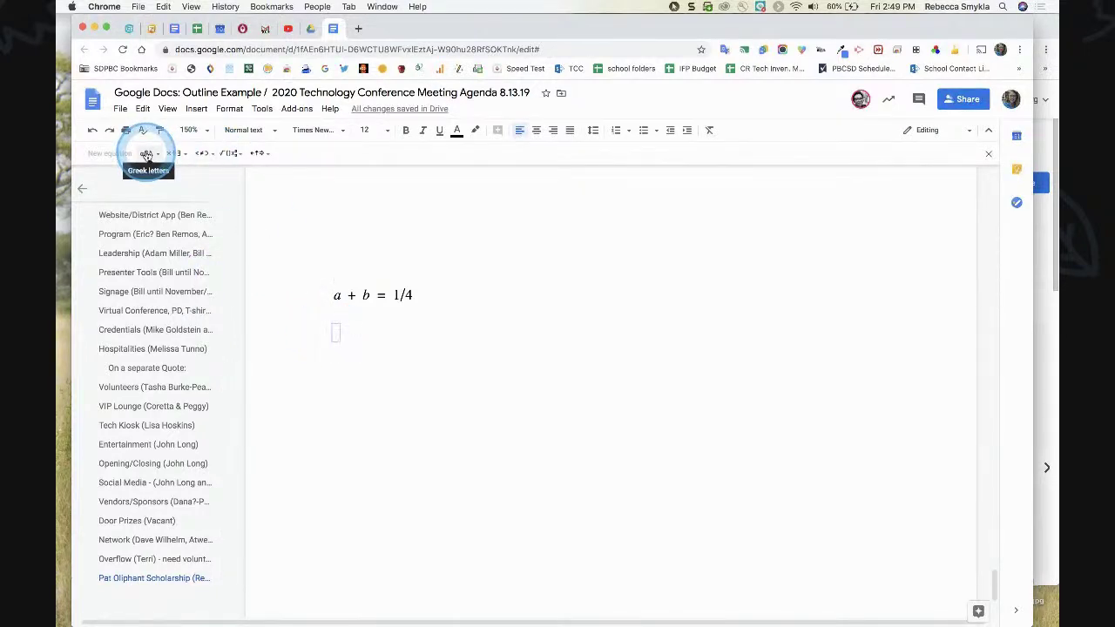
pyautogui.click(226, 155)
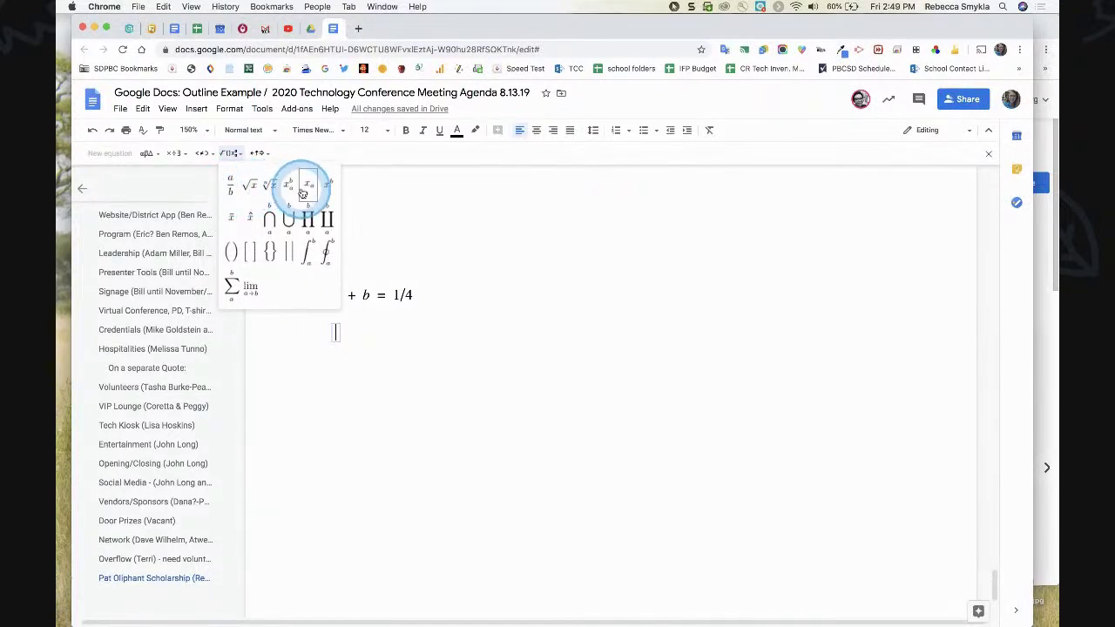
pyautogui.click(234, 187)
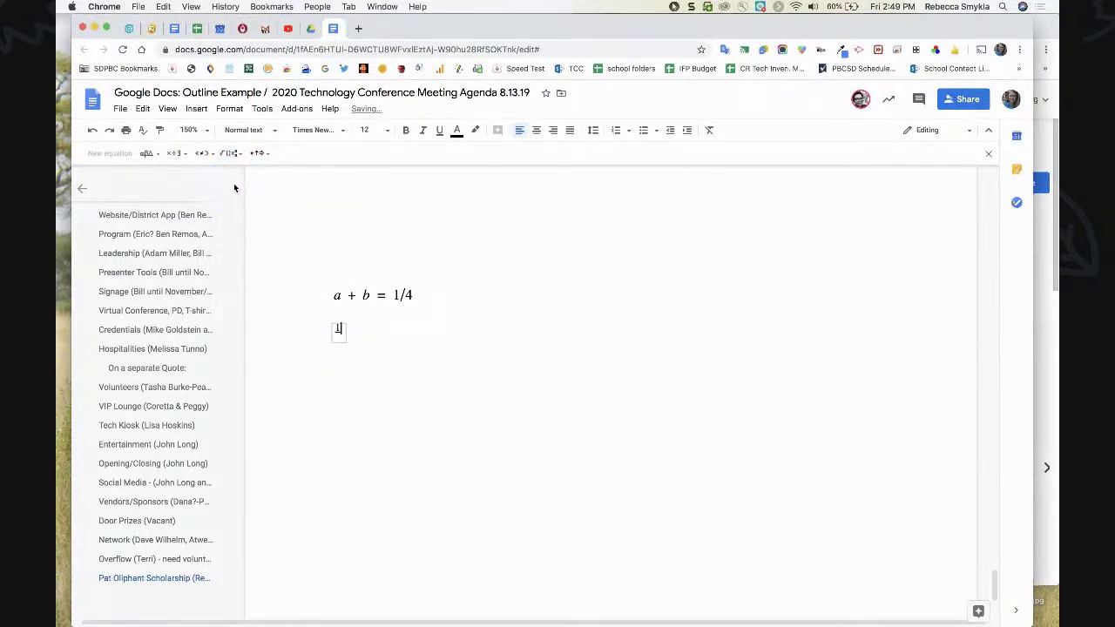
pyautogui.write('/4')
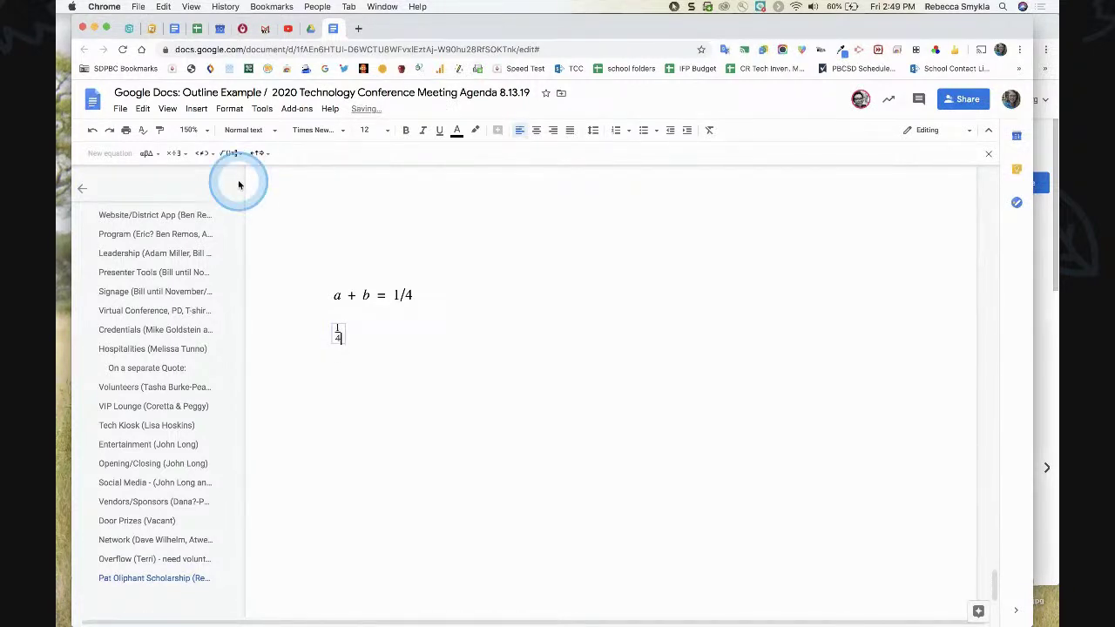
pyautogui.click(384, 354)
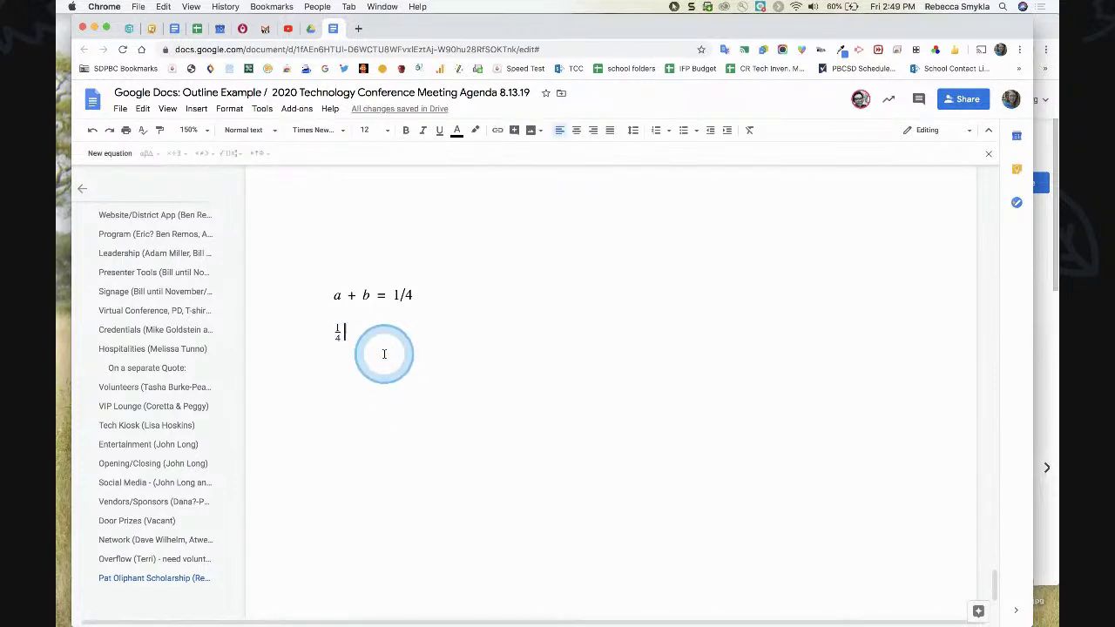
pyautogui.write('x')
pyautogui.click(383, 349)
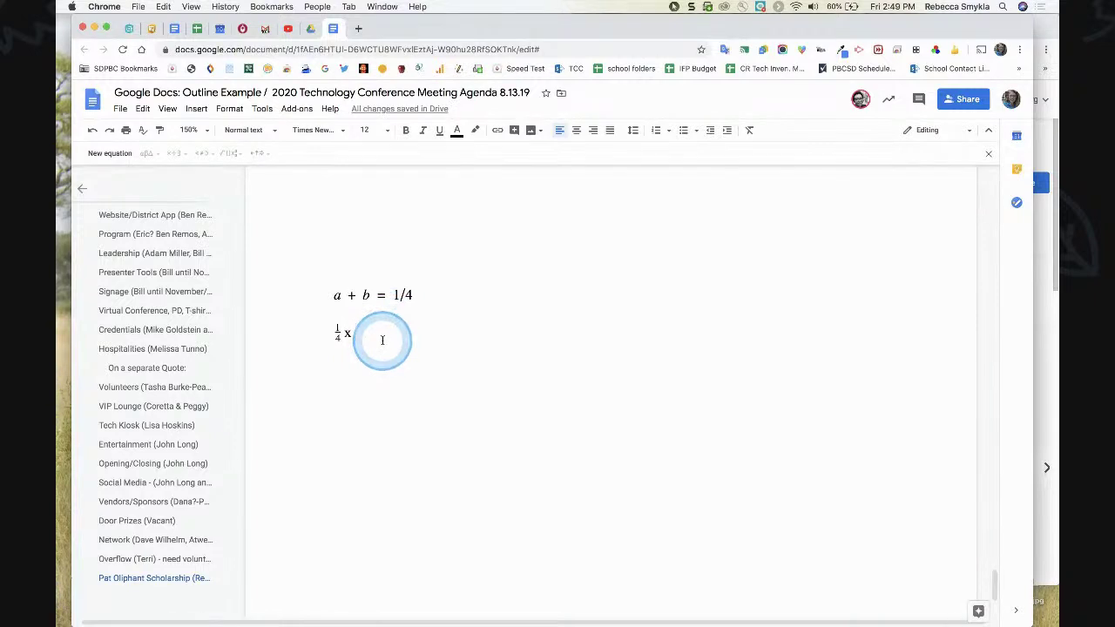
# Delete both equations at the document's end and return to the beginning of the agenda
pyautogui.moveTo(382, 339); pyautogui.dragTo(310, 283)
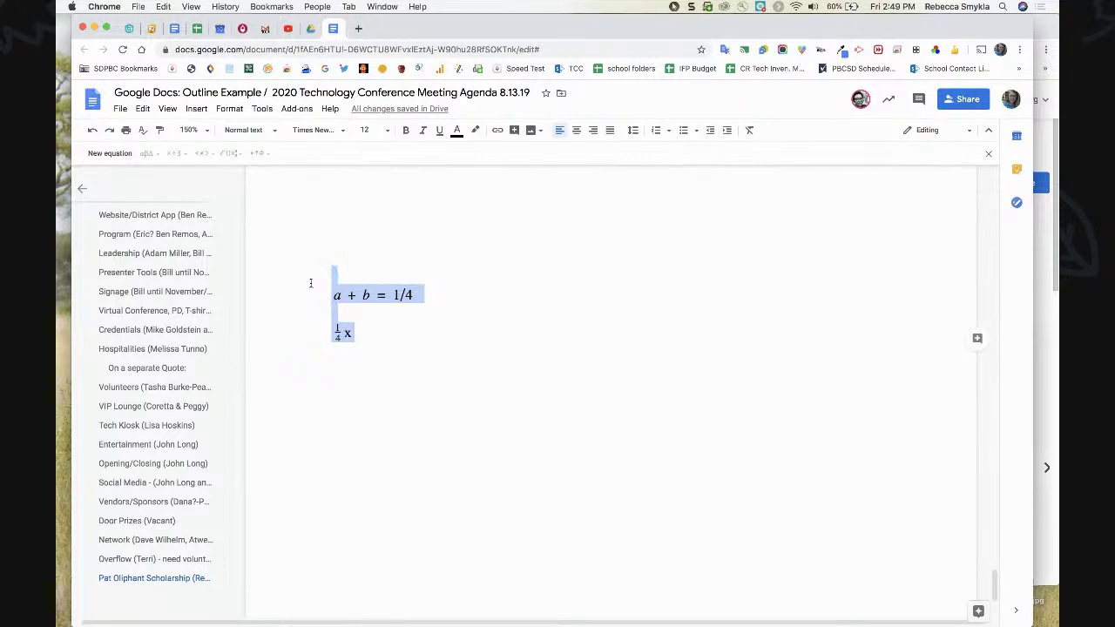
pyautogui.press('BackSpace')
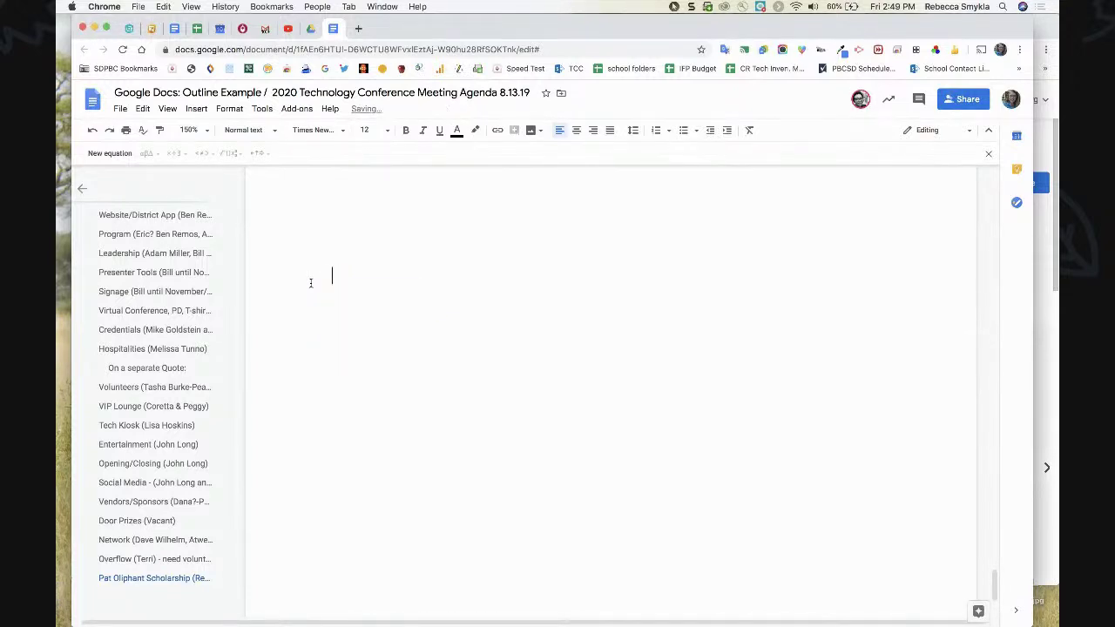
pyautogui.click(310, 283)
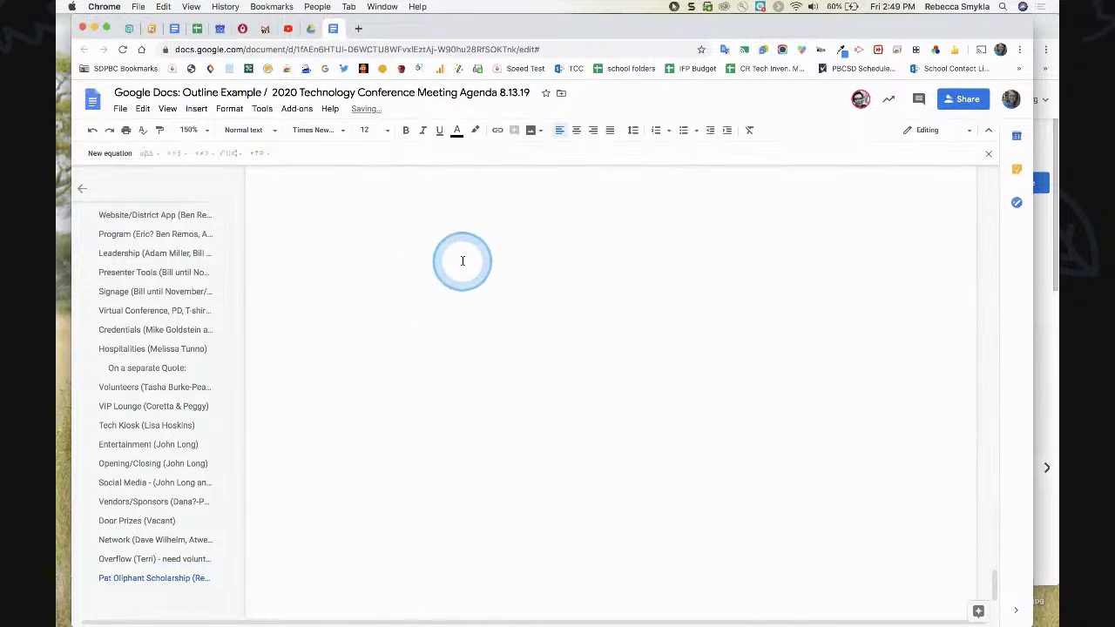
pyautogui.scroll(20, 462, 262)
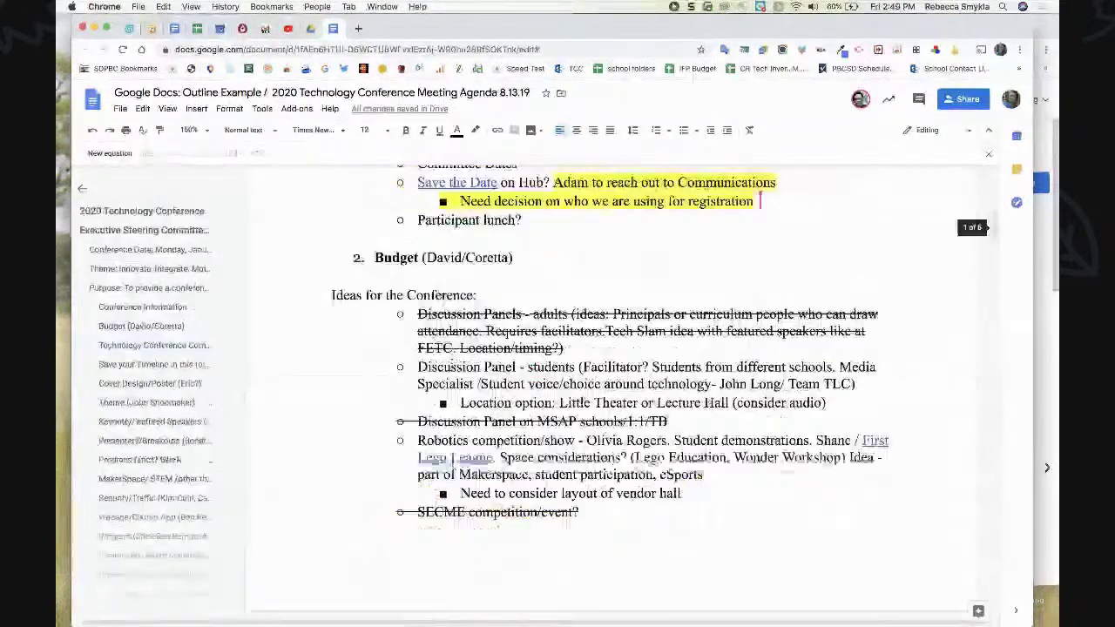
pyautogui.scroll(3, 452, 357)
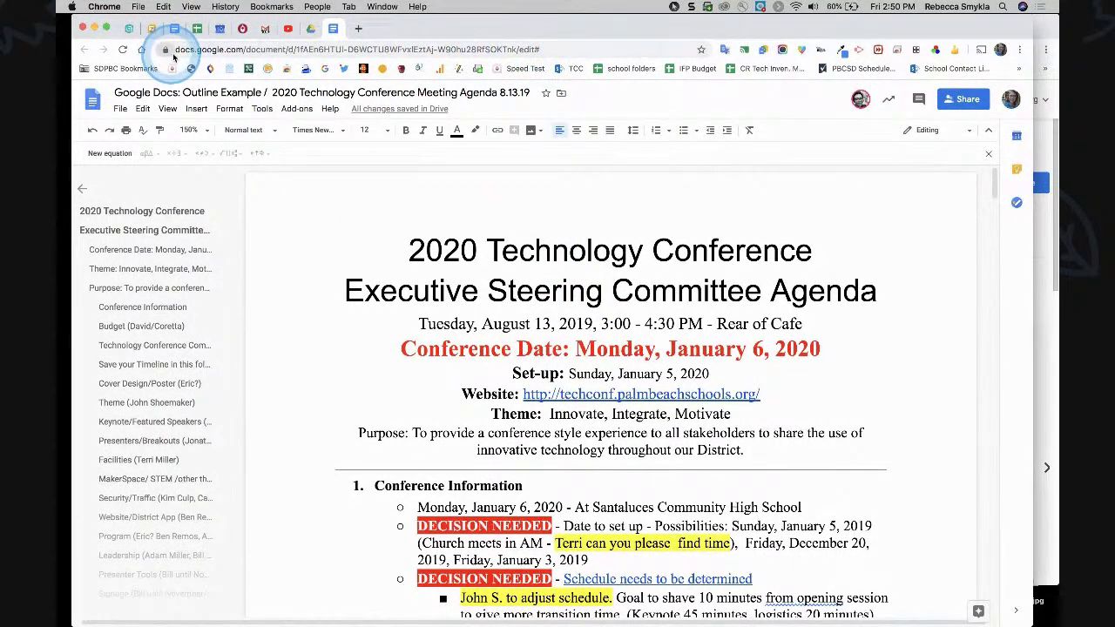
# Replace the "edit#" ending of the agenda document's URL with "copy" and load the address
pyautogui.click(548, 49)
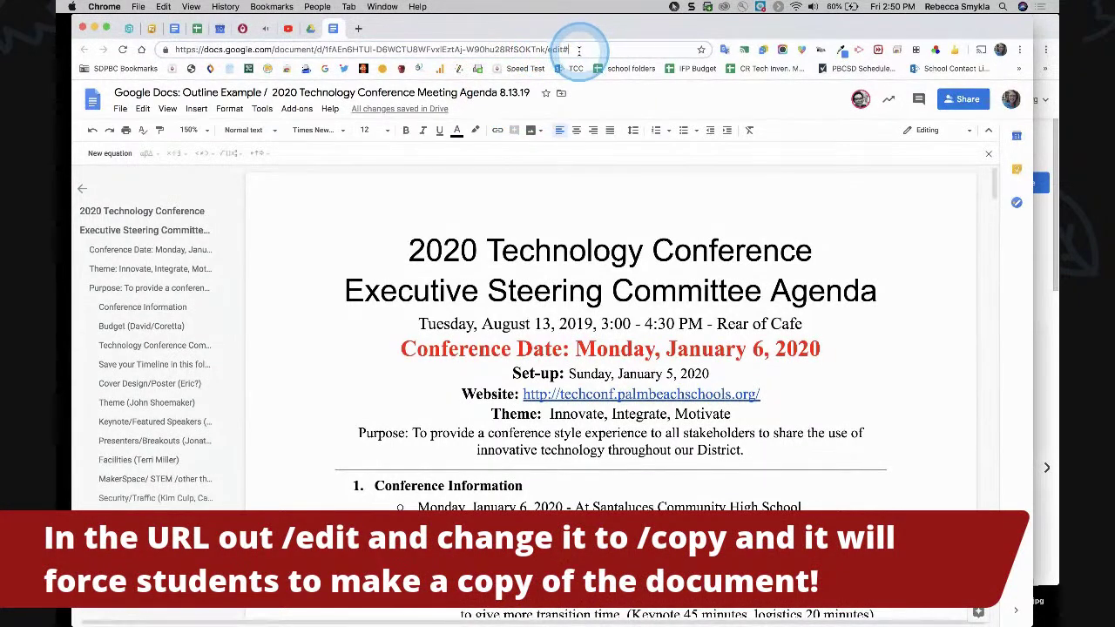
pyautogui.press('BackSpace')
pyautogui.press('BackSpace')
pyautogui.write('c')
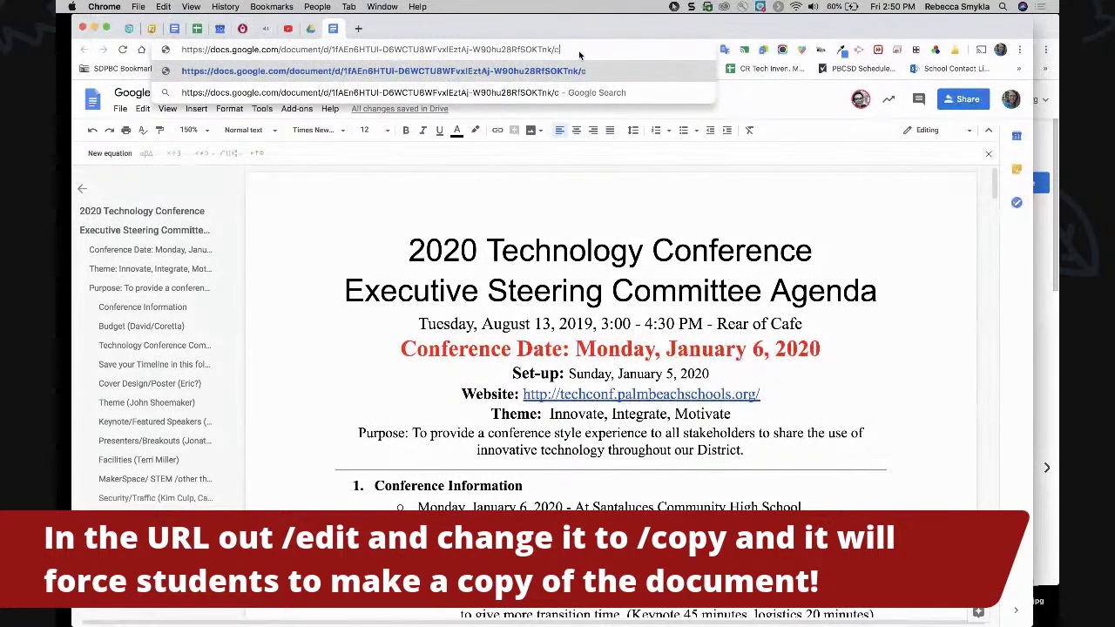
pyautogui.write('opy')
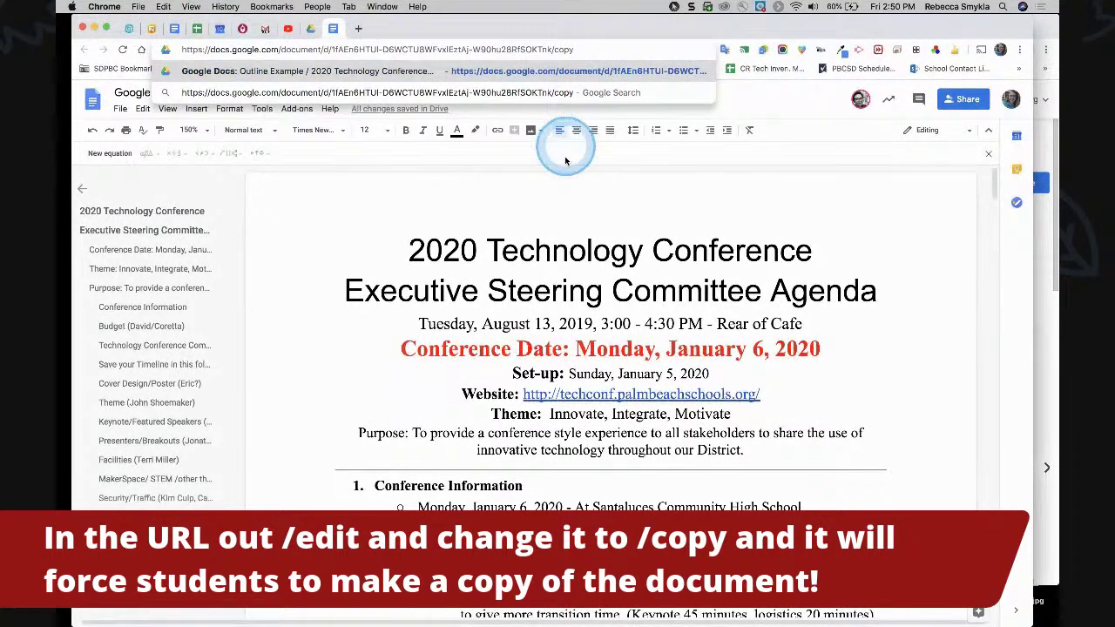
pyautogui.press('Return')
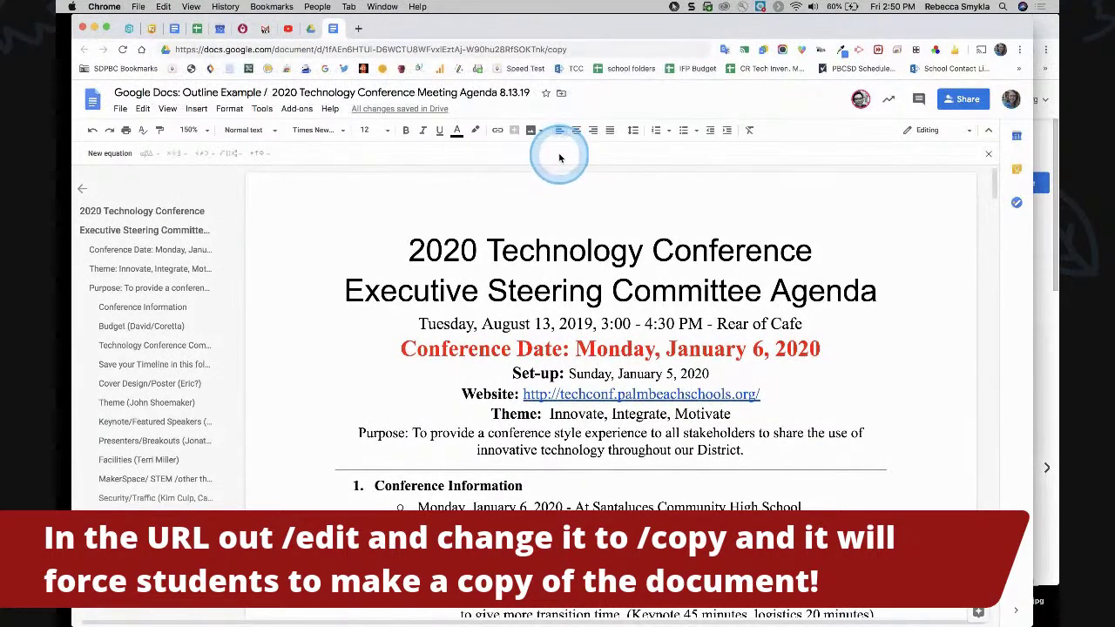
# Open the agenda's modified /copy link in a new tab and make a copy of the document
pyautogui.click(498, 50)
pyautogui.press('super+c')
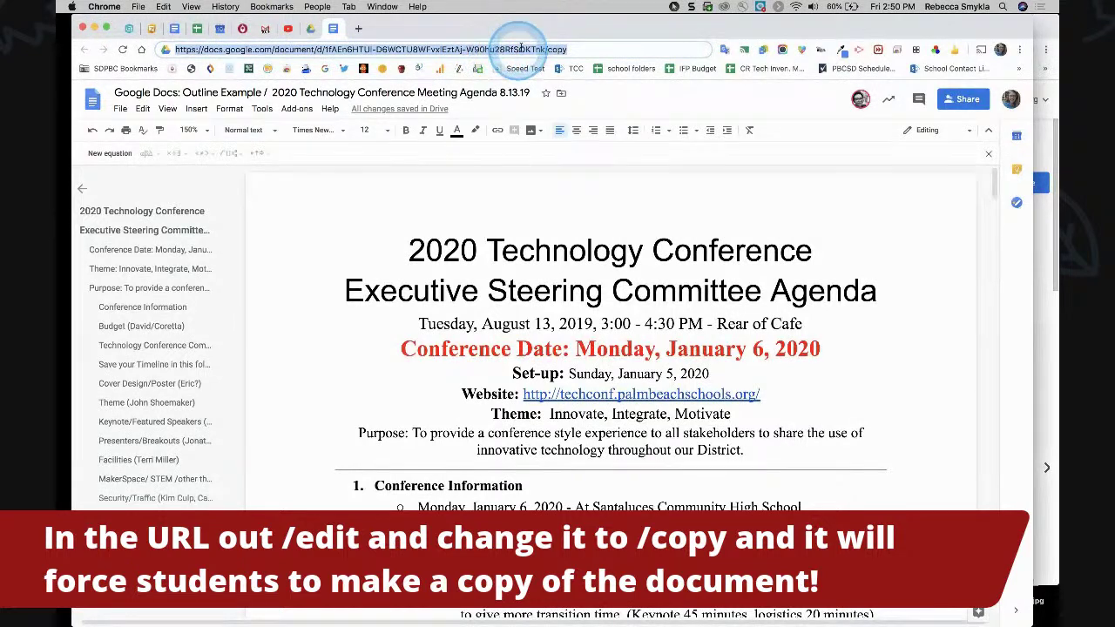
pyautogui.click(358, 29)
pyautogui.click(352, 49)
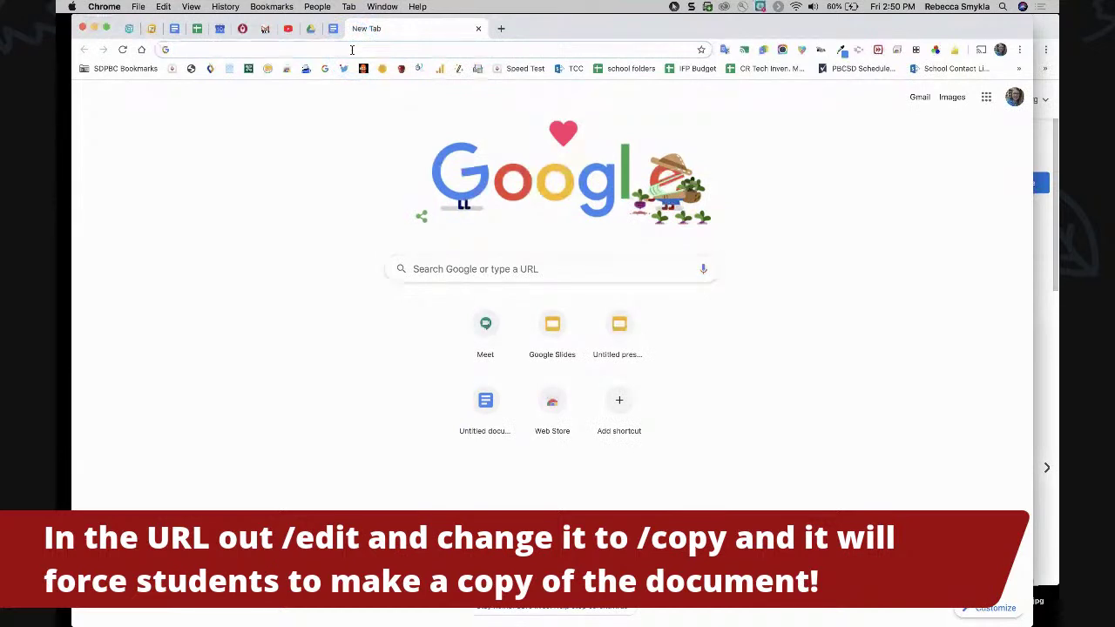
pyautogui.click(352, 49)
pyautogui.press('super+v')
pyautogui.press('Return')
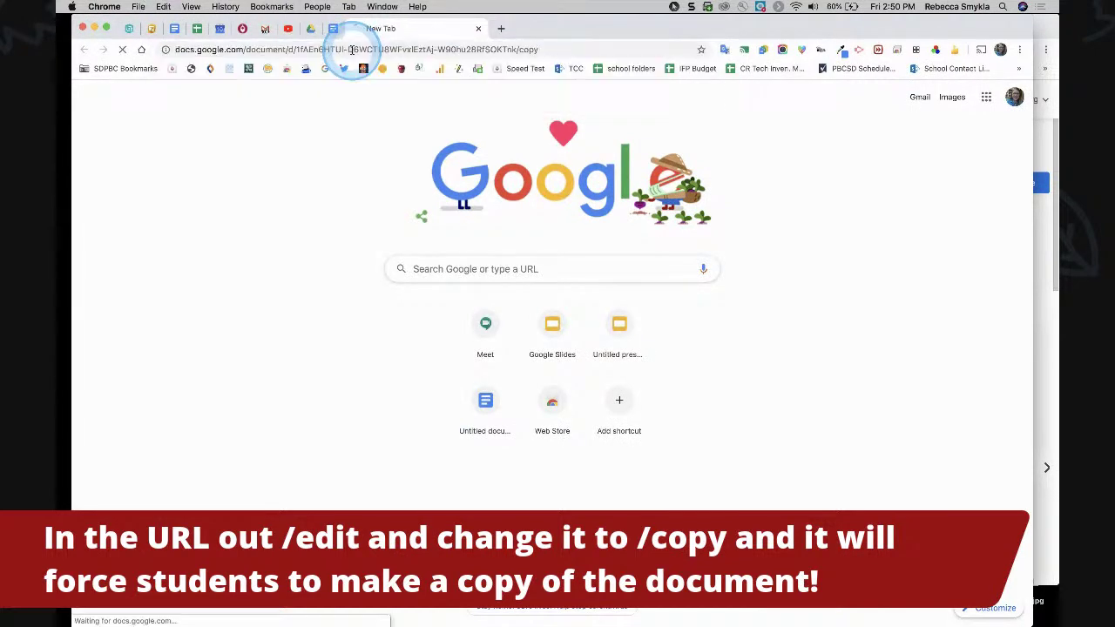
pyautogui.click(419, 416)
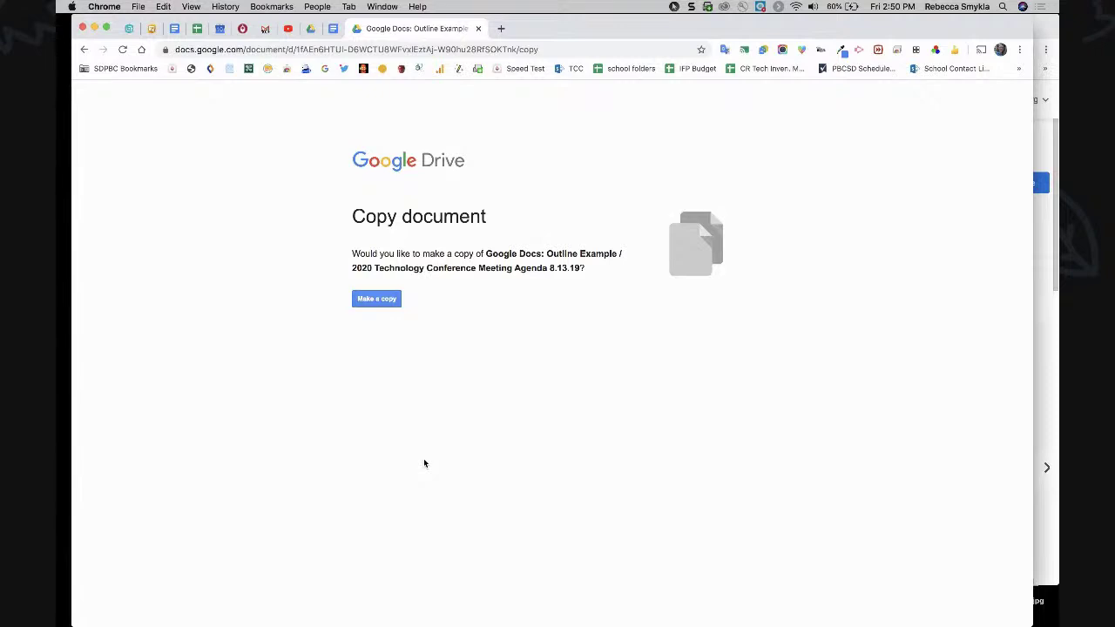
pyautogui.click(377, 298)
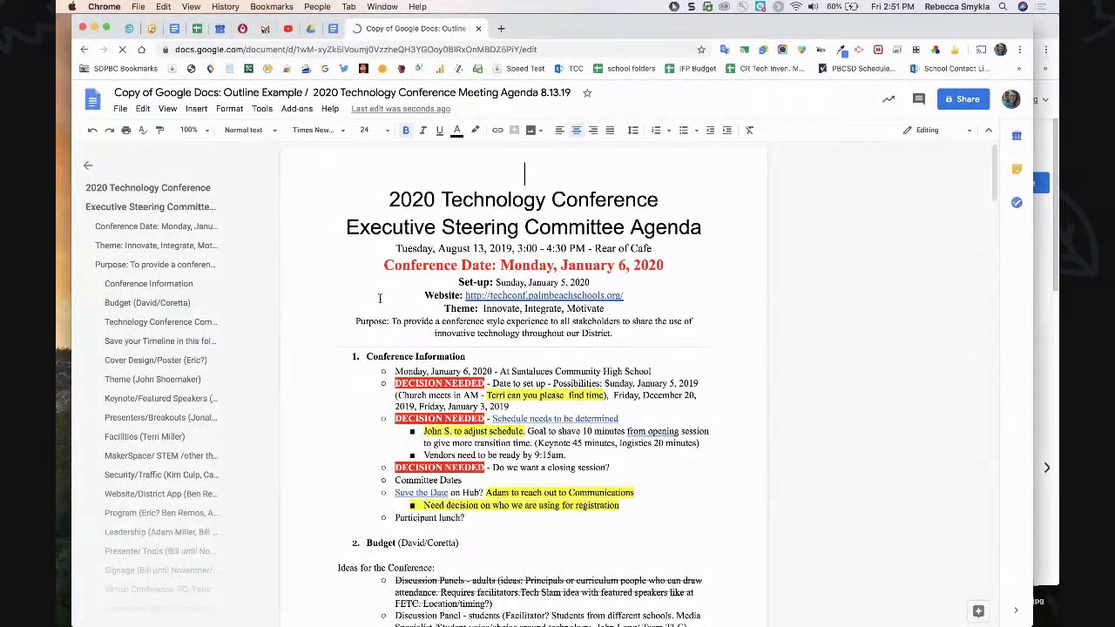
pyautogui.click(390, 180)
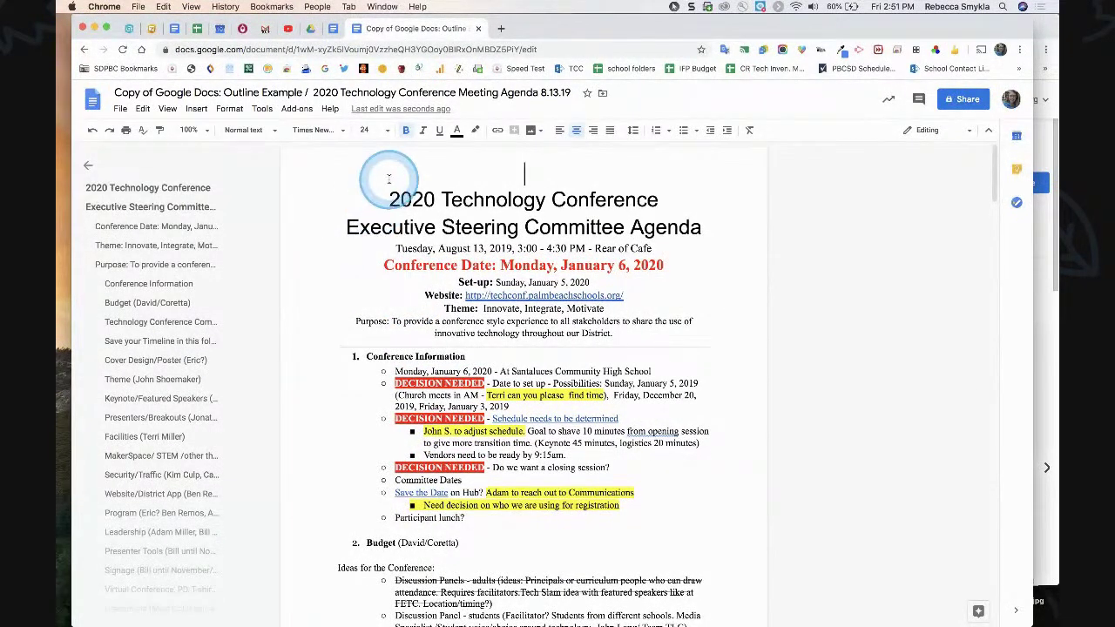
pyautogui.click(531, 50)
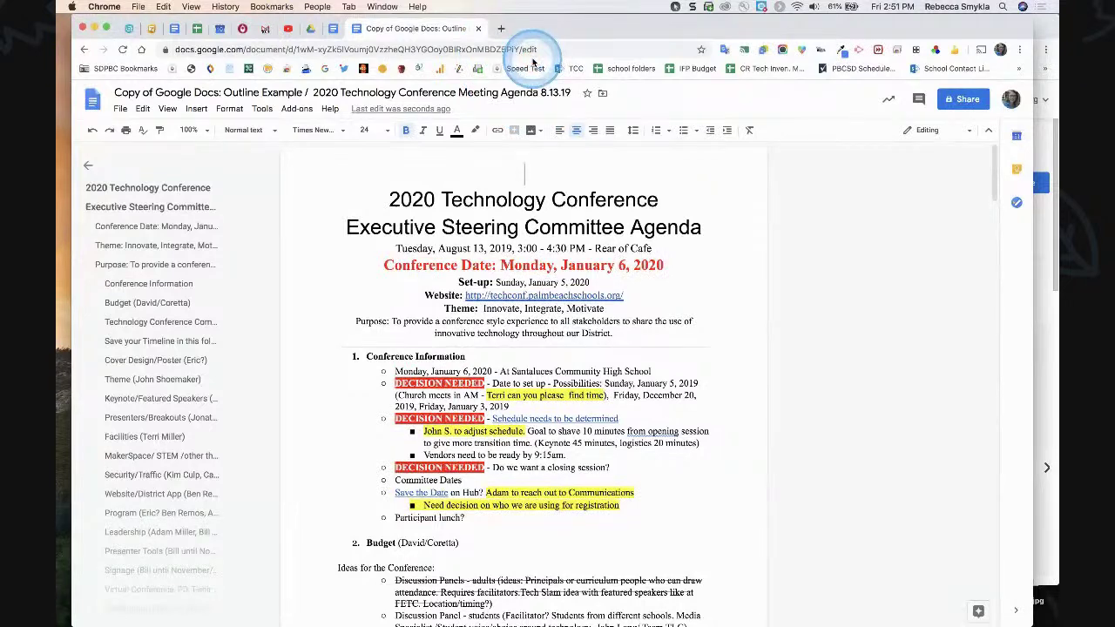
pyautogui.click(265, 31)
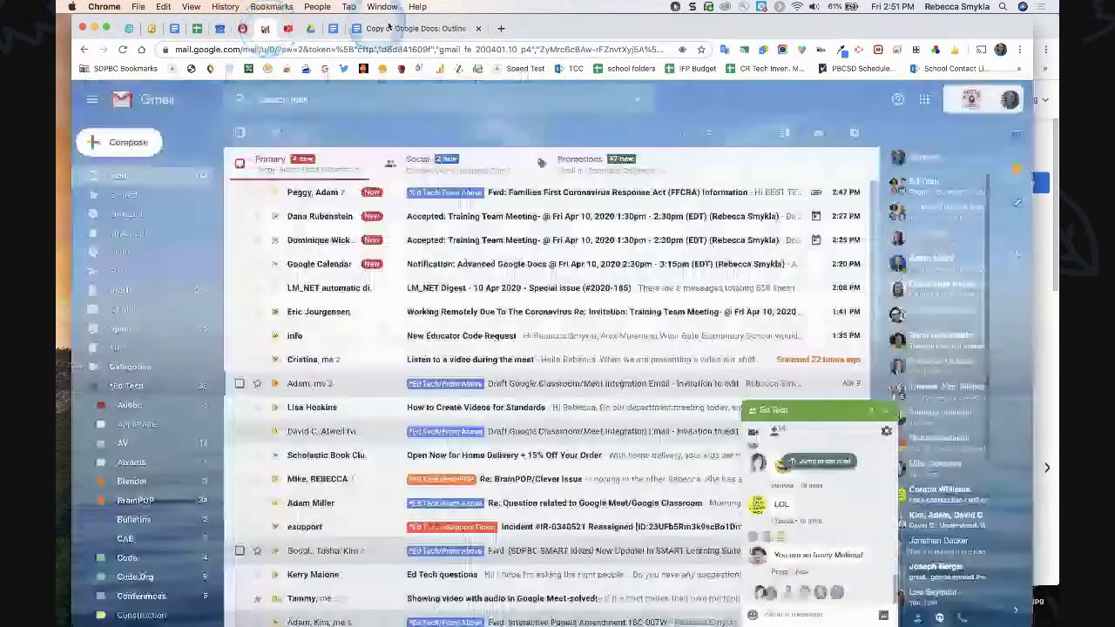
pyautogui.click(392, 29)
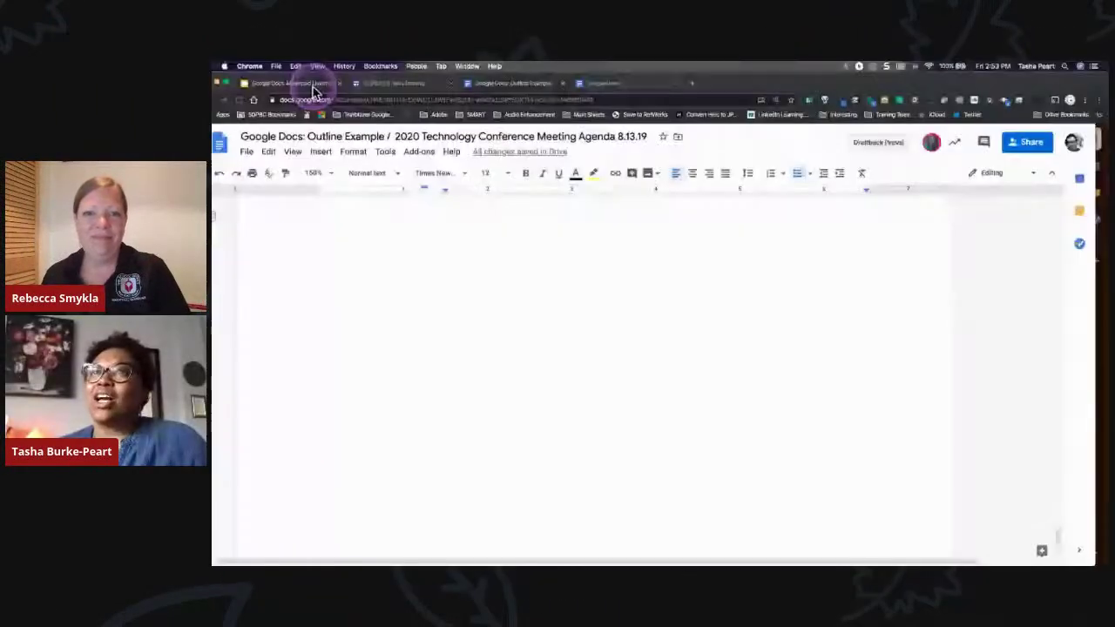
# Check the Advanced Tools slide and the template gallery, and return to the agenda document
pyautogui.click(313, 84)
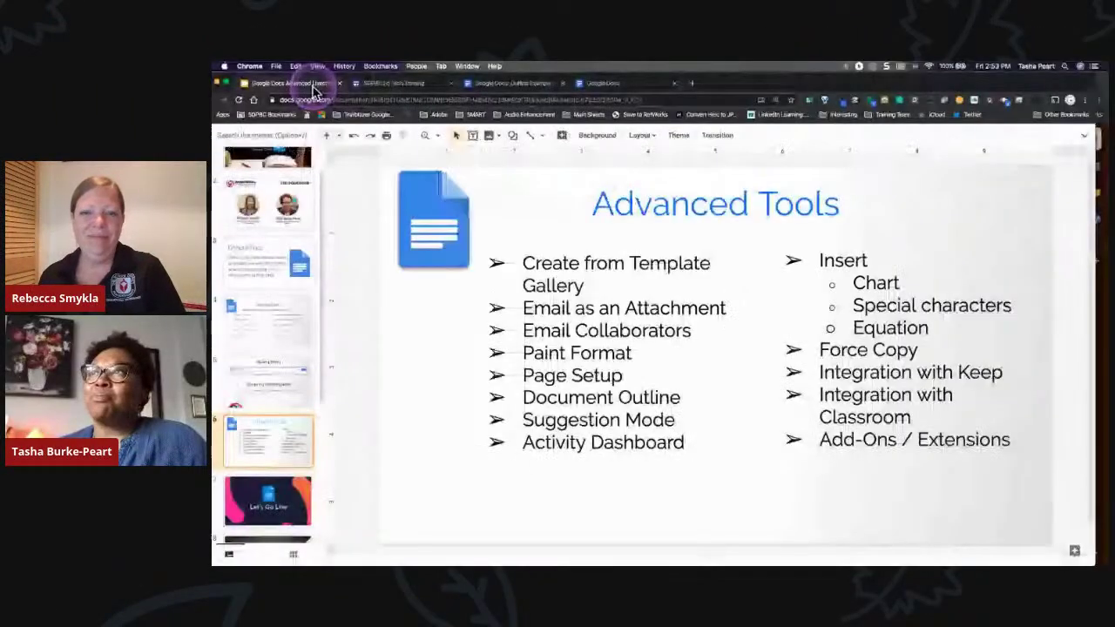
pyautogui.click(606, 83)
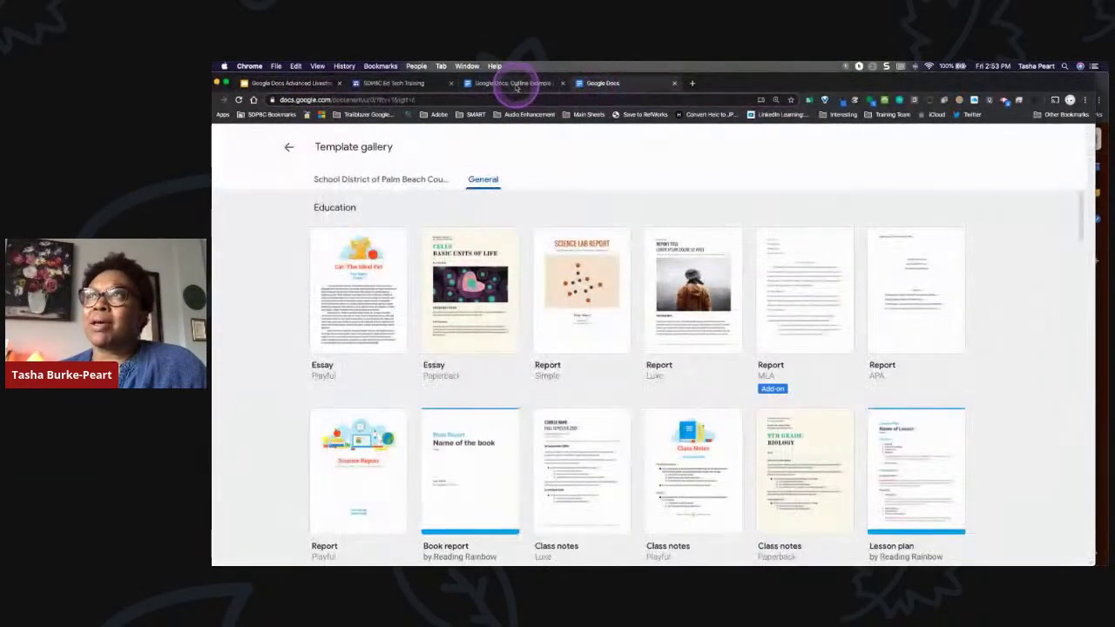
pyautogui.click(514, 84)
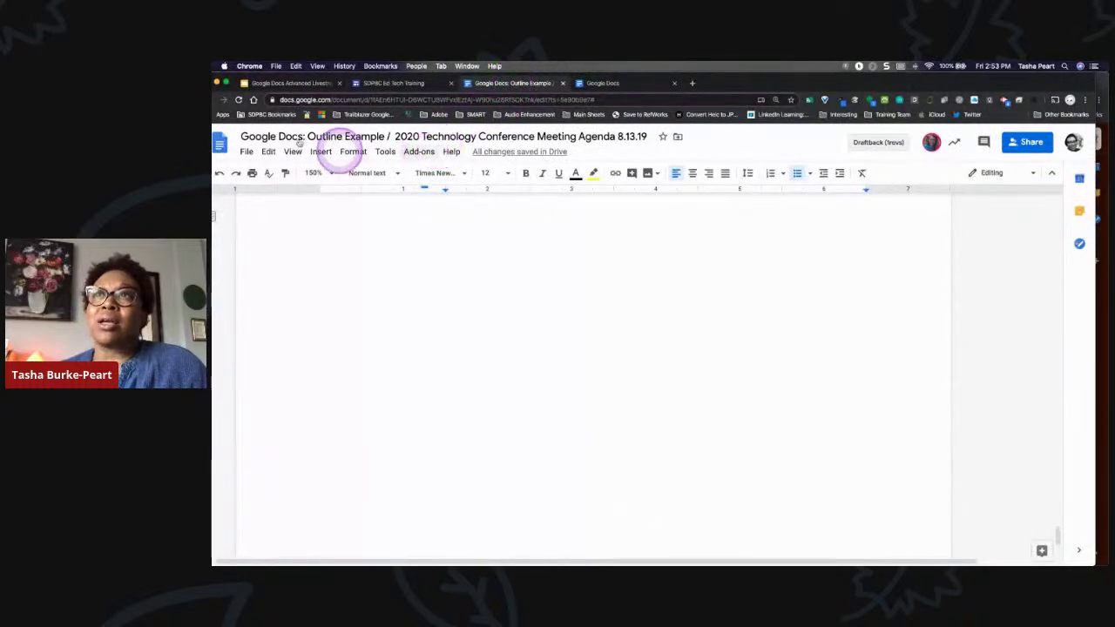
# Review the agenda document's file commands, focusing on the one for making a copy
pyautogui.click(248, 151)
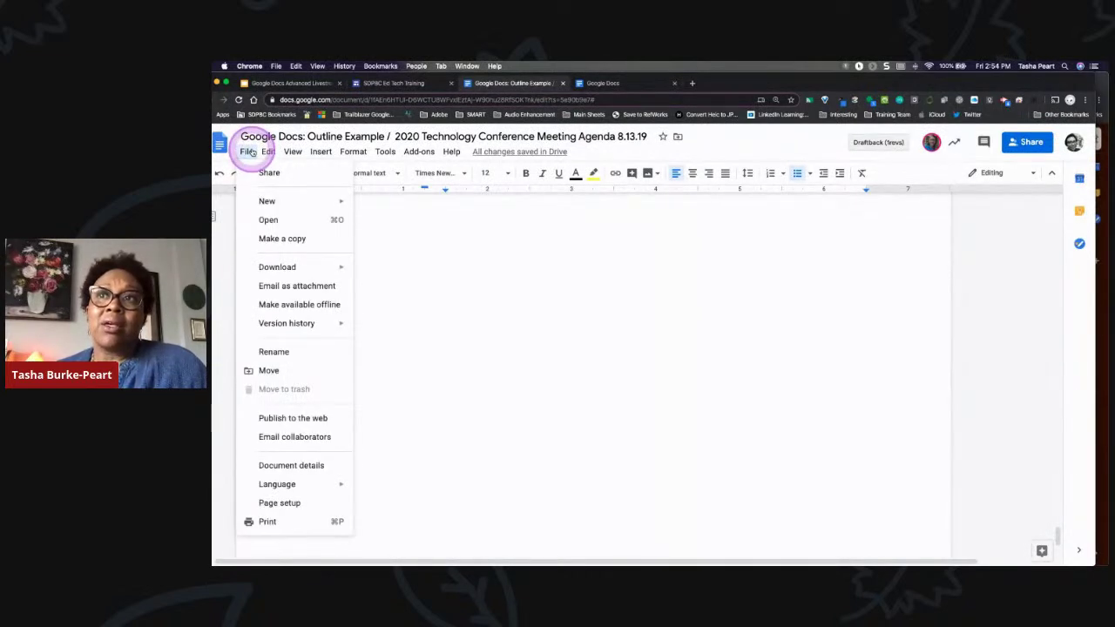
pyautogui.click(279, 232)
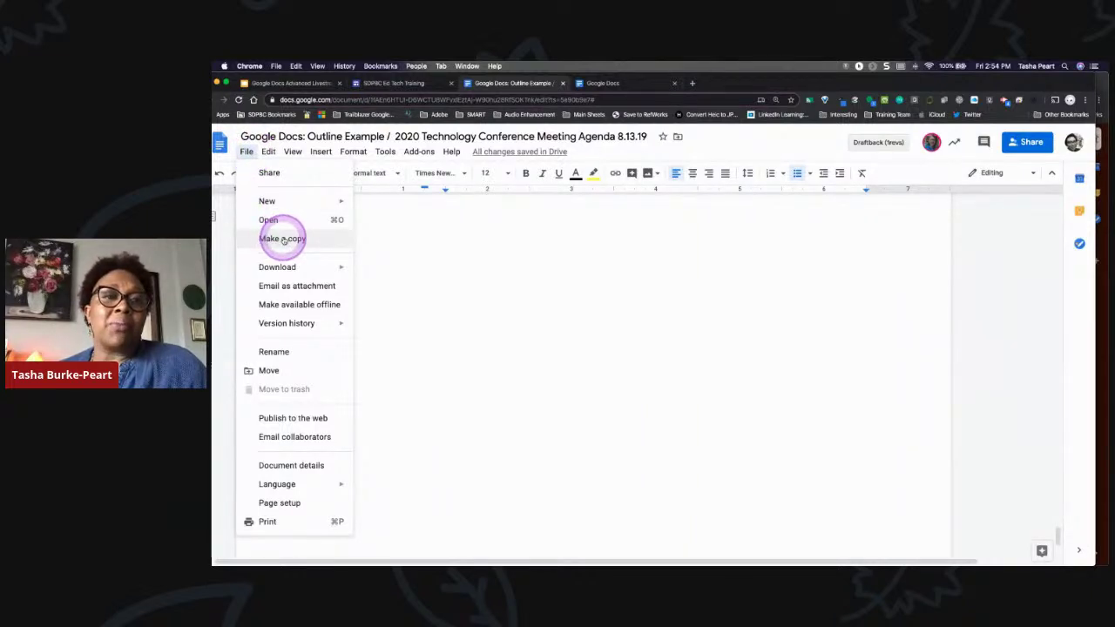
pyautogui.click(283, 240)
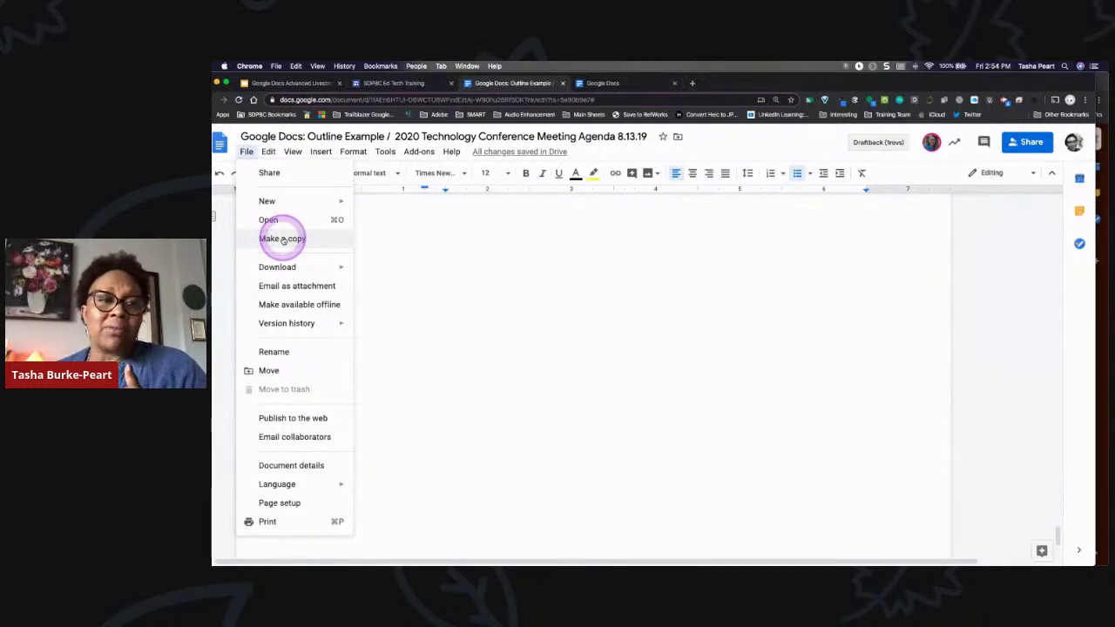
pyautogui.click(283, 239)
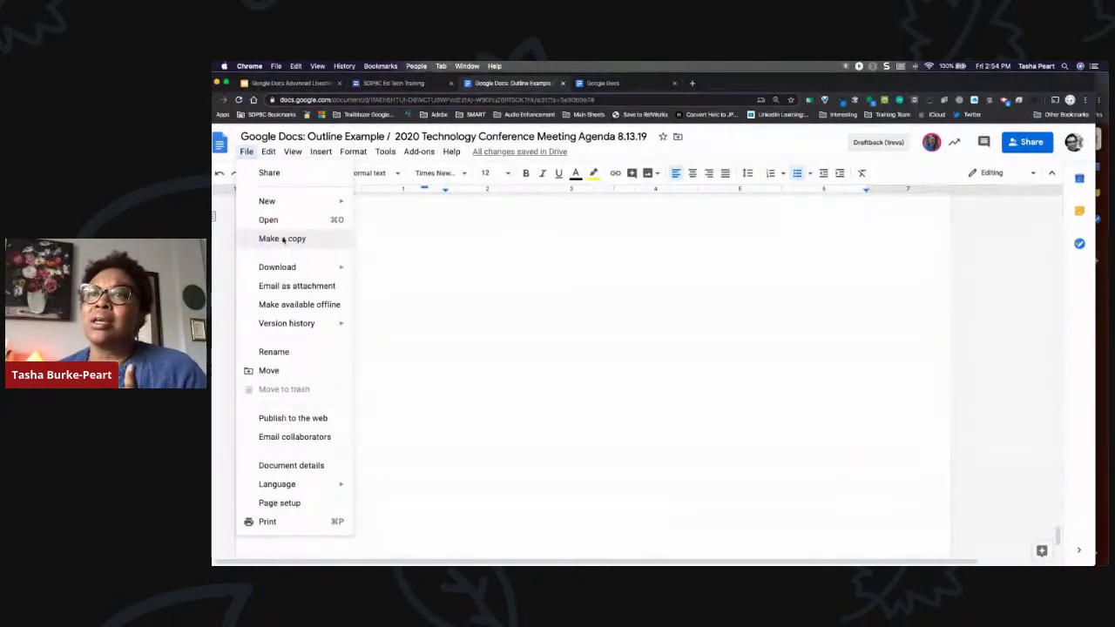
pyautogui.click(283, 240)
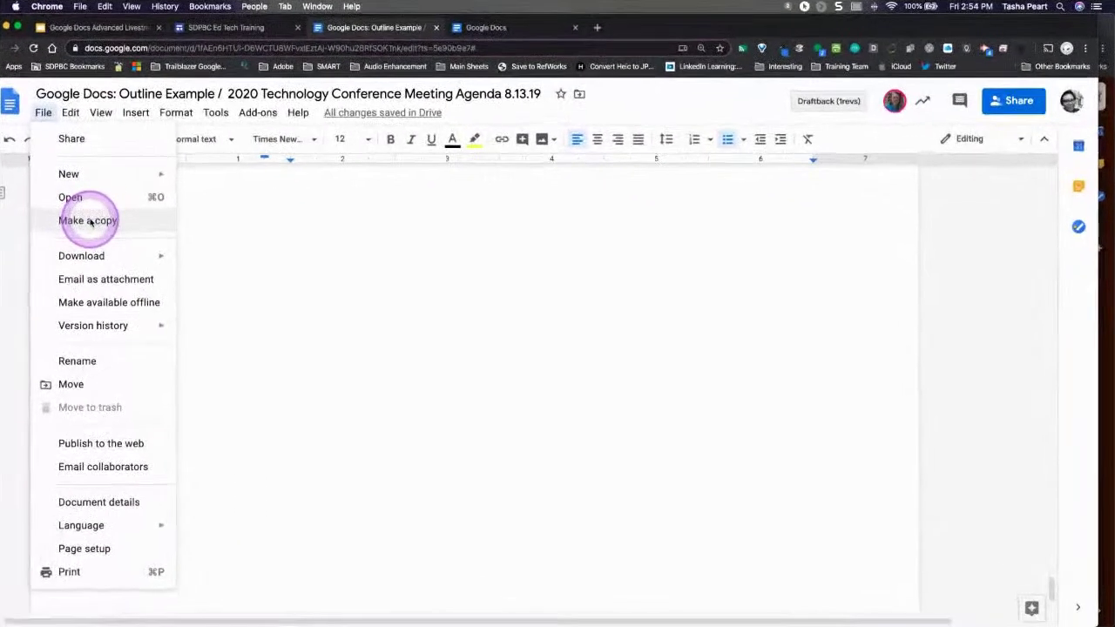
# Reposition the browser window so it is fully in view and open the Keep notes beside the agenda document
pyautogui.click(101, 112)
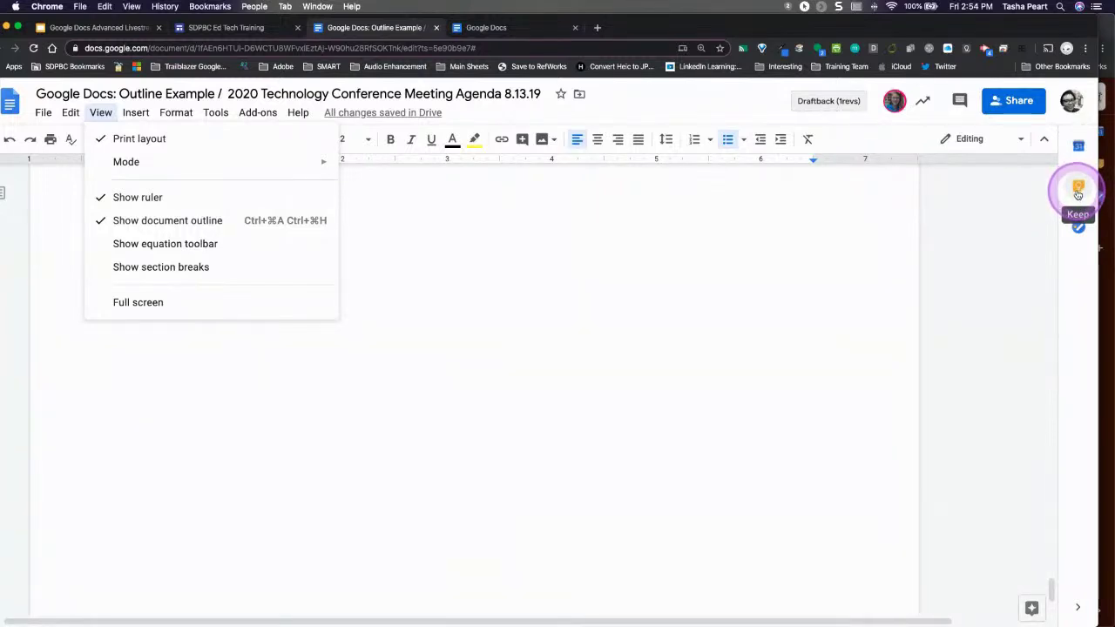
pyautogui.click(737, 353)
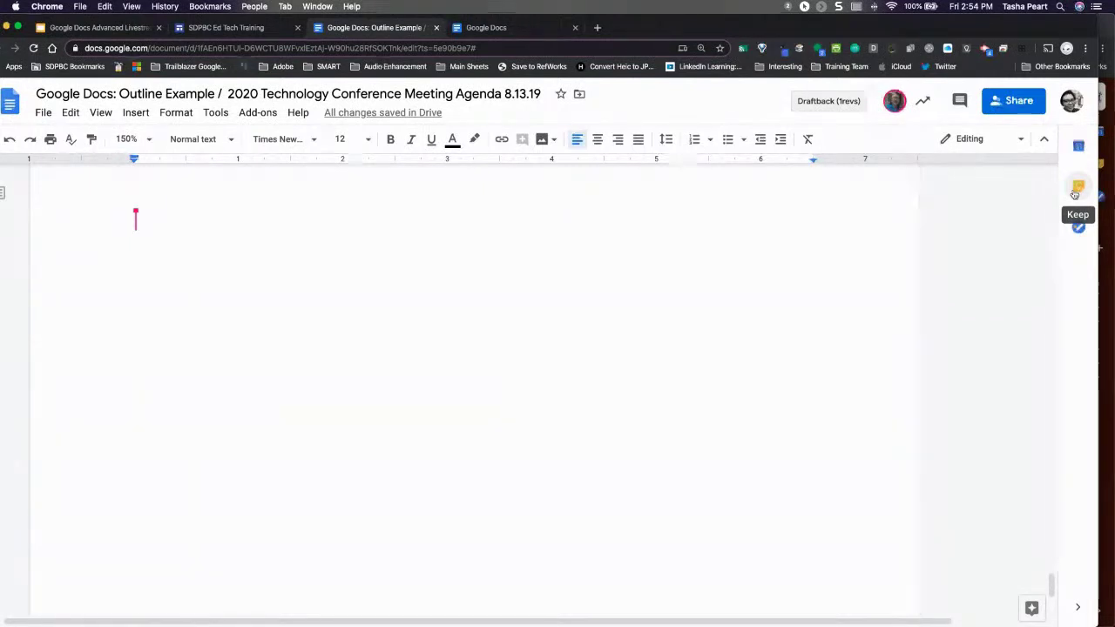
pyautogui.click(1078, 189)
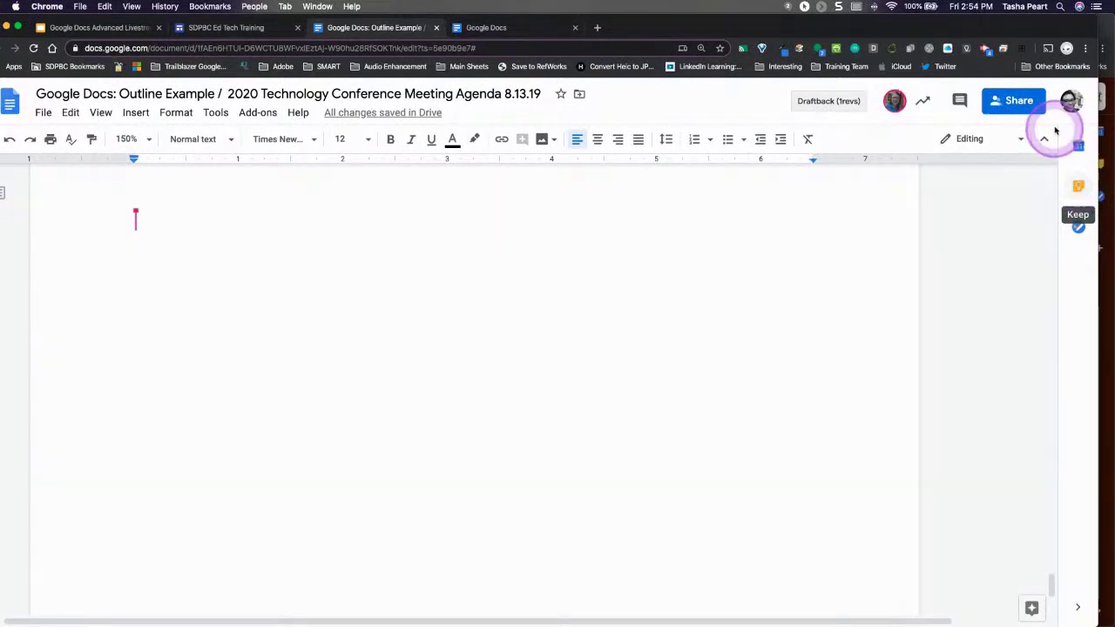
pyautogui.moveTo(716, 27); pyautogui.dragTo(653, 55)
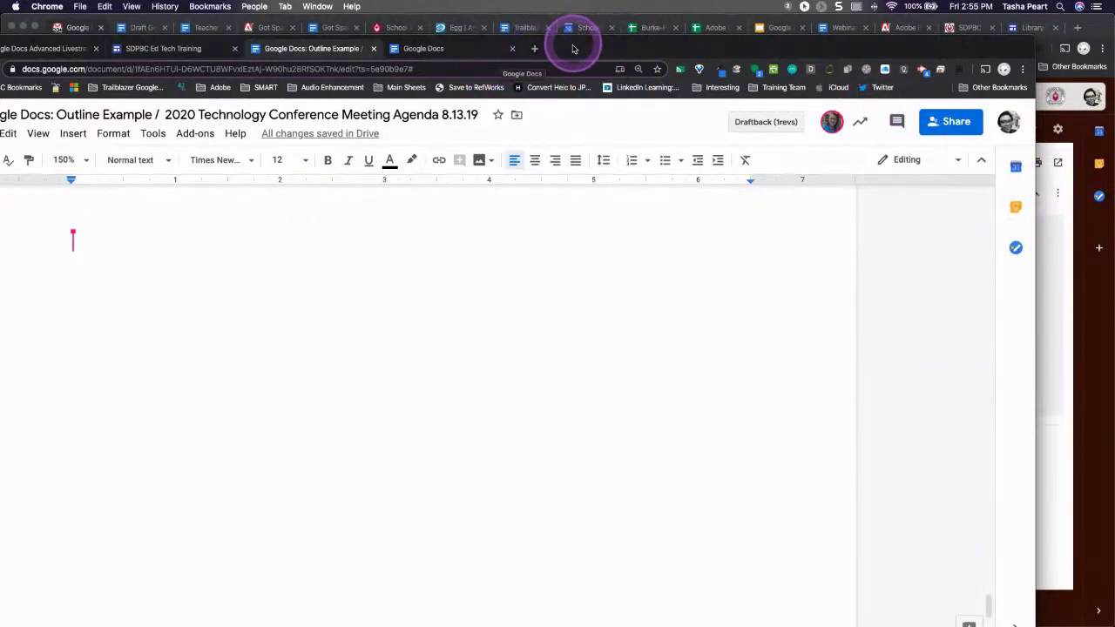
pyautogui.moveTo(573, 44); pyautogui.dragTo(648, 13)
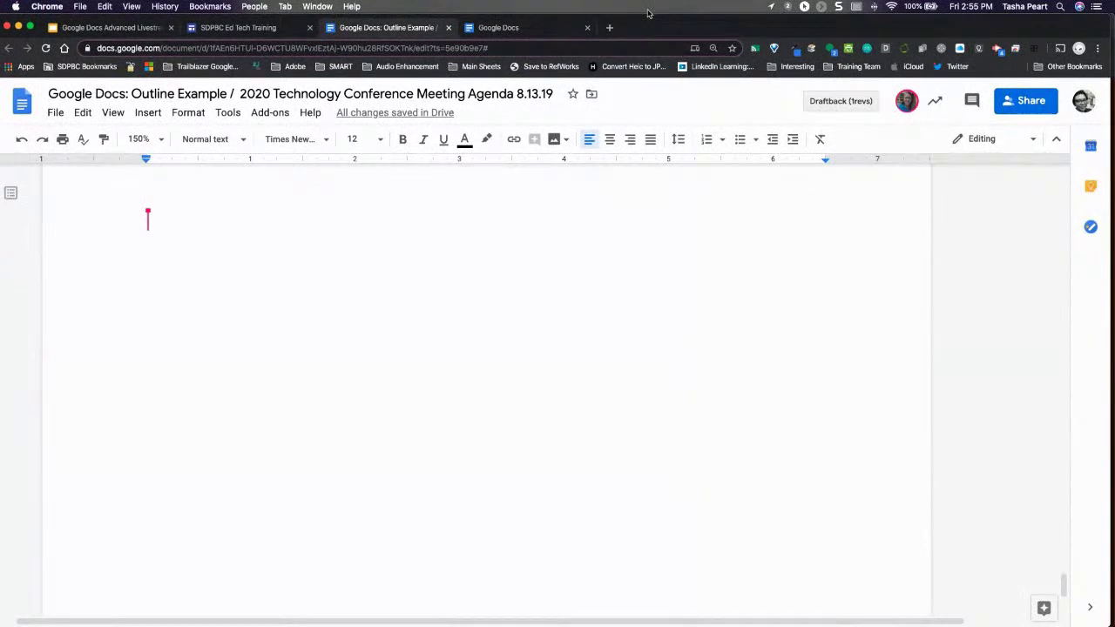
pyautogui.click(1091, 186)
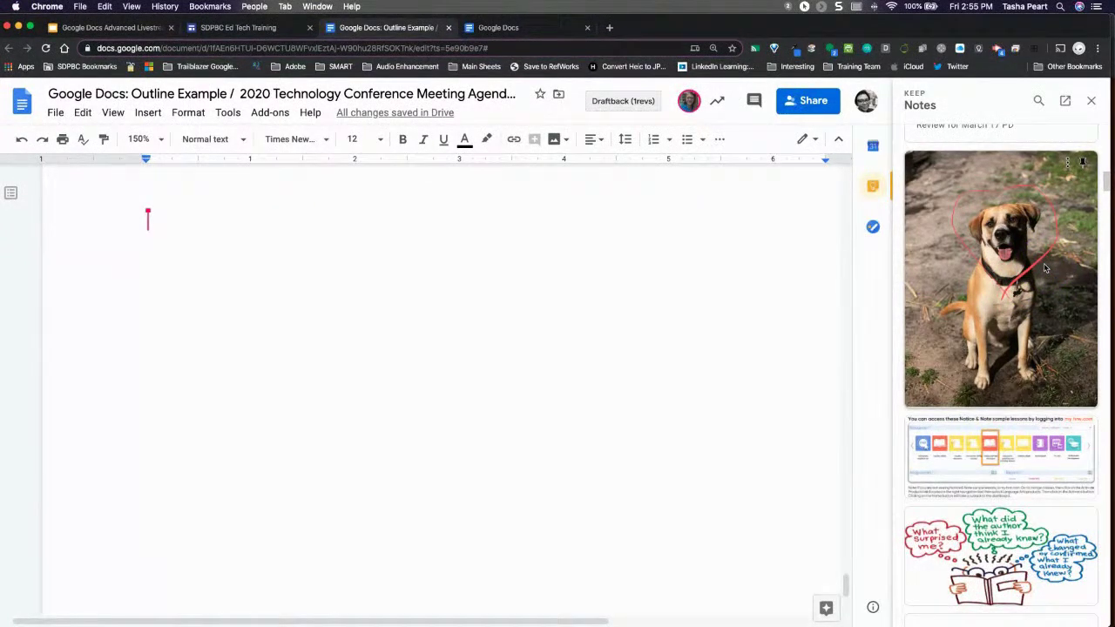
# Find the photo of the dog with the red heart among the Keep notes and insert it on the agenda's blank last page
pyautogui.scroll(10, 1046, 269)
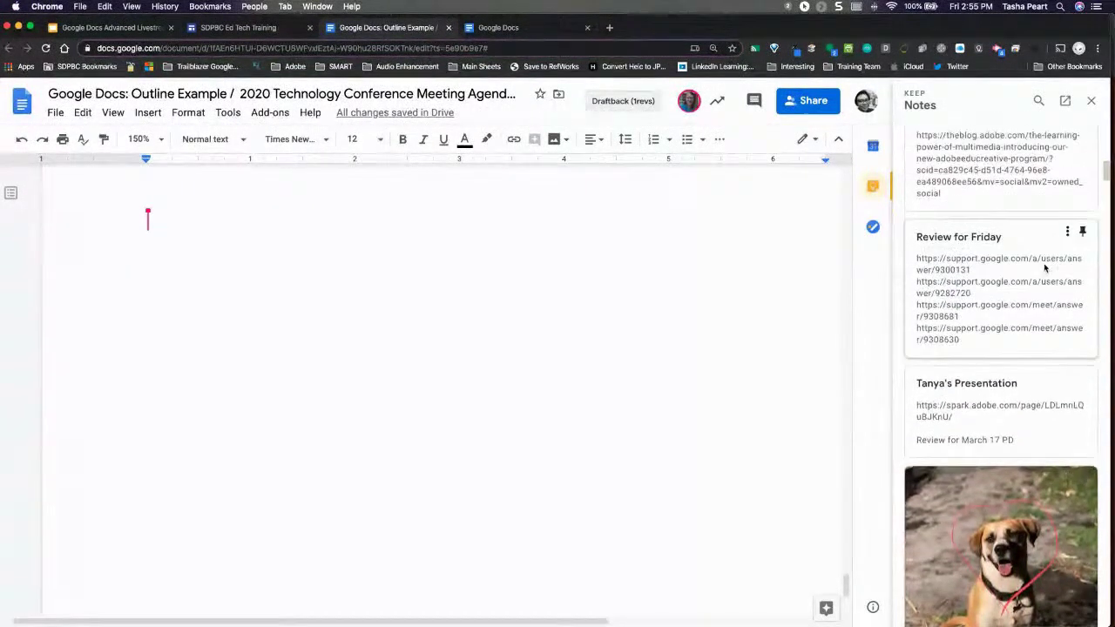
pyautogui.scroll(5, 1045, 269)
pyautogui.scroll(-10, 1041, 272)
pyautogui.scroll(-12, 1041, 271)
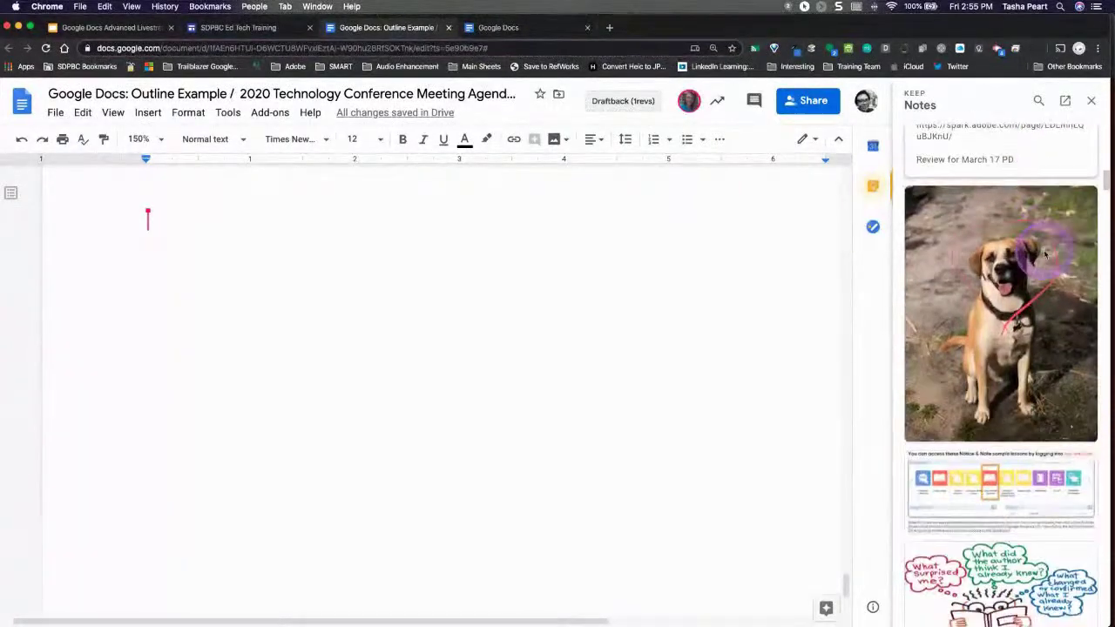
pyautogui.scroll(-2, 1046, 254)
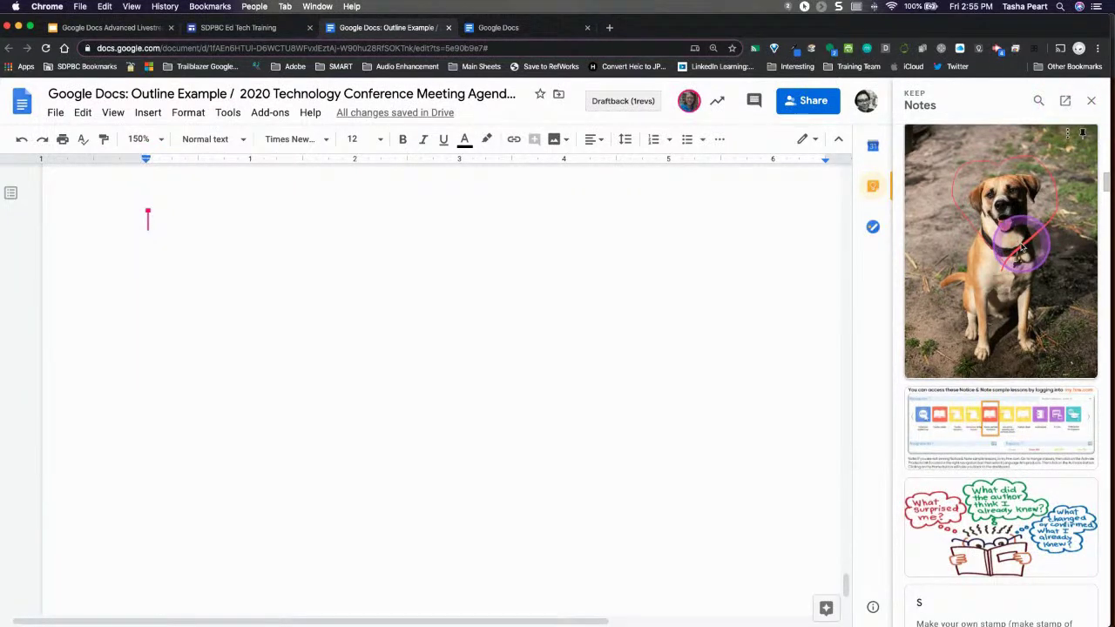
pyautogui.moveTo(1028, 241); pyautogui.dragTo(463, 317)
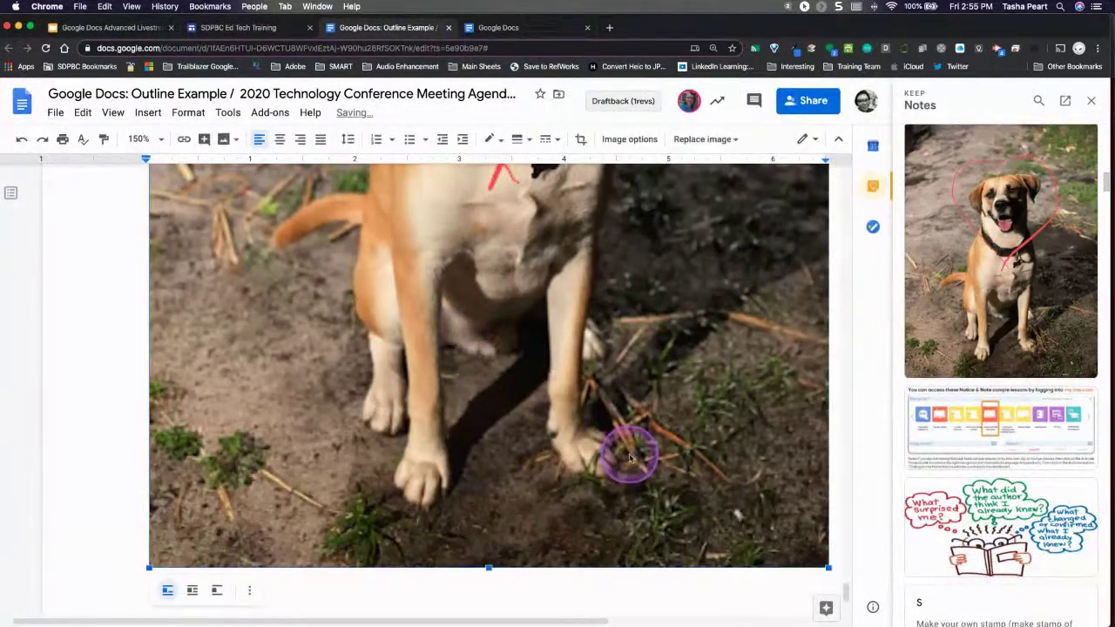
# Shrink the inserted dog photo proportionally to about 2.1 inches wide and deselect it
pyautogui.moveTo(823, 562); pyautogui.dragTo(466, 250)
pyautogui.scroll(4, 466, 252)
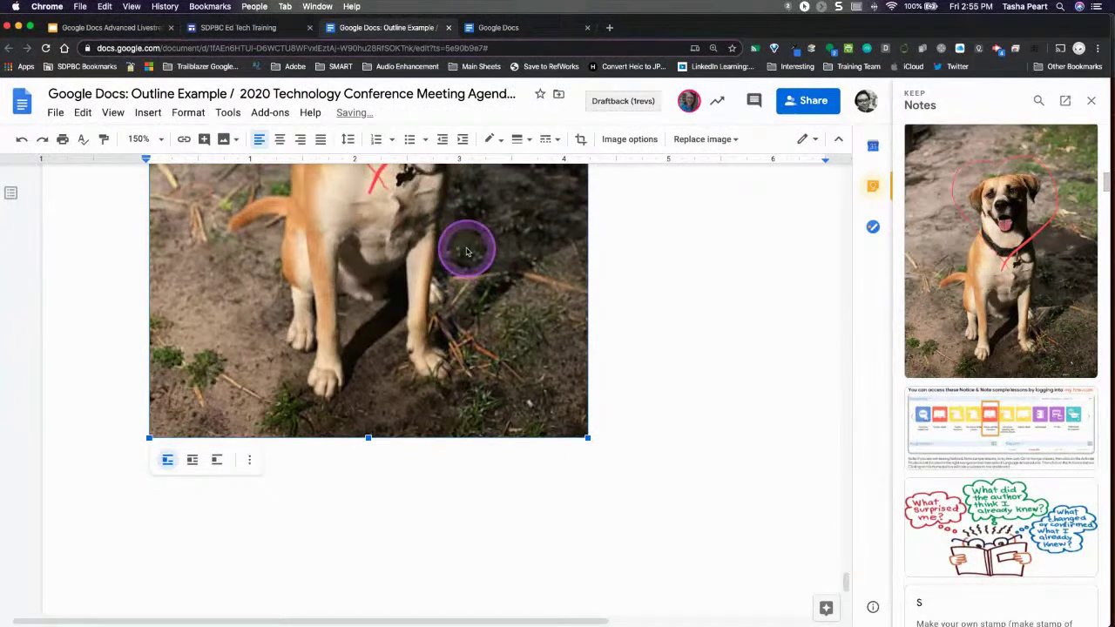
pyautogui.scroll(2, 466, 252)
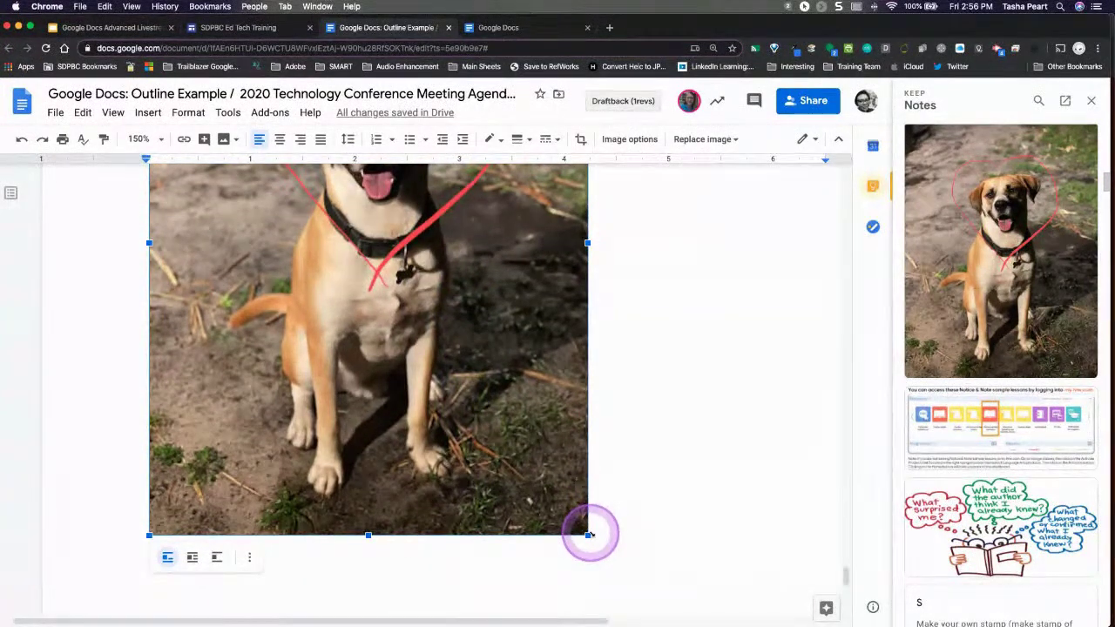
pyautogui.moveTo(589, 535); pyautogui.dragTo(370, 247)
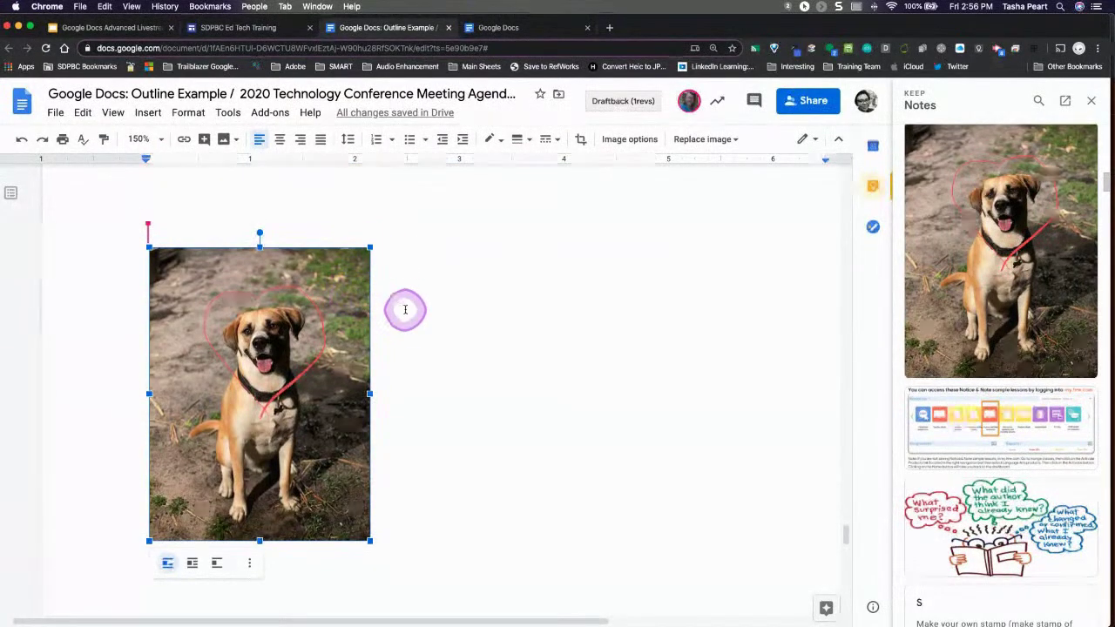
pyautogui.click(406, 308)
pyautogui.click(455, 238)
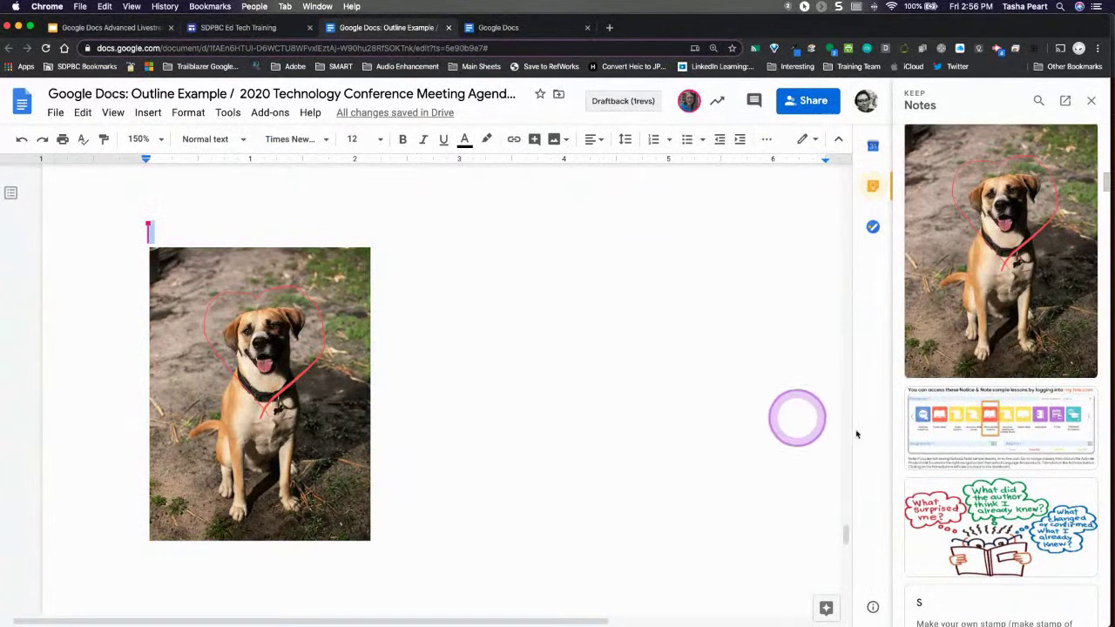
# Insert the thought-bubble reader drawing from Keep below the dog photo and shrink it to about 3.3 inches wide
pyautogui.click(952, 428)
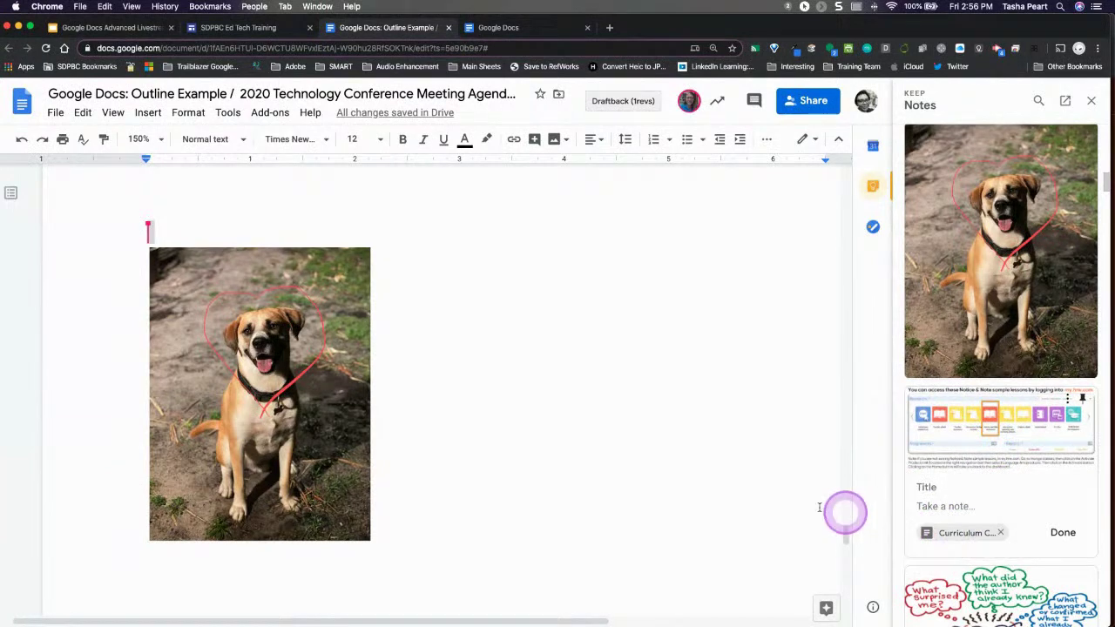
pyautogui.moveTo(868, 564); pyautogui.dragTo(508, 358)
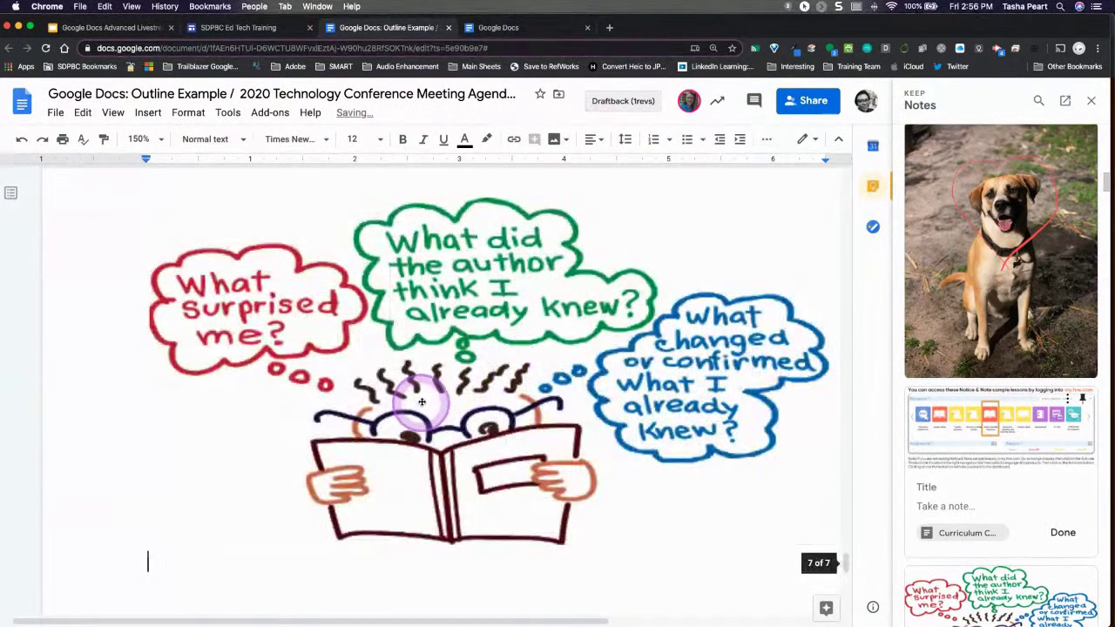
pyautogui.click(510, 350)
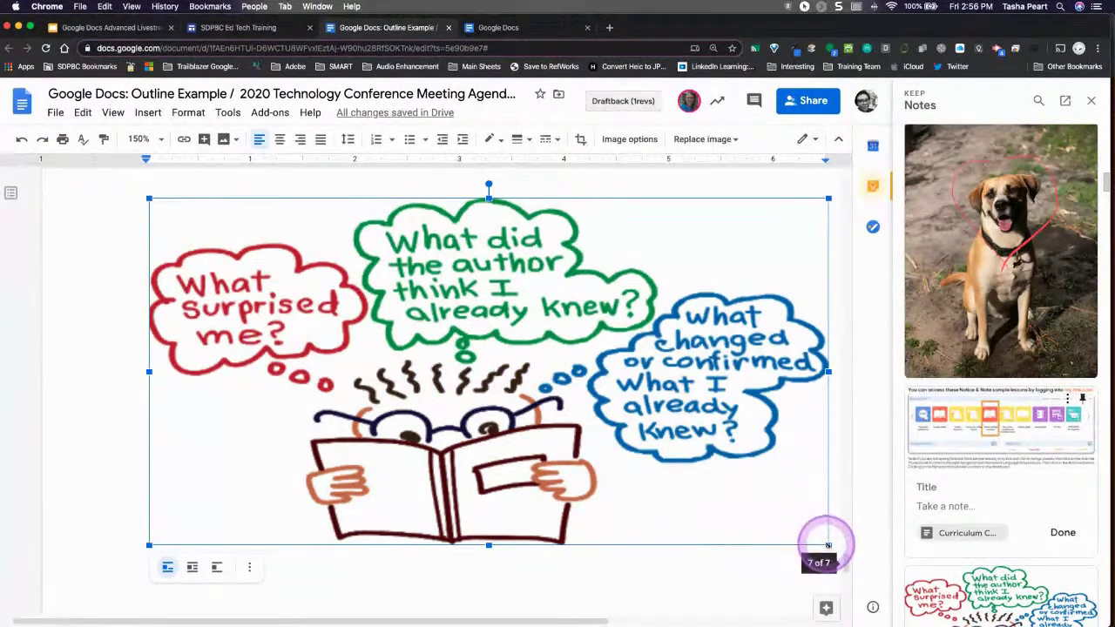
pyautogui.moveTo(821, 543); pyautogui.dragTo(551, 383)
pyautogui.scroll(5, 550, 381)
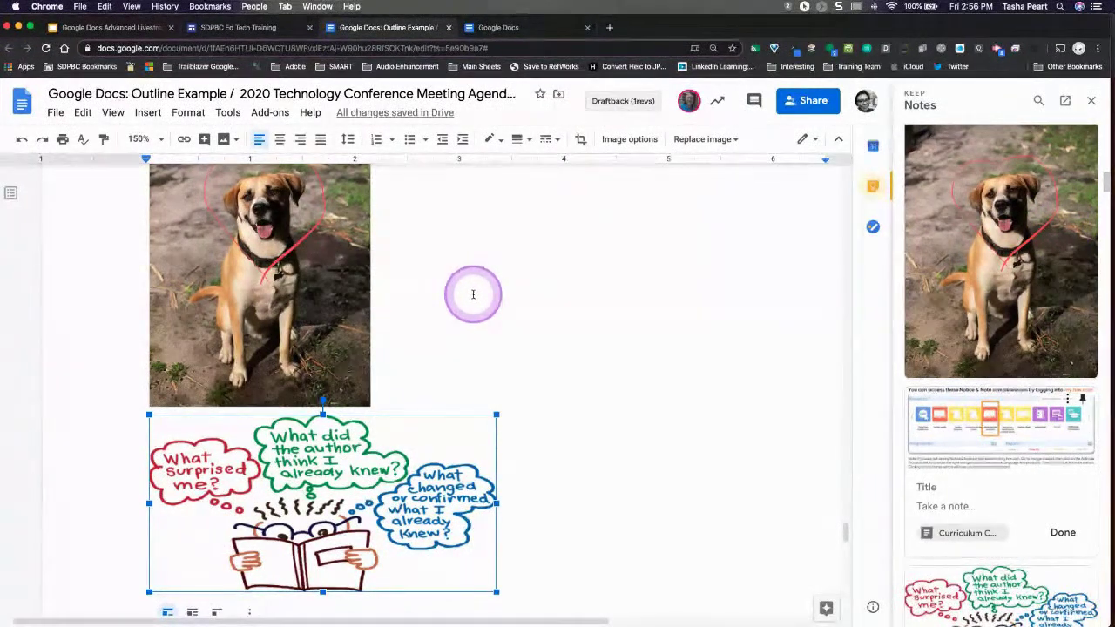
# Delete the dog photo and the thought-bubble drawing from the end of the agenda document
pyautogui.scroll(10, 473, 294)
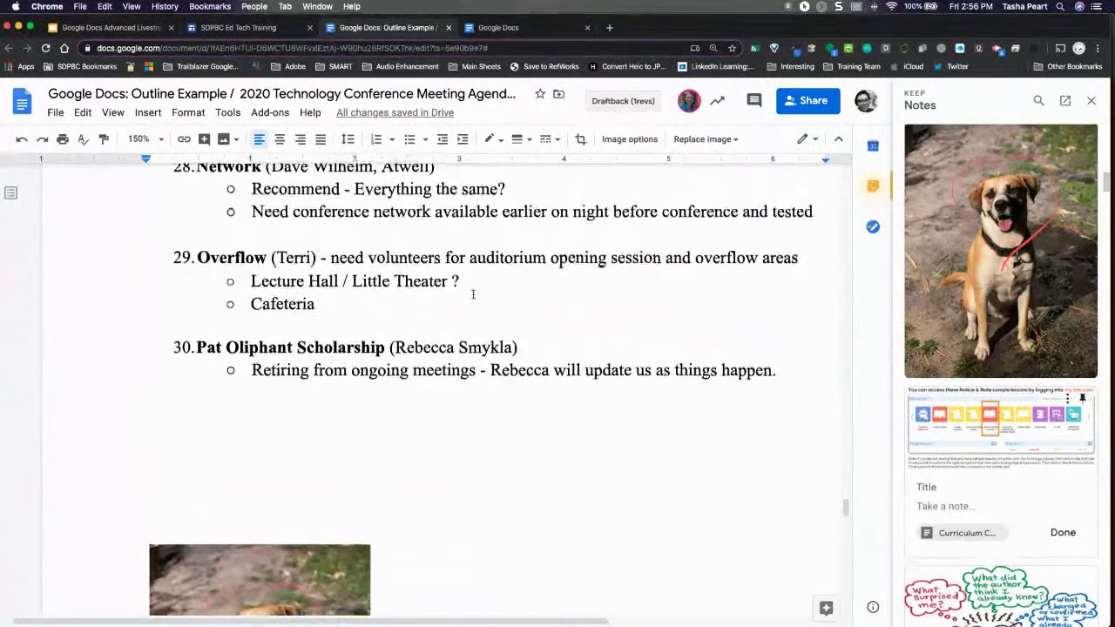
pyautogui.scroll(-5, 473, 295)
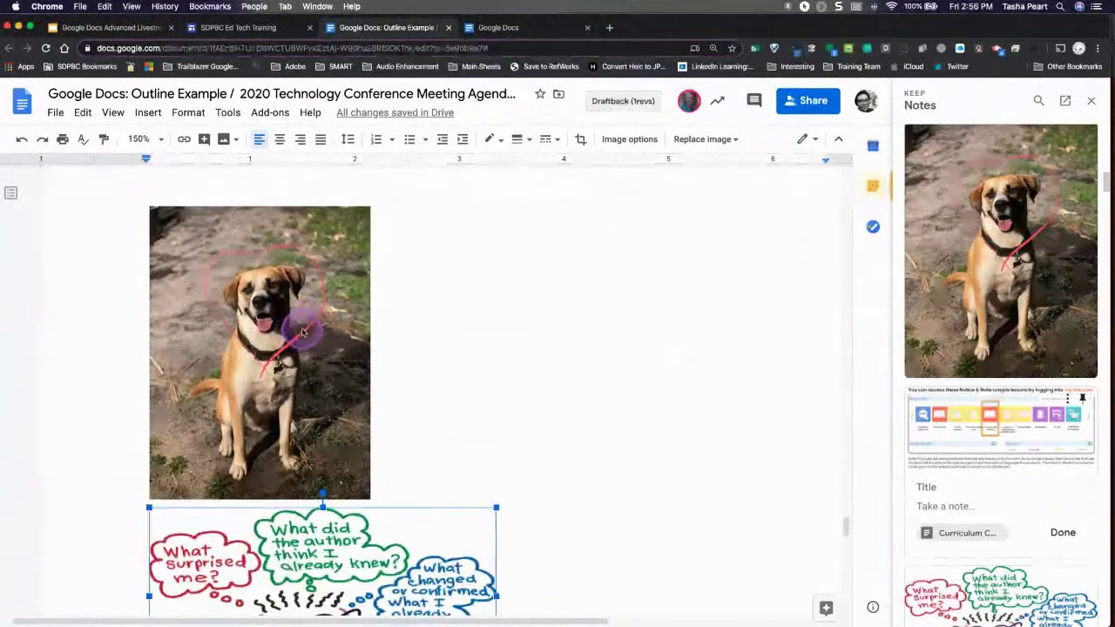
pyautogui.click(303, 332)
pyautogui.press('BackSpace')
pyautogui.click(285, 356)
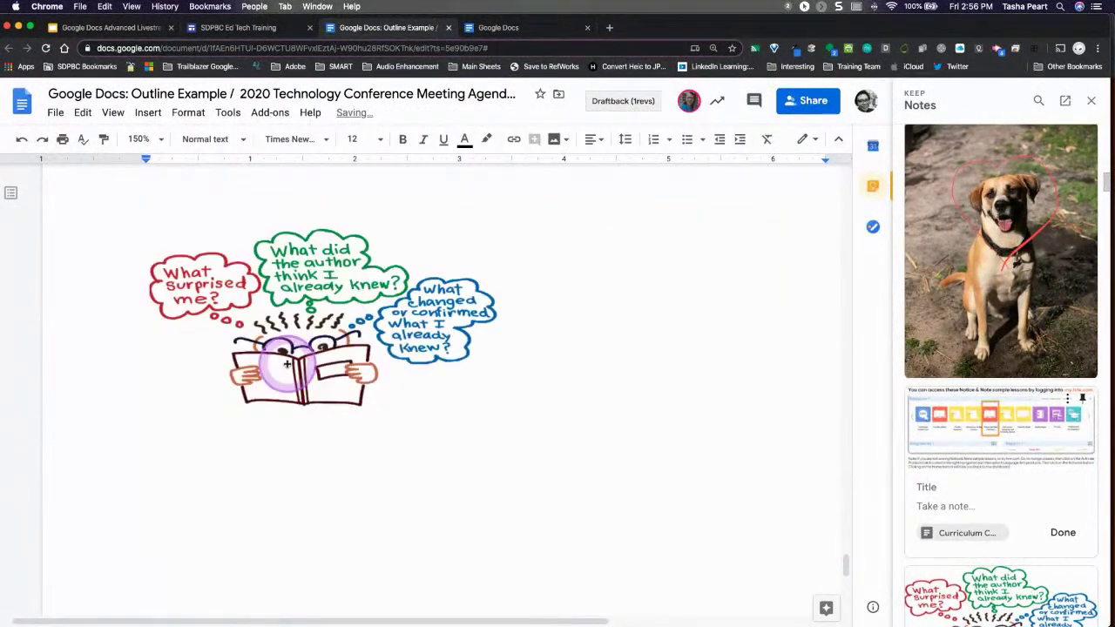
pyautogui.press('BackSpace')
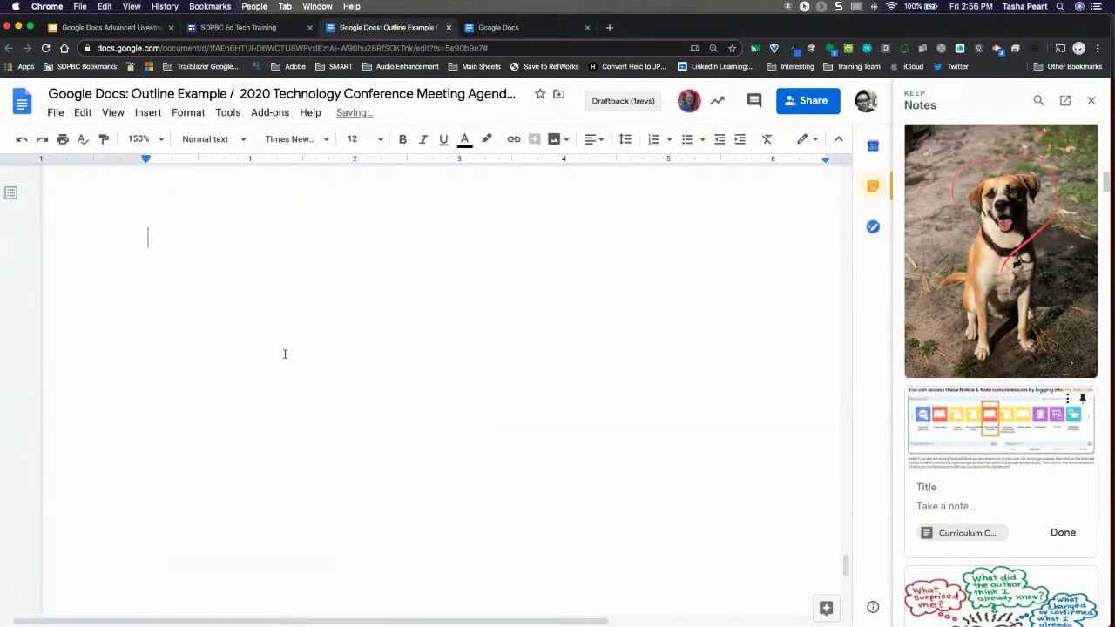
pyautogui.click(353, 349)
pyautogui.click(332, 367)
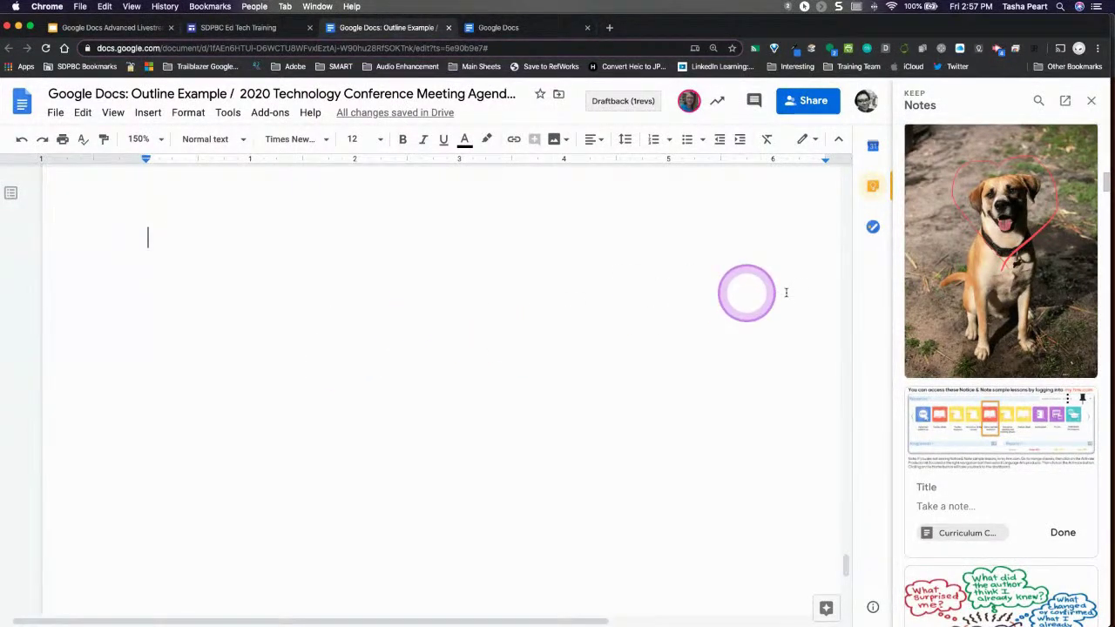
# Close the Keep notes and open the Ed Tech Classroom class's classwork in Google Classroom in a new tab
pyautogui.click(1093, 102)
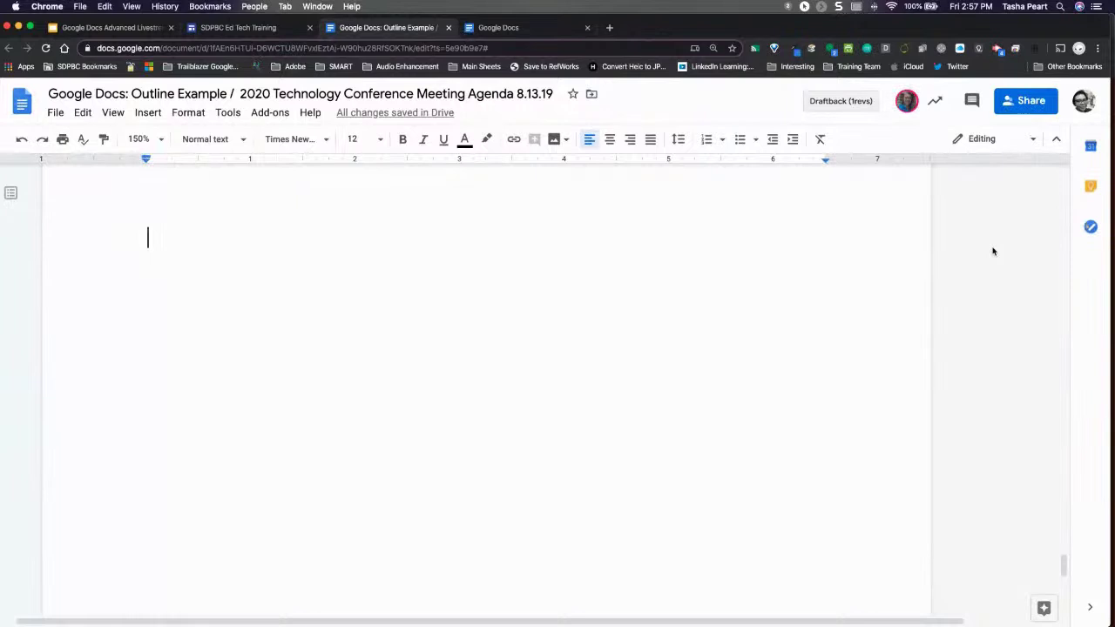
pyautogui.click(733, 278)
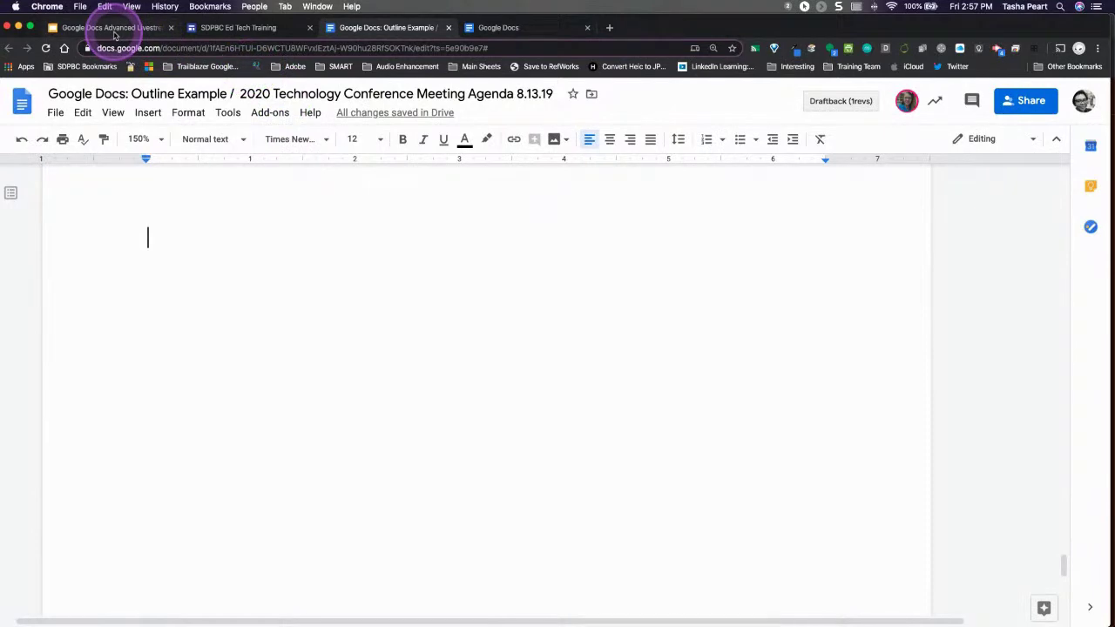
pyautogui.click(611, 28)
pyautogui.write('classroom.google.com/h')
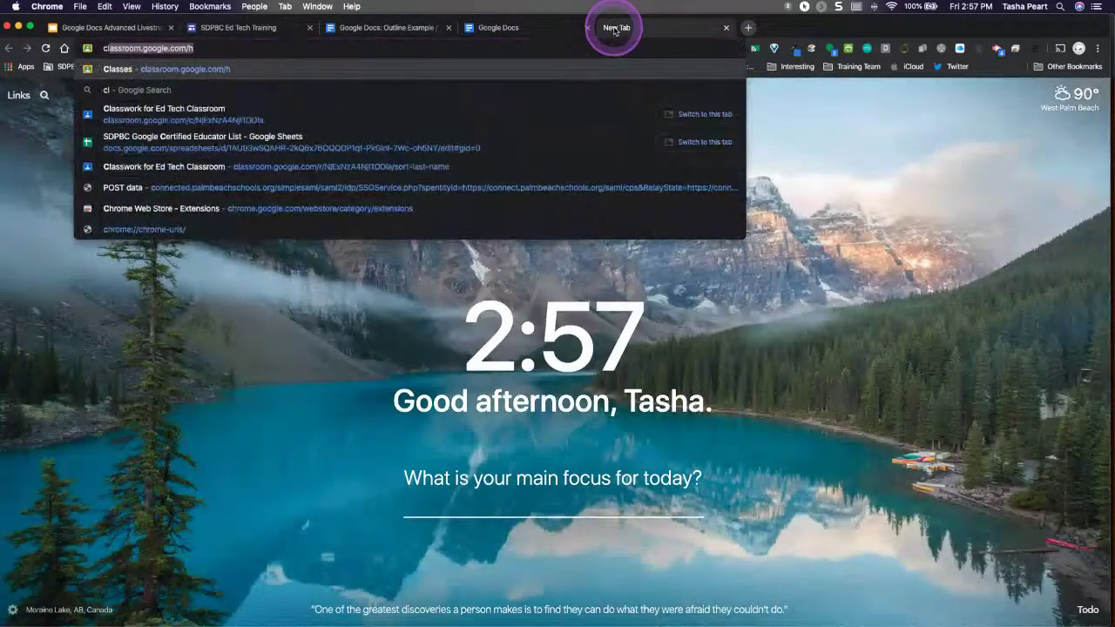
pyautogui.press('Return')
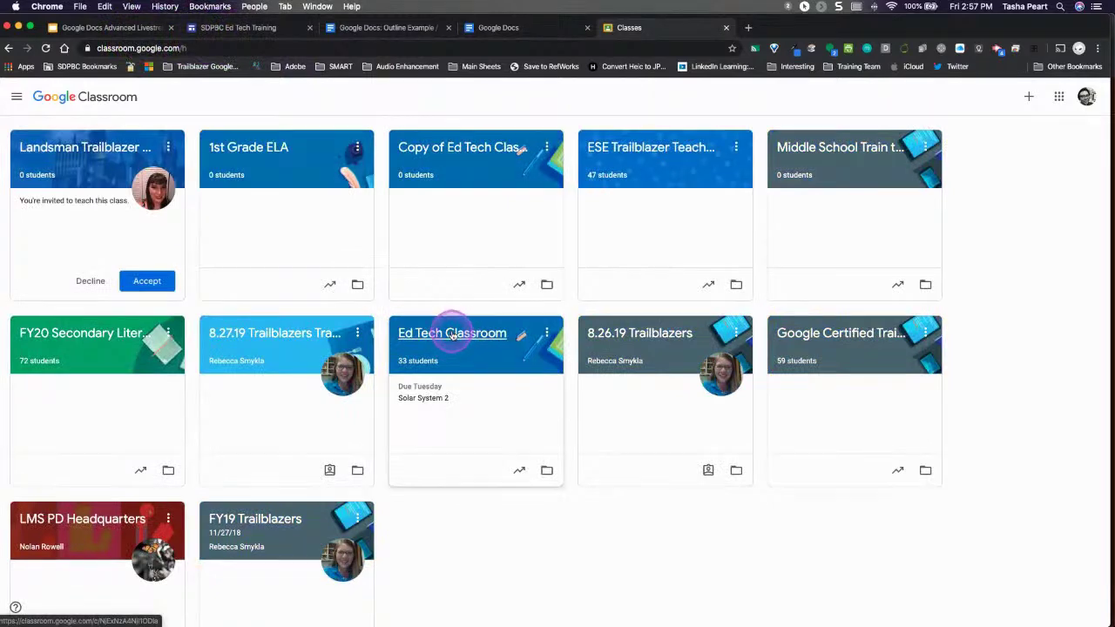
pyautogui.click(452, 335)
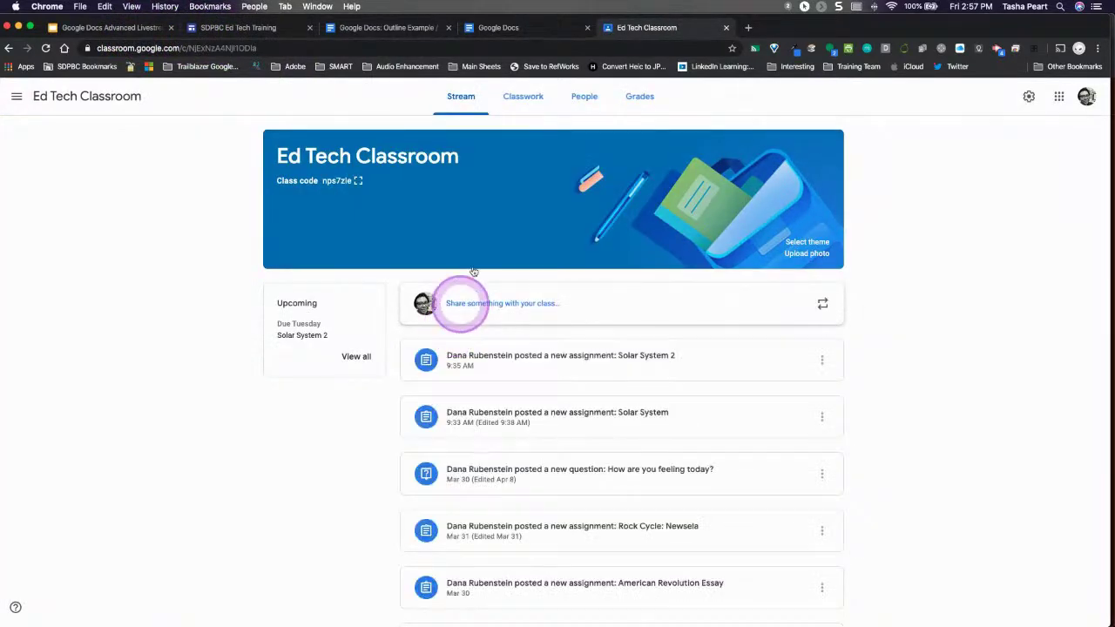
pyautogui.click(525, 99)
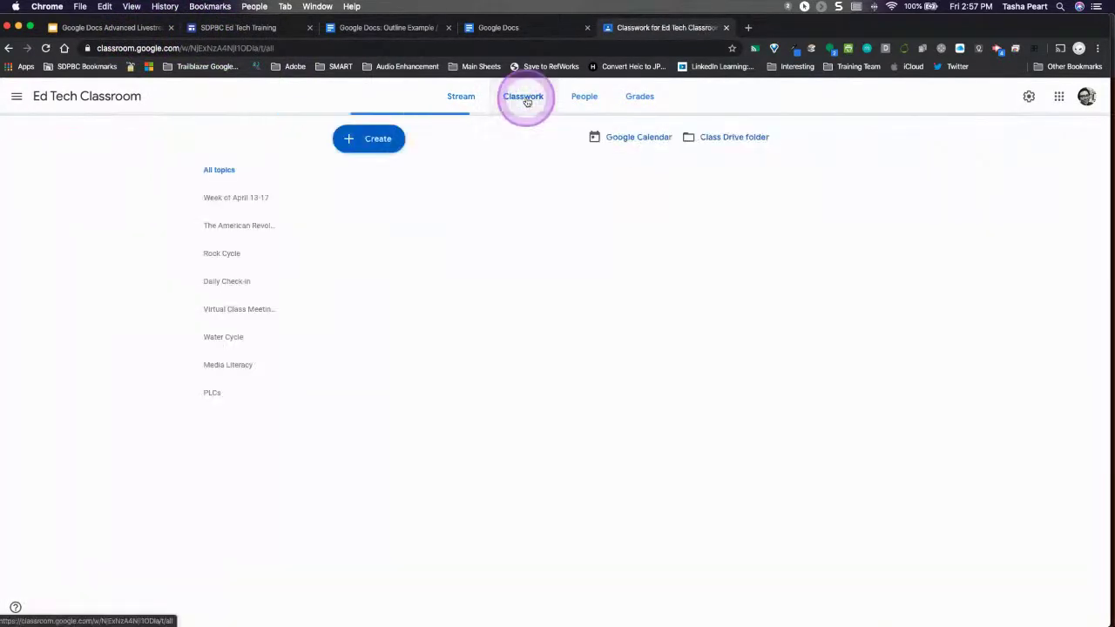
# Start a new assignment in the Ed Tech Classroom classwork and show the file types that can be created for it
pyautogui.click(377, 140)
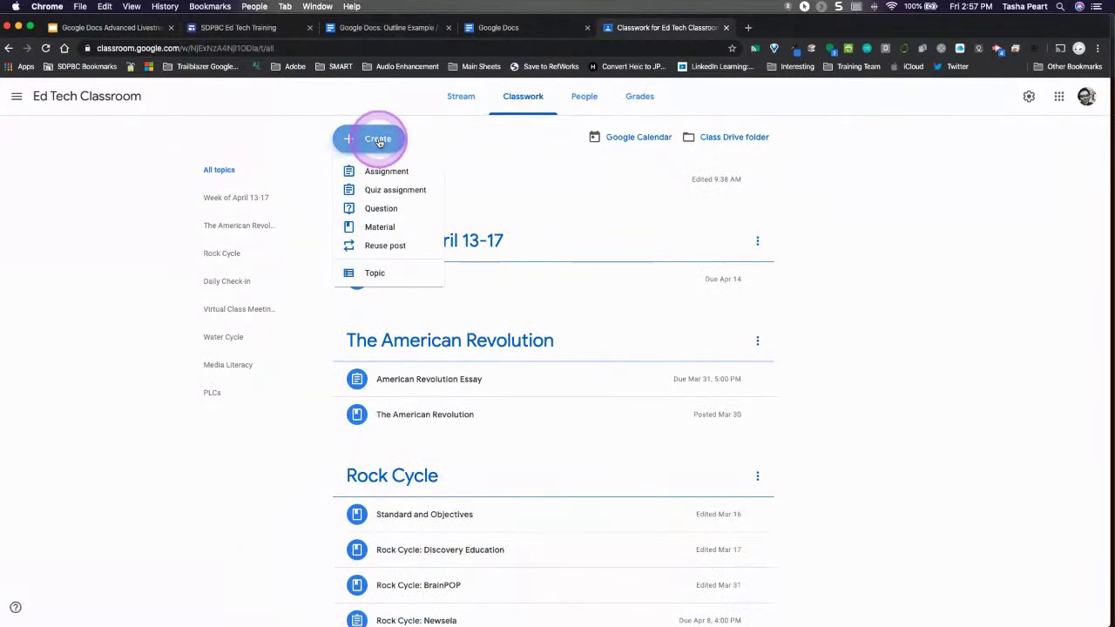
pyautogui.click(383, 174)
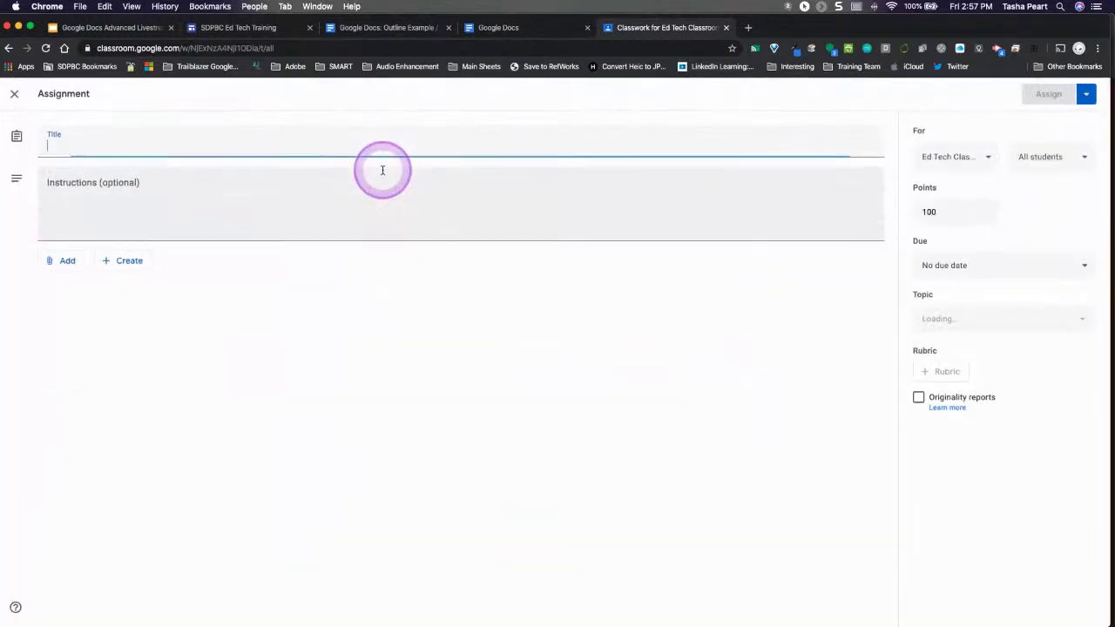
pyautogui.click(121, 266)
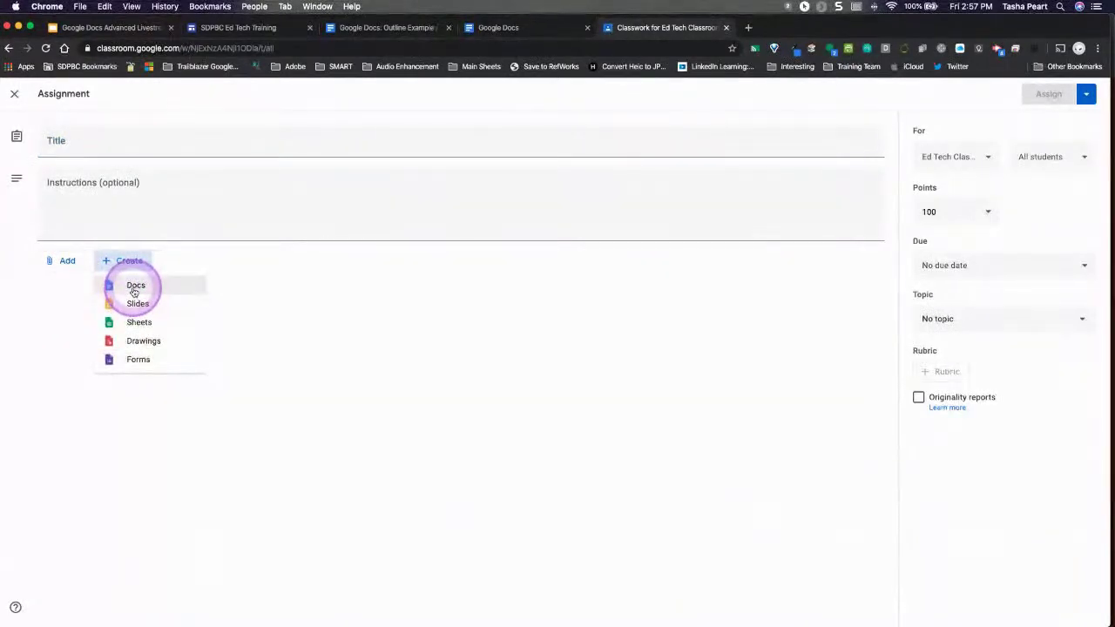
# Select the Google Docs outline example from recent Google Drive files for the assignment and close the file picker without adding it
pyautogui.click(68, 263)
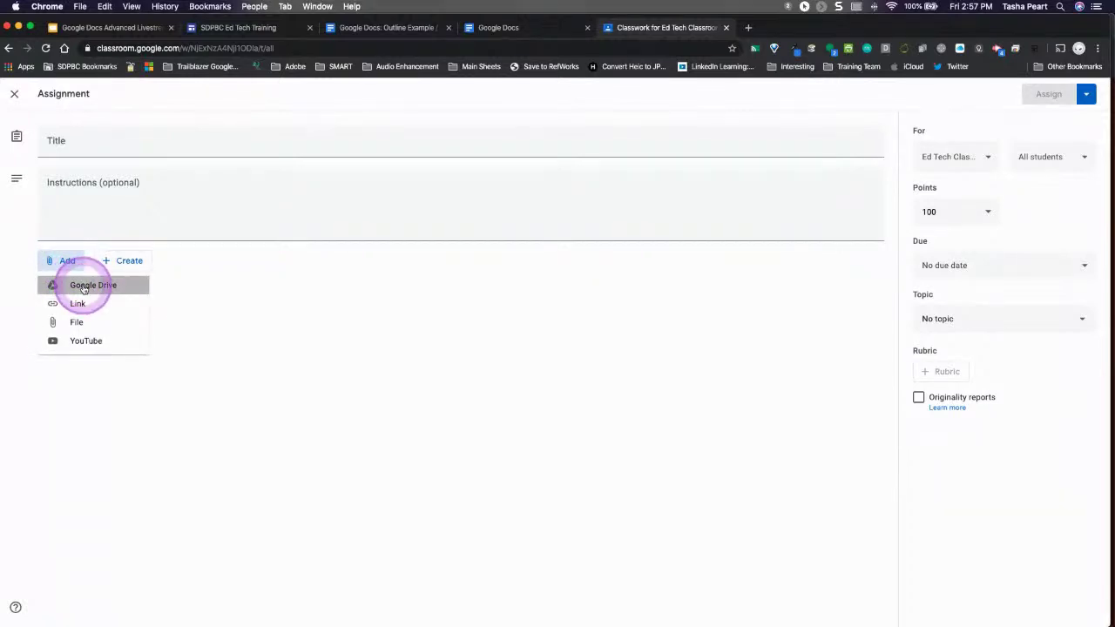
pyautogui.click(75, 285)
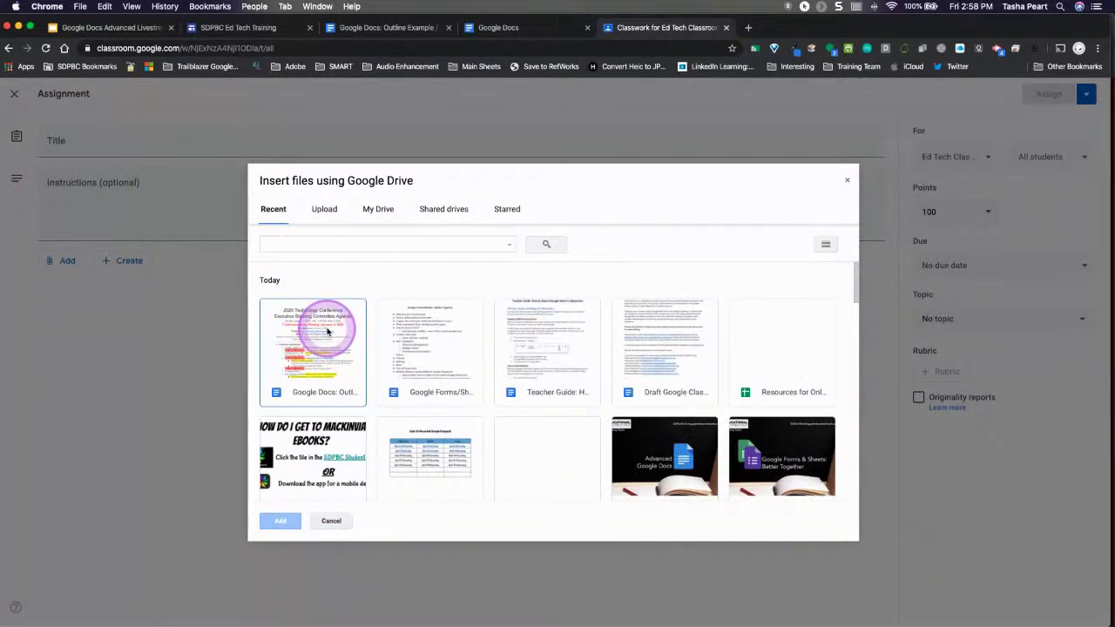
pyautogui.click(326, 330)
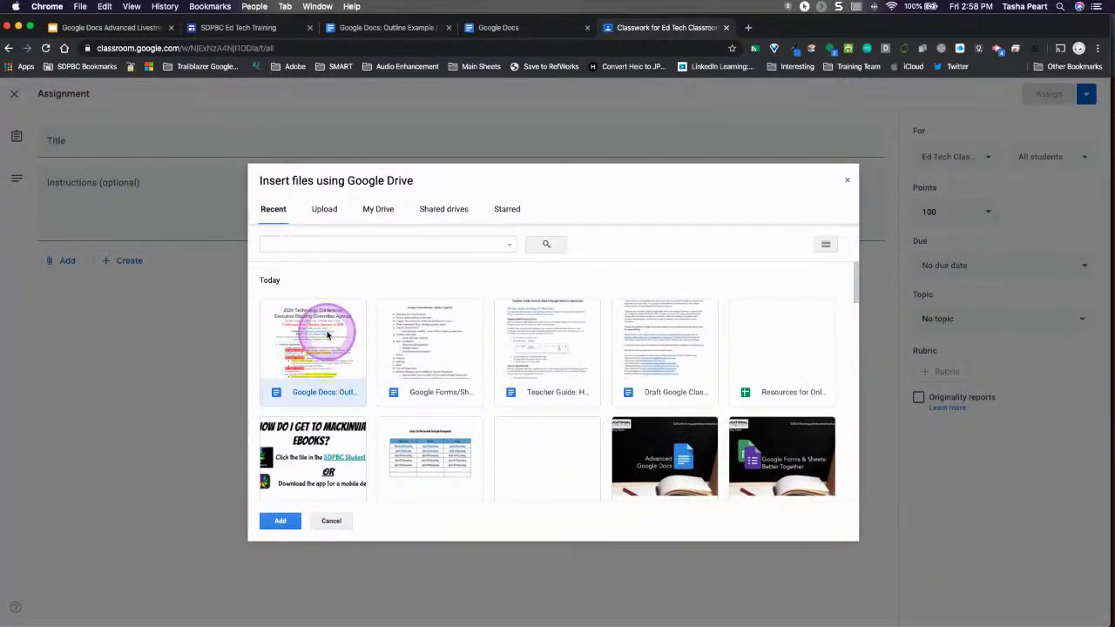
pyautogui.click(847, 184)
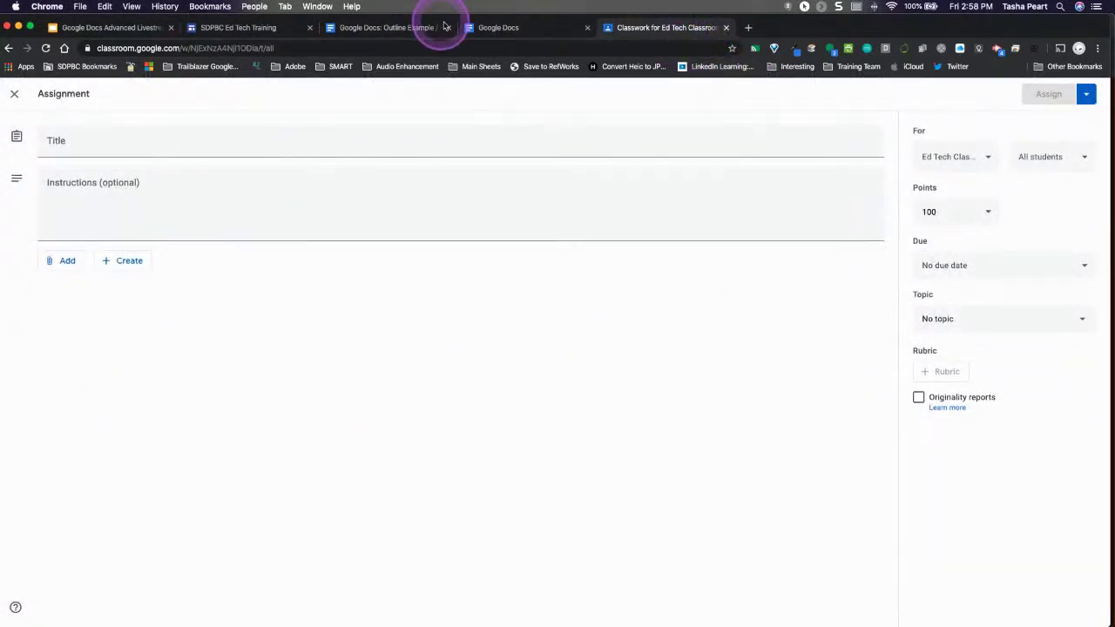
# Return to the conference agenda document and switch to the Google Docs Advanced Livestream presentation
pyautogui.click(495, 27)
pyautogui.click(387, 29)
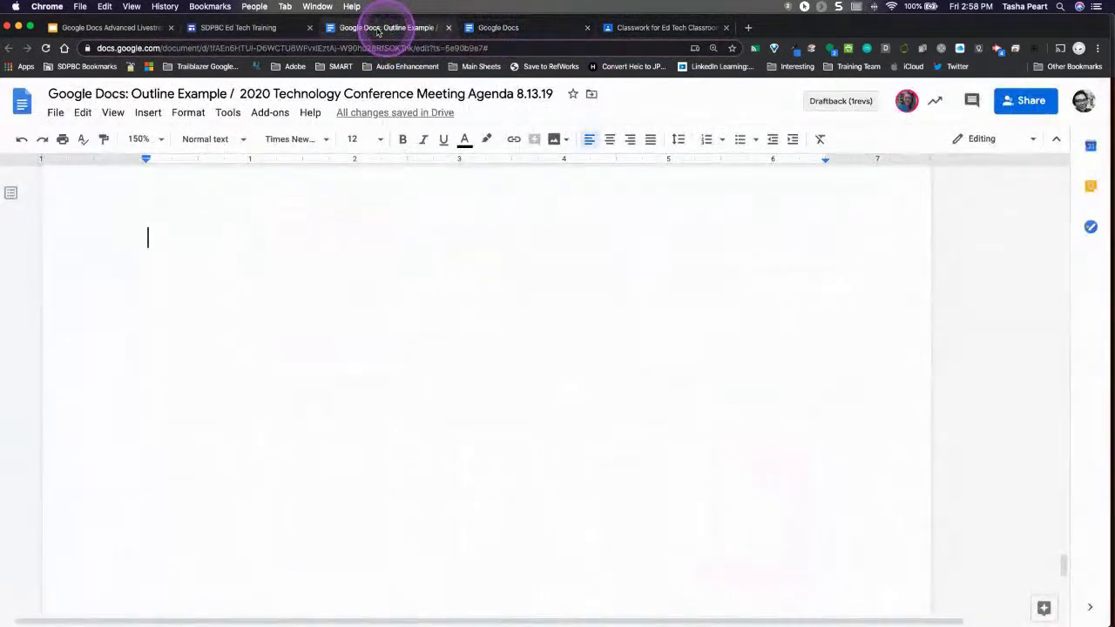
pyautogui.click(98, 29)
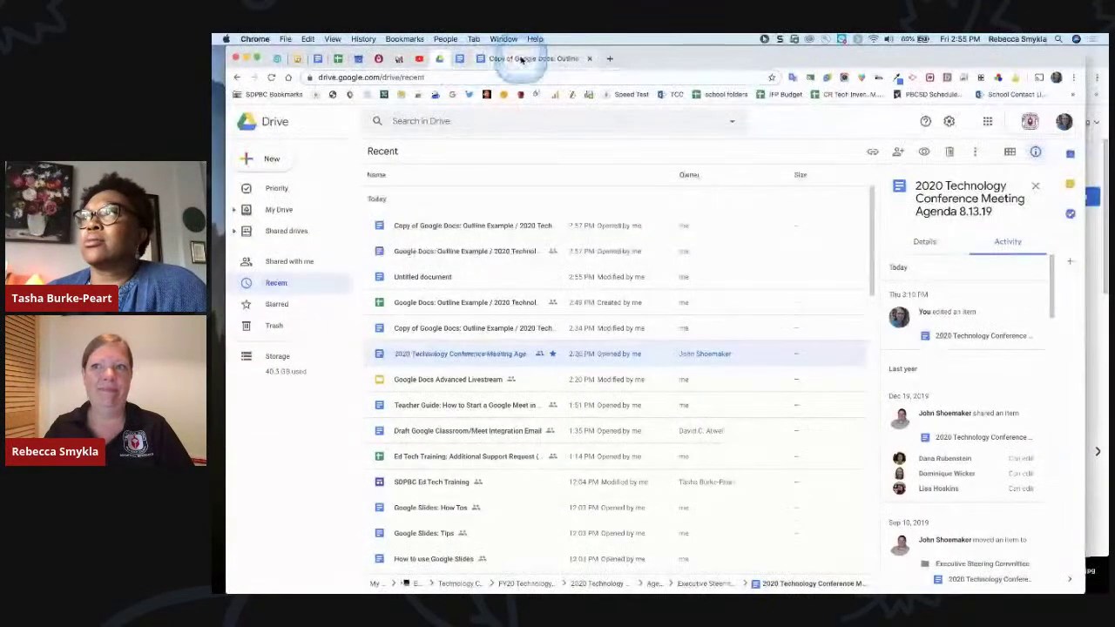
# Open the copy of the outline example document from the other browser tab and dismiss the Draftback rendering dialog
pyautogui.click(521, 58)
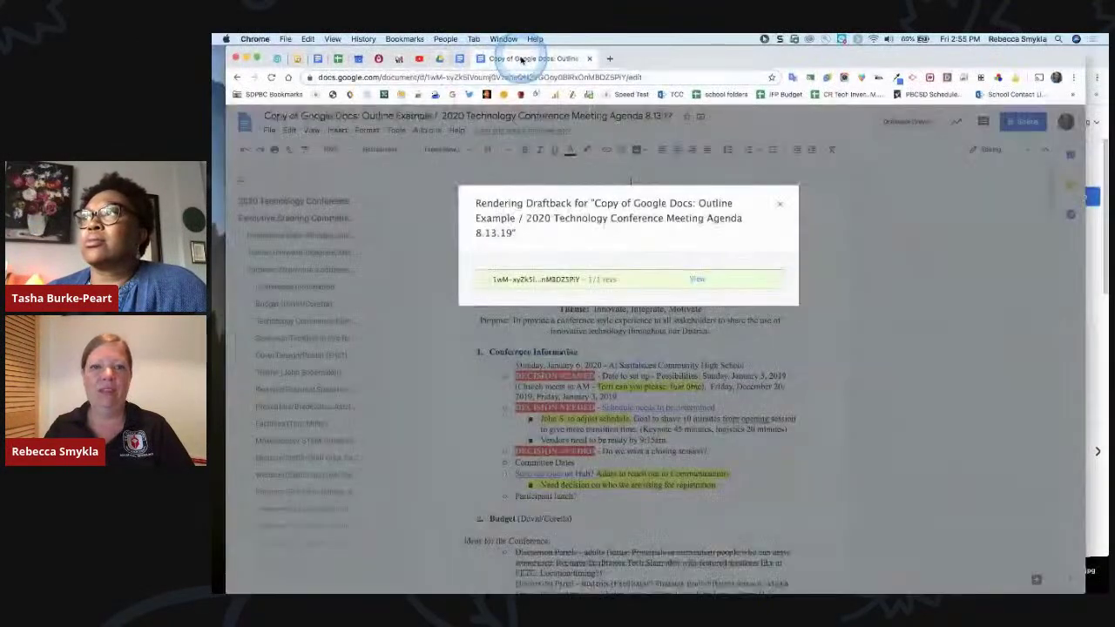
pyautogui.click(779, 203)
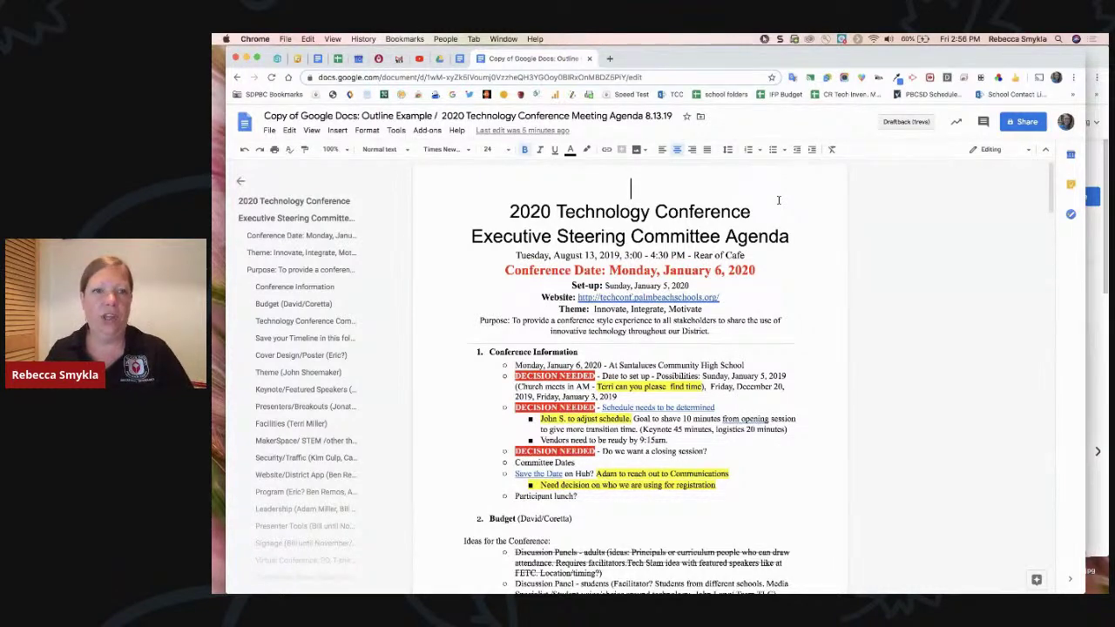
# Review the document's installed add-ons and the options each one offers, from Easy Accents through WriQ
pyautogui.click(428, 133)
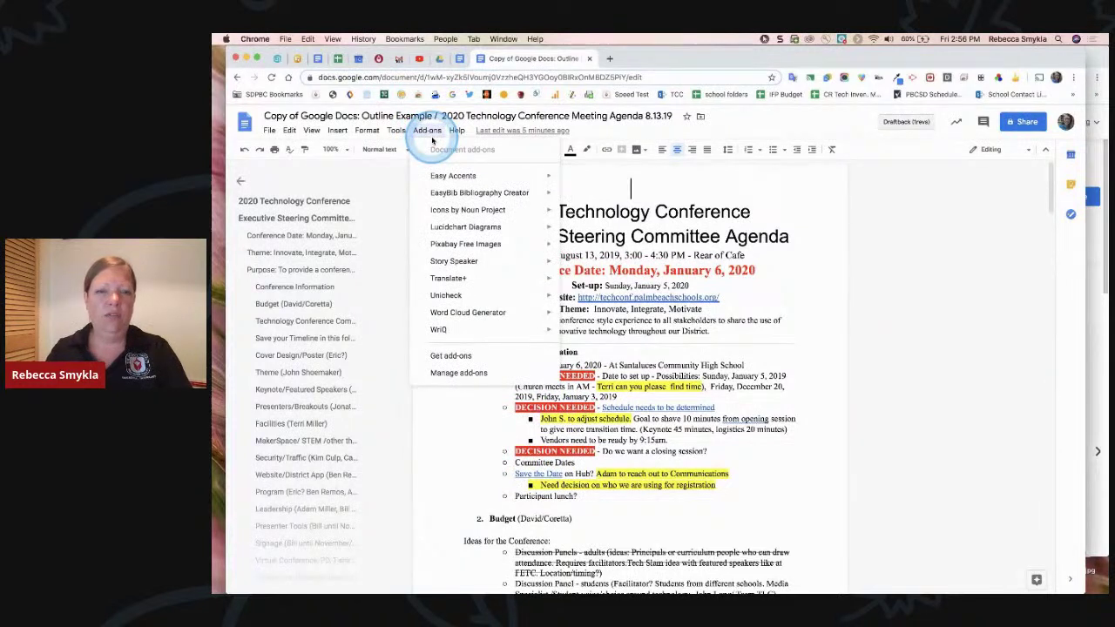
pyautogui.click(442, 177)
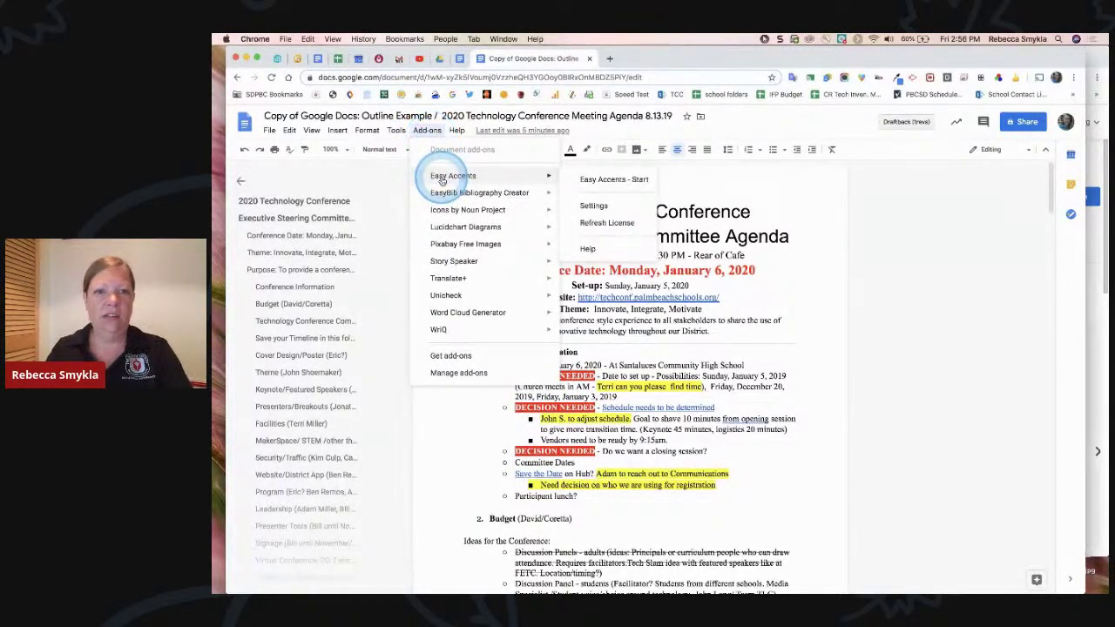
pyautogui.click(444, 191)
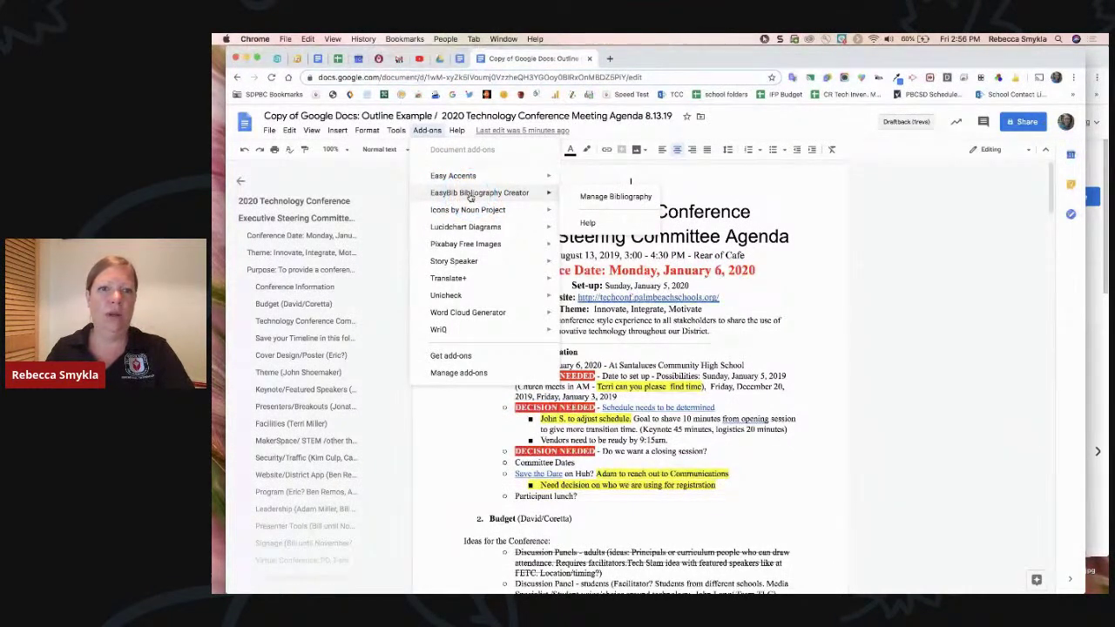
pyautogui.click(448, 216)
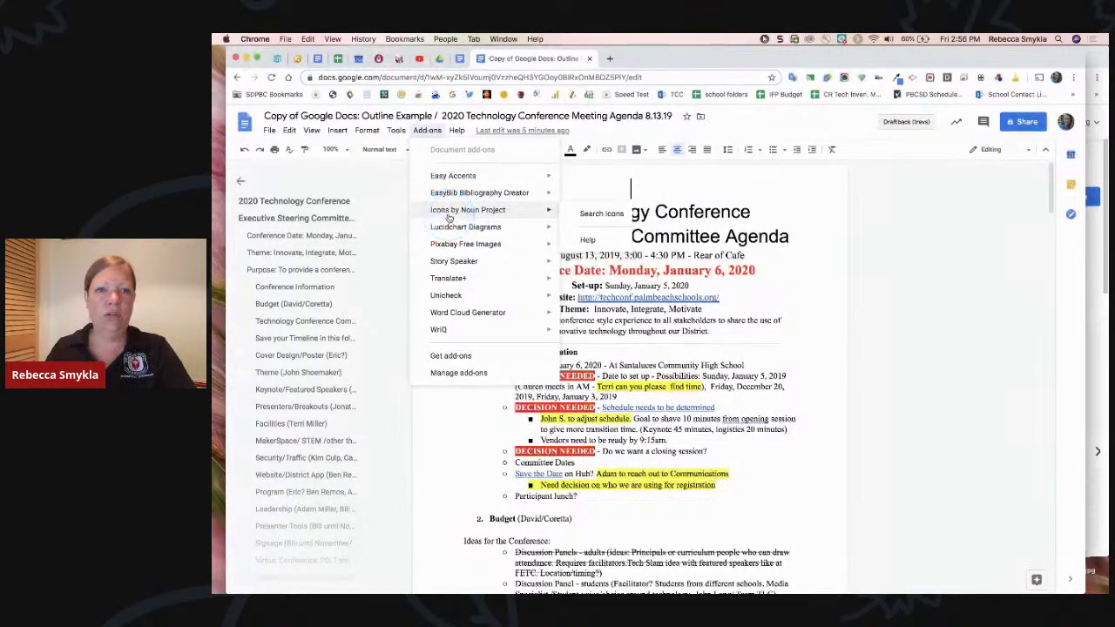
pyautogui.click(449, 229)
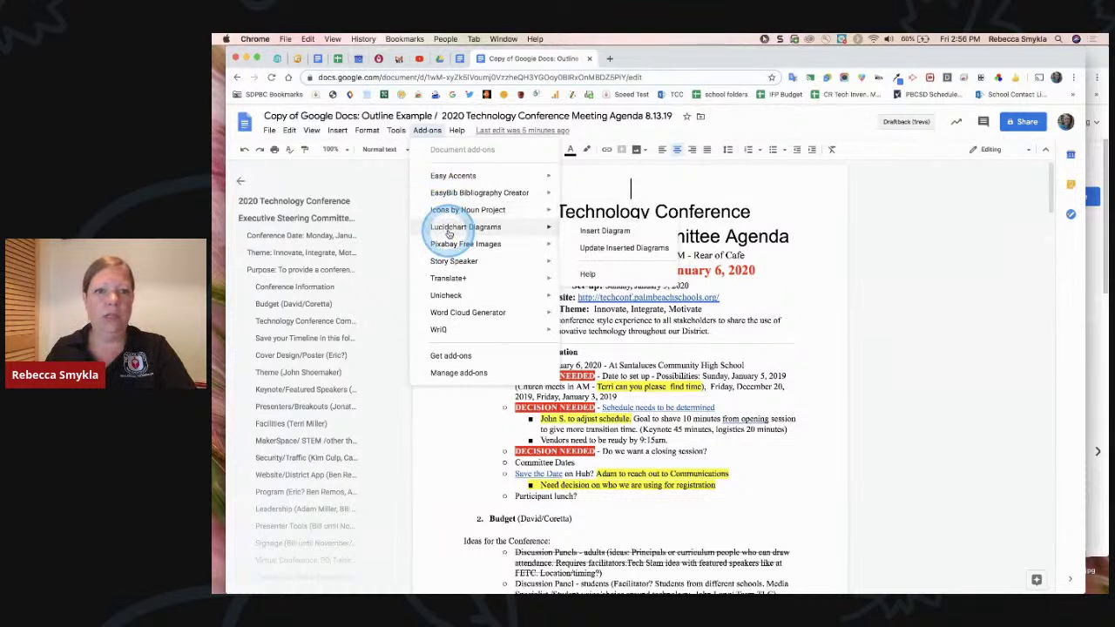
pyautogui.click(448, 231)
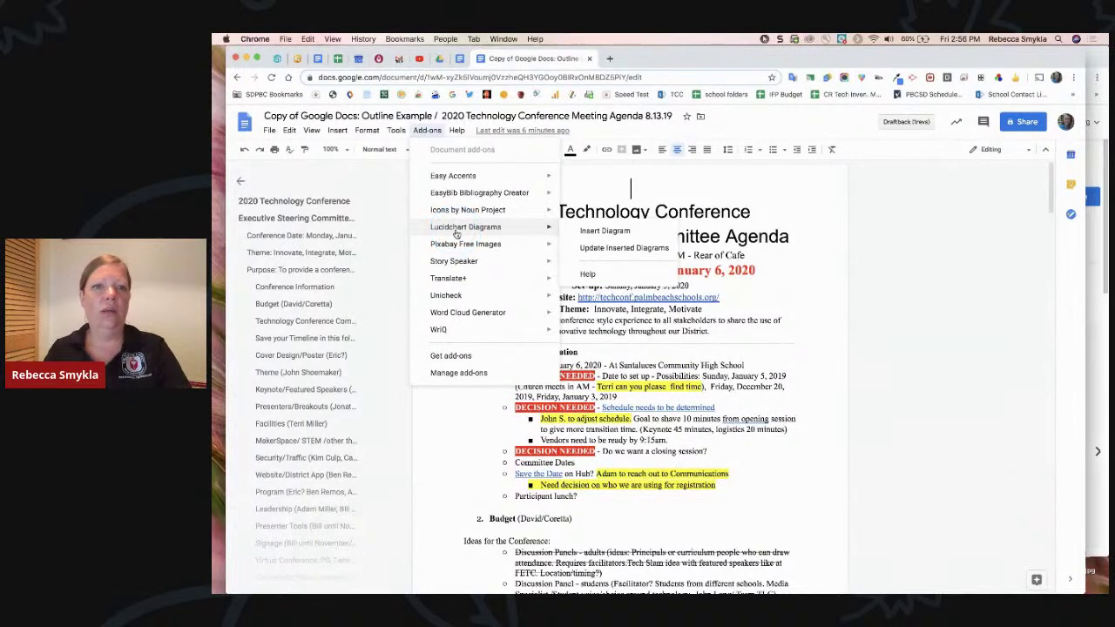
pyautogui.moveTo(455, 247)
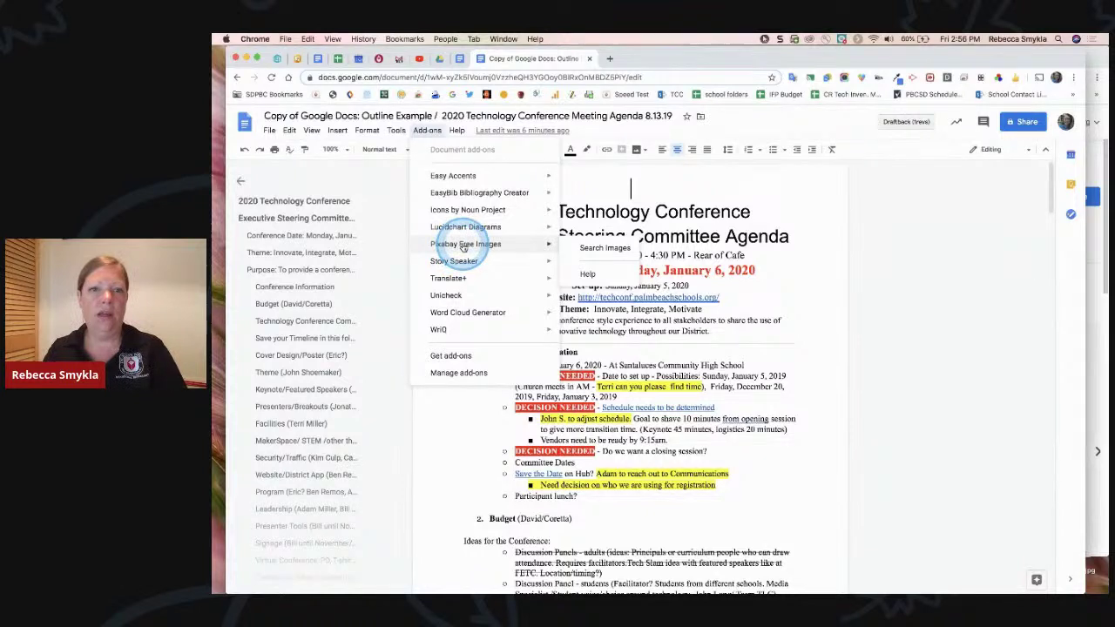
pyautogui.moveTo(456, 269)
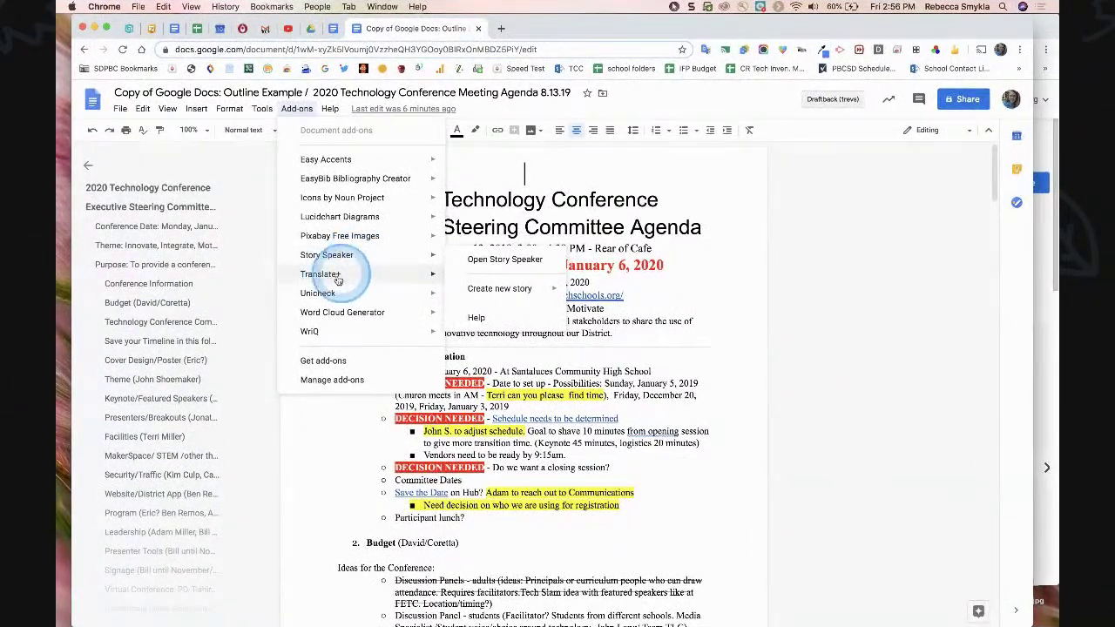
pyautogui.moveTo(455, 284)
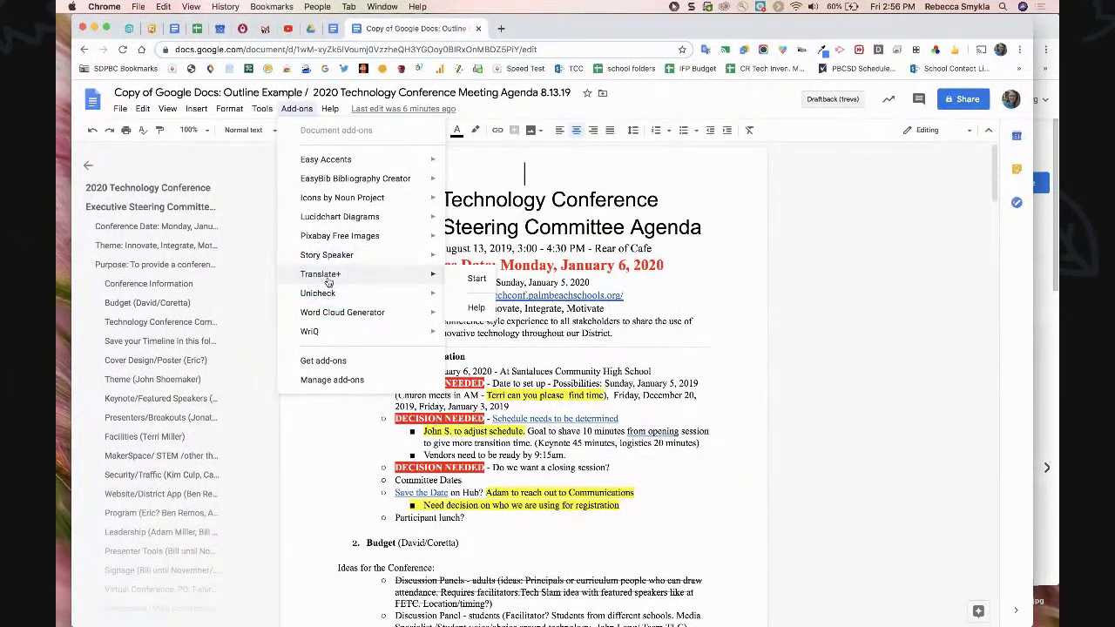
pyautogui.moveTo(325, 315)
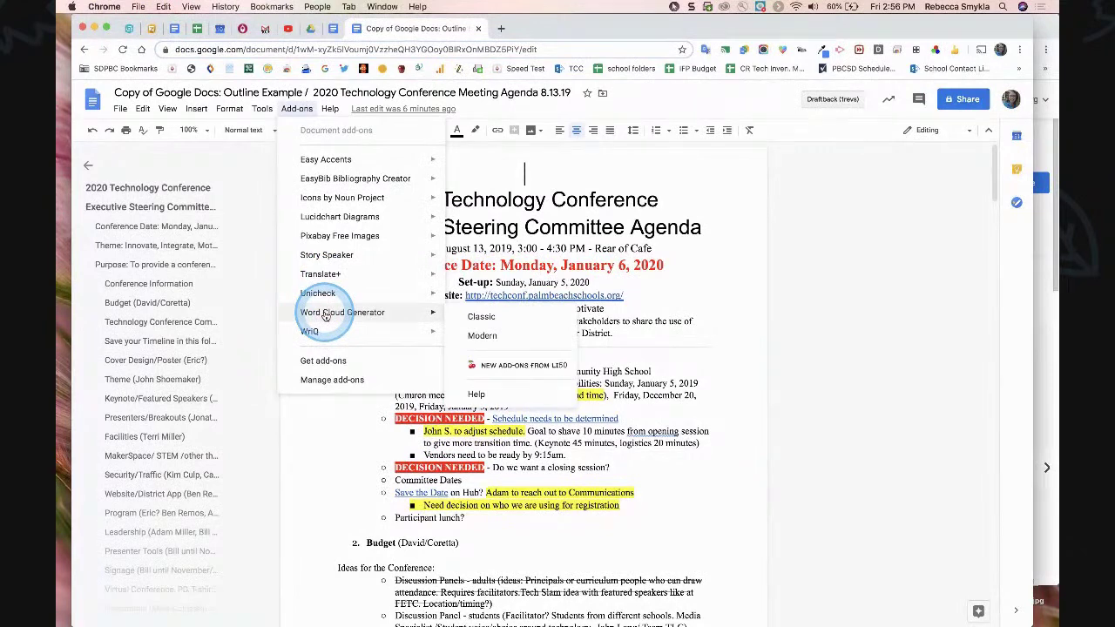
pyautogui.moveTo(319, 335)
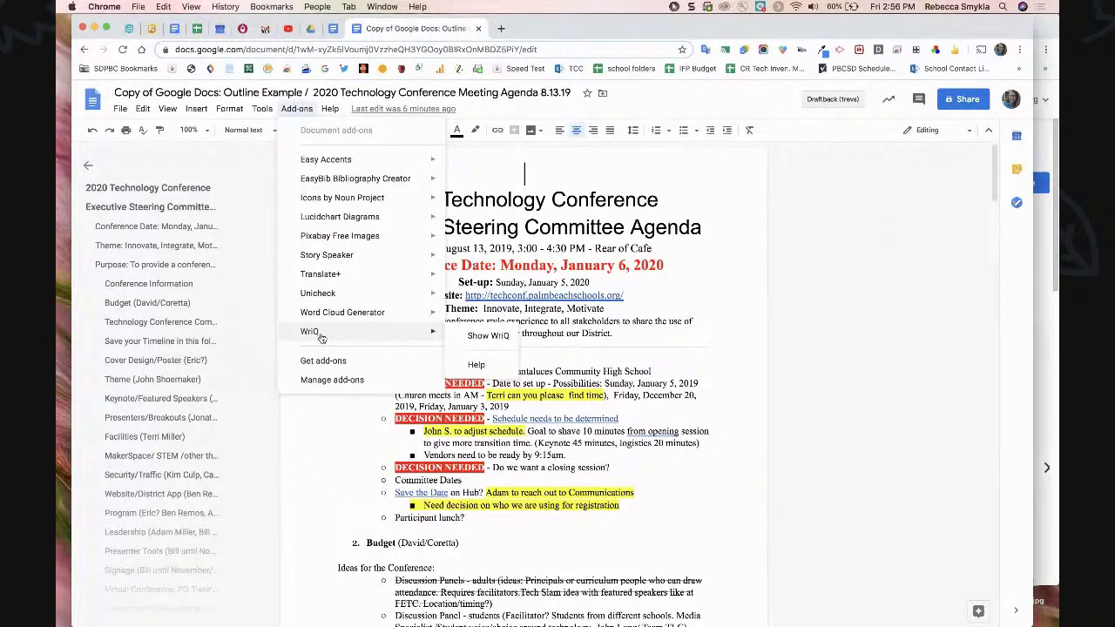
pyautogui.click(320, 338)
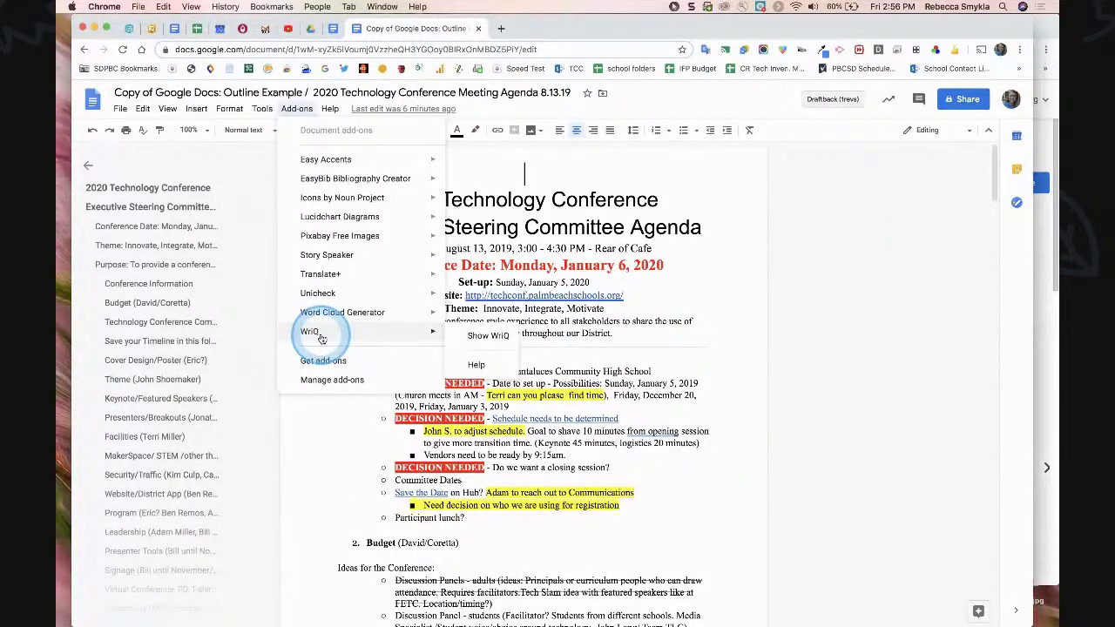
# Open the G Suite Marketplace from the document and browse the add-ons that work with Docs
pyautogui.click(323, 362)
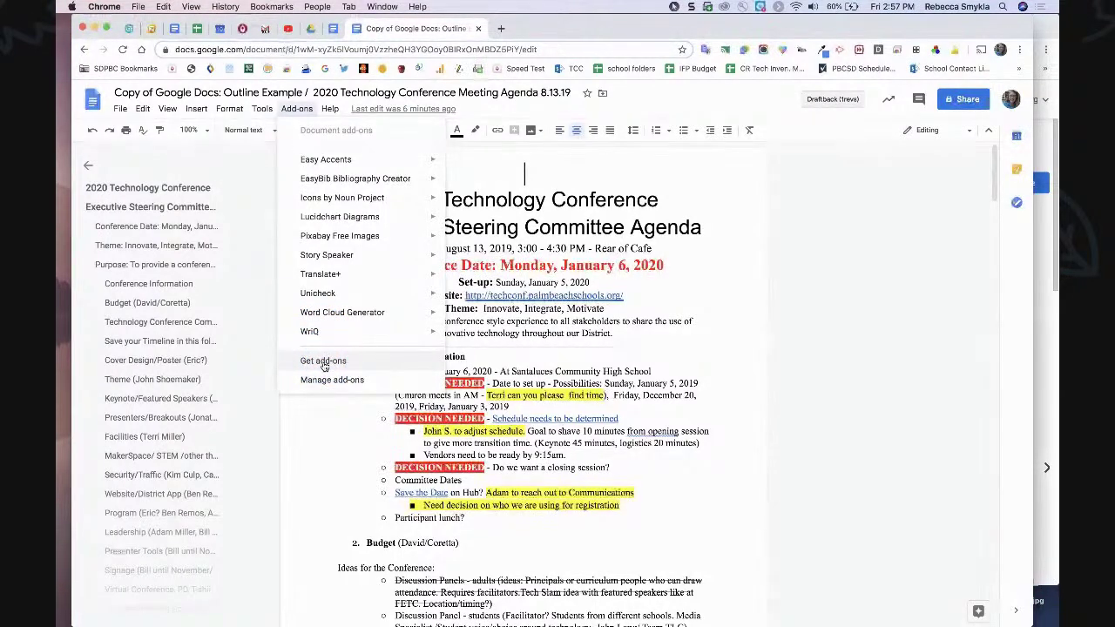
pyautogui.click(326, 366)
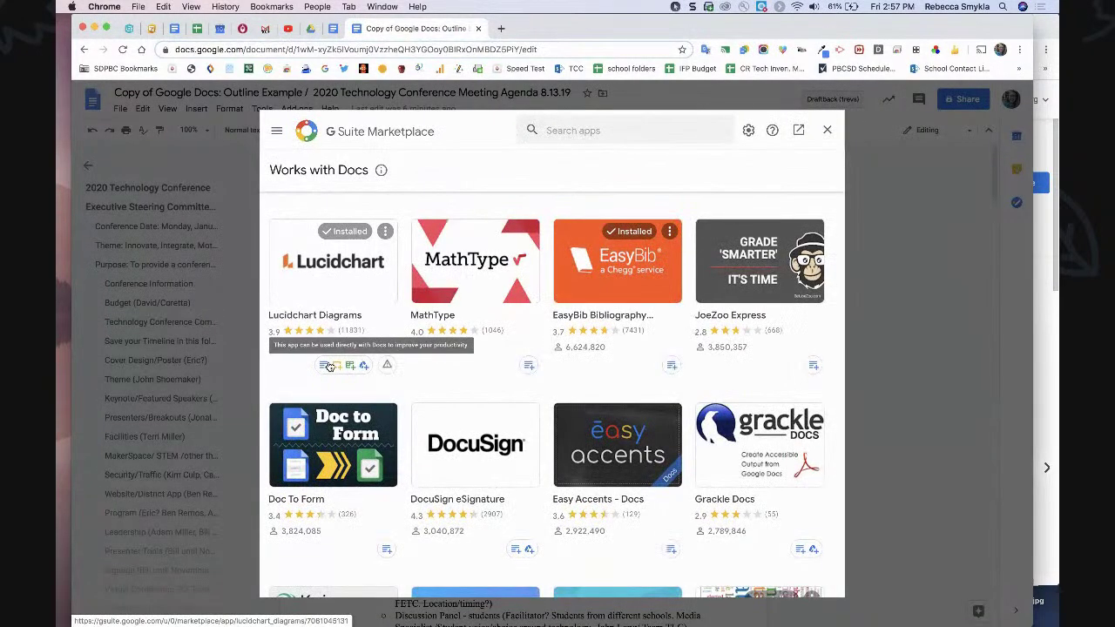
pyautogui.click(443, 347)
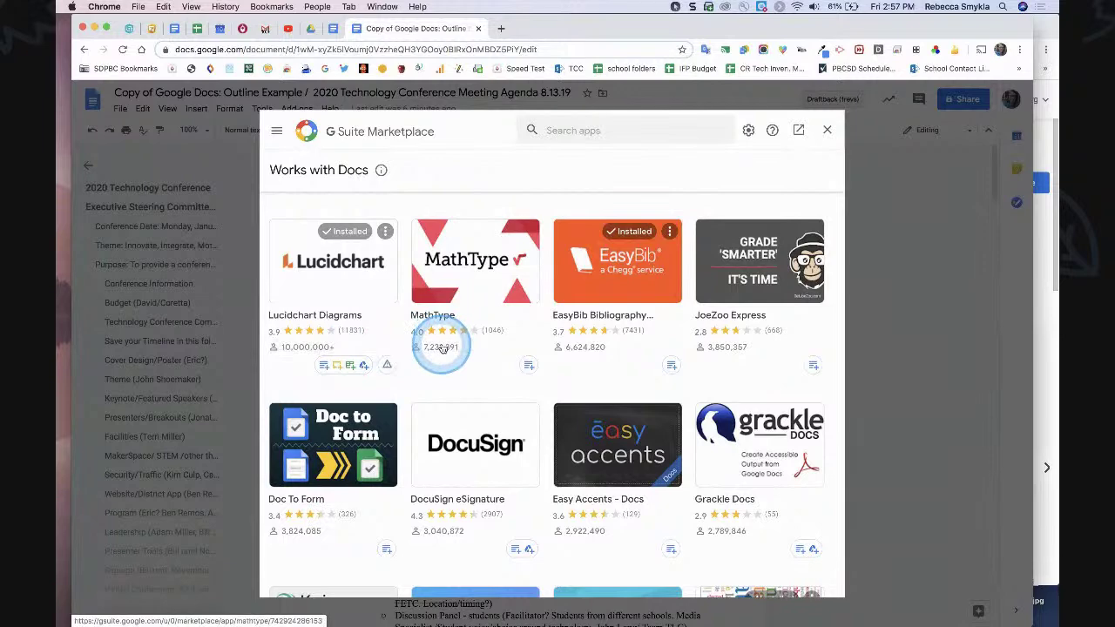
pyautogui.scroll(-1, 523, 288)
pyautogui.click(625, 228)
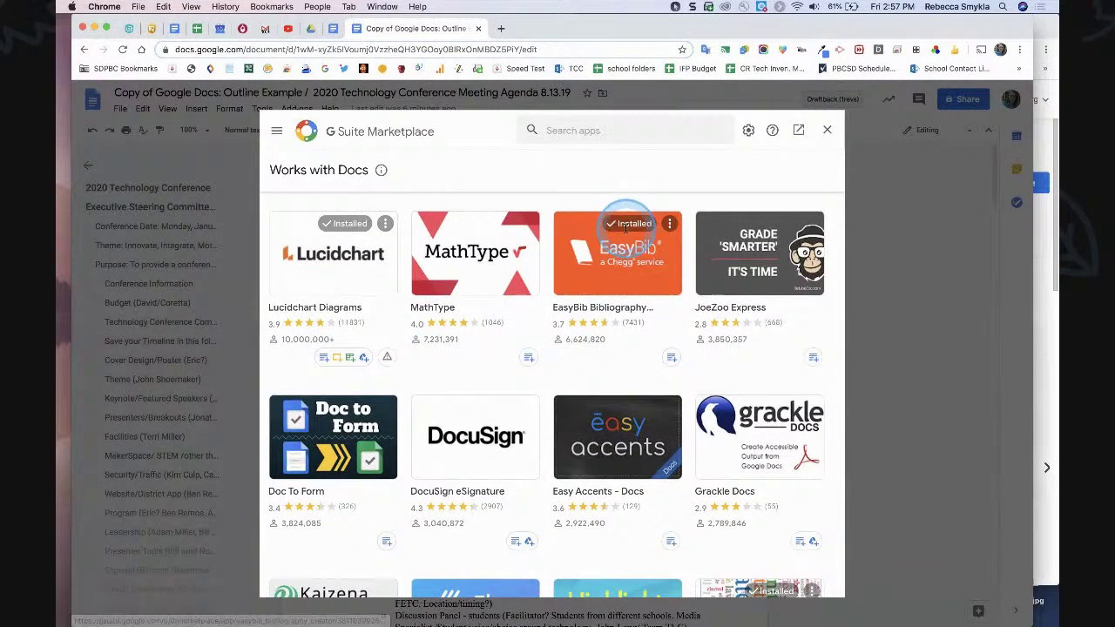
pyautogui.scroll(-3, 592, 289)
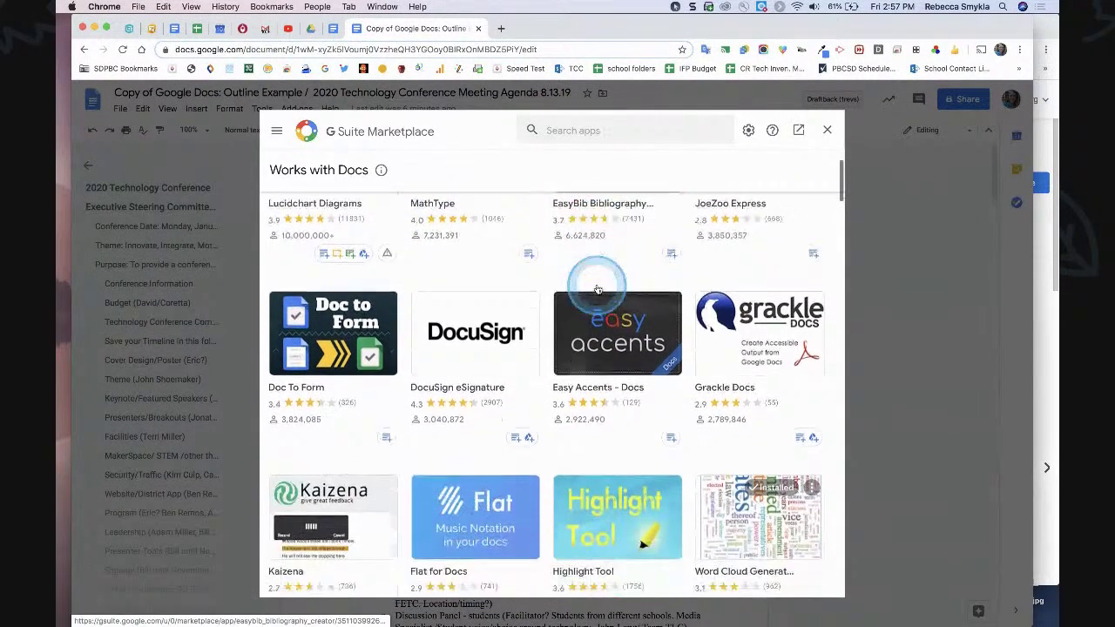
pyautogui.scroll(-5, 598, 288)
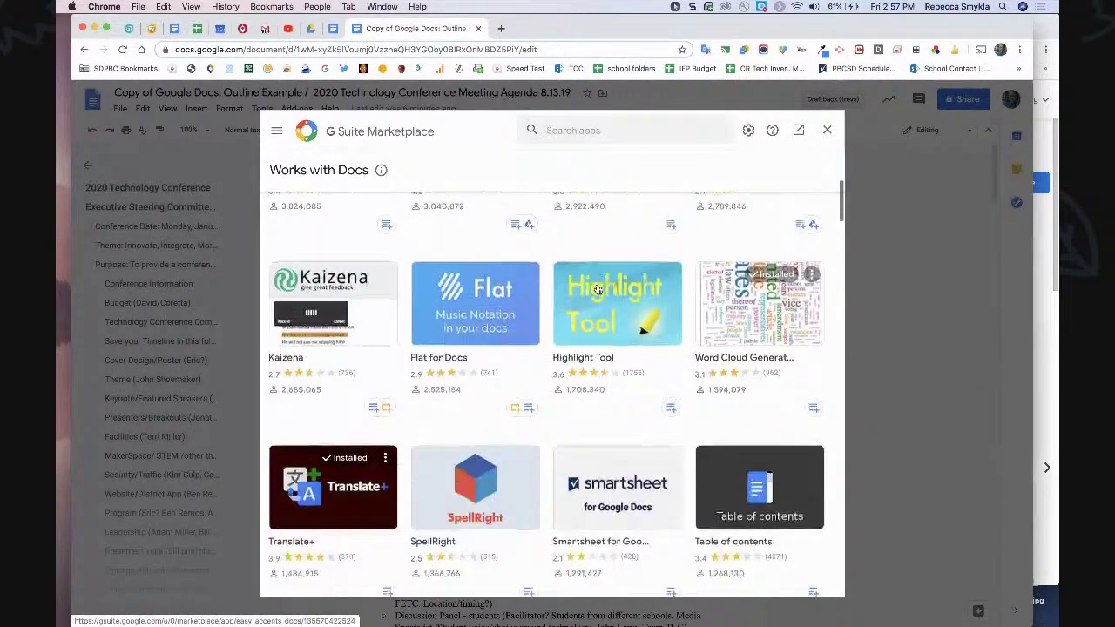
pyautogui.click(579, 342)
pyautogui.click(597, 312)
pyautogui.scroll(-6, 597, 312)
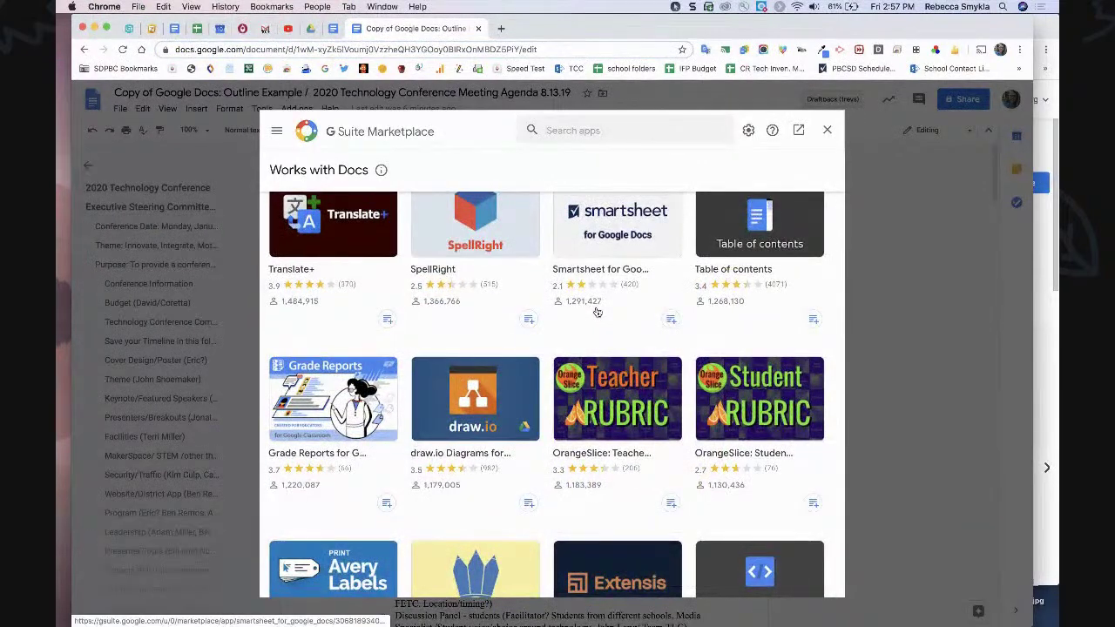
pyautogui.scroll(-2, 598, 312)
pyautogui.click(601, 378)
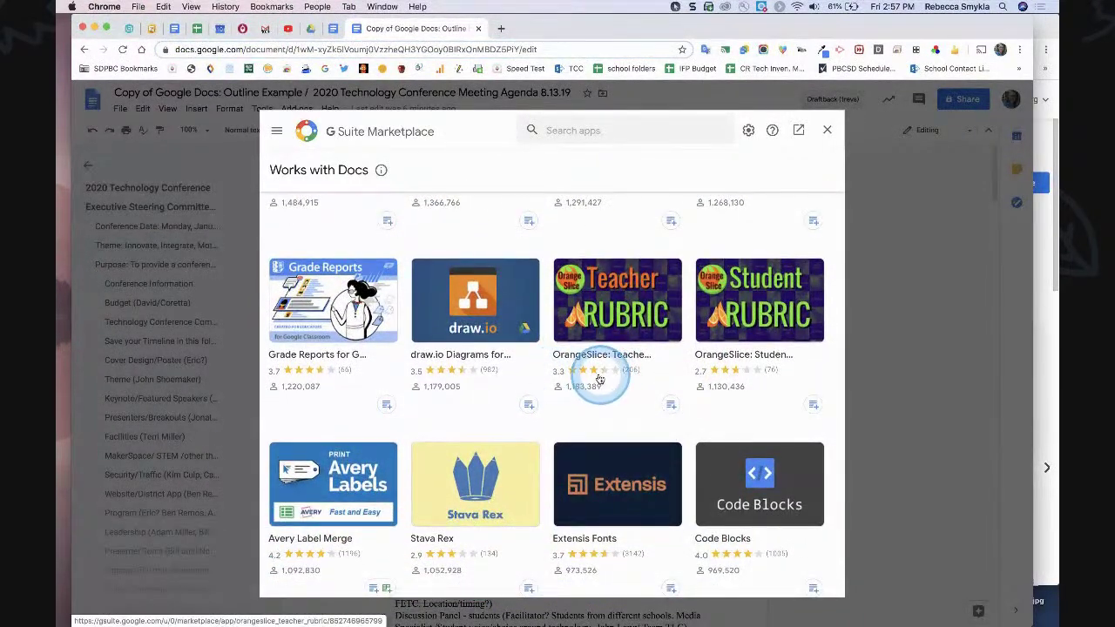
pyautogui.scroll(-5, 601, 379)
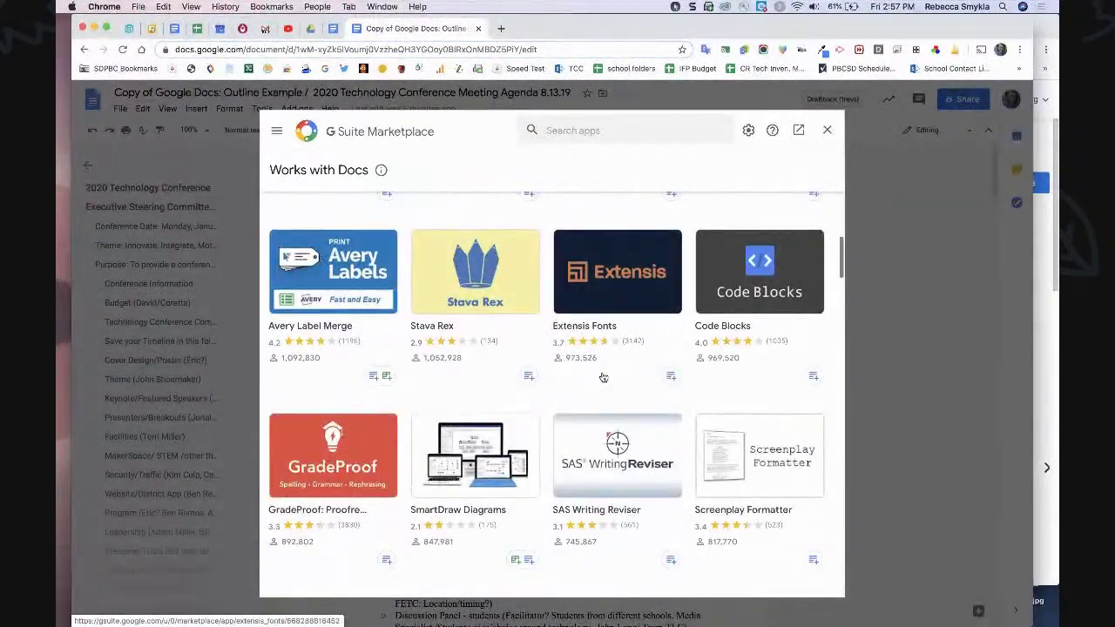
pyautogui.scroll(-5, 602, 377)
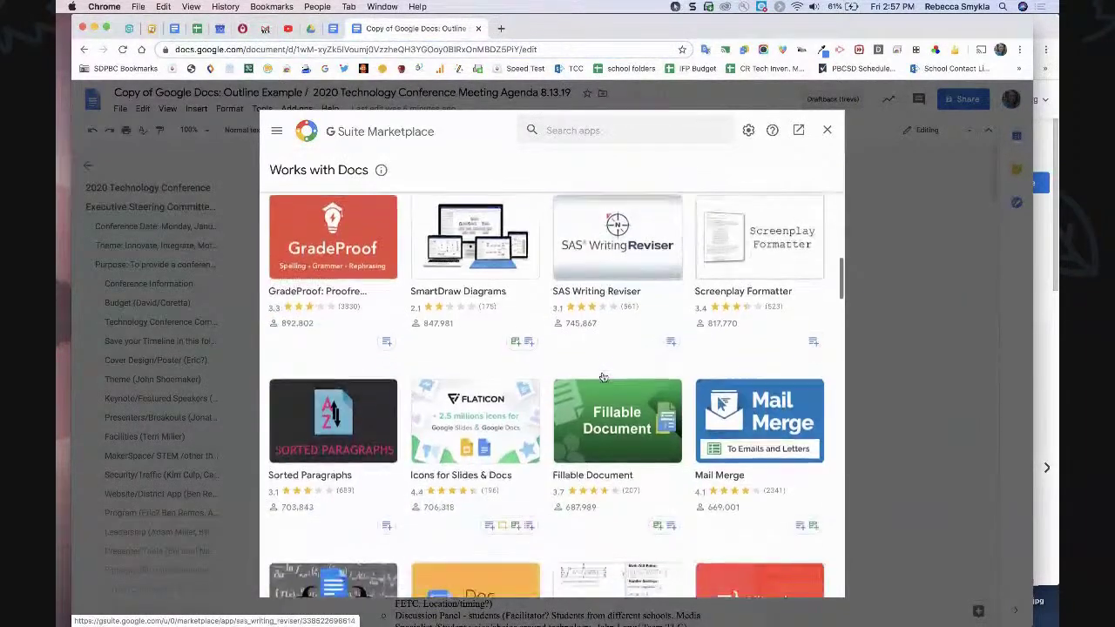
pyautogui.scroll(-5, 603, 377)
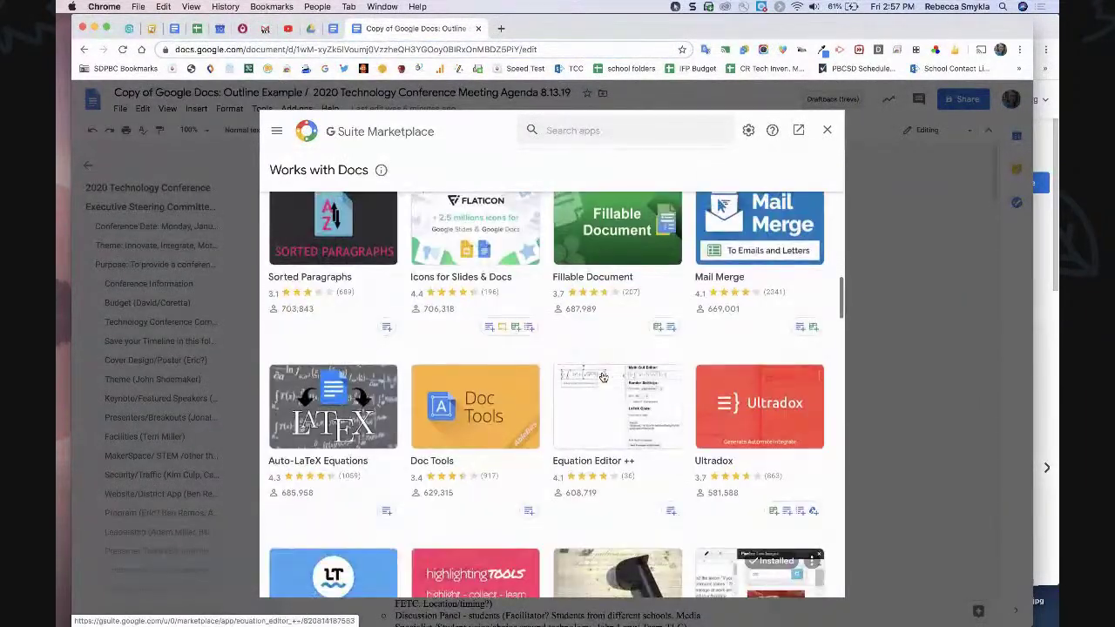
pyautogui.scroll(-8, 603, 377)
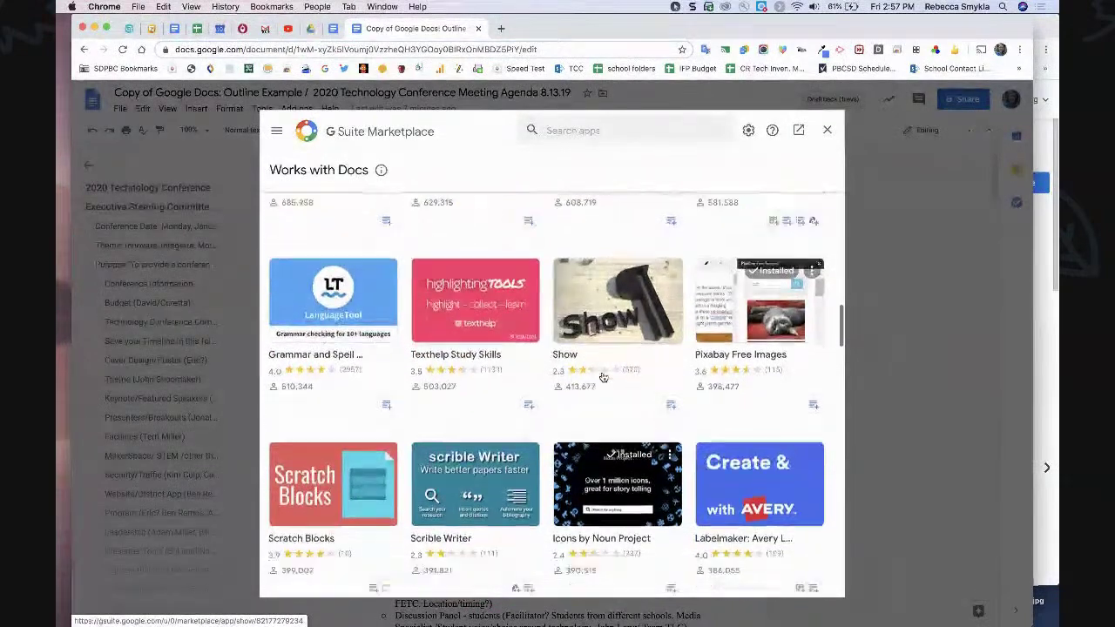
# Browse further through the marketplace add-ons that work with Docs, down to Fun Text, and close the marketplace
pyautogui.scroll(-8, 603, 378)
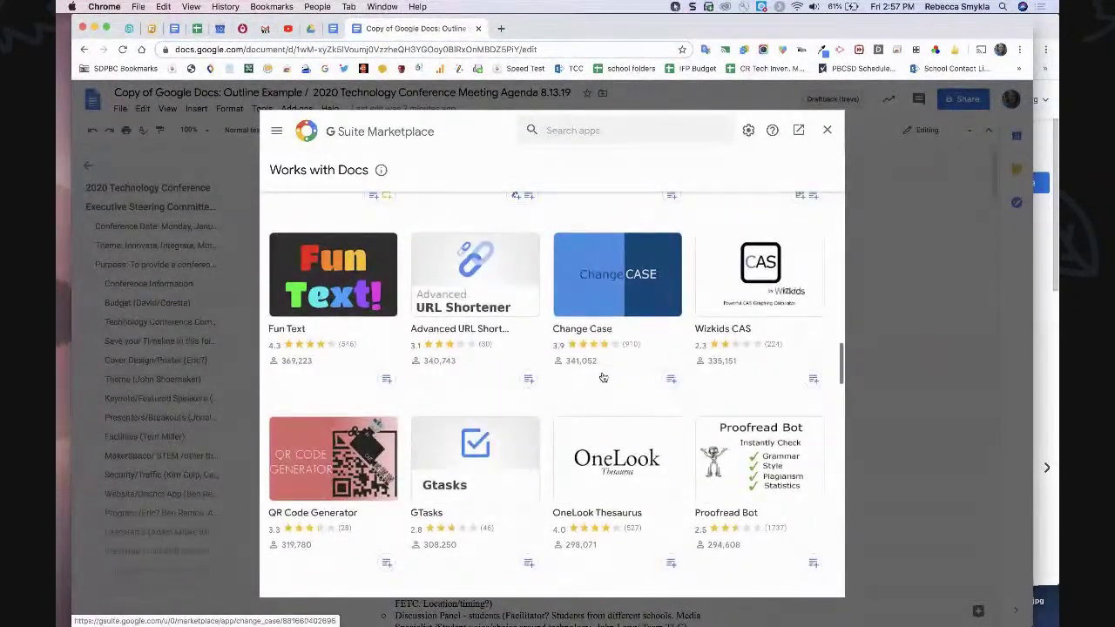
pyautogui.scroll(-1, 602, 377)
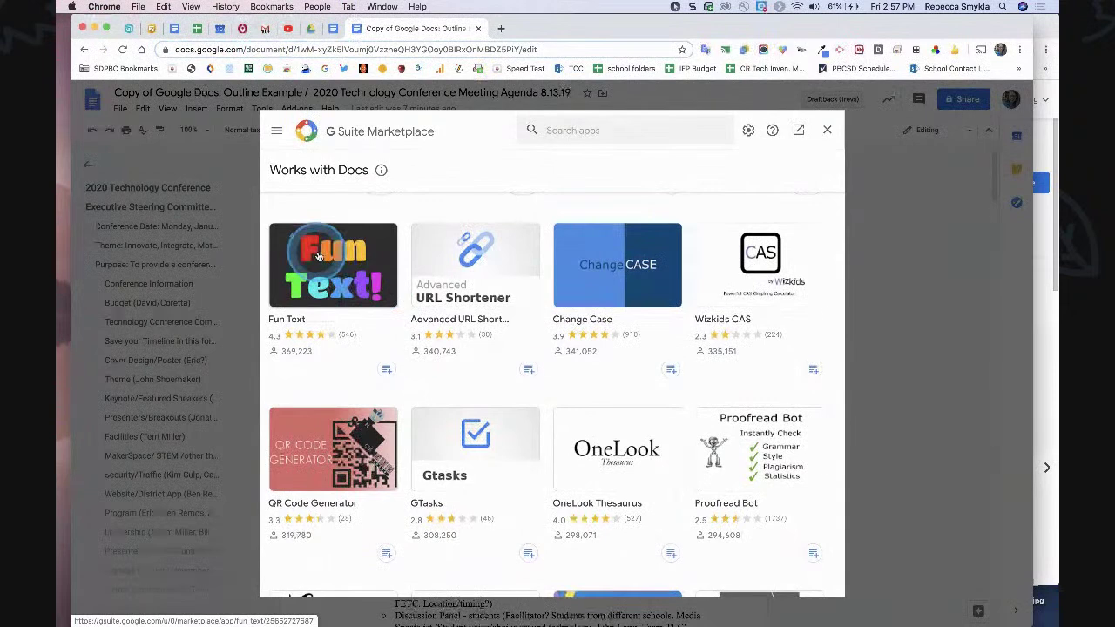
pyautogui.click(827, 132)
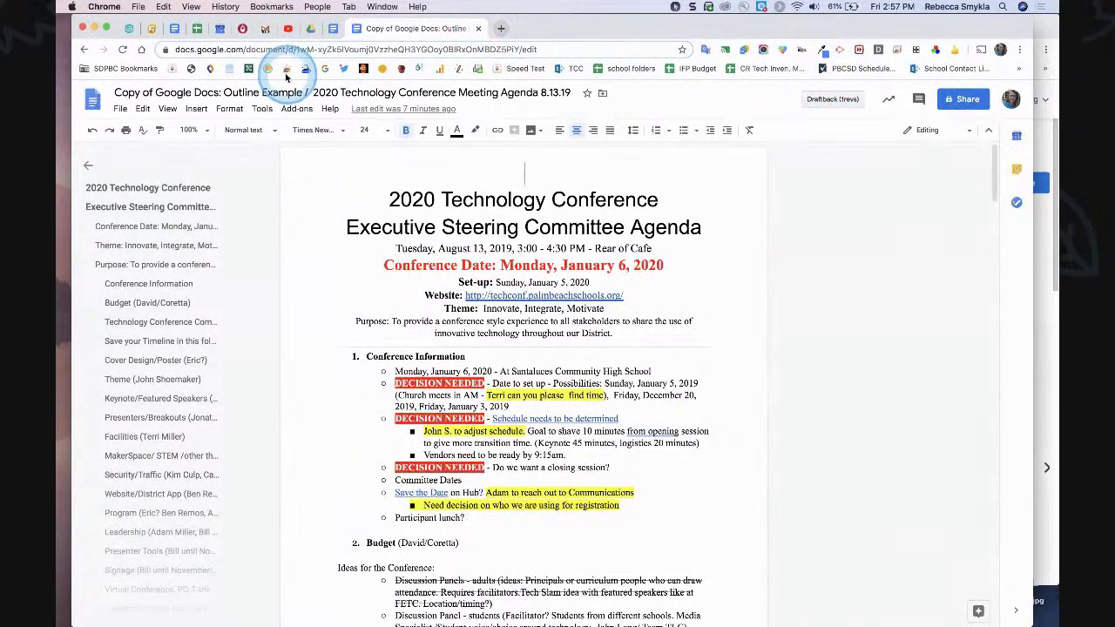
# Open the Chrome Web Store in a new browser tab, search it for draftback, and open the Draftback extension's page
pyautogui.click(501, 28)
pyautogui.click(285, 70)
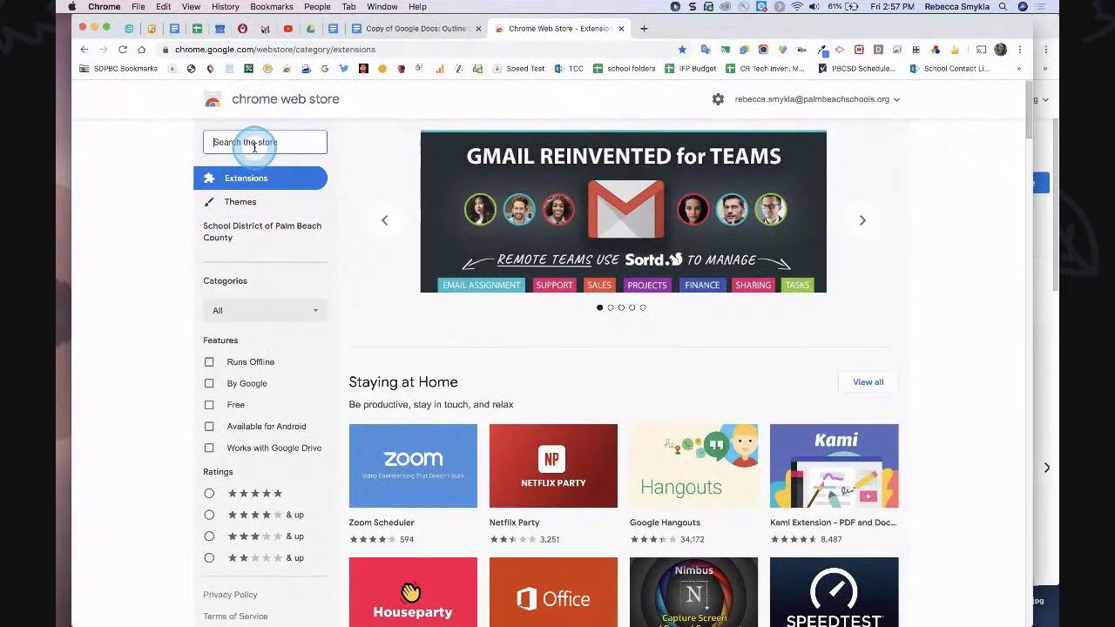
pyautogui.write('d')
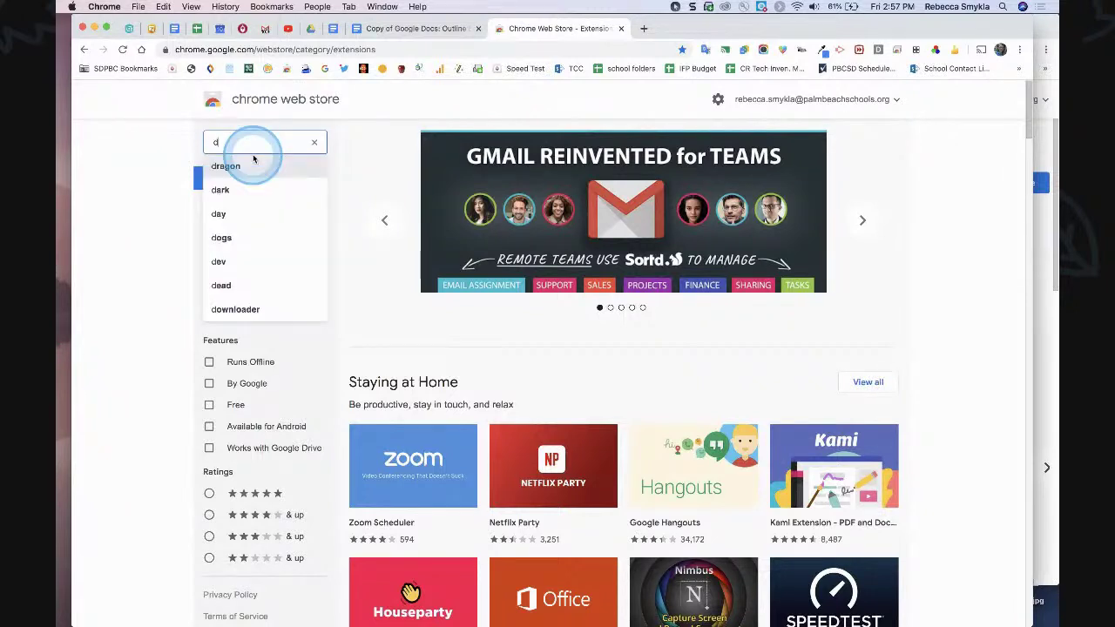
pyautogui.write('raftback')
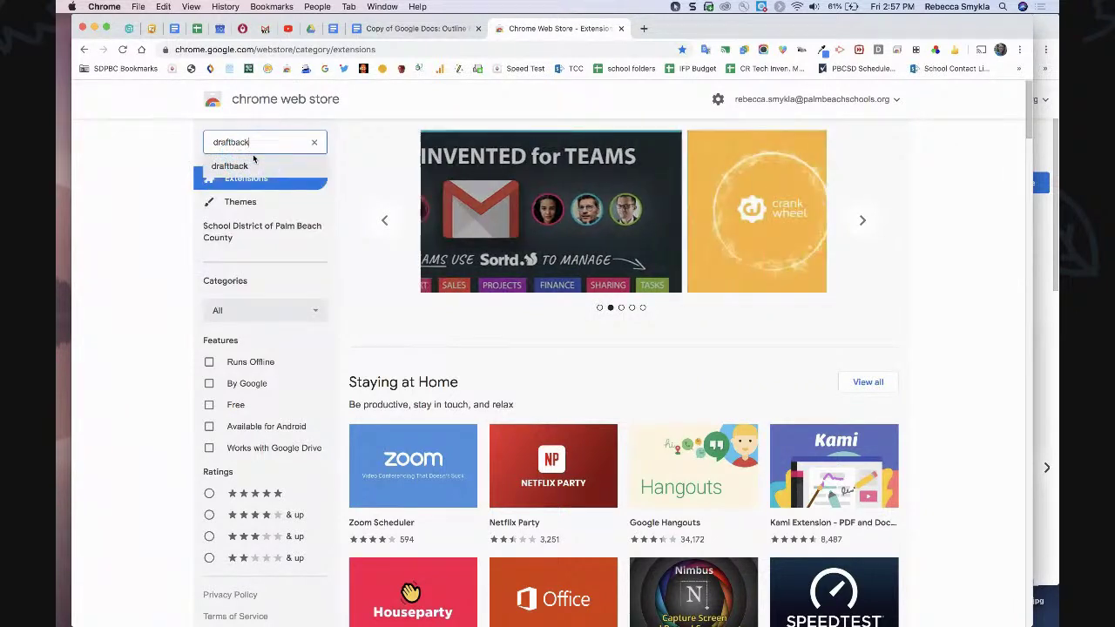
pyautogui.press('Return')
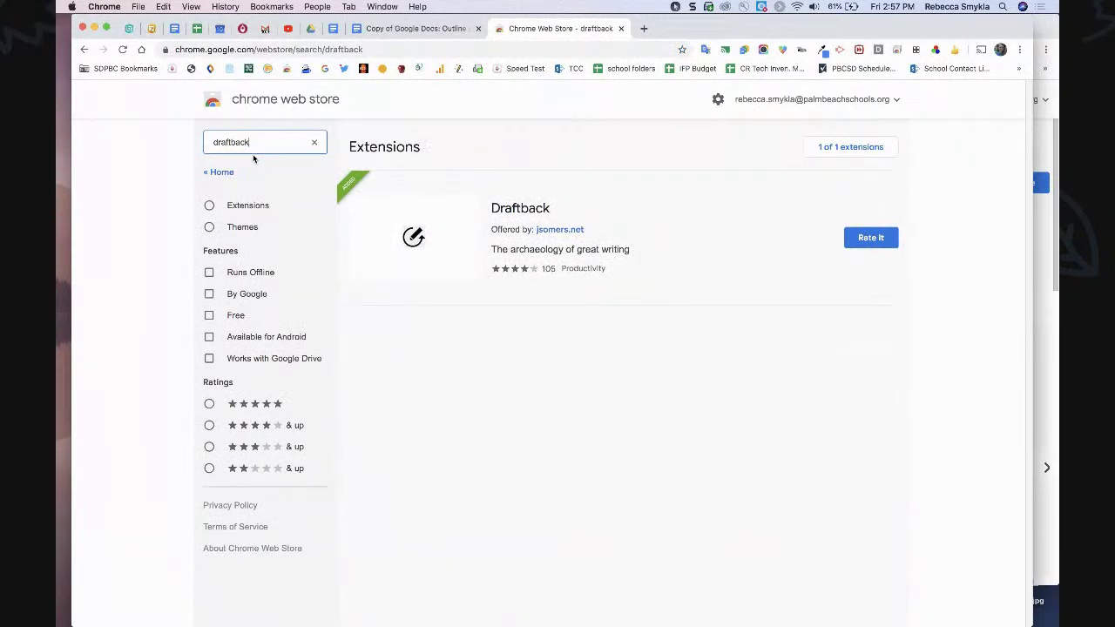
pyautogui.click(511, 208)
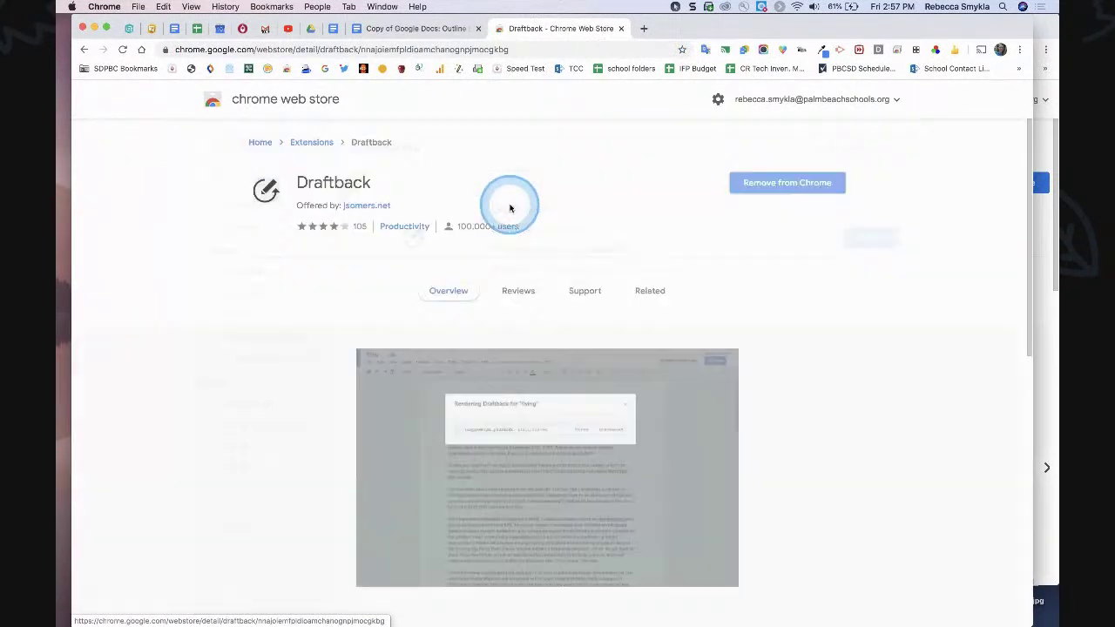
# Examine the Draftback extension's overview and its preview image of the document playback controls
pyautogui.click(471, 306)
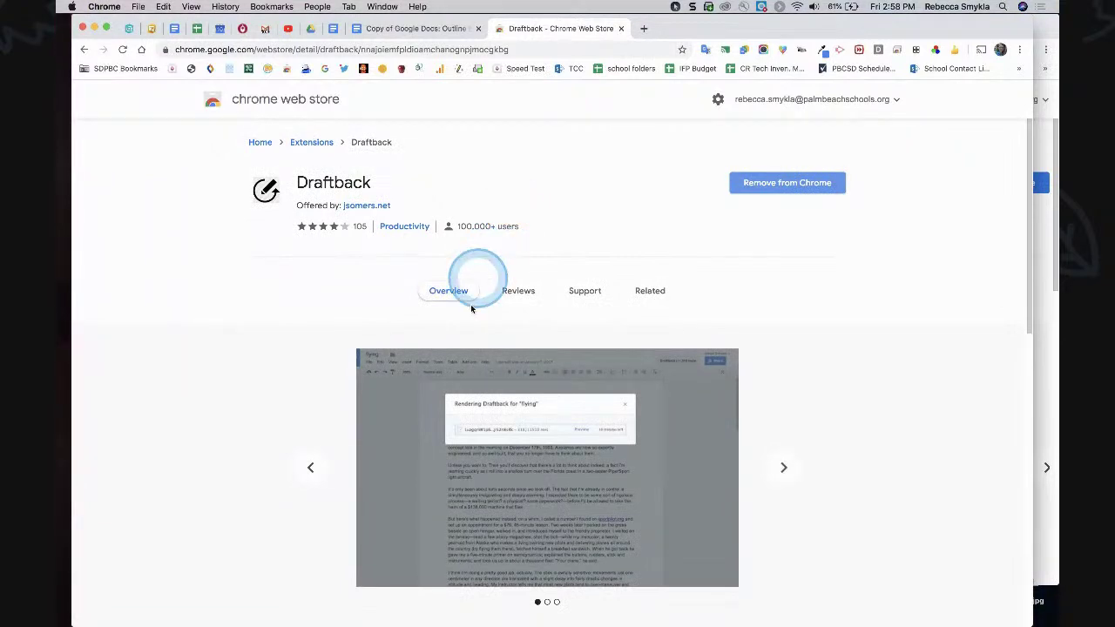
pyautogui.moveTo(471, 308)
pyautogui.mouseDown()
pyautogui.moveTo(508, 328)
pyautogui.moveTo(518, 359)
pyautogui.moveTo(467, 396)
pyautogui.moveTo(474, 406)
pyautogui.mouseUp()
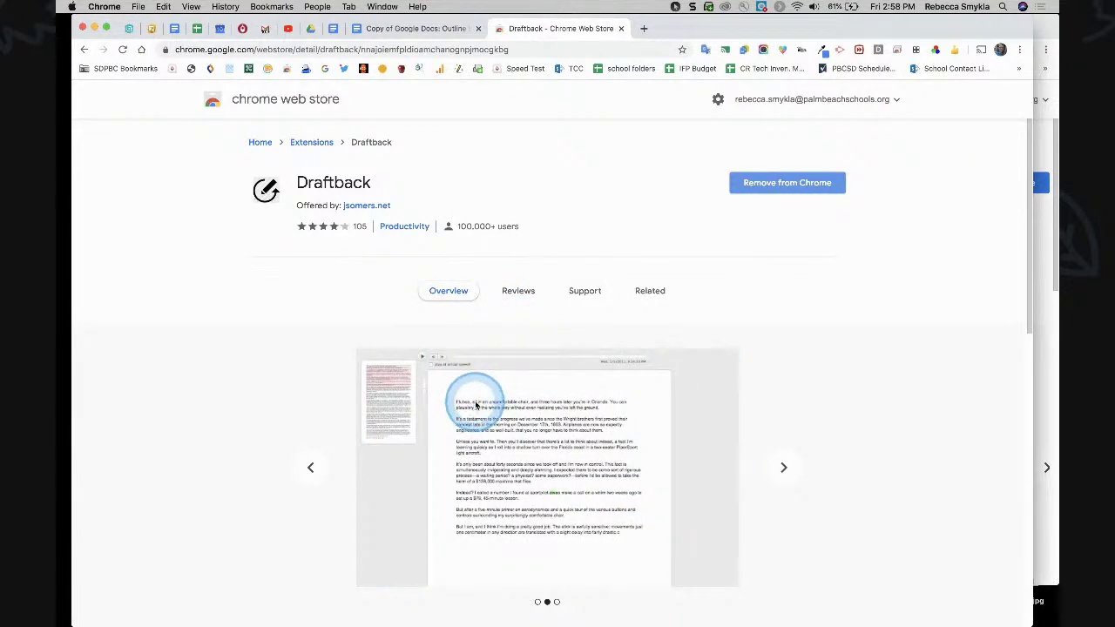
pyautogui.moveTo(474, 406); pyautogui.dragTo(476, 406)
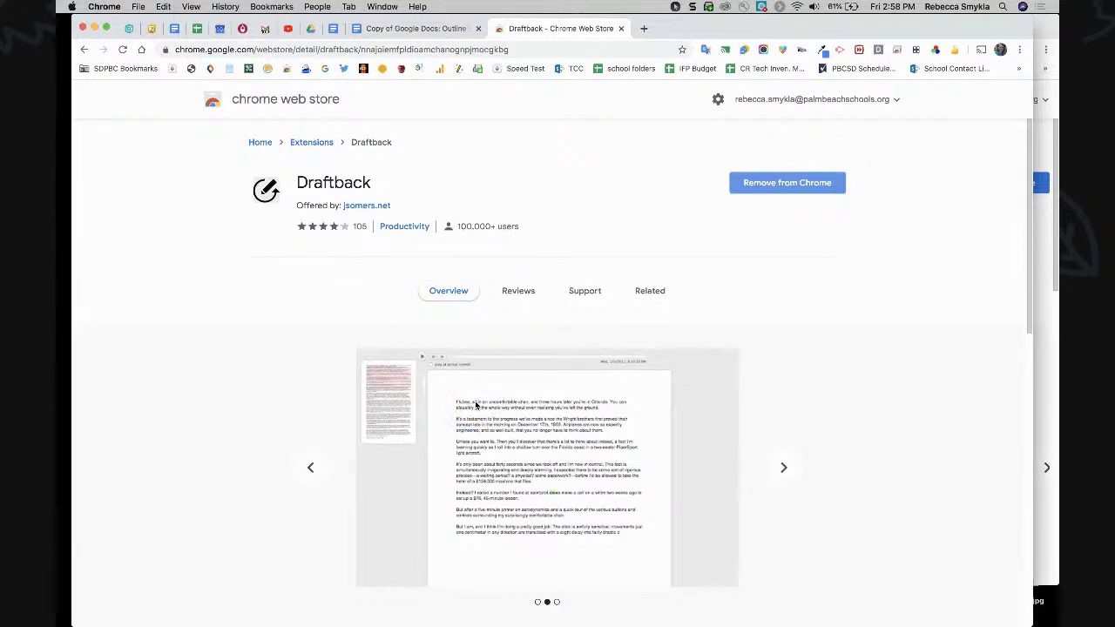
pyautogui.moveTo(430, 372)
pyautogui.mouseDown()
pyautogui.moveTo(426, 358)
pyautogui.moveTo(440, 365)
pyautogui.mouseUp()
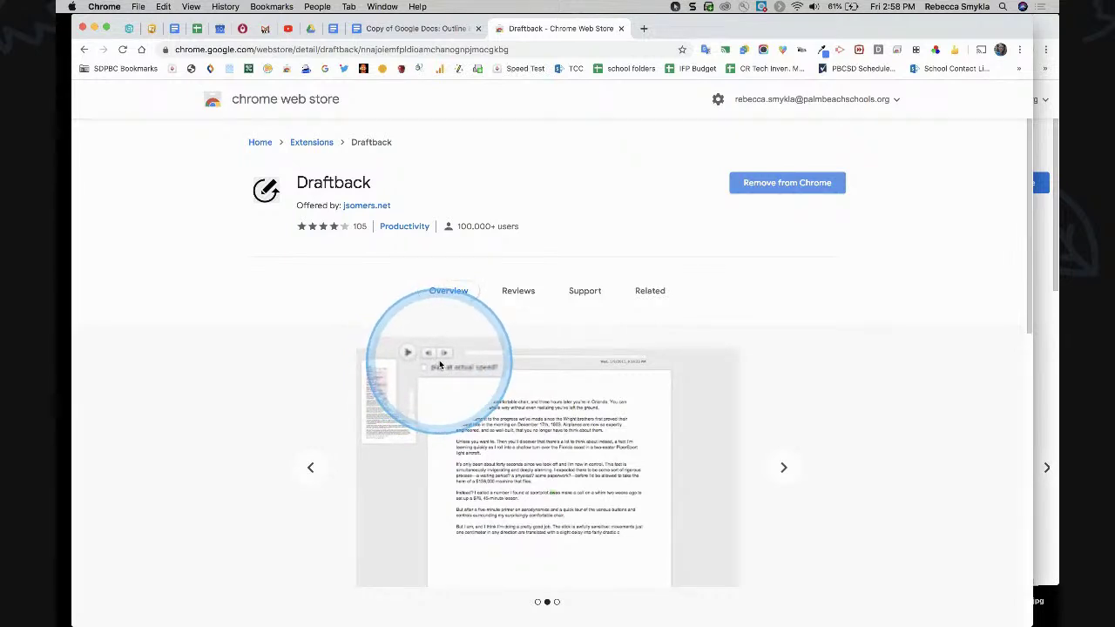
pyautogui.click(441, 364)
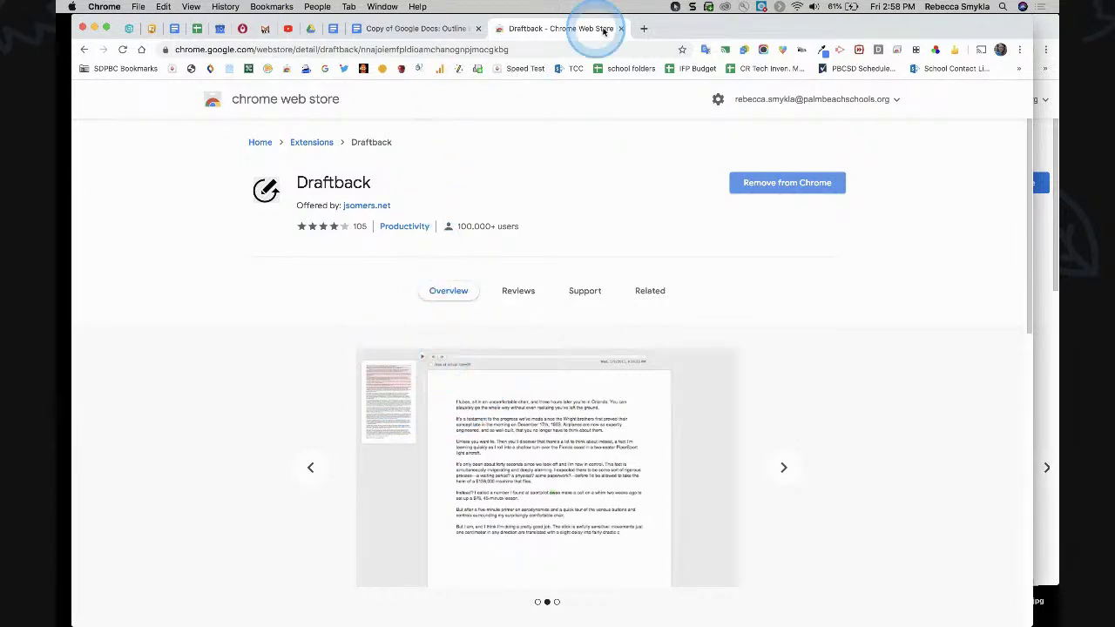
# Go back to the Chrome Web Store's main Extensions page and return to the copied conference agenda document
pyautogui.click(84, 50)
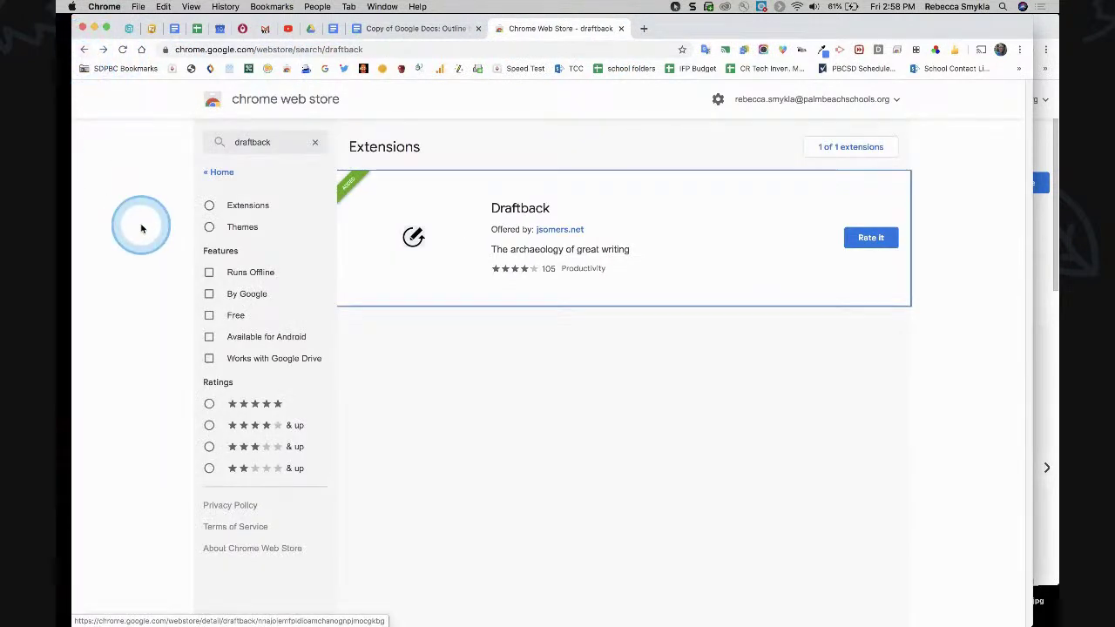
pyautogui.click(84, 50)
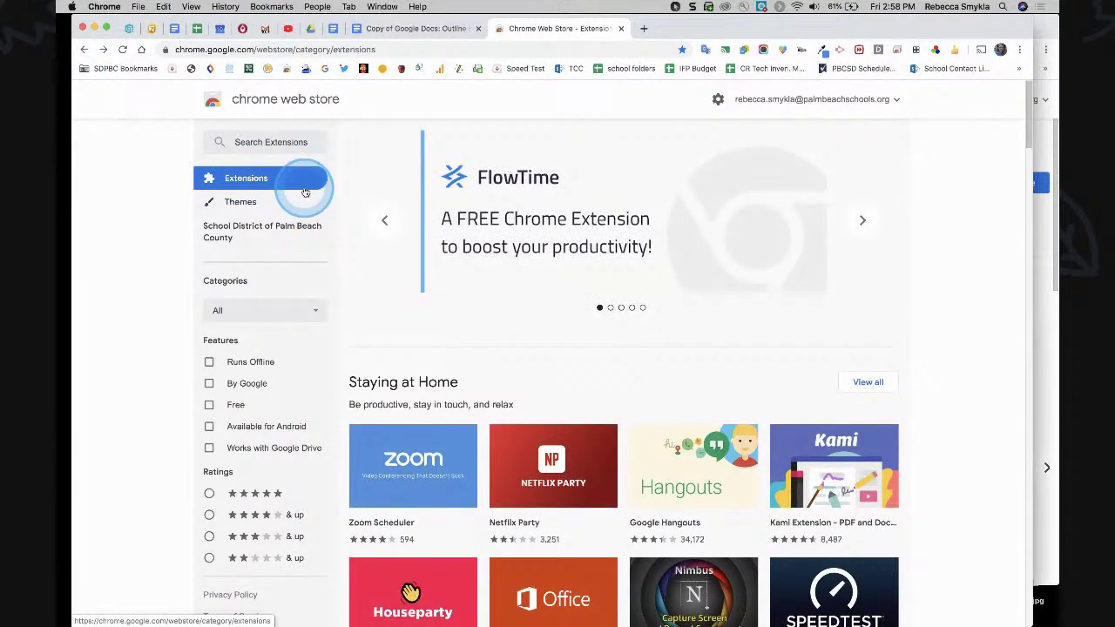
pyautogui.click(420, 30)
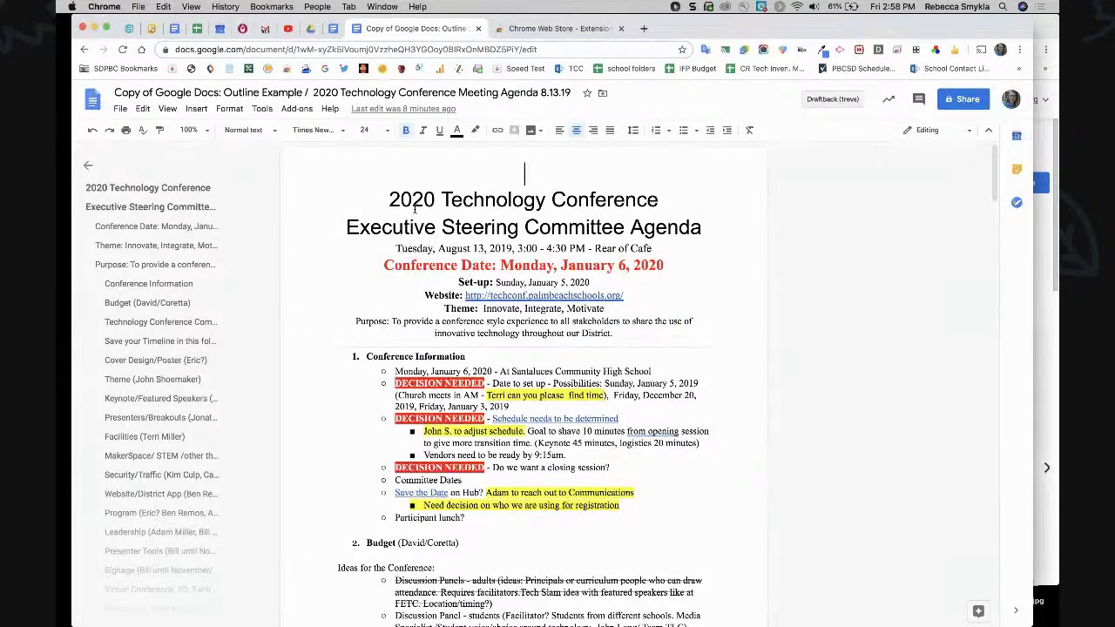
pyautogui.click(415, 208)
pyautogui.click(415, 209)
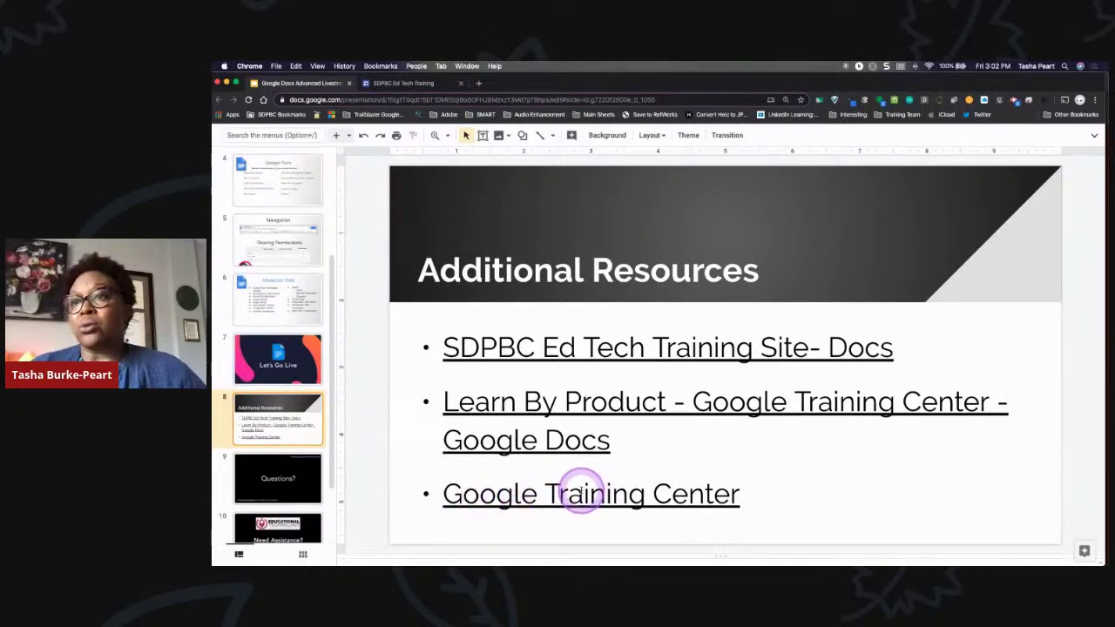
# Show the "Questions?" slide in the Google Docs Advanced Livestream presentation
pyautogui.click(312, 468)
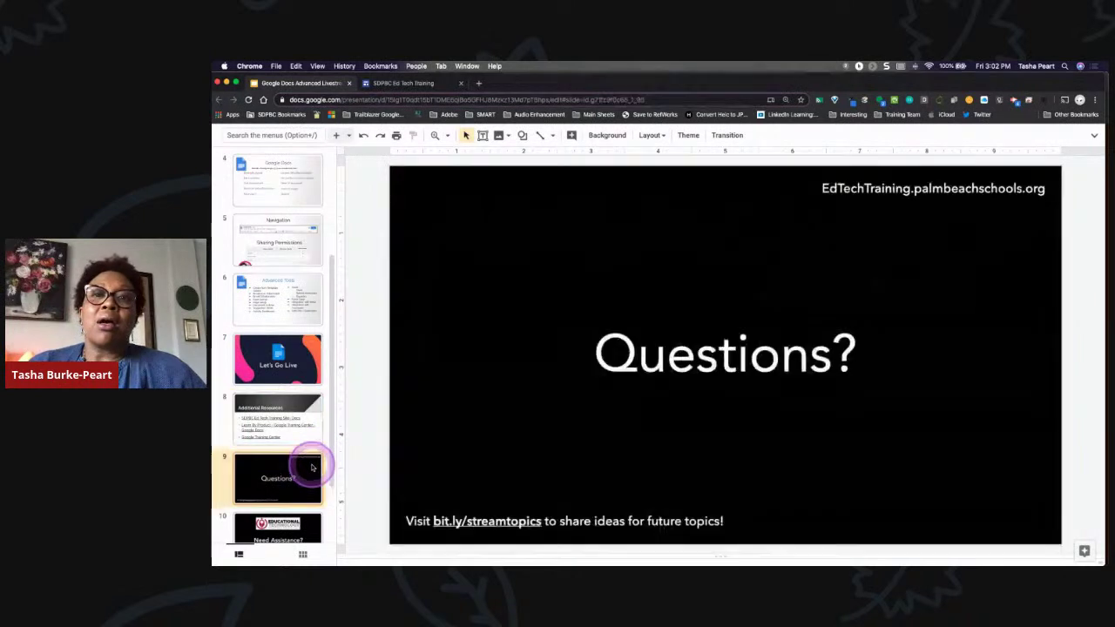